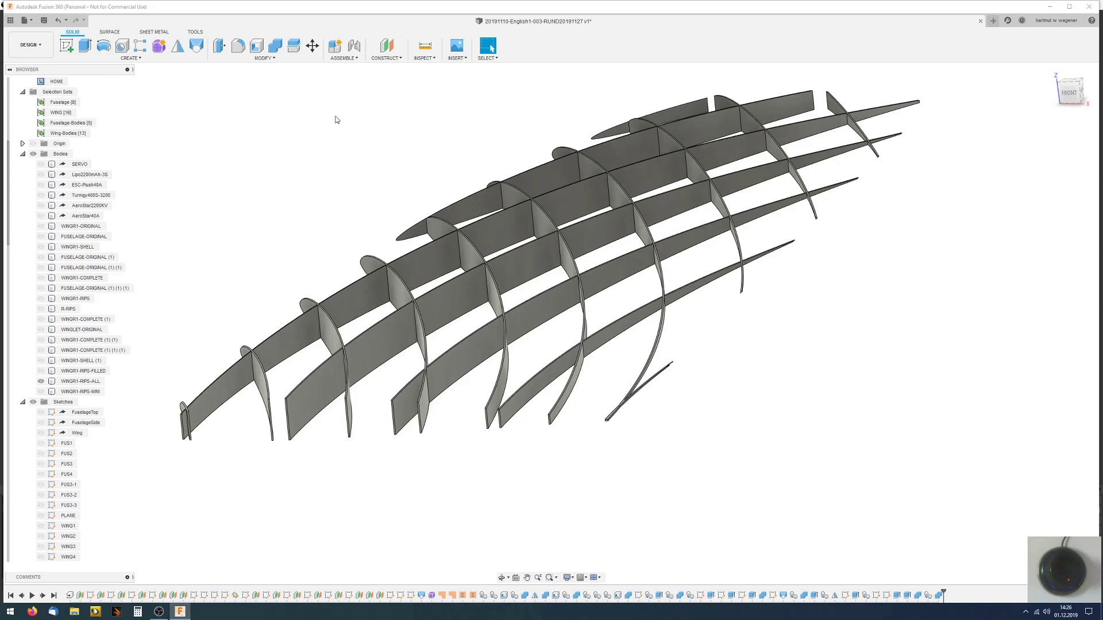
- Construct a plane through three corner vertices of the first bay at the blunt end of the second long wing rib
left_click(401, 58)
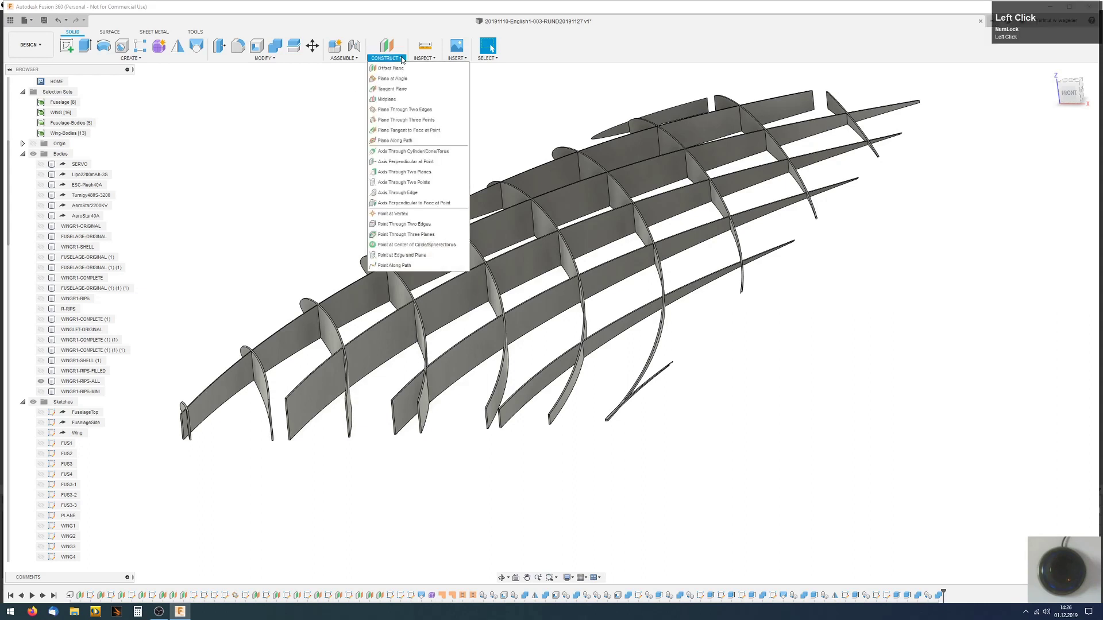
left_click(410, 122)
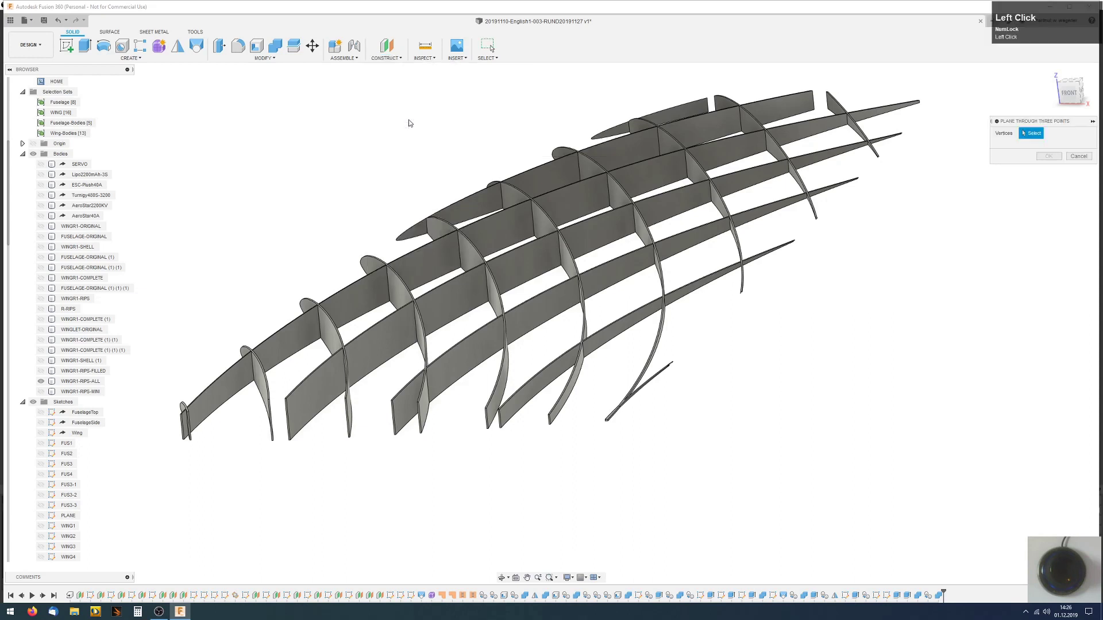
left_click(287, 397)
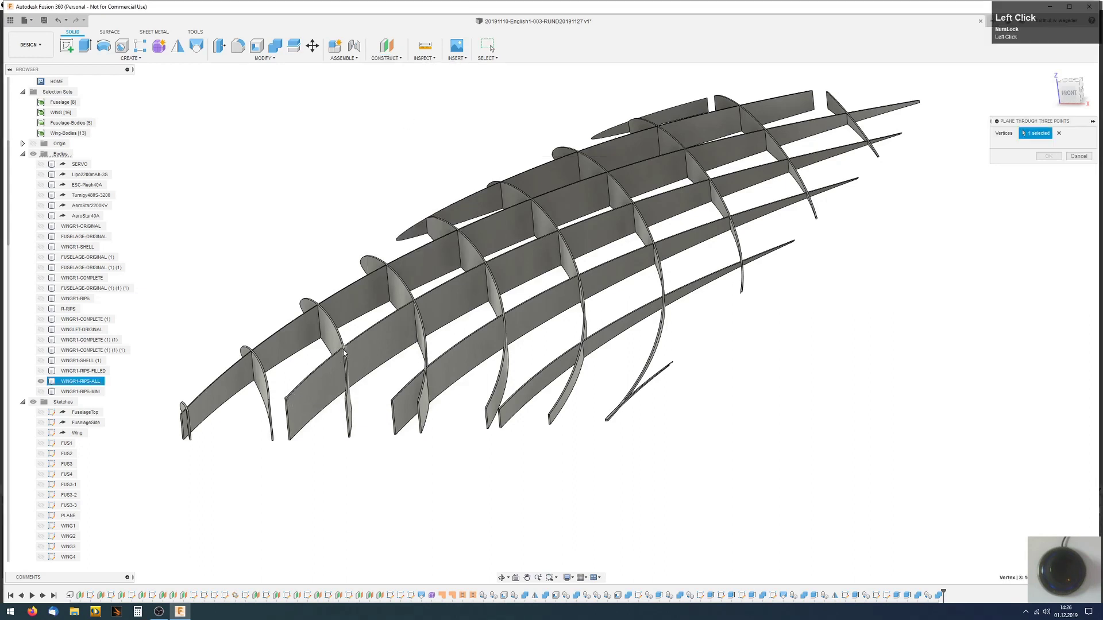
left_click(343, 355)
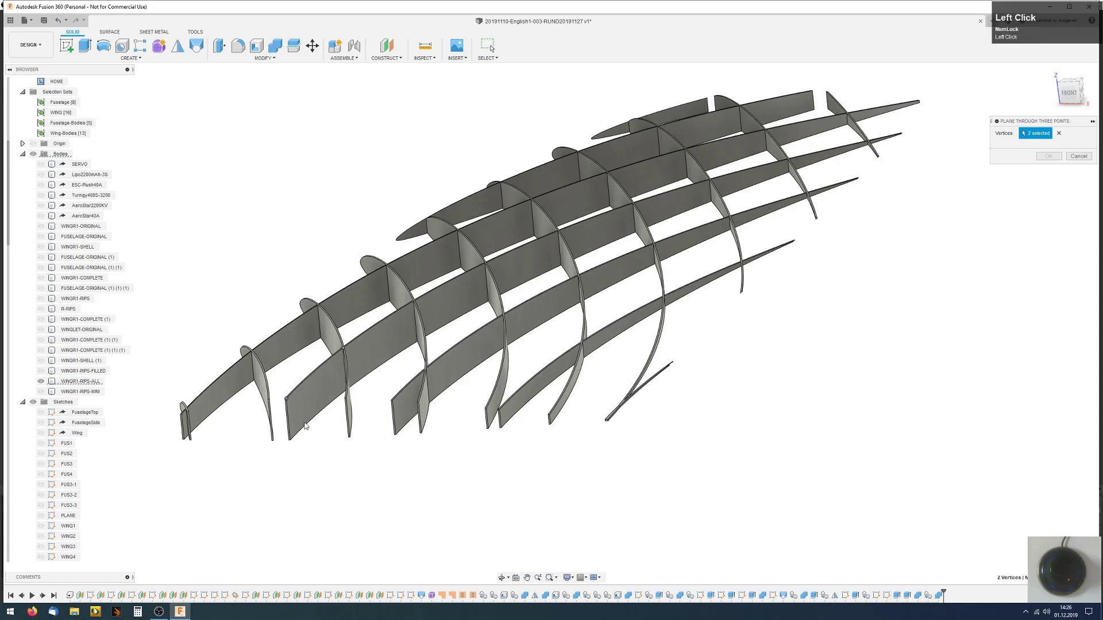
left_click(290, 439)
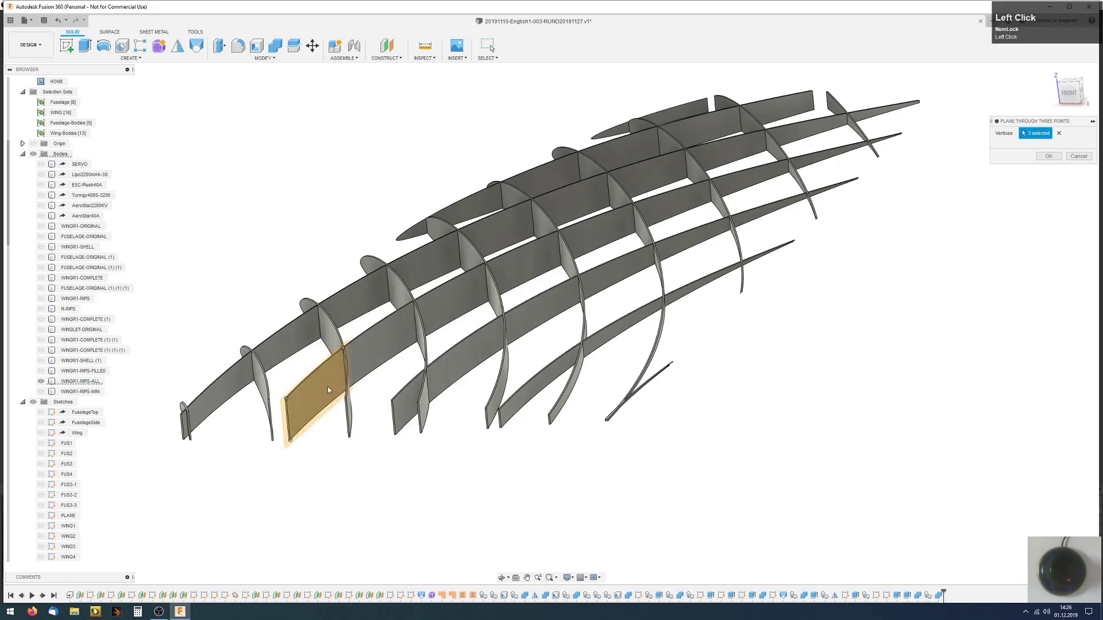
scroll(83, 473, "down", 4)
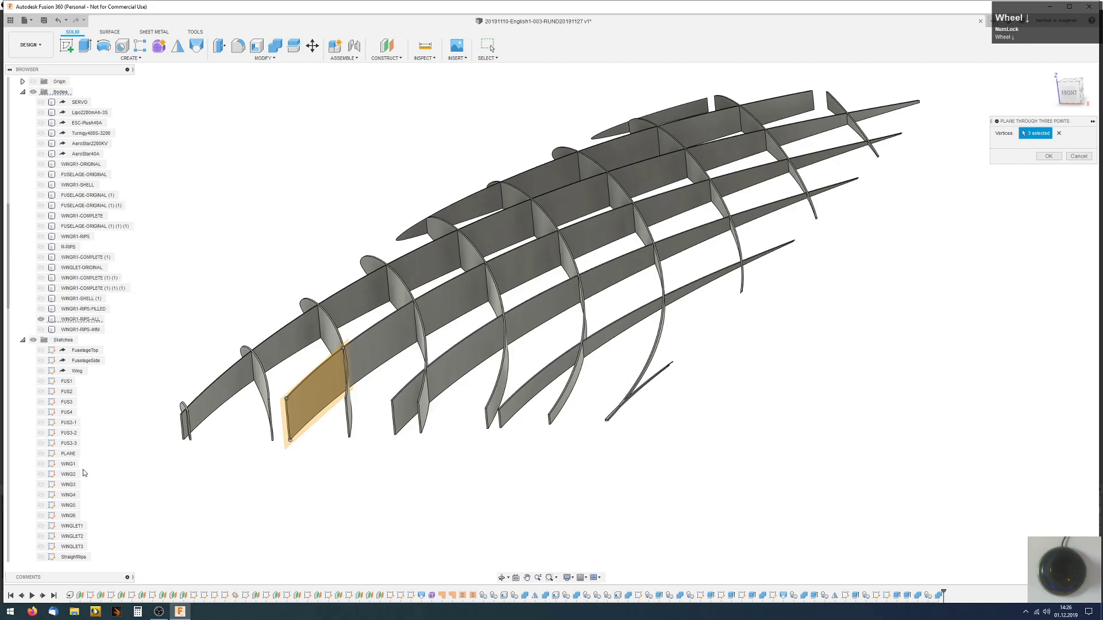
scroll(82, 474, "down", 6)
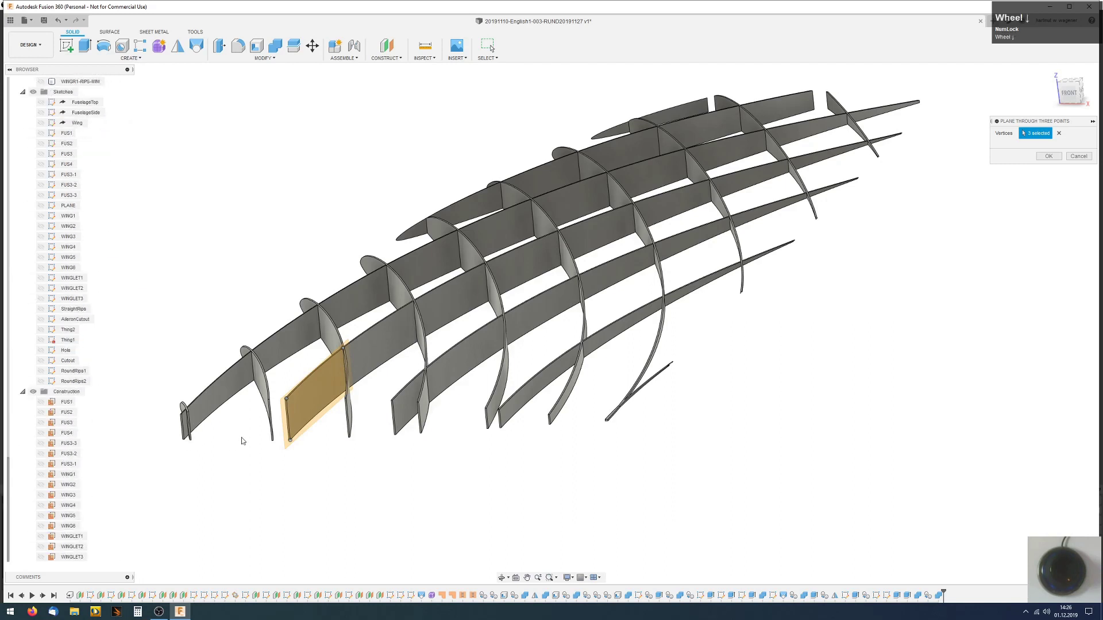
left_click(1049, 156)
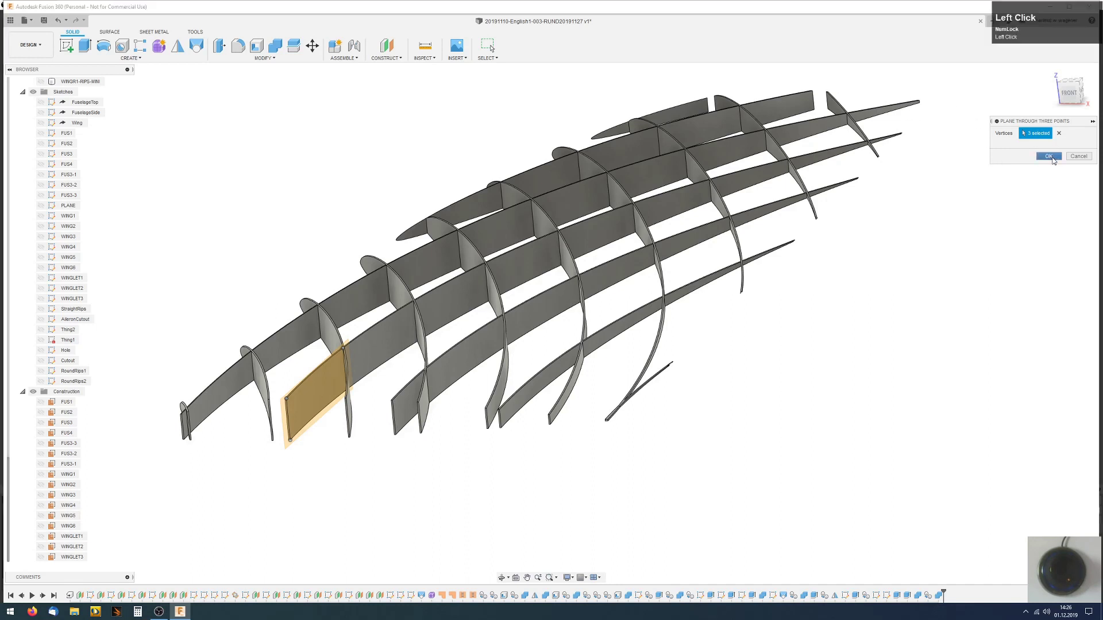
- Check the new construction plane against the rib by toggling its visibility and selecting the plane and the adjacent rib face
scroll(92, 524, "down", 1)
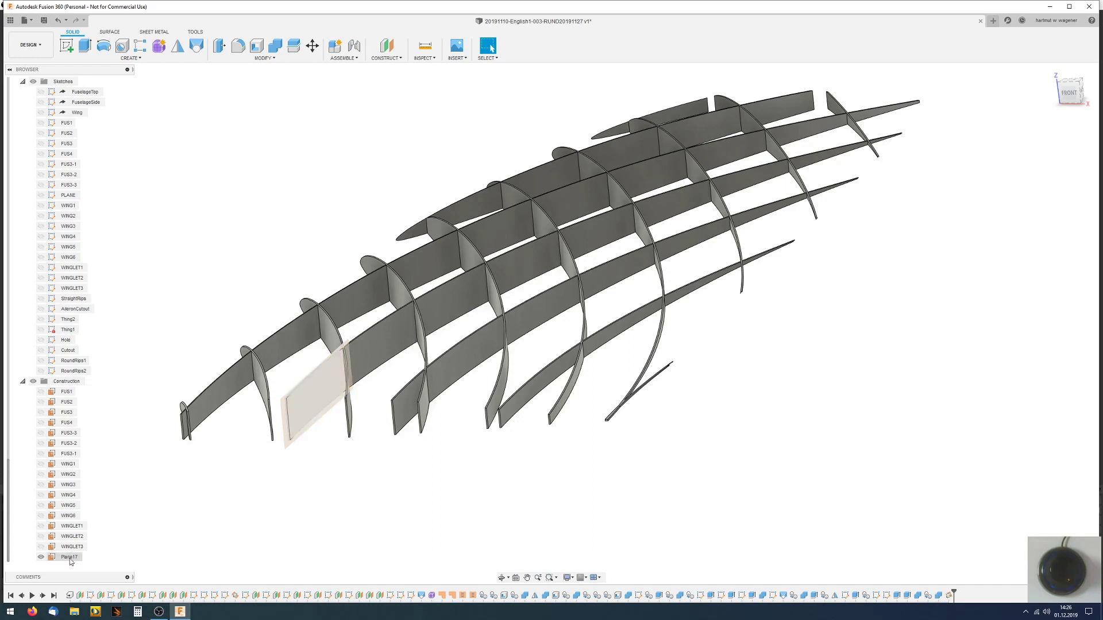
left_click(41, 558)
left_click(41, 558)
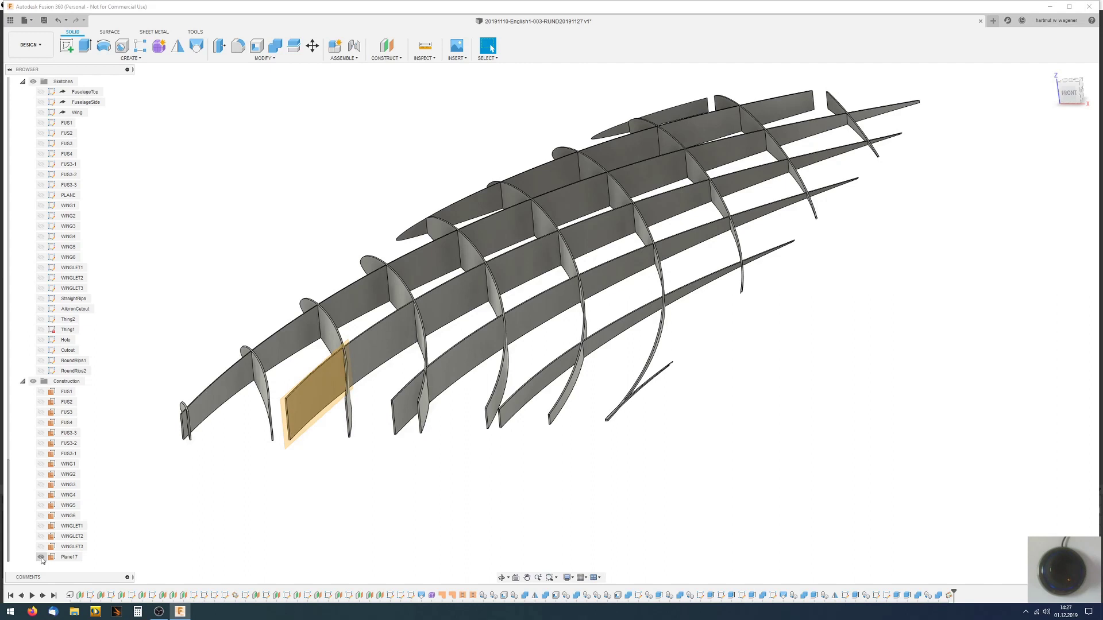
left_click(74, 559)
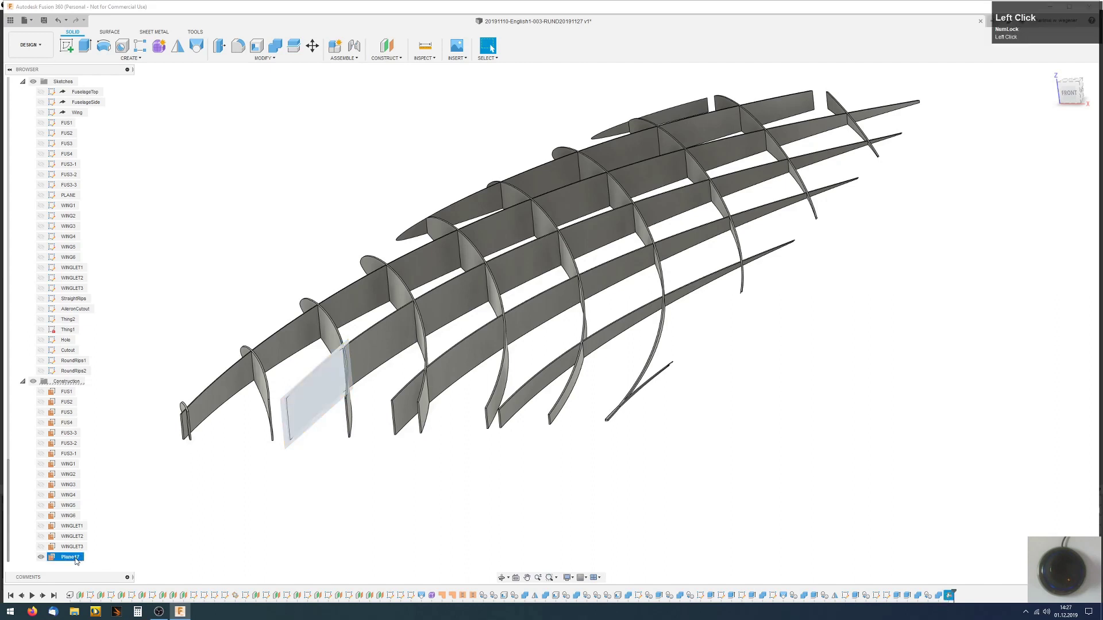
key("v")
key("v")
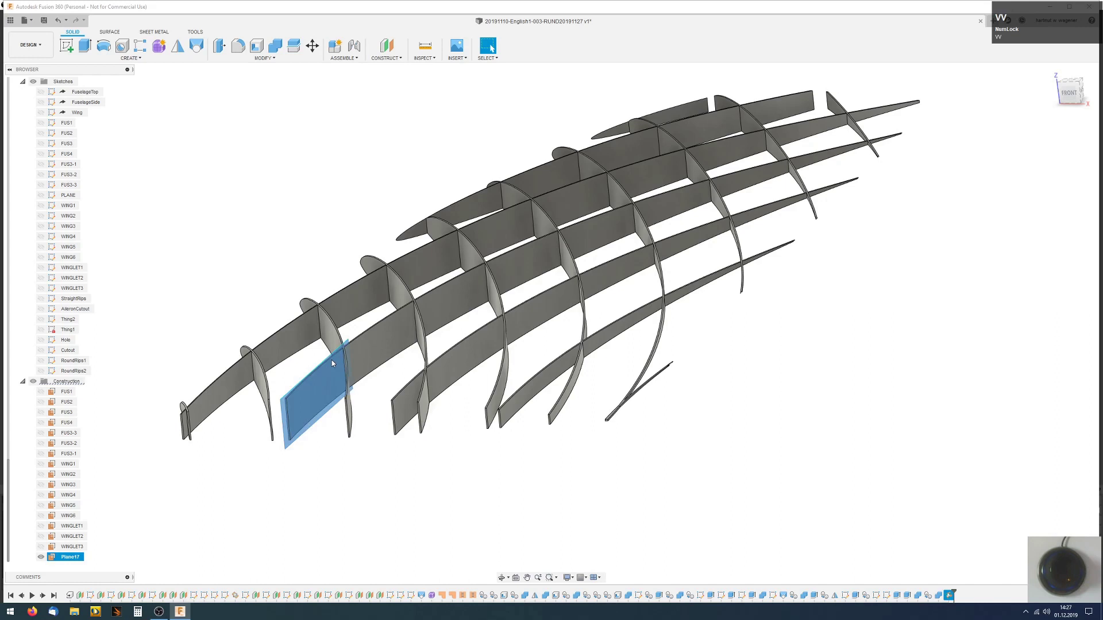
left_click(374, 336)
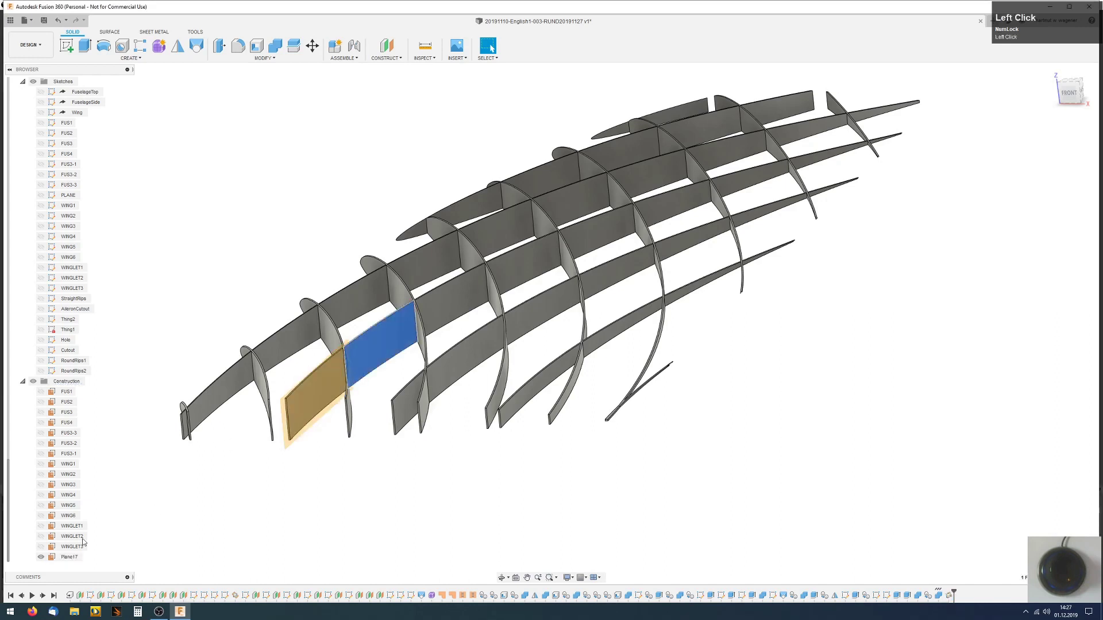
left_click(67, 557)
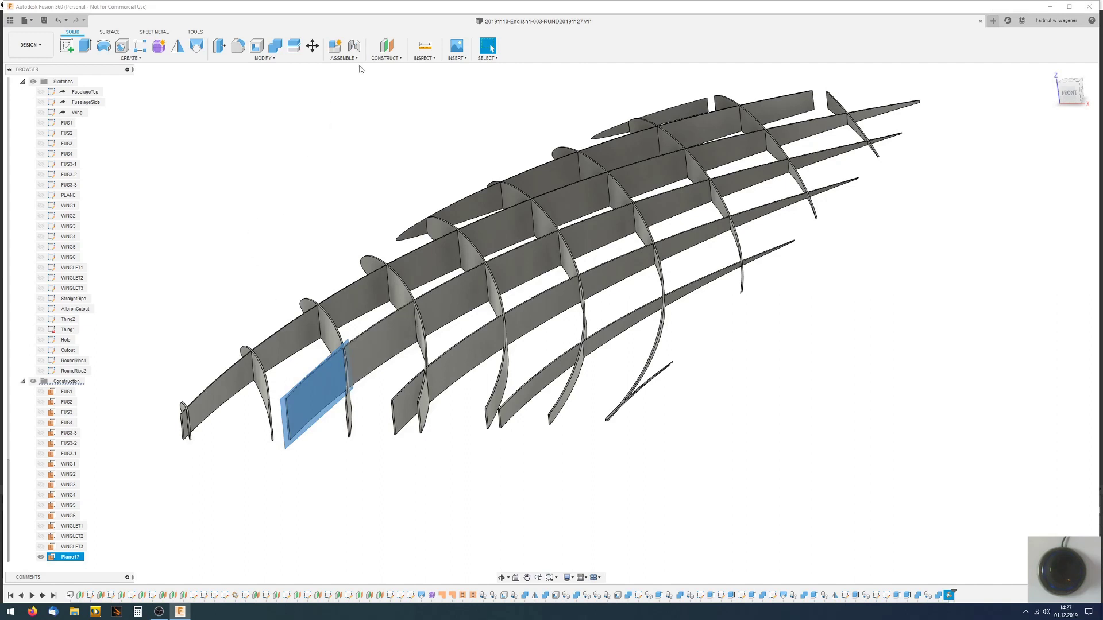
- Construct a plane through three vertices of the second bay of the same long rib
left_click(401, 60)
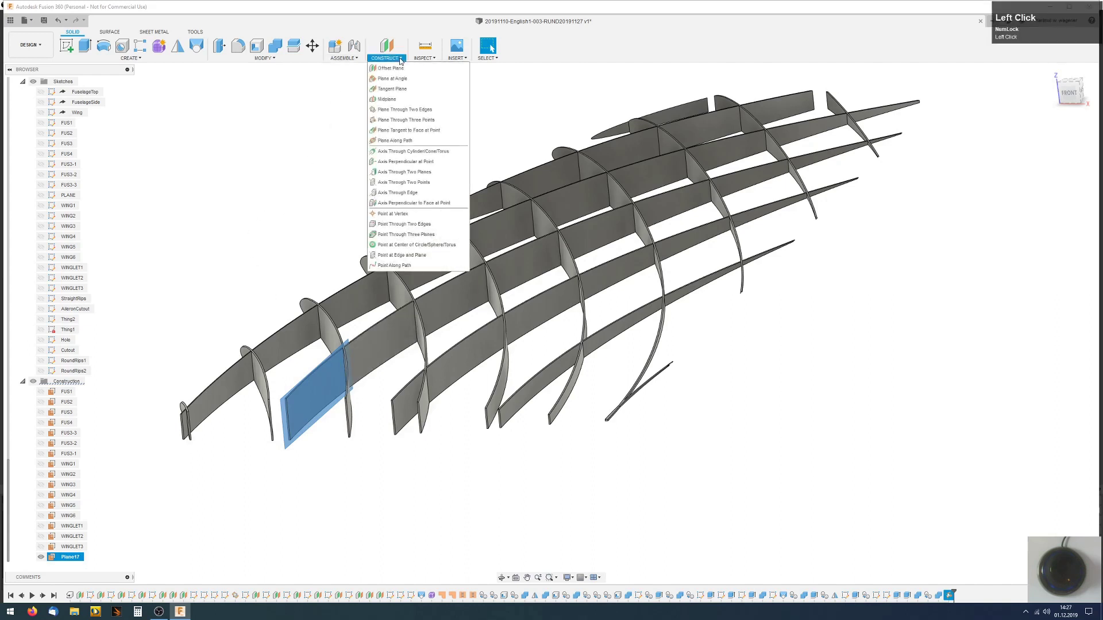
left_click(401, 122)
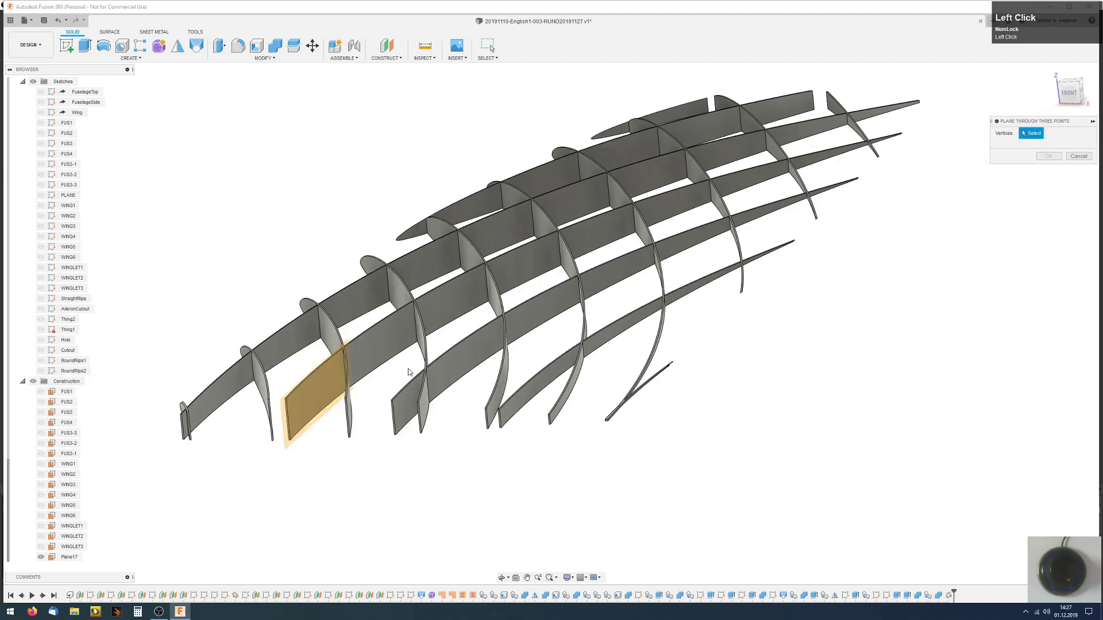
scroll(353, 352, "up", 3)
left_click(336, 343)
left_click(469, 260)
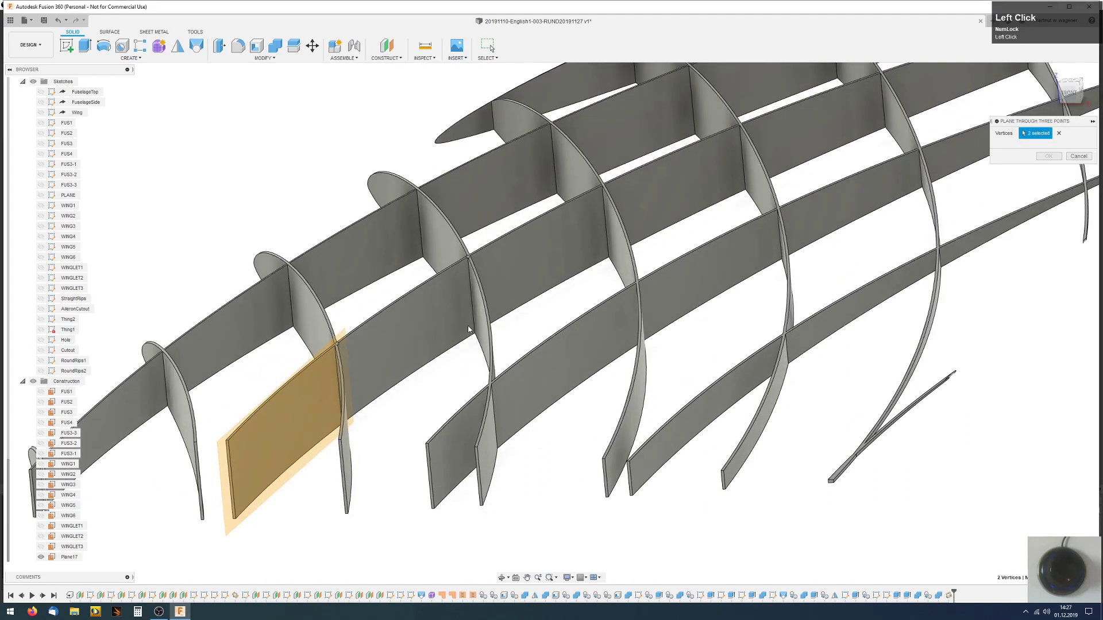
left_click(475, 335)
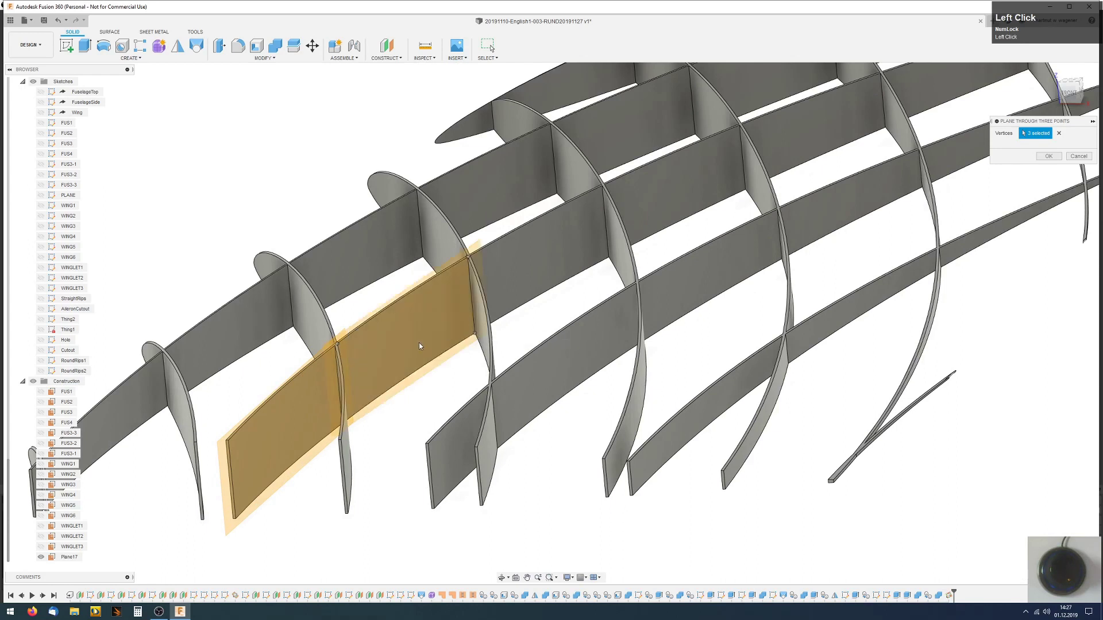
key("Return")
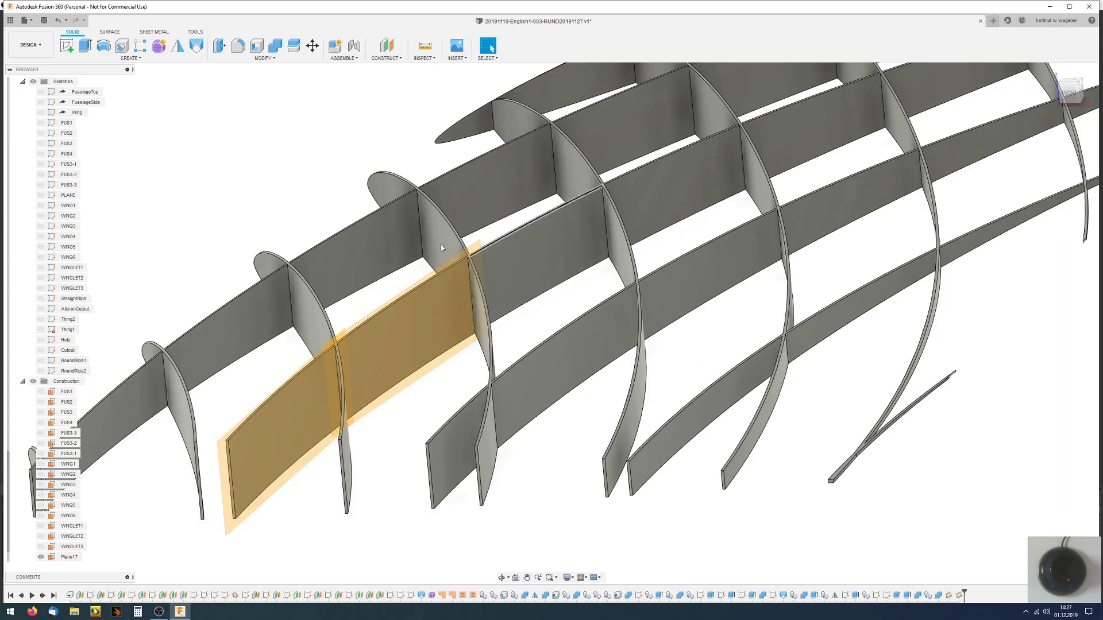
- Construct a plane through three vertices of the third bay of the same long rib
left_click(397, 58)
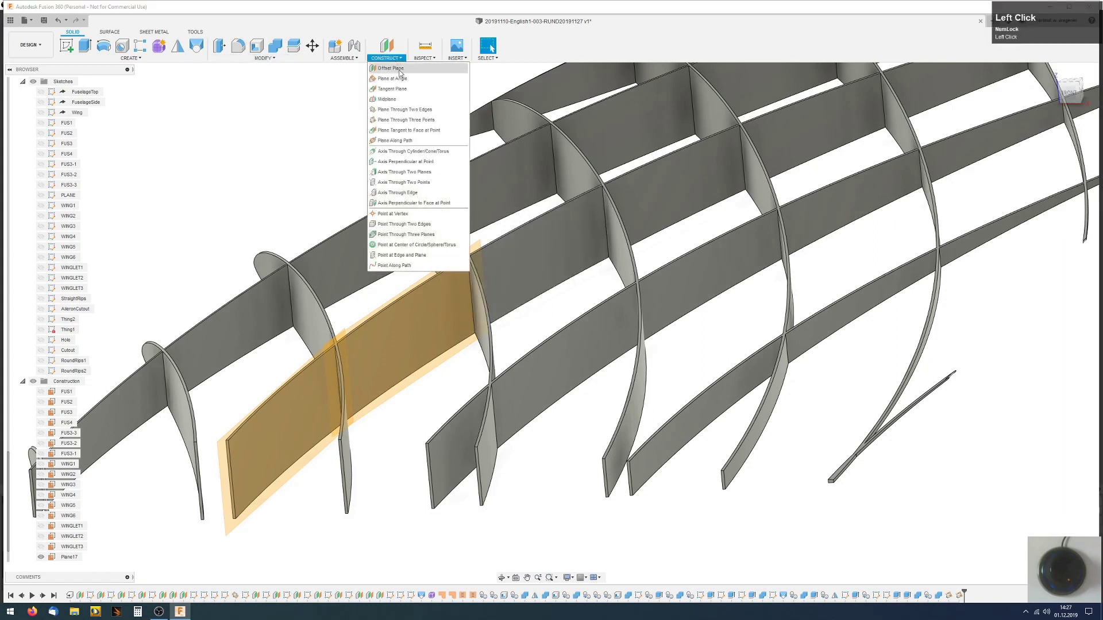
left_click(407, 126)
left_click(471, 257)
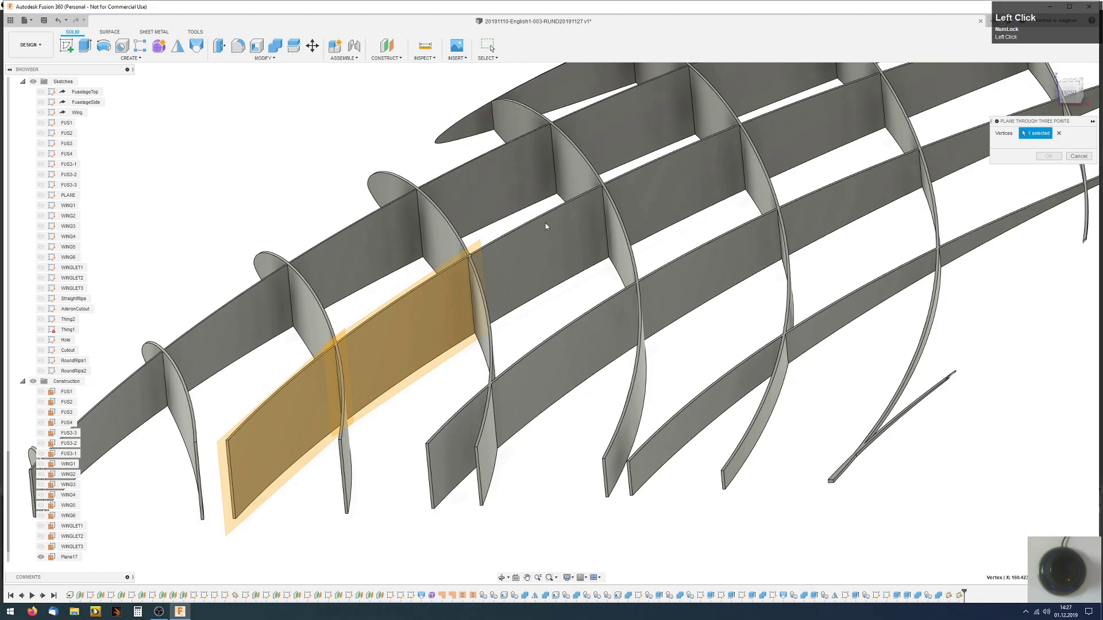
left_click(603, 185)
left_click(608, 260)
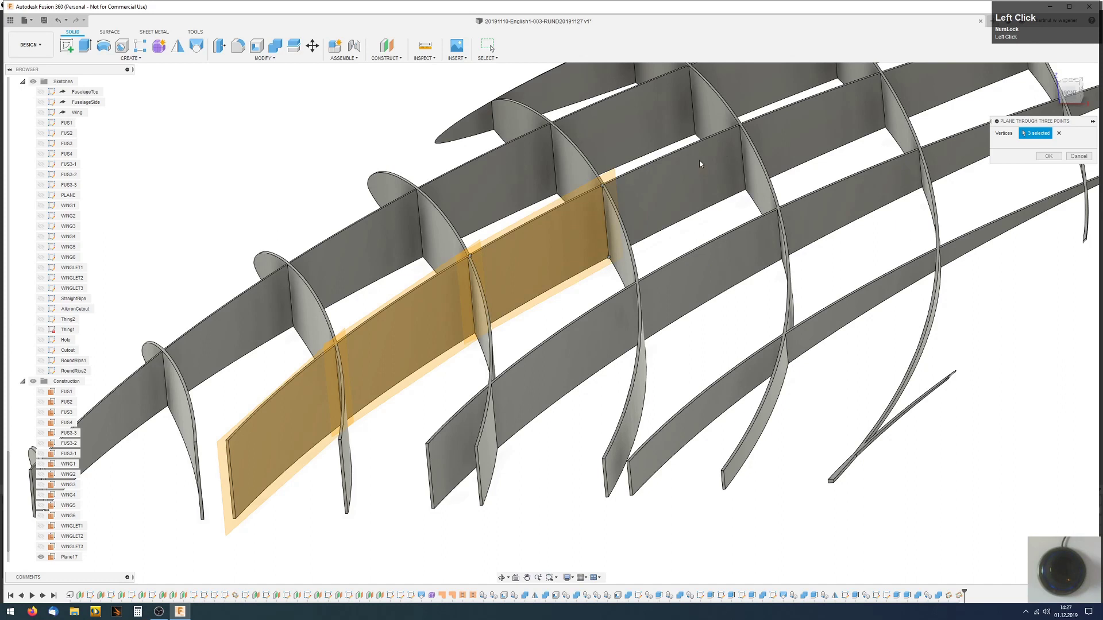
key("Return")
- Construct three-point planes on the fourth, fifth and sixth bays of the same long rib
middle_click_drag(515, 235, 386, 296)
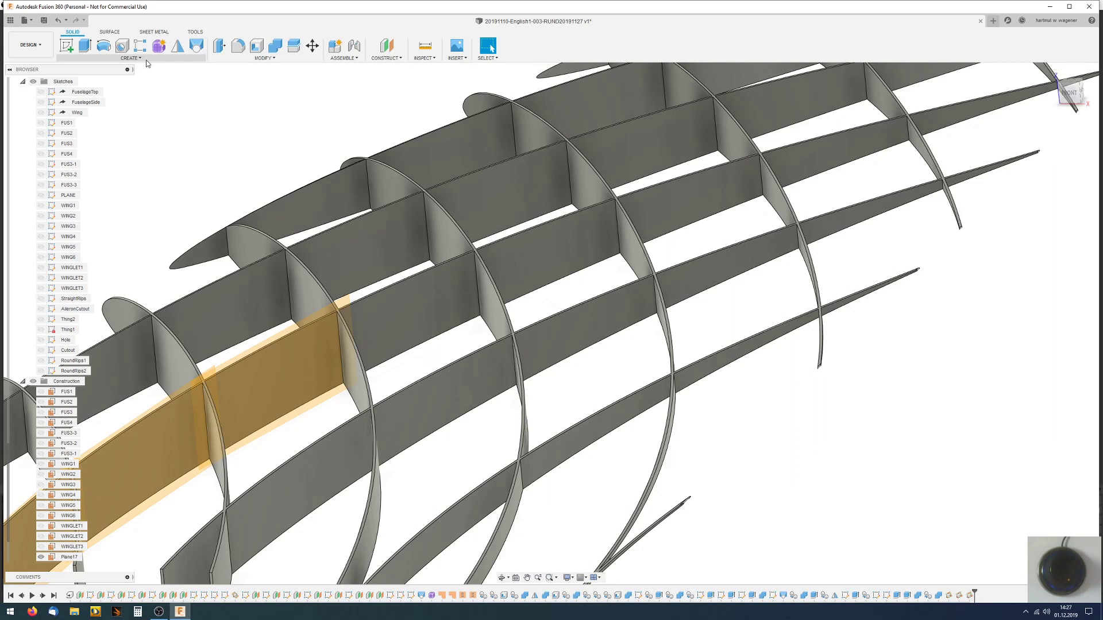
left_click(400, 58)
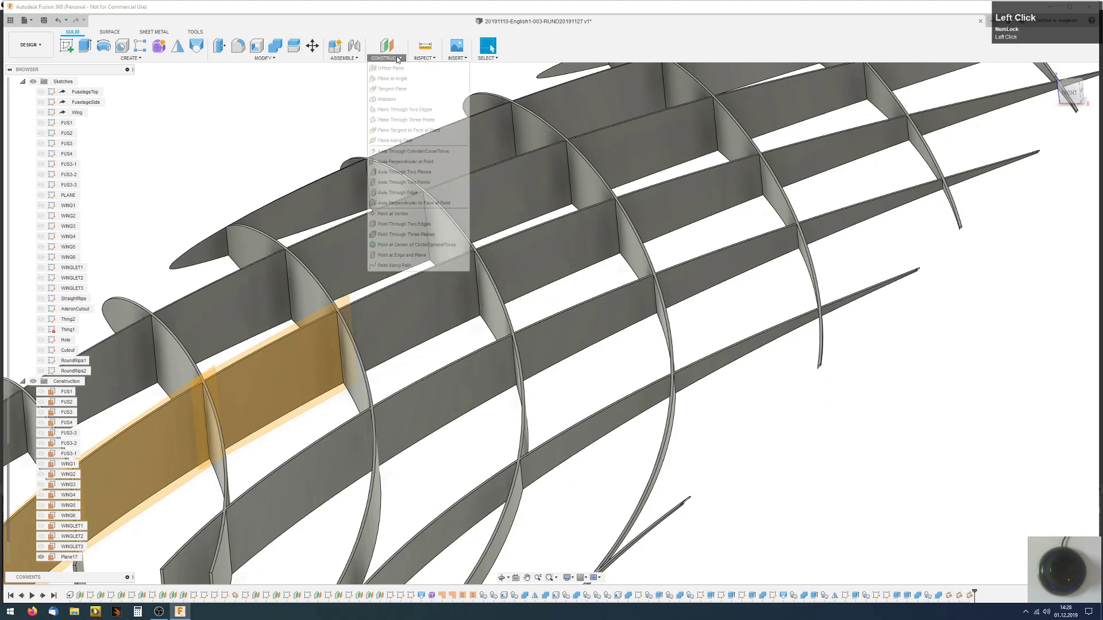
left_click(404, 120)
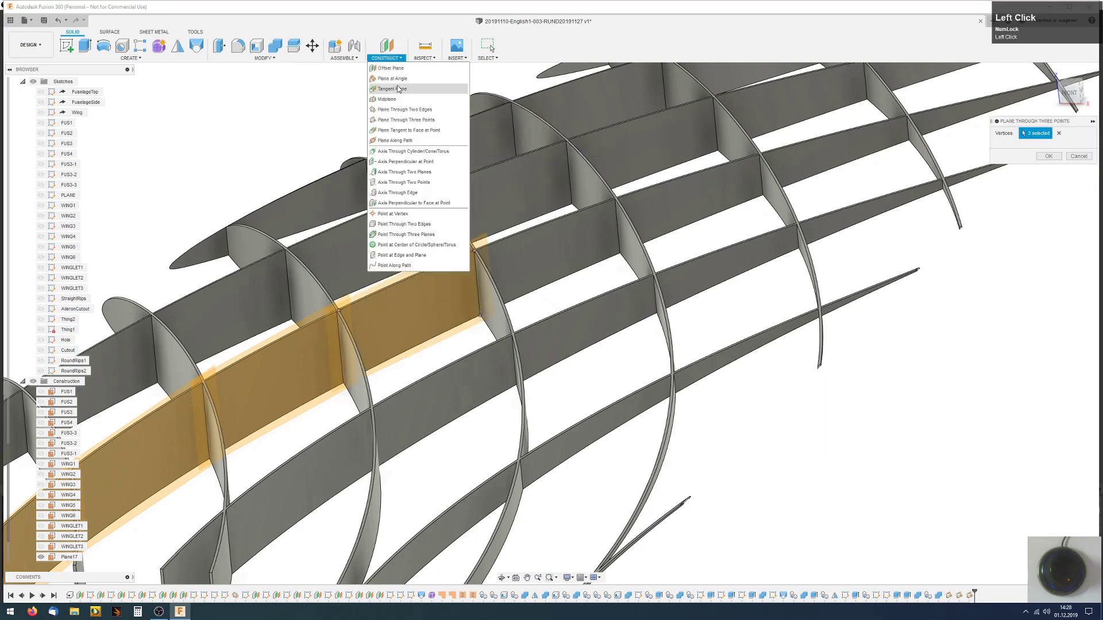
middle_click_drag(617, 247, 677, 229)
left_click(677, 227)
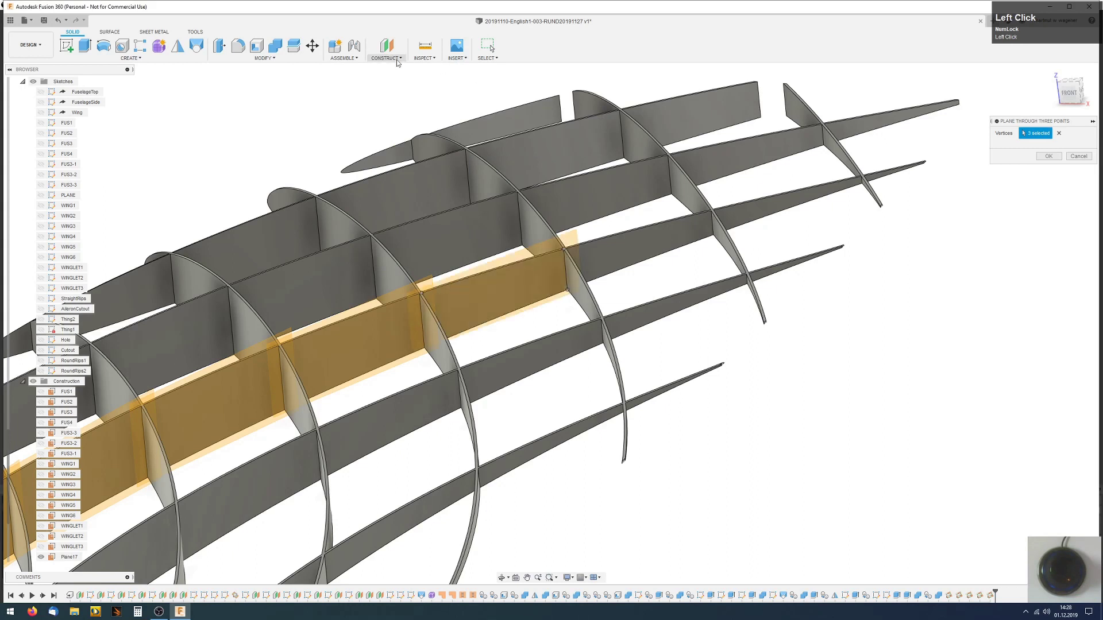
left_click(712, 211)
left_click(713, 234)
- Construct a three-point plane on the neighbouring upper long rib, on the second-to-last full bay before its pointed end
left_click(386, 58)
left_click(404, 120)
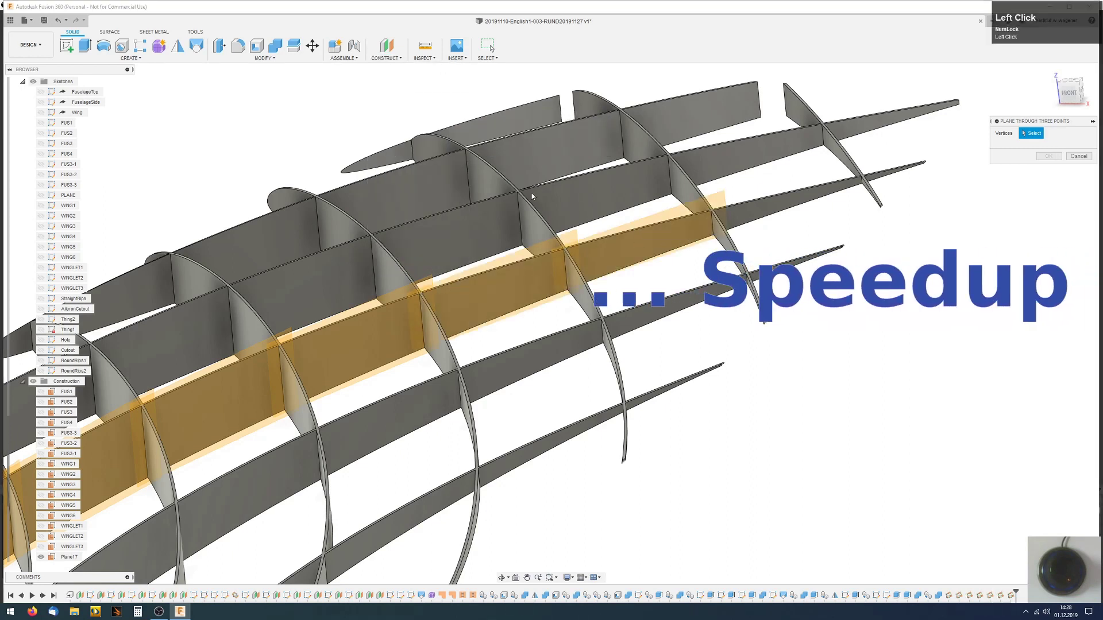
left_click(519, 191)
left_click(668, 154)
left_click(671, 194)
- Construct a three-point plane on the last full bay before the pointed end of that upper neighbouring rib
left_click(400, 59)
left_click(404, 120)
left_click(668, 155)
left_click(823, 124)
left_click(823, 145)
- Construct three-point planes across the two blunt-end bays of the next rib up and on the next open bay of the rib below it
left_click(396, 59)
left_click(404, 120)
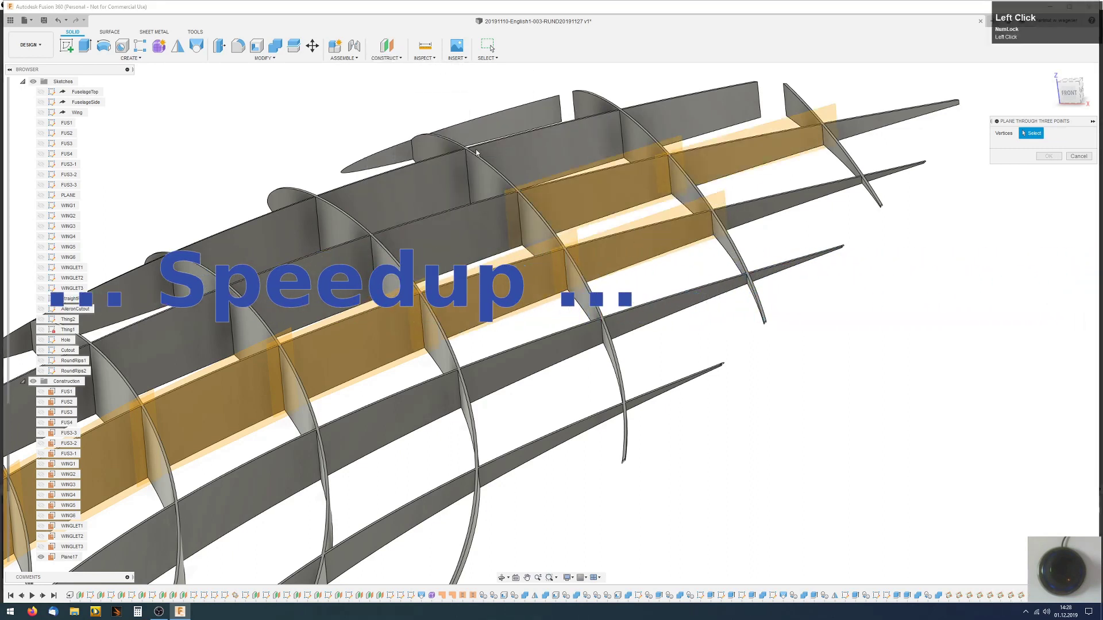
left_click(467, 149)
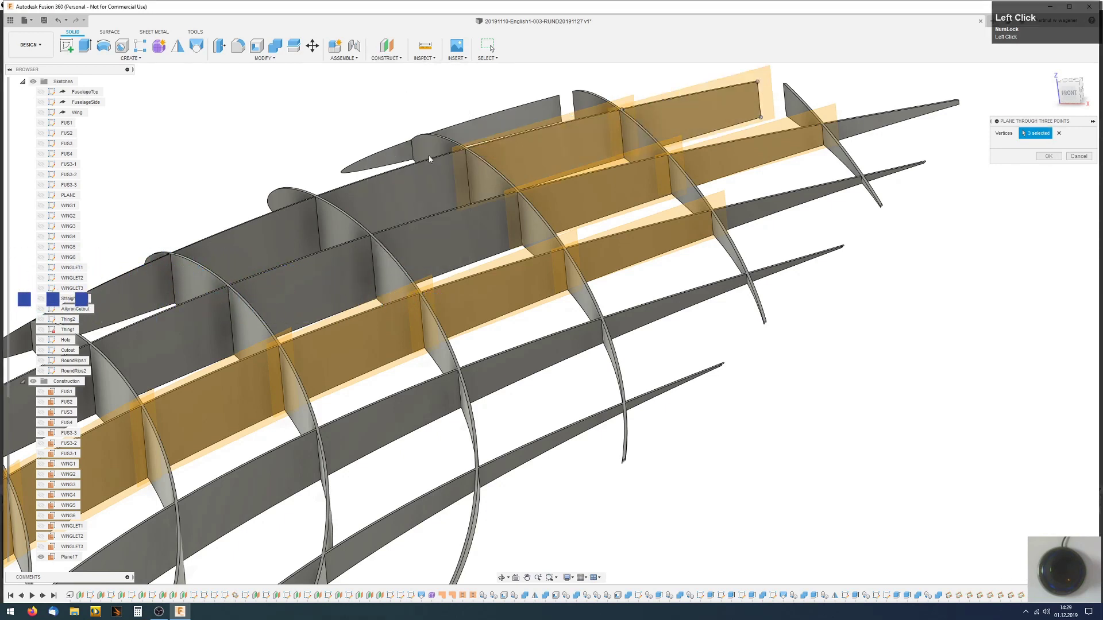
left_click(523, 245)
- Construct three-point planes on the next two bays of the upper long rib, working towards its pointed end
left_click(394, 59)
left_click(404, 120)
left_click(315, 197)
left_click(467, 149)
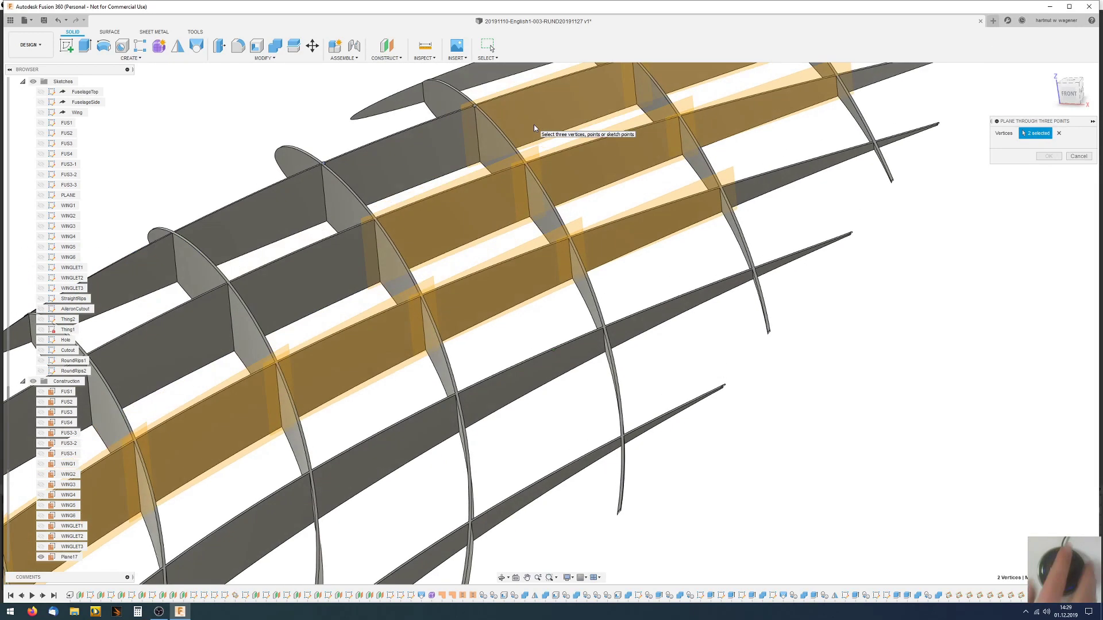
left_click(479, 163)
middle_click_drag(283, 172, 439, 132)
left_click(386, 58)
left_click(404, 120)
- Construct a three-point plane on the upper long rib's last full bay before its pointed end
left_click(386, 58)
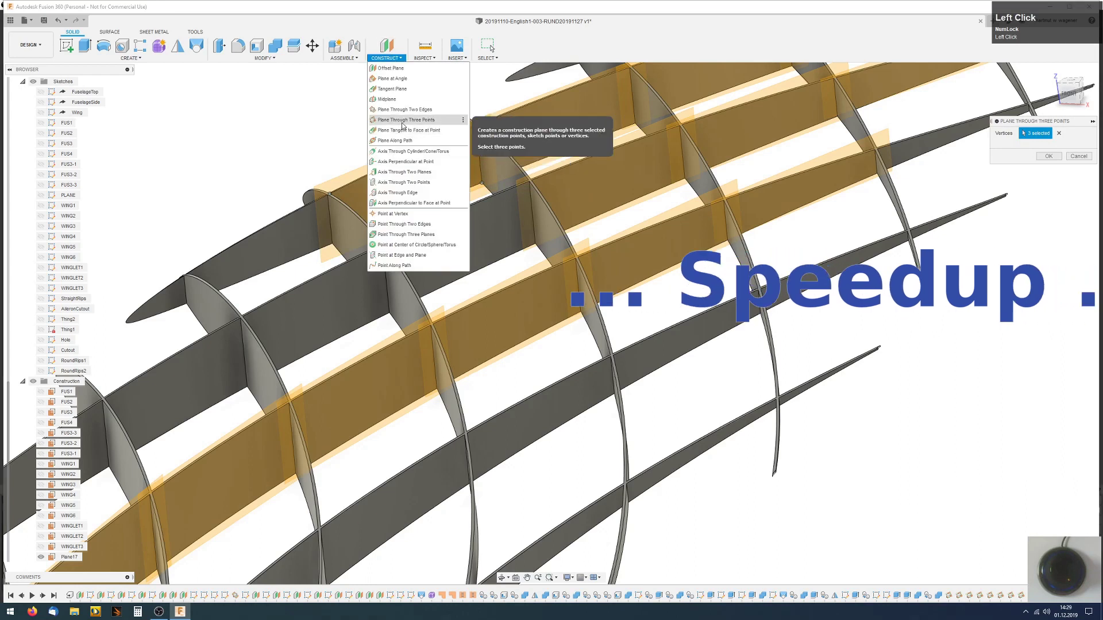
left_click(404, 120)
left_click(326, 199)
left_click(186, 276)
left_click(187, 303)
- Construct a three-point plane on the next open bay of the middle long rib, directly below the upper one
left_click(386, 58)
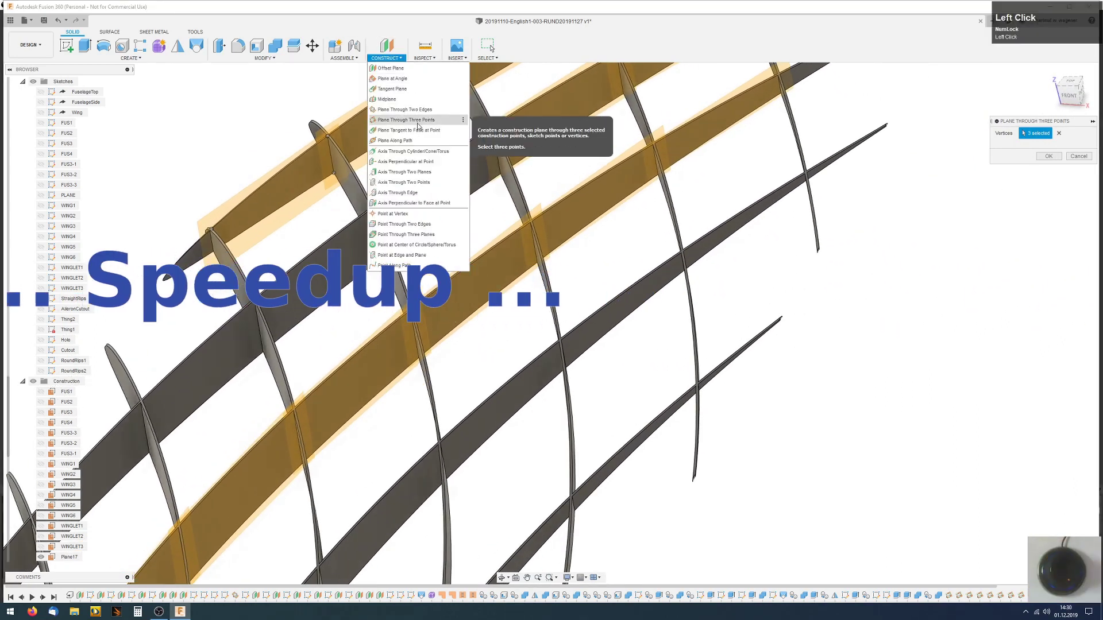
left_click(413, 120)
left_click(493, 127)
left_click(372, 209)
left_click(379, 259)
- Construct a three-point plane on the following bay of the middle long rib, towards its blunt end
left_click(386, 58)
left_click(402, 120)
left_click(372, 208)
left_click(493, 127)
left_click(500, 176)
- Construct three-point planes on two further bays of the middle long rib, continuing towards its blunt end
middle_click_drag(253, 288, 498, 153)
left_click(386, 58)
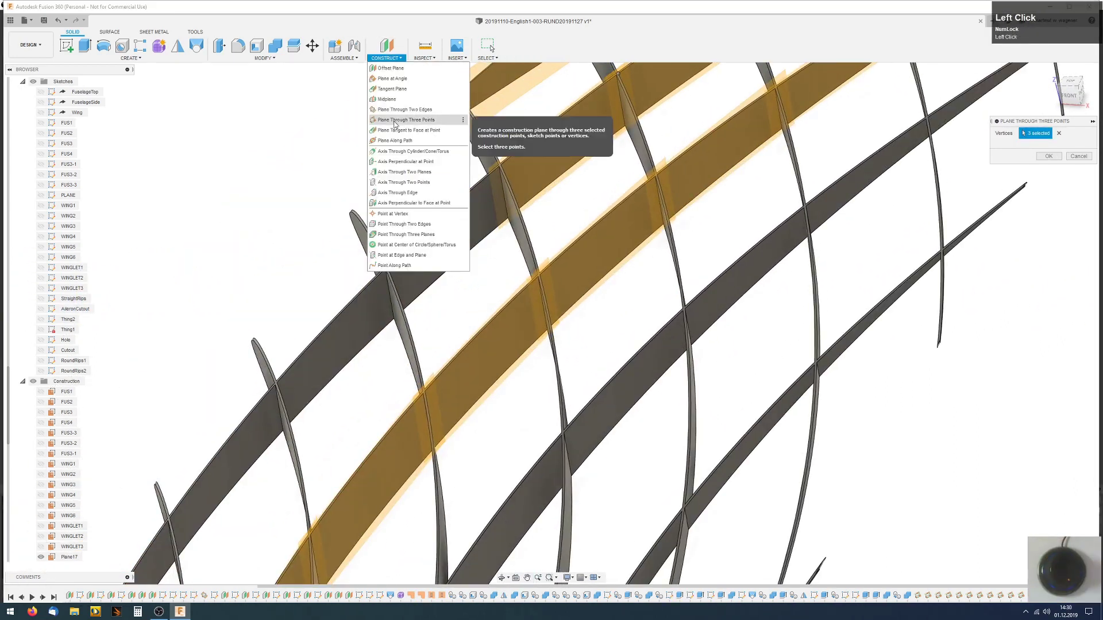
left_click(386, 58)
left_click(402, 120)
left_click(275, 384)
left_click(386, 267)
left_click(395, 317)
- Construct a three-point plane on the middle long rib's second bay from its blunt end
left_click(386, 58)
left_click(403, 120)
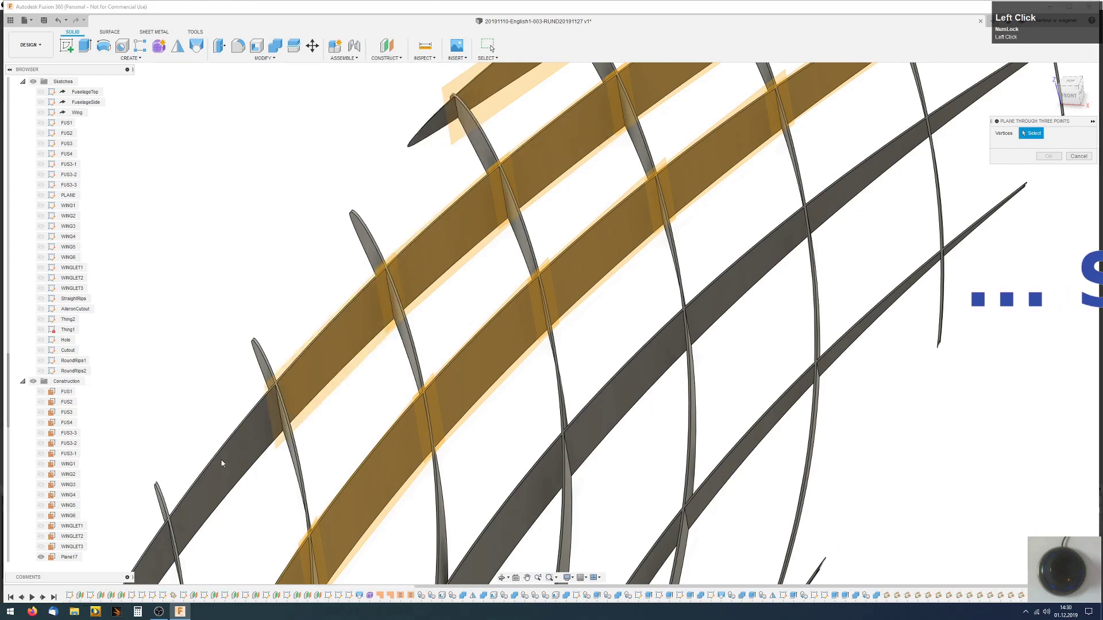
left_click(168, 519)
- Construct a three-point plane on the end bay at the blunt end of the middle long rib
middle_click_drag(282, 436, 496, 149)
left_click(386, 58)
left_click(396, 120)
left_click(272, 404)
left_click(382, 233)
left_click(389, 273)
- Construct a three-point plane on the first bay of the long rib below the finished ones
middle_click_drag(569, 382, 251, 404)
left_click(462, 151)
left_click(334, 322)
left_click(343, 367)
- Construct a three-point plane on the second bay of this lower long rib
left_click(386, 58)
left_click(402, 120)
left_click(485, 226)
left_click(366, 350)
left_click(374, 393)
- Construct a three-point plane on the third bay of the lower long rib
middle_click_drag(513, 216, 409, 326)
left_click(386, 58)
left_click(402, 120)
left_click(501, 232)
left_click(382, 336)
left_click(391, 371)
- Try to construct a three-point plane on the fourth bay of the lower long rib
middle_click_drag(517, 242, 393, 325)
left_click(402, 120)
left_click(376, 316)
left_click(498, 226)
left_click(382, 343)
key("Return")
key("ctrl+z")
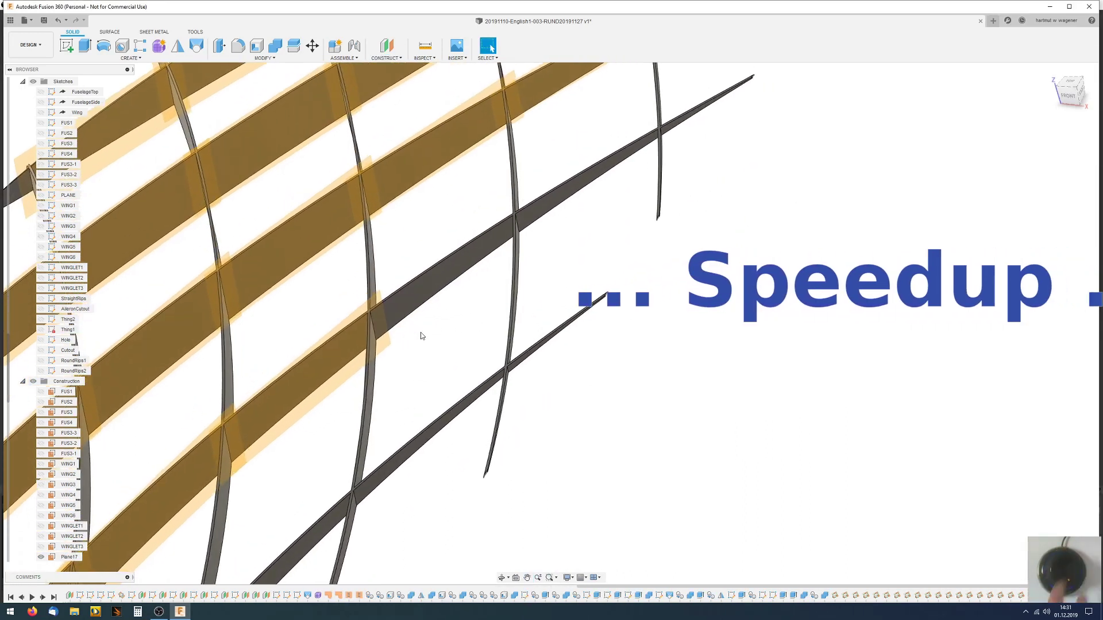
- Construct a three-point plane on the fourth bay of the lower long rib
left_click(386, 47)
left_click(387, 58)
left_click(402, 120)
left_click(513, 217)
left_click(371, 314)
left_click(376, 339)
scroll(563, 183, "down", 4)
scroll(564, 183, "up", 2)
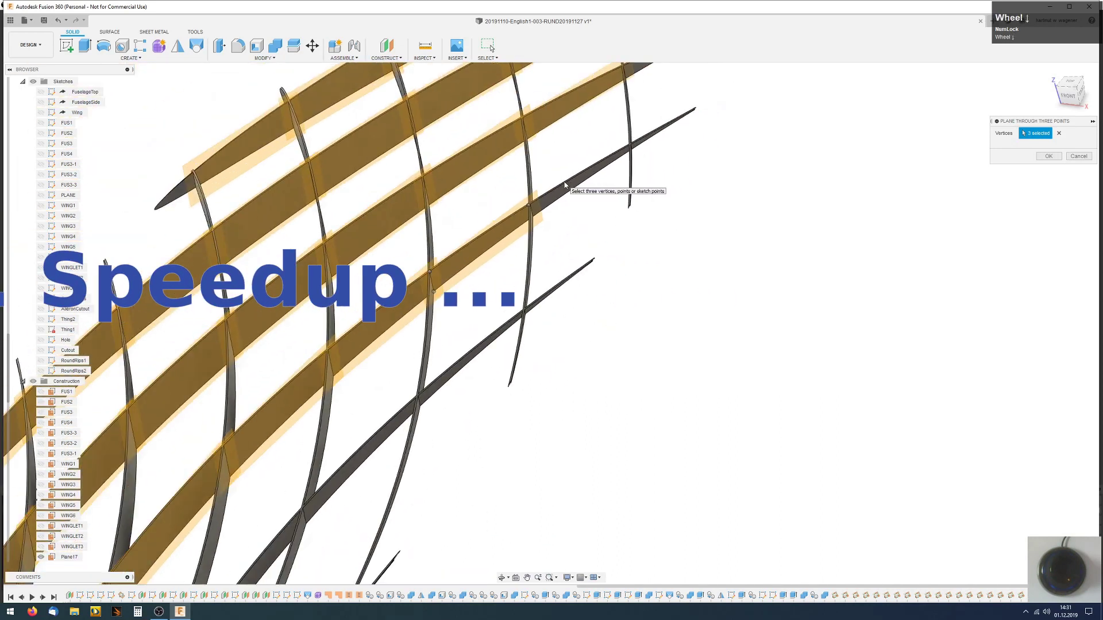
scroll(564, 183, "down", 3)
scroll(390, 382, "up", 3)
left_click(387, 58)
left_click(403, 120)
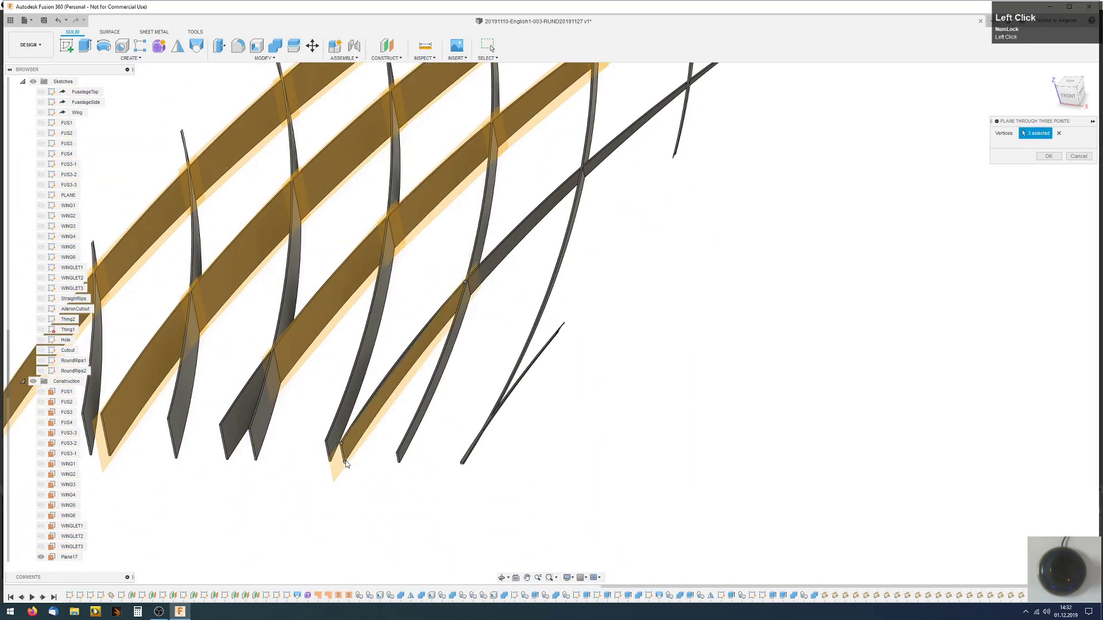
key("Escape")
- Construct a three-point plane on the second bay of the last long rib
scroll(379, 449, "down", 1)
scroll(510, 256, "up", 3)
left_click(387, 58)
left_click(402, 120)
left_click(440, 307)
left_click(446, 326)
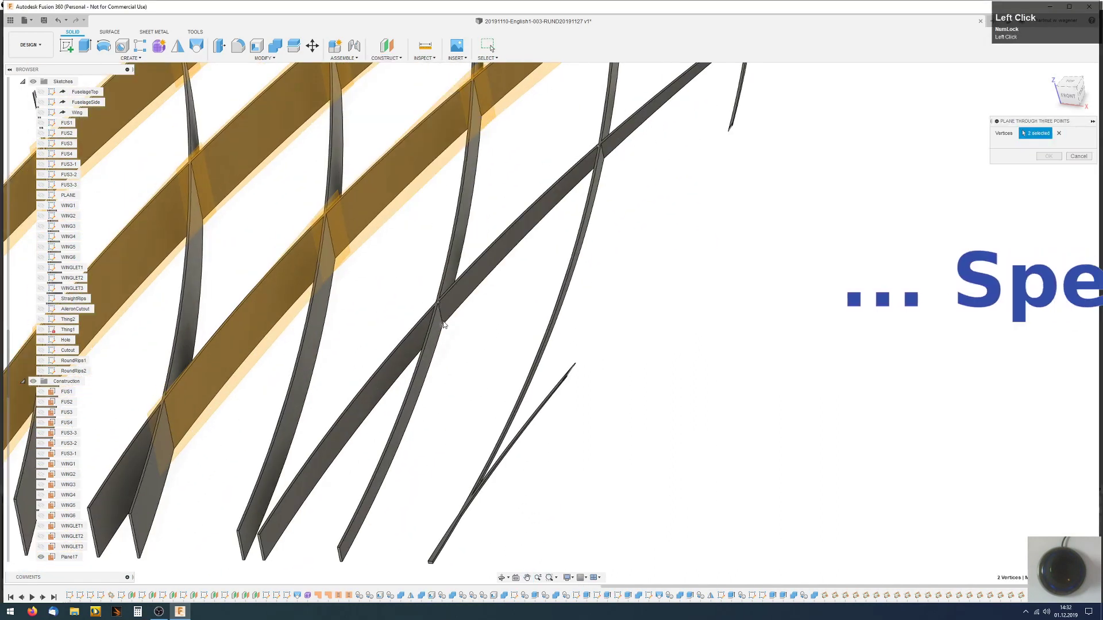
left_click(603, 150)
- Confirm the pending plane and hide construction planes Plane17 through Plane42
scroll(514, 230, "down", 6)
scroll(87, 458, "down", 8)
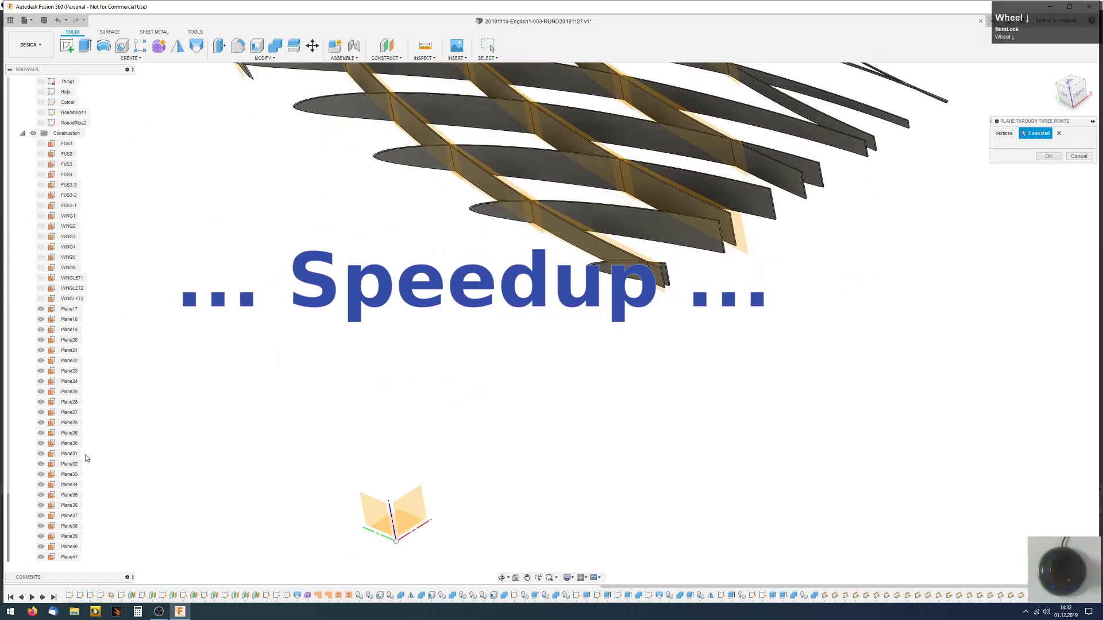
left_click(70, 557, "shift")
key("Return")
left_click(69, 309)
scroll(70, 517, "down", 1)
left_click(69, 556, "shift")
key("v")
- Construct a three-point plane on the rear bay of the second cross rib, counted from the shortest one
left_click(402, 303)
left_click(387, 58)
left_click(407, 119)
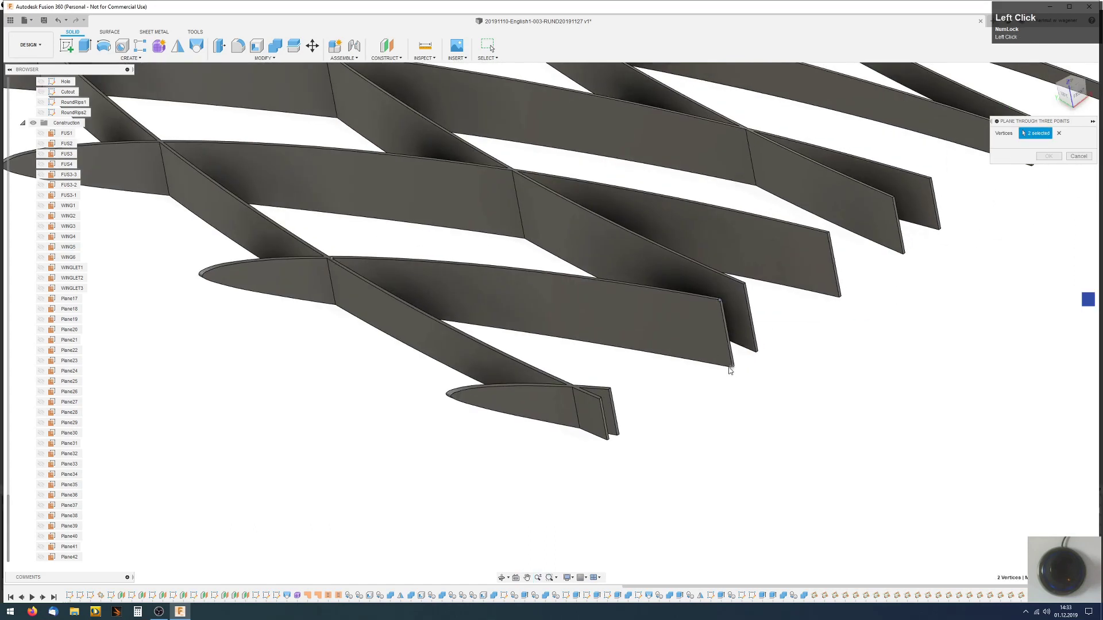
left_click(730, 367)
- Construct a three-point plane on the rear bay of the third cross rib
left_click(387, 58)
left_click(407, 119)
left_click(518, 171)
left_click(828, 233)
left_click(840, 297)
- Construct a three-point plane on the bay ahead of the rear one on the third cross rib
left_click(387, 58)
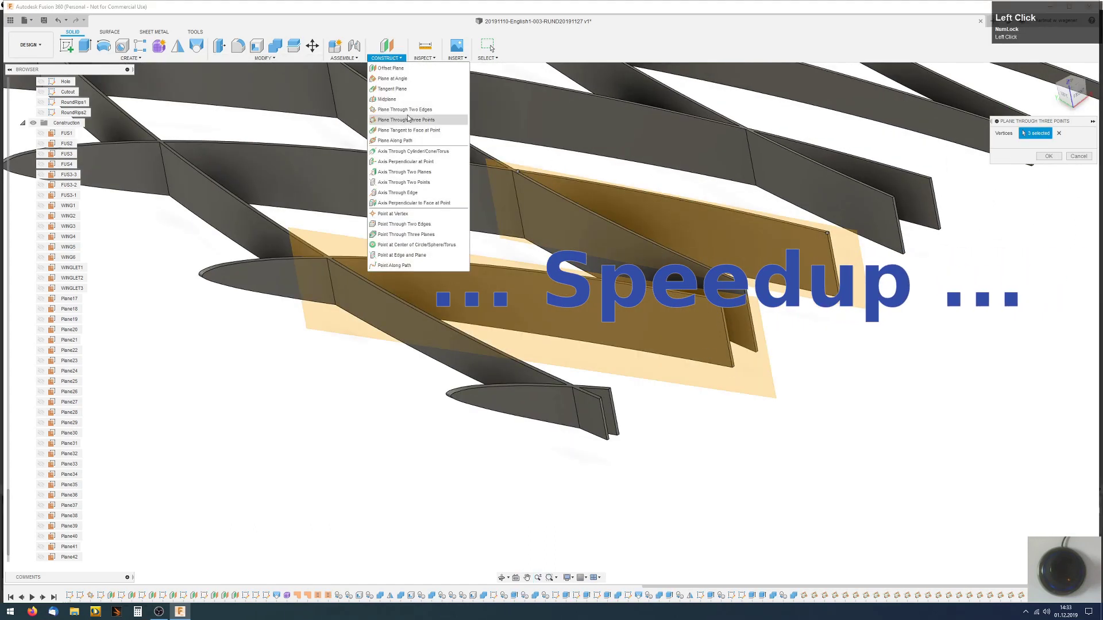
left_click(407, 119)
left_click(524, 239)
left_click(513, 171)
left_click(160, 142)
- Construct a three-point plane on the fourth cross rib's bay between its second and third long-rib crossings
left_click(387, 58)
left_click(406, 120)
left_click(756, 185)
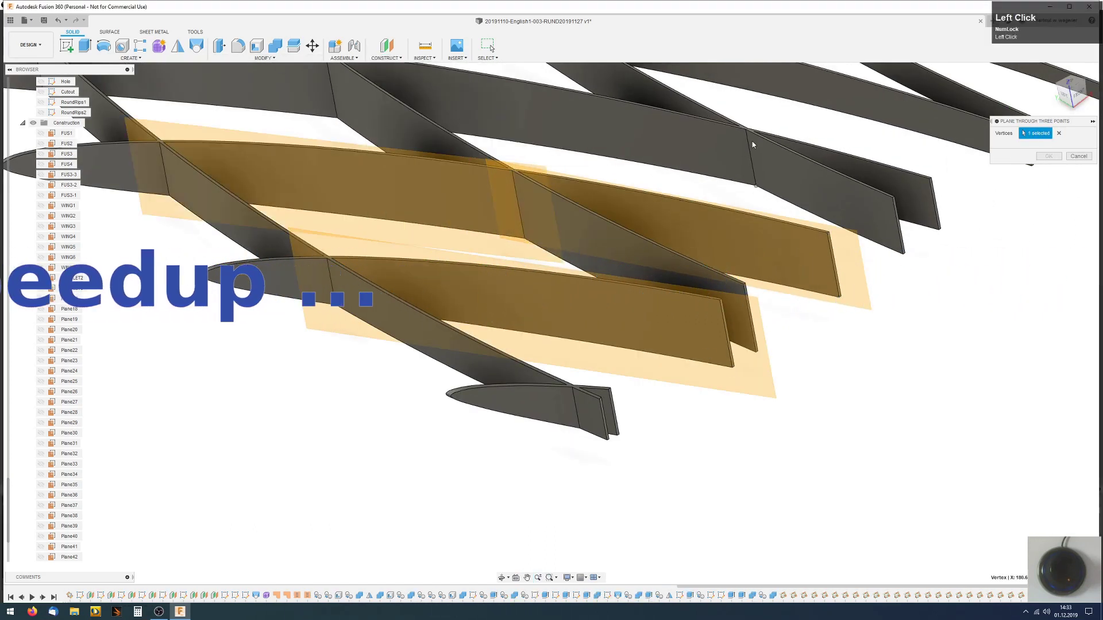
left_click(747, 130)
left_click(401, 168)
left_click(387, 58)
left_click(407, 120)
left_click(387, 58)
left_click(407, 120)
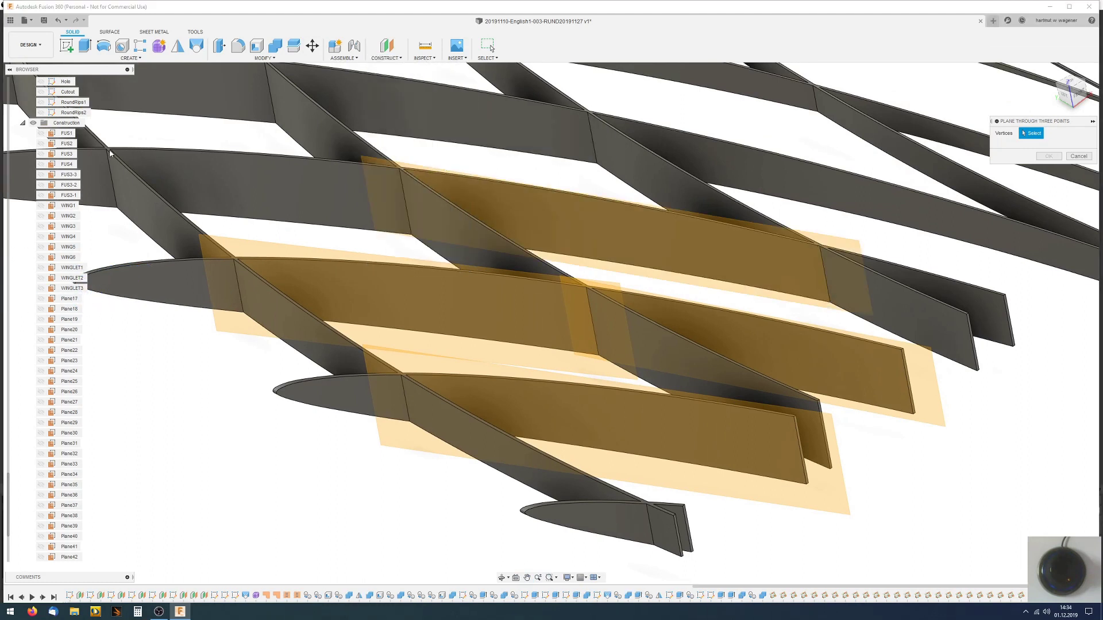
left_click(109, 150)
middle_click_drag(532, 166, 532, 222)
key("Escape")
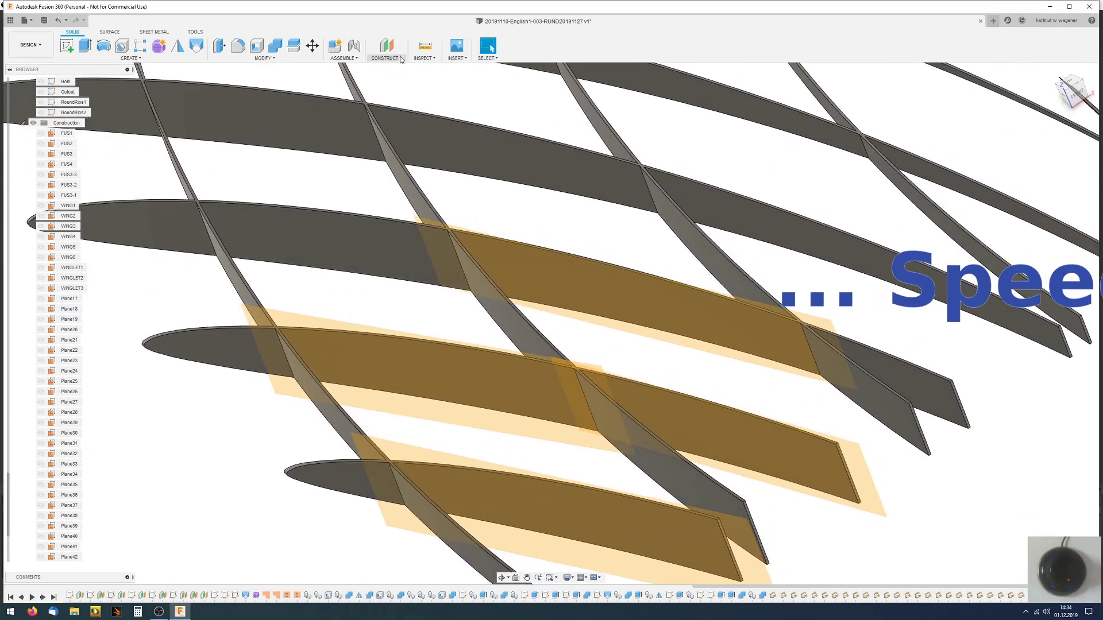
- Construct a three-point plane on the fourth cross rib's bay between its first and second long-rib crossings
left_click(400, 59)
left_click(406, 120)
left_click(449, 230)
left_click(470, 290)
left_click(198, 202)
- Construct a three-point plane on the third bay of the fifth cross rib
left_click(386, 58)
left_click(407, 119)
left_click(383, 160)
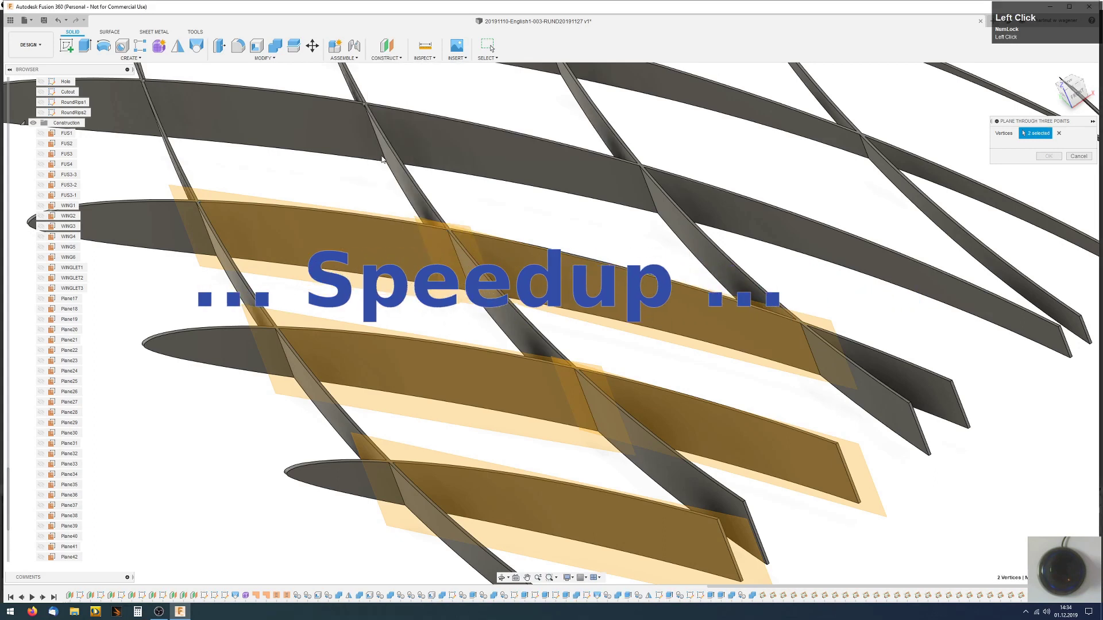
middle_click_drag(507, 152, 317, 210)
- Construct a three-point plane on the rear bay of the fifth cross rib
left_click(387, 59)
left_click(406, 119)
left_click(387, 215)
left_click(674, 324)
left_click(682, 345)
- Construct a three-point plane on the sixth cross rib's first bay between long ribs, behind its rounded nose
middle_click_drag(584, 270, 877, 398)
left_click(387, 58)
left_click(407, 119)
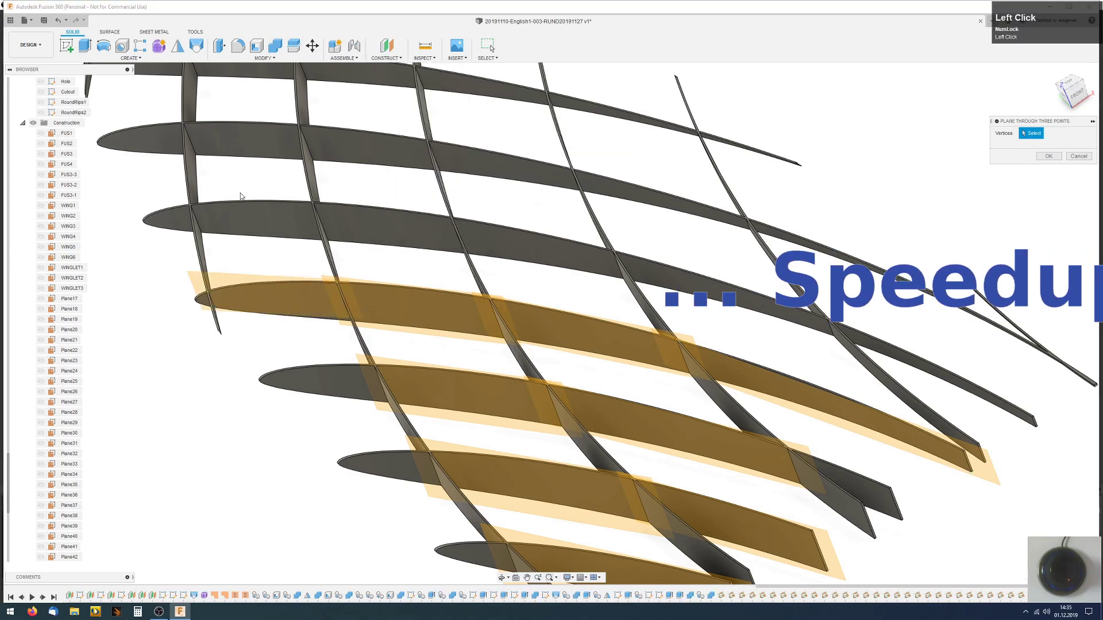
left_click(191, 205)
left_click(201, 233)
left_click(314, 203)
- Construct a three-point plane on the second bay of the sixth cross rib
left_click(386, 58)
left_click(407, 119)
left_click(313, 202)
left_click(328, 241)
left_click(450, 218)
left_click(386, 58)
left_click(407, 120)
left_click(451, 218)
left_click(613, 251)
left_click(625, 280)
key("Escape")
- Construct a three-point plane on the third bay of the sixth cross rib
left_click(398, 60)
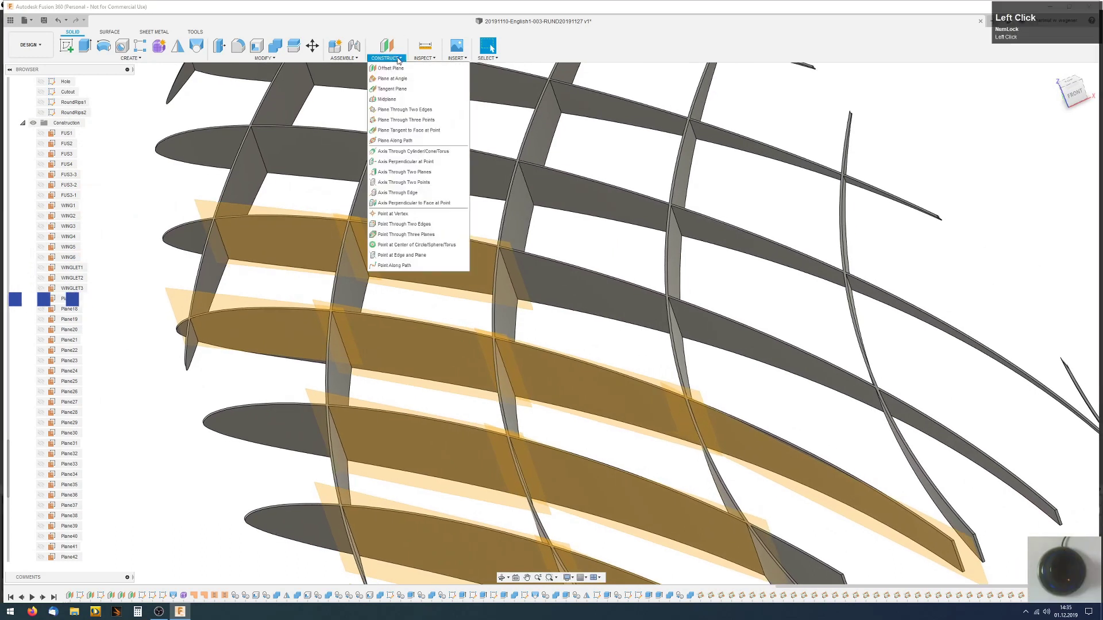
left_click(407, 120)
left_click(499, 248)
left_click(517, 299)
left_click(667, 298)
- Construct a three-point plane on the fourth bay of the sixth cross rib
middle_click_drag(701, 286, 509, 229)
left_click(387, 58)
left_click(409, 122)
left_click(473, 240)
left_click(490, 281)
left_click(684, 332)
- Construct a three-point plane on the seventh cross rib's first bay between long ribs, behind its rounded nose
middle_click_drag(683, 332, 1009, 492)
left_click(386, 58)
left_click(407, 119)
left_click(373, 232)
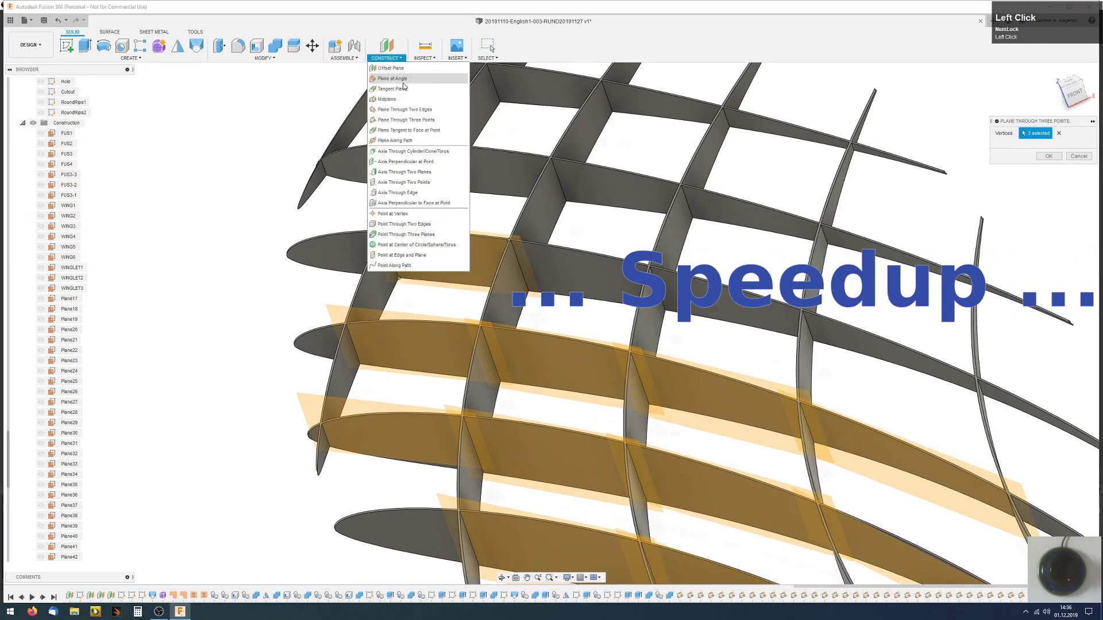
- Construct a three-point plane on the second bay of the seventh cross rib
left_click(406, 119)
left_click(510, 240)
left_click(528, 291)
left_click(650, 267)
- Construct a three-point plane on the third bay of the seventh cross rib
left_click(387, 58)
left_click(407, 120)
left_click(650, 266)
left_click(800, 310)
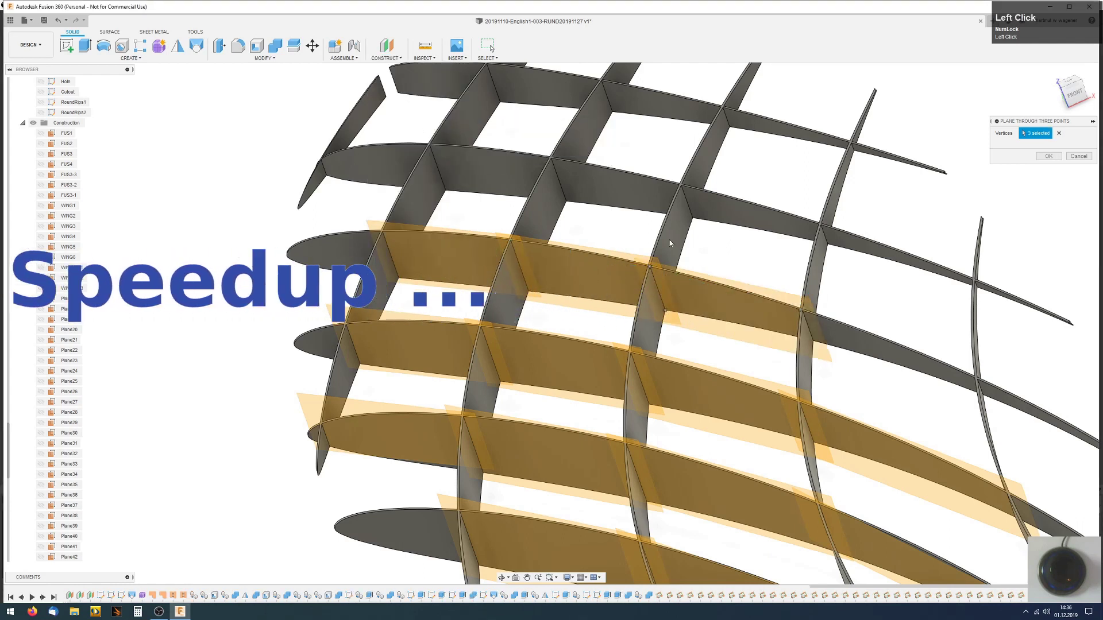
- Construct a three-point plane on the fourth bay of the seventh cross rib
middle_click_drag(704, 228, 418, 175)
left_click(387, 58)
left_click(407, 120)
left_click(510, 258)
left_click(521, 287)
left_click(689, 319)
- Construct three-point planes on the second bay and the front bay of the eighth cross rib
scroll(189, 281, "down", 3)
middle_click_drag(190, 281, 493, 358)
scroll(492, 357, "up", 2)
left_click(387, 58)
left_click(407, 119)
left_click(432, 258)
left_click(448, 291)
left_click(534, 257)
left_click(387, 58)
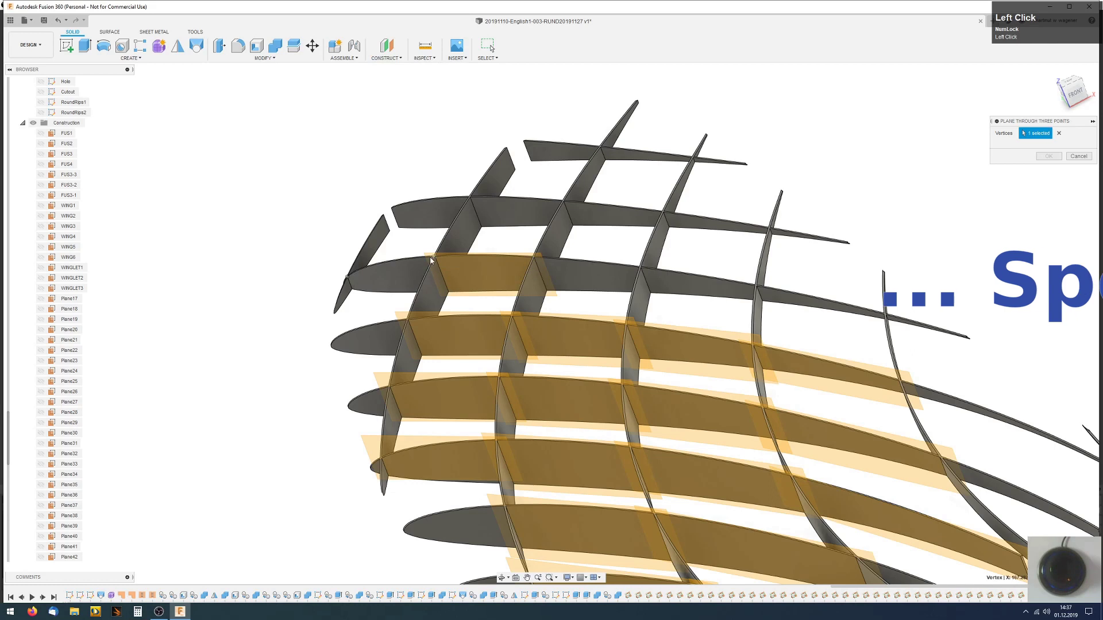
left_click(449, 291)
- Construct a three-point plane on the third bay of the eighth cross rib
left_click(386, 58)
left_click(407, 119)
left_click(533, 257)
left_click(547, 291)
left_click(640, 268)
- Construct a three-point plane on the fourth bay of the eighth cross rib
middle_click_drag(635, 219, 420, 207)
left_click(387, 58)
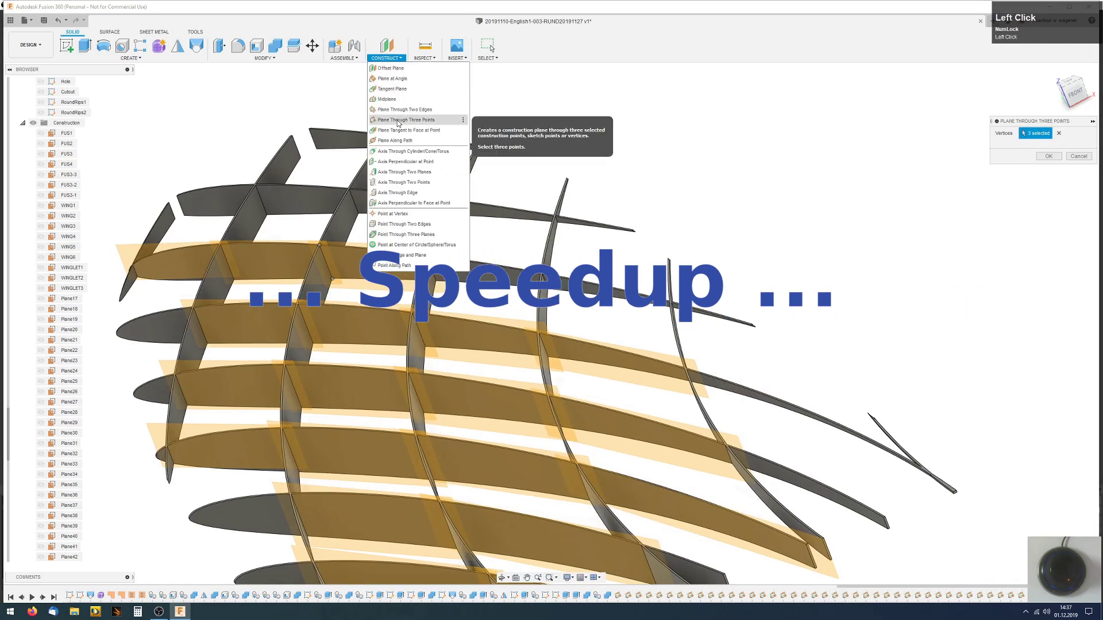
left_click(398, 122)
left_click(425, 255)
left_click(542, 274)
- Construct a three-point plane on the fifth bay of the eighth cross rib
left_click(387, 58)
left_click(407, 121)
left_click(542, 274)
left_click(670, 302)
- Construct a three-point plane on the front bay of the ninth cross rib
middle_click_drag(282, 206, 442, 244)
left_click(387, 58)
left_click(409, 119)
left_click(338, 233)
left_click(345, 253)
left_click(417, 223)
- Construct three-point planes on the second and third bays of the ninth cross rib
left_click(387, 58)
left_click(409, 119)
left_click(416, 223)
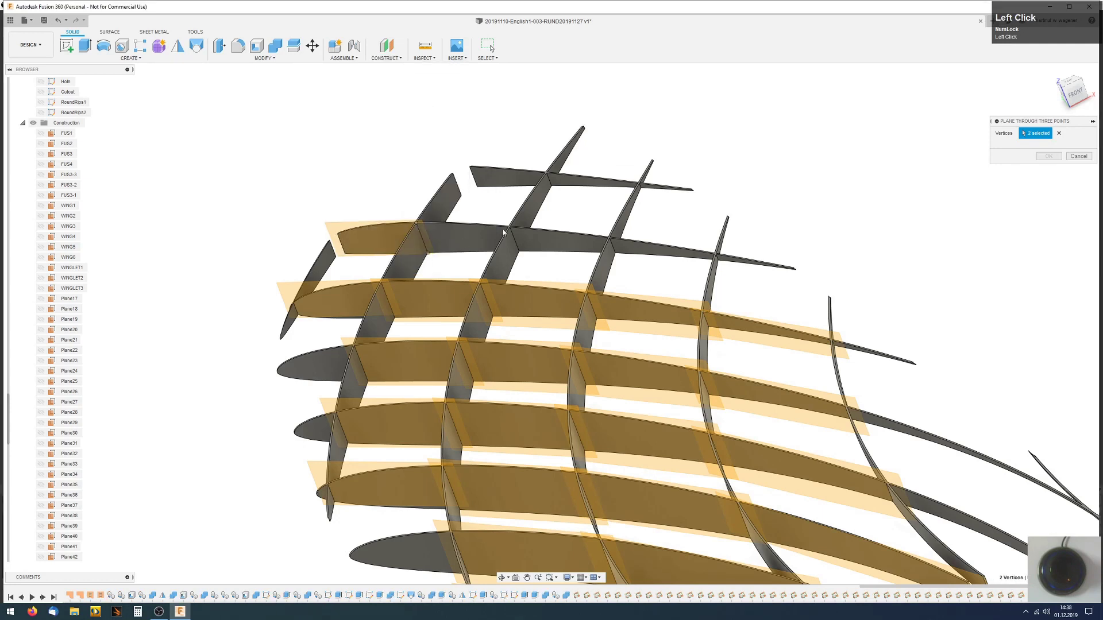
left_click(509, 227)
left_click(519, 251)
left_click(609, 238)
- Construct a three-point plane on the fourth bay of the ninth cross rib
middle_click_drag(609, 239, 464, 234)
left_click(387, 58)
left_click(407, 119)
left_click(464, 234)
left_click(470, 249)
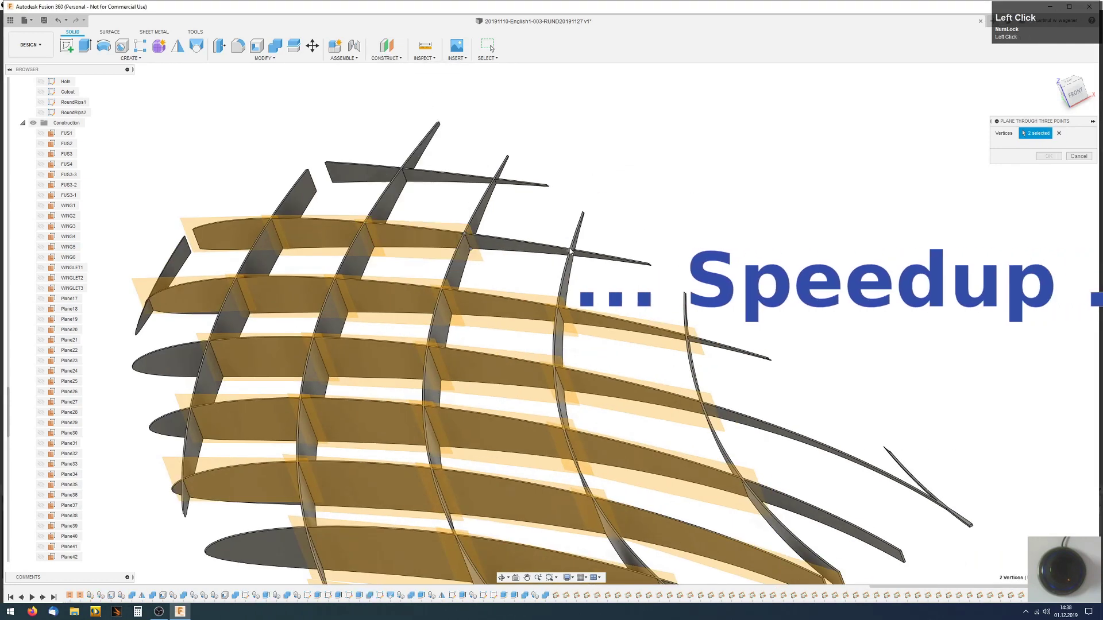
- Construct a three-point plane on the front bay of the tenth cross rib
scroll(401, 169, "up", 3)
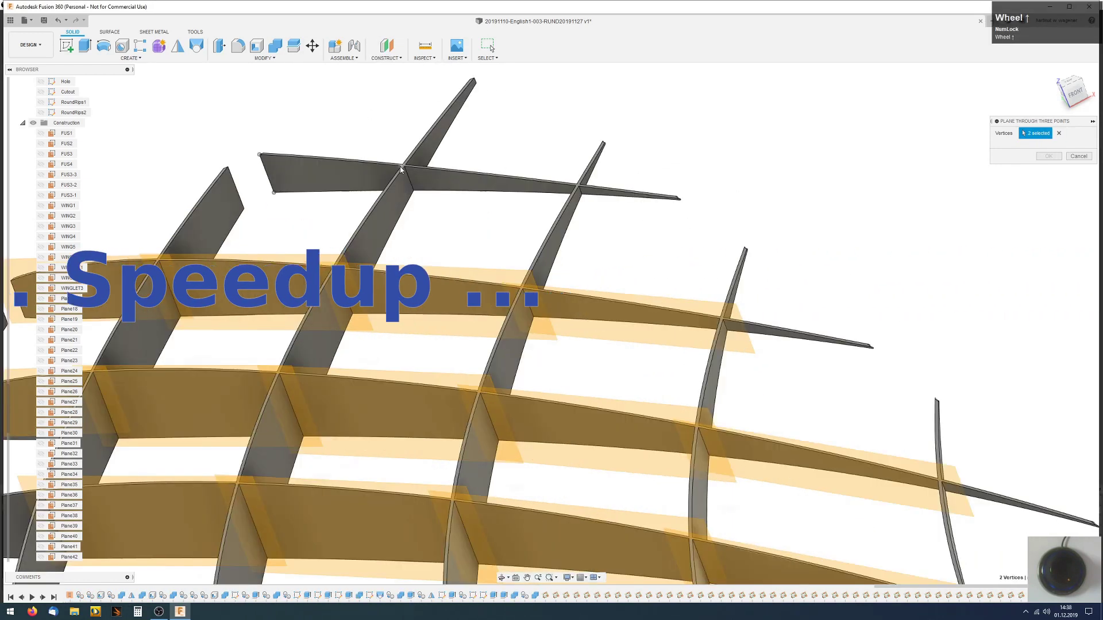
left_click(401, 167)
scroll(421, 229, "down", 5)
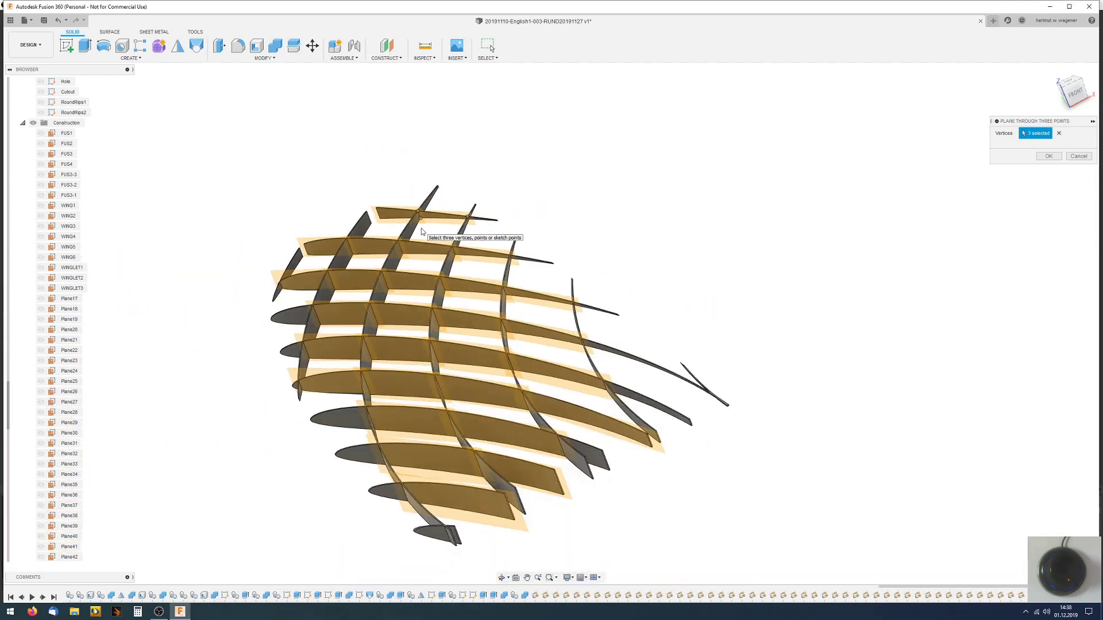
- Construct a plane through three points on the rear part of the short innermost cross rib at the wing root
middle_click_drag(451, 532, 434, 340)
scroll(435, 340, "up", 5)
left_click(387, 58)
left_click(406, 119)
left_click(423, 305)
left_click(452, 307)
left_click(480, 378)
scroll(344, 178, "down", 3)
middle_click_drag(310, 147, 416, 404)
scroll(241, 161, "down", 6)
scroll(56, 499, "down", 7)
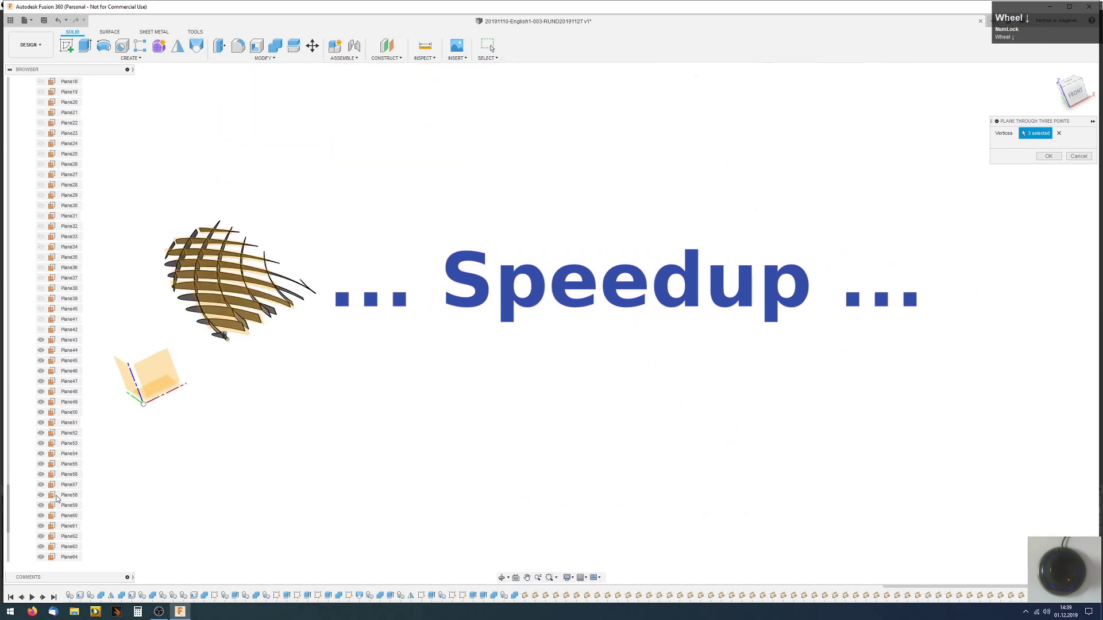
scroll(56, 497, "up", 4)
key("Return")
- Make the hidden construction planes Plane17 through Plane42 visible again
left_click(69, 217)
left_click(68, 474, "shift")
key("v")
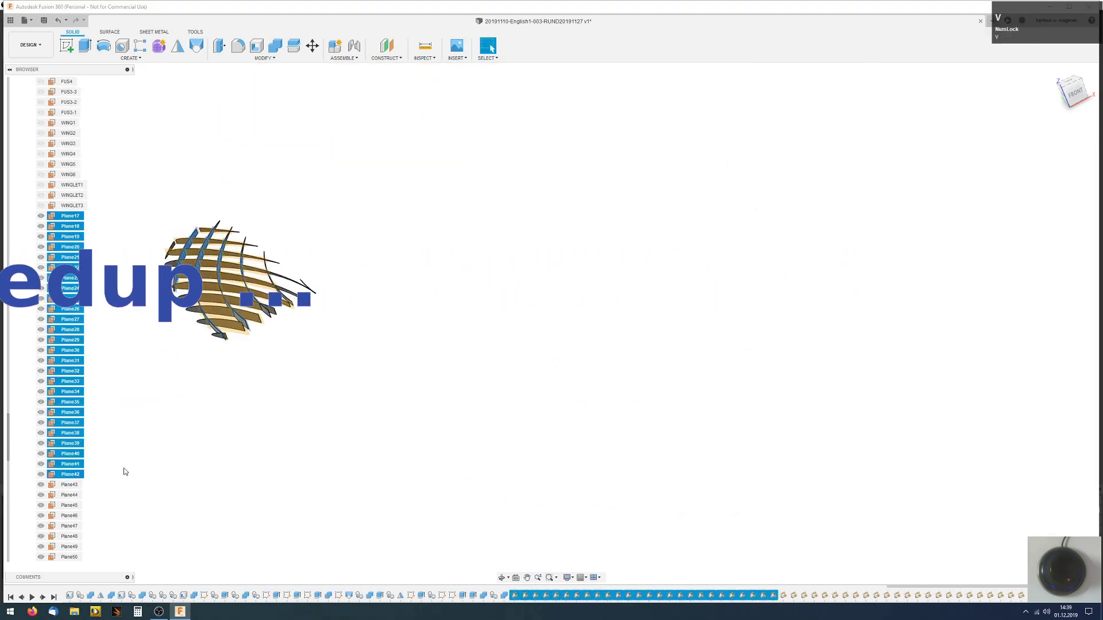
left_click(225, 382)
left_click(373, 288)
key("Escape")
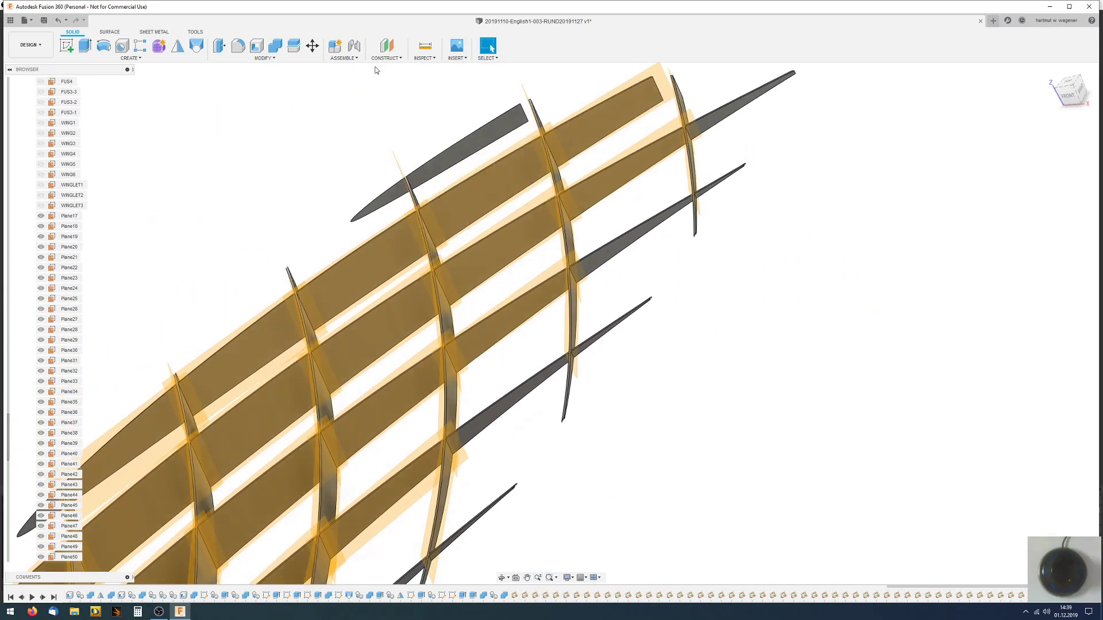
- Construct a three-point plane on the outer end bay of the short long rib nearest the leading edge
left_click(386, 58)
left_click(409, 126)
left_click(413, 189)
left_click(528, 121)
left_click(521, 104)
scroll(471, 181, "down", 5)
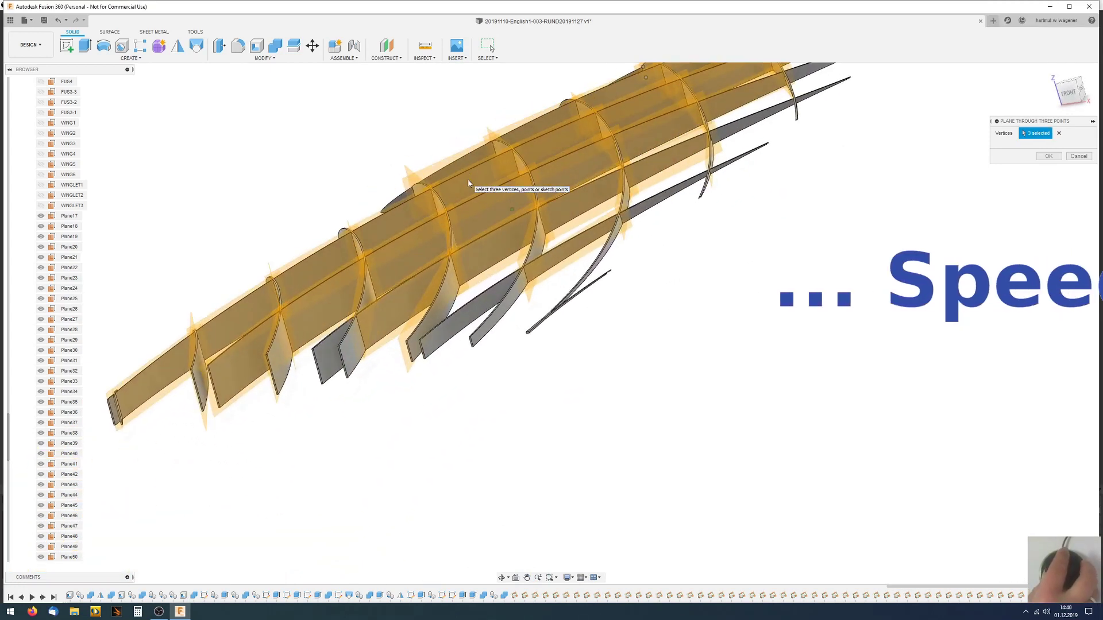
scroll(468, 181, "up", 3)
- Construct a three-point plane on the root-side end bay of the rearmost long rib
left_click(386, 58)
left_click(409, 126)
left_click(637, 243)
left_click(451, 388)
left_click(460, 424)
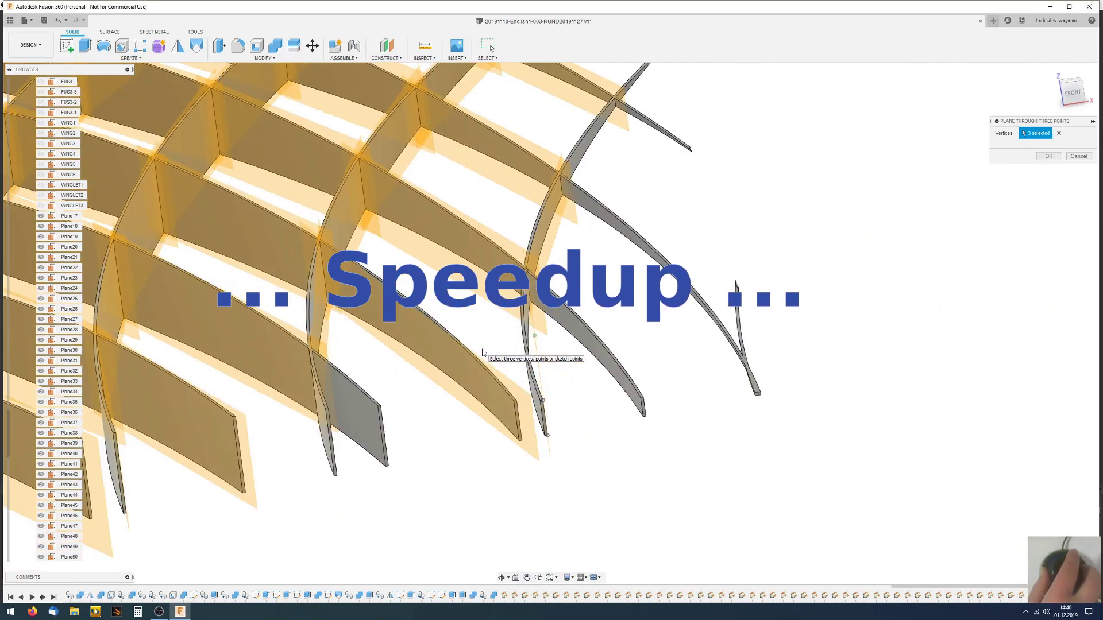
scroll(620, 362, "down", 3)
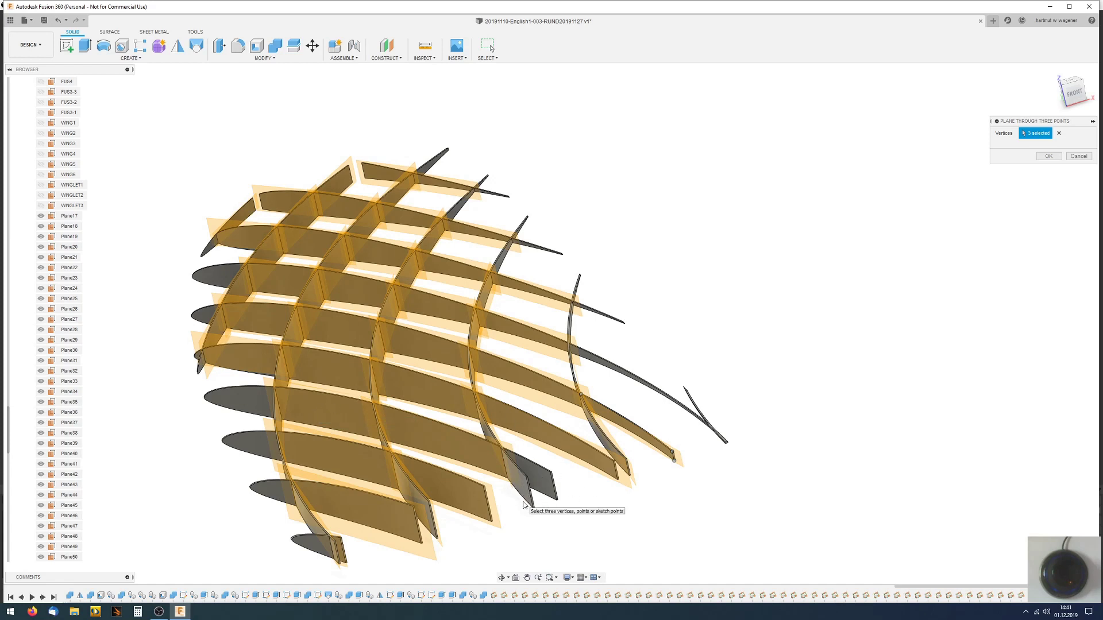
- Construct a three-point plane on the root-side end bay of the long rib just ahead of the rearmost one
middle_click_drag(521, 501, 516, 452)
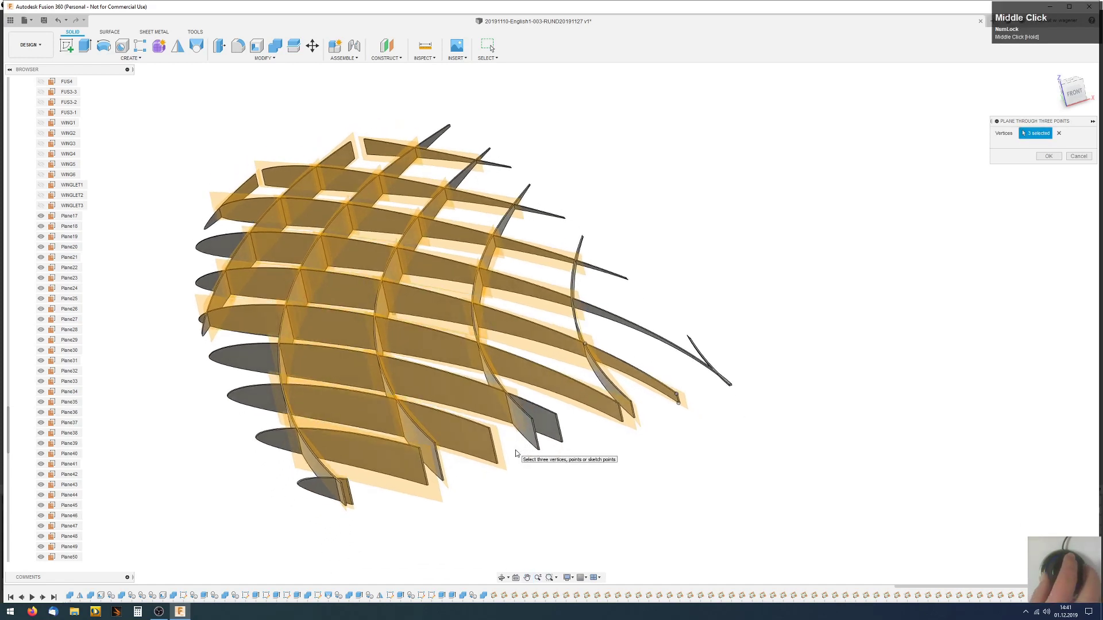
scroll(516, 450, "up", 8)
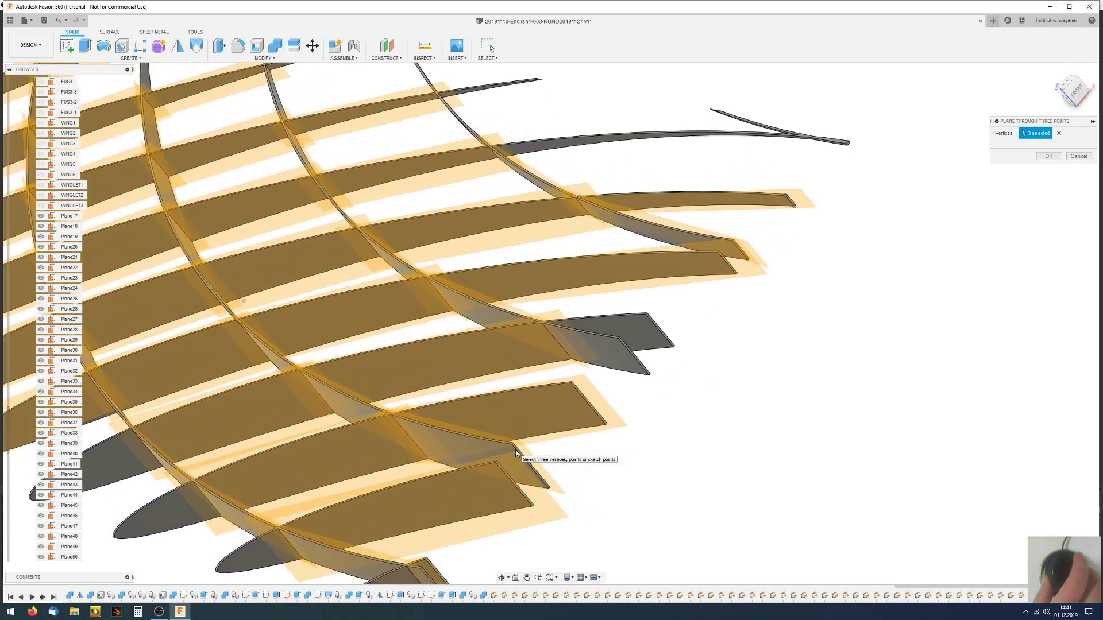
scroll(515, 450, "up", 2)
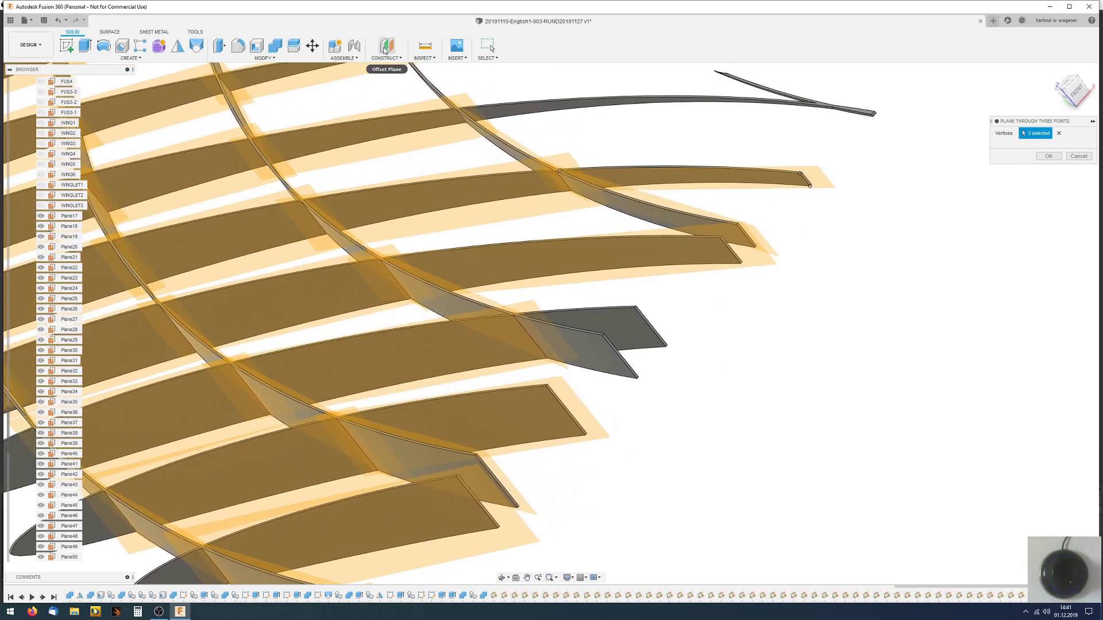
left_click(396, 58)
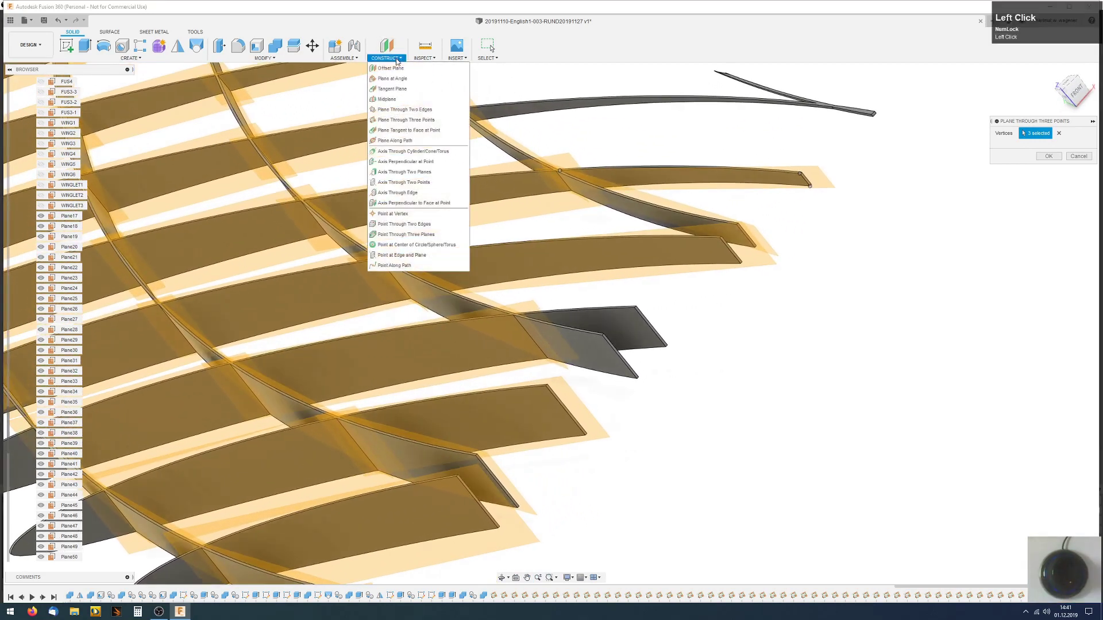
left_click(400, 123)
left_click(513, 314)
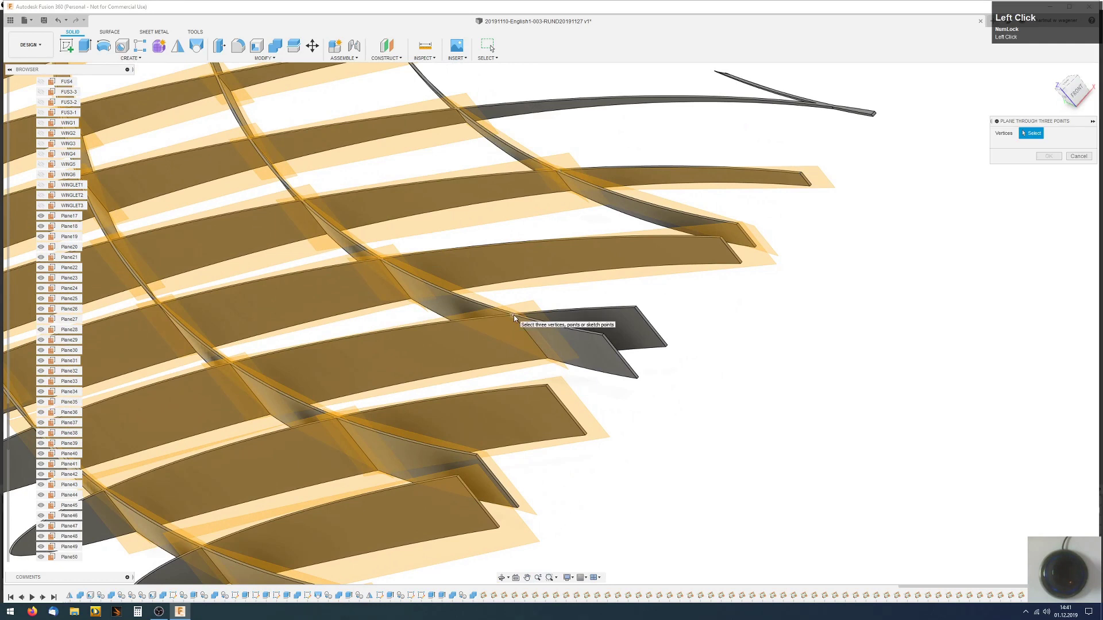
left_click(637, 380)
scroll(635, 379, "down", 3)
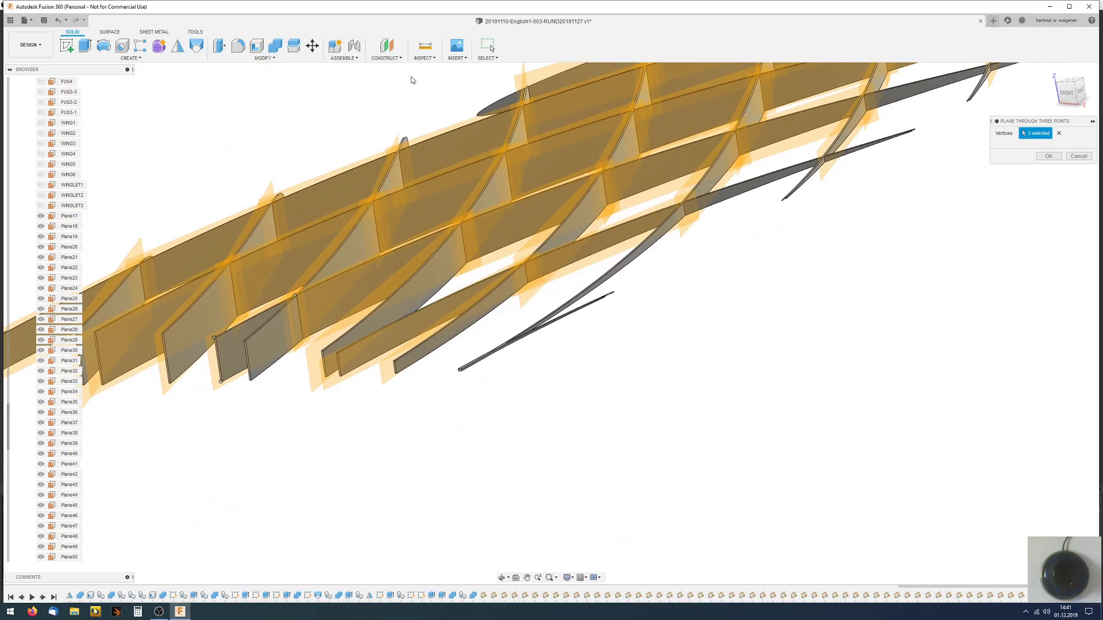
- Construct a three-point plane on the rear end bay of the fourth cross rib from the wing root
left_click(395, 58)
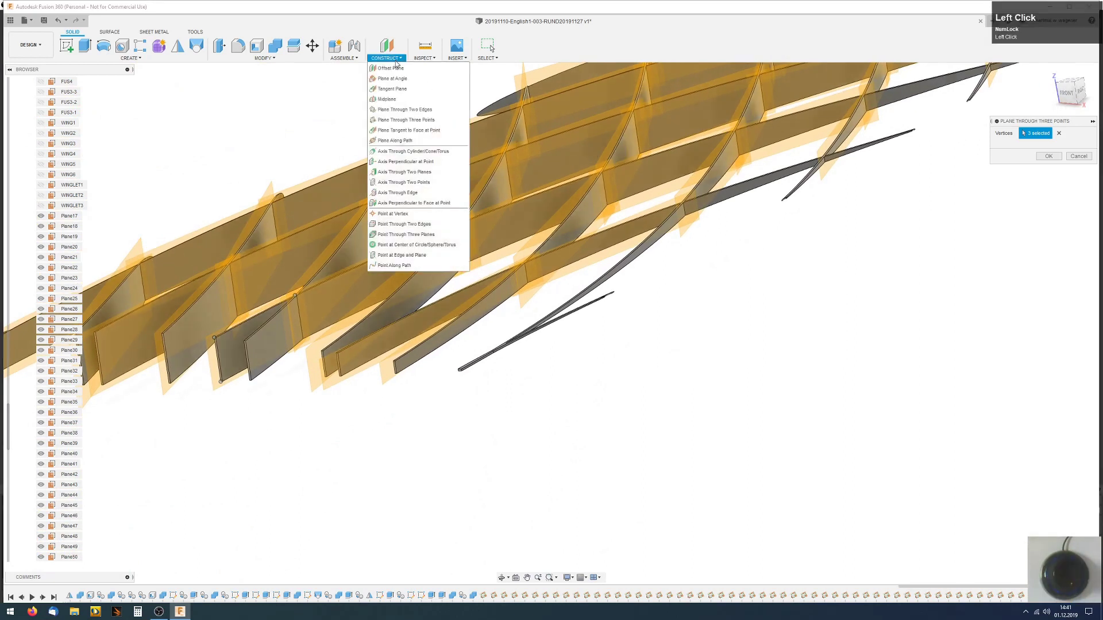
left_click(401, 121)
left_click(296, 297)
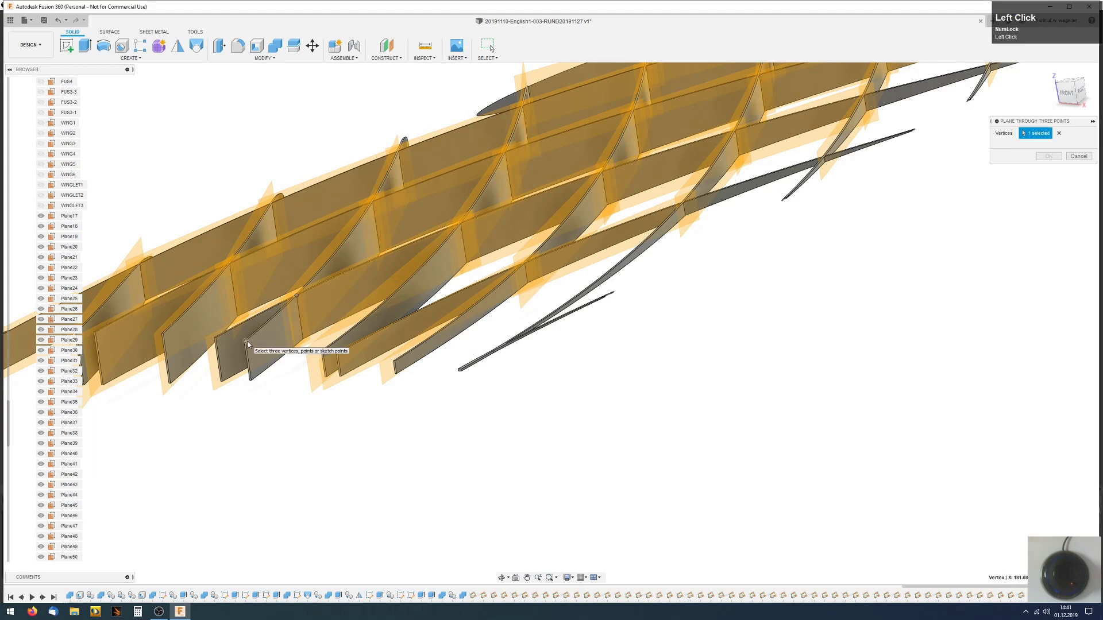
scroll(260, 376, "down", 5)
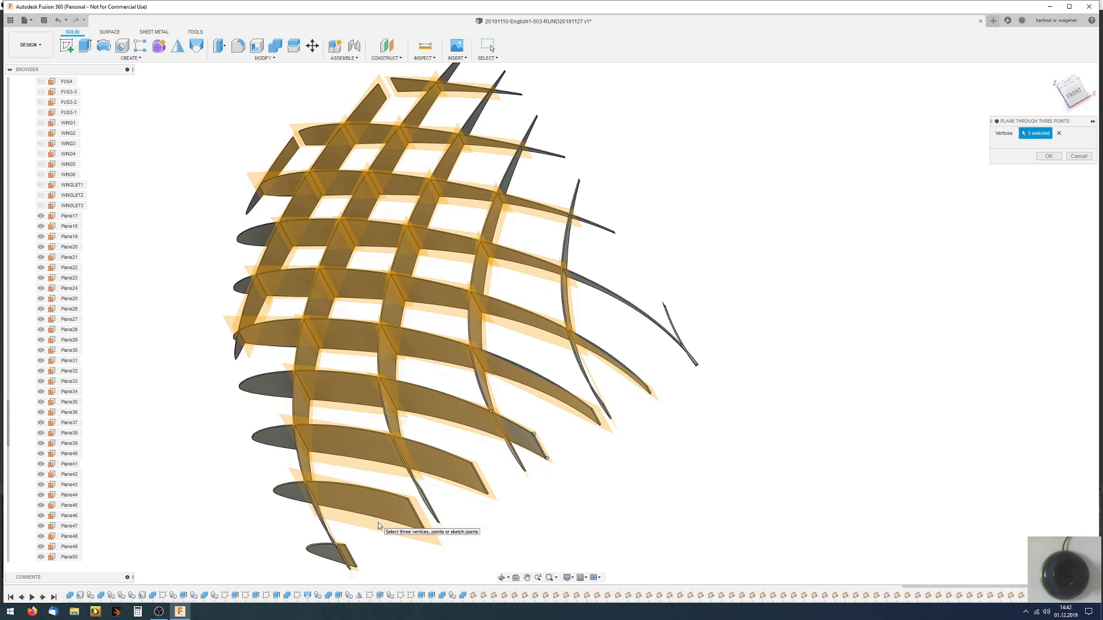
left_click(1054, 158)
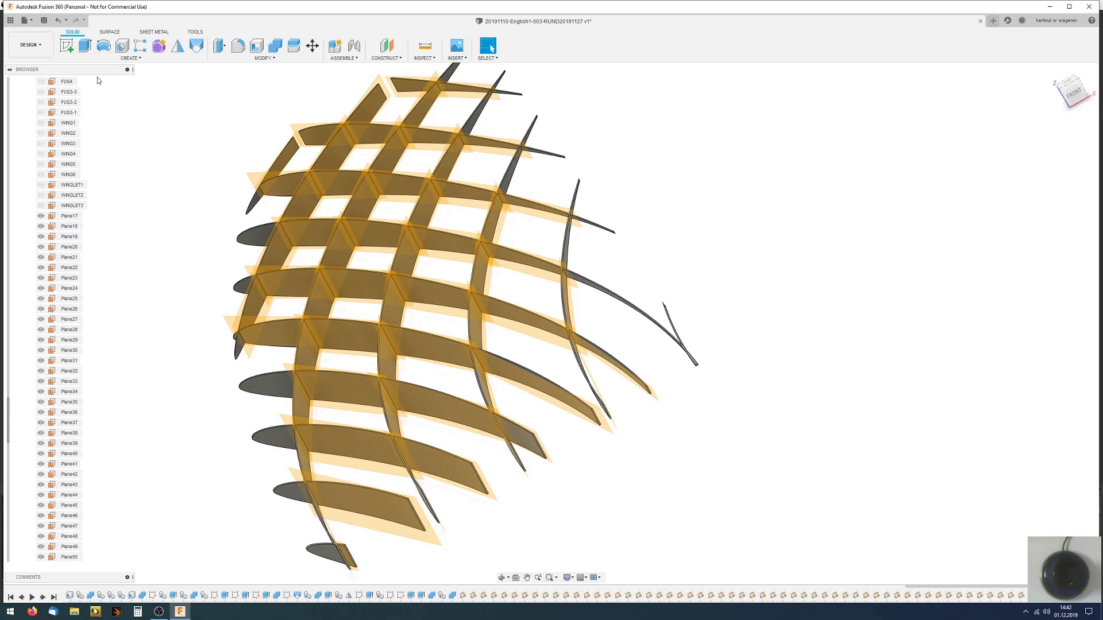
left_click(67, 46)
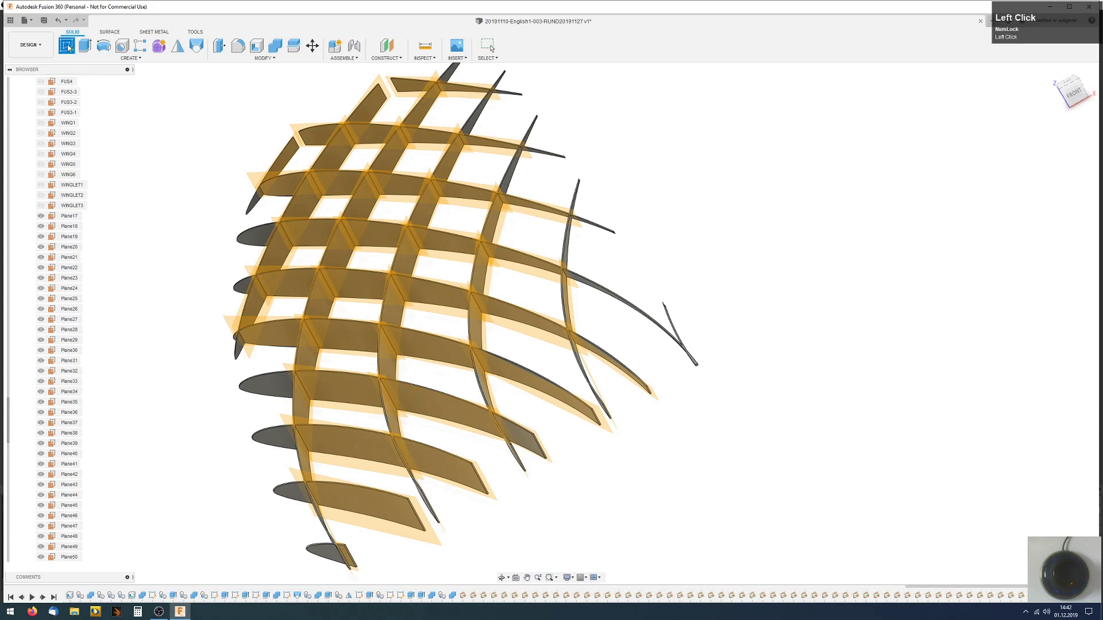
left_click(384, 512)
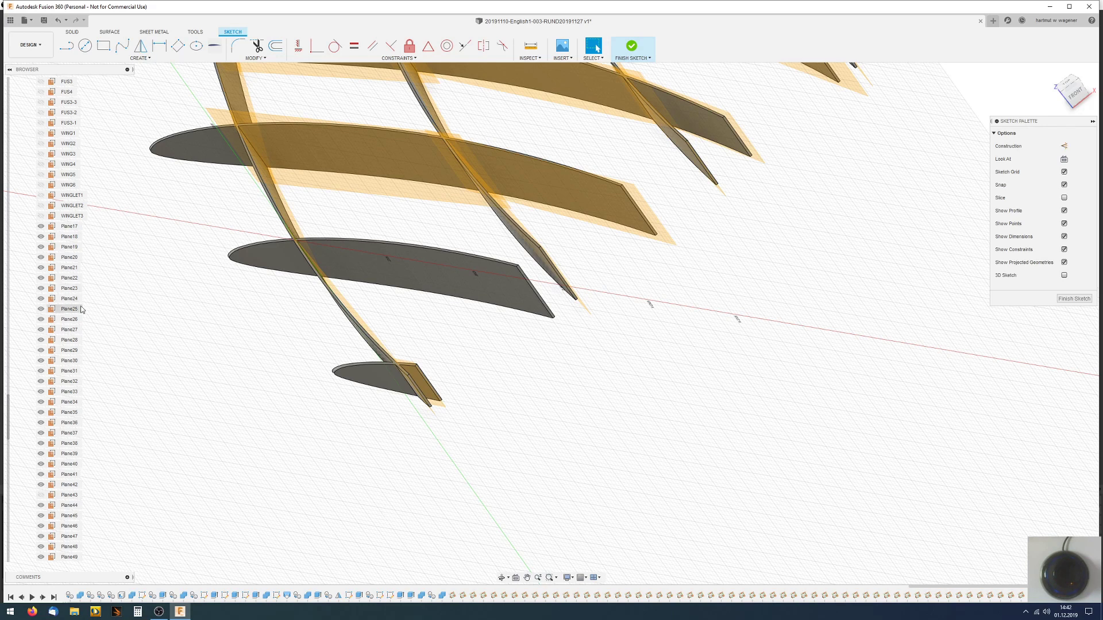
left_click(632, 47)
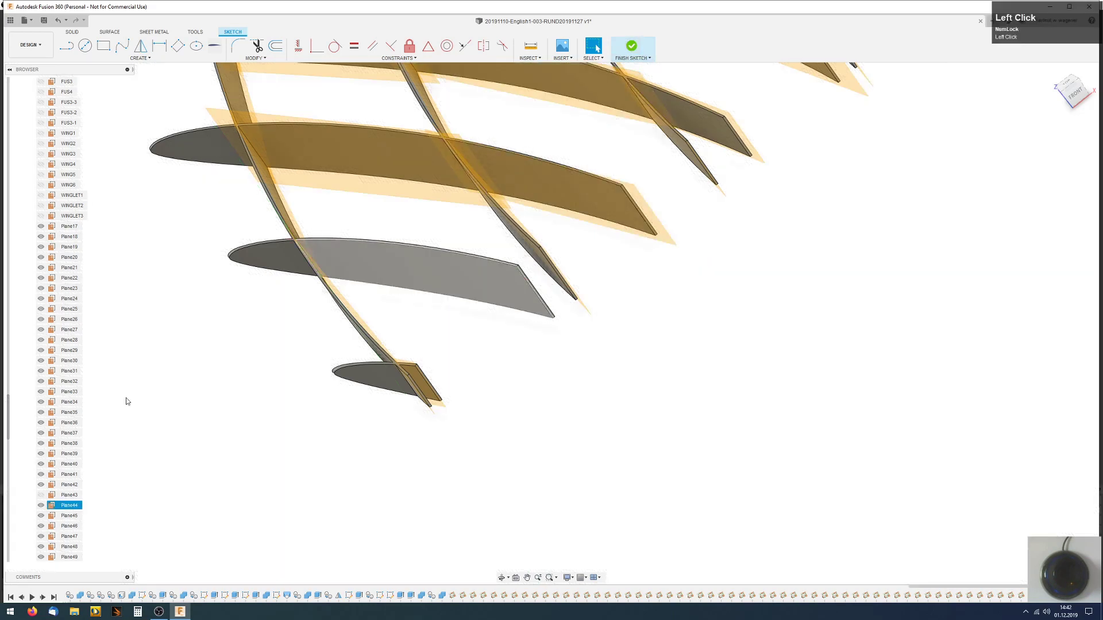
scroll(64, 462, "up", 3)
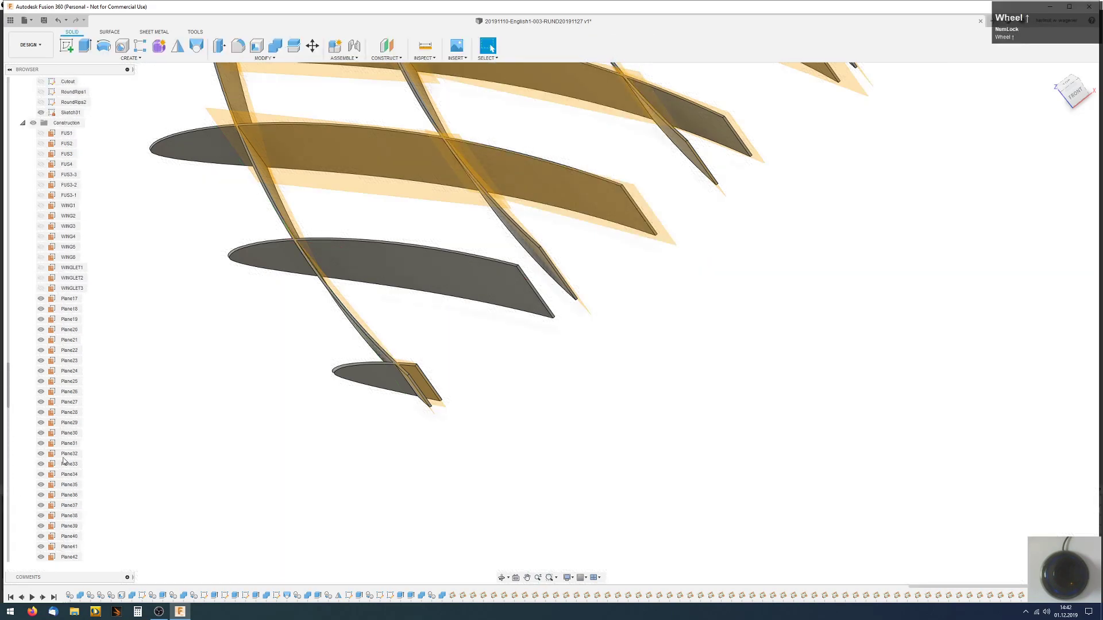
scroll(64, 462, "up", 2)
left_click(70, 175)
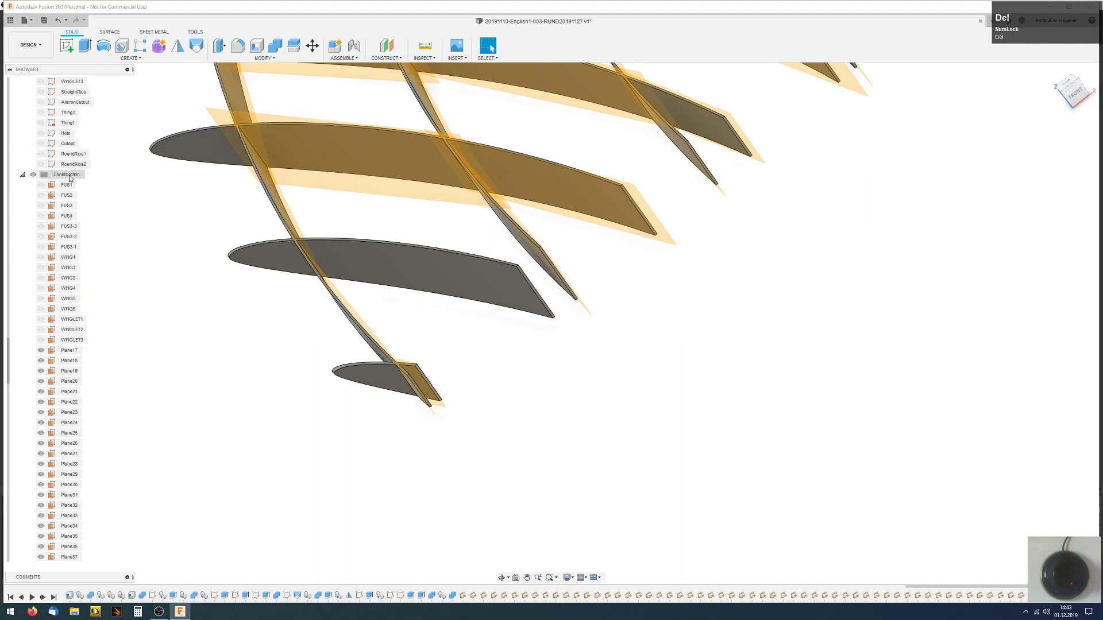
scroll(250, 361, "down", 5)
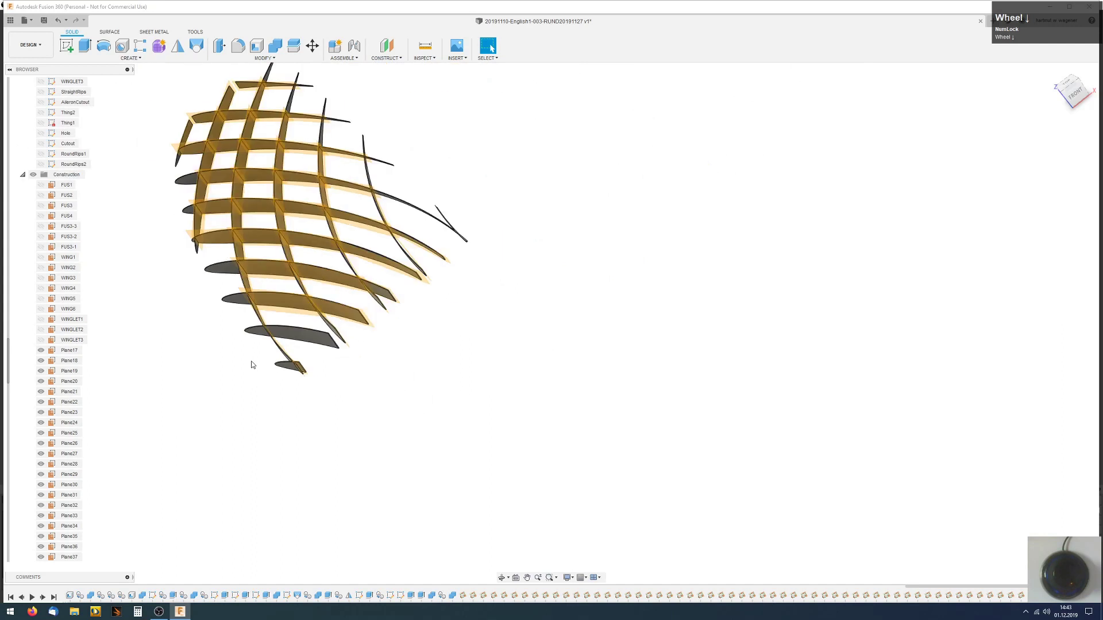
scroll(255, 313, "up", 3)
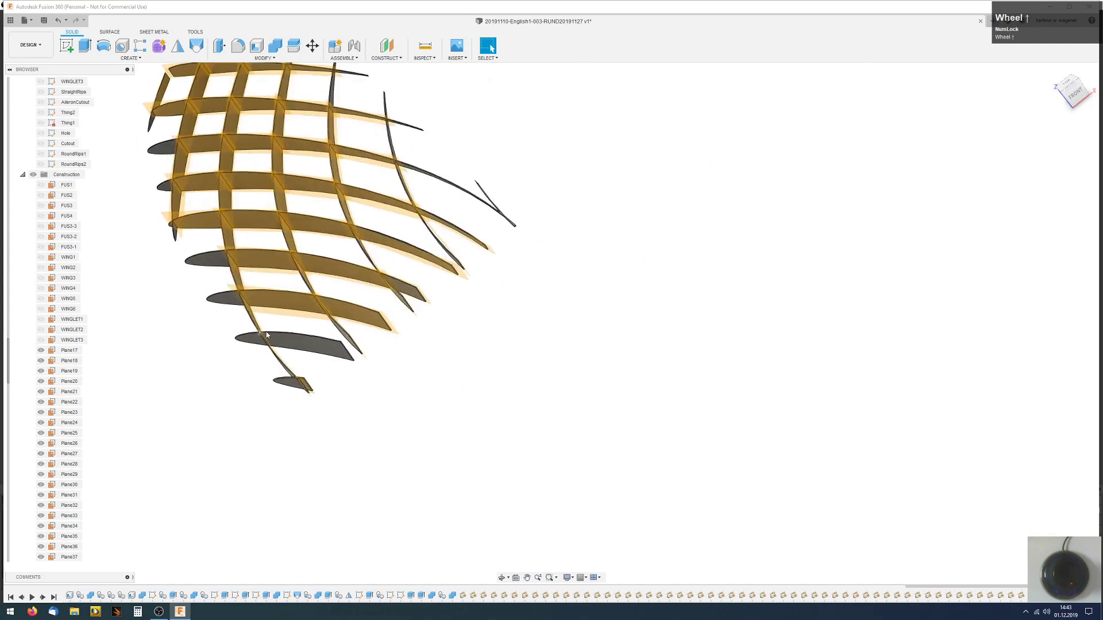
scroll(80, 478, "down", 4)
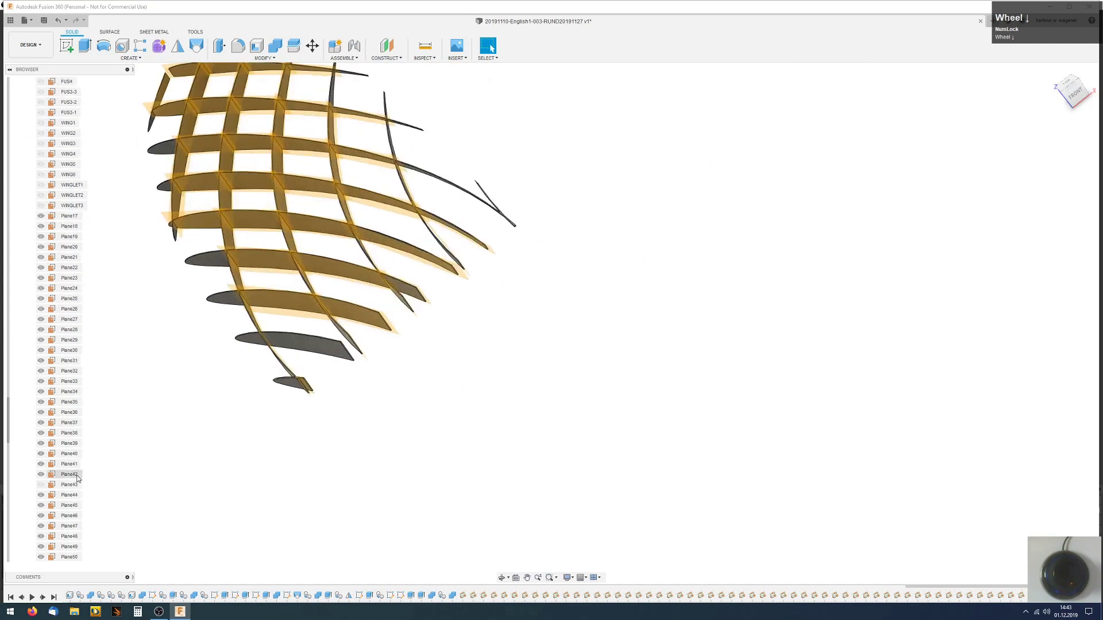
left_click(41, 485)
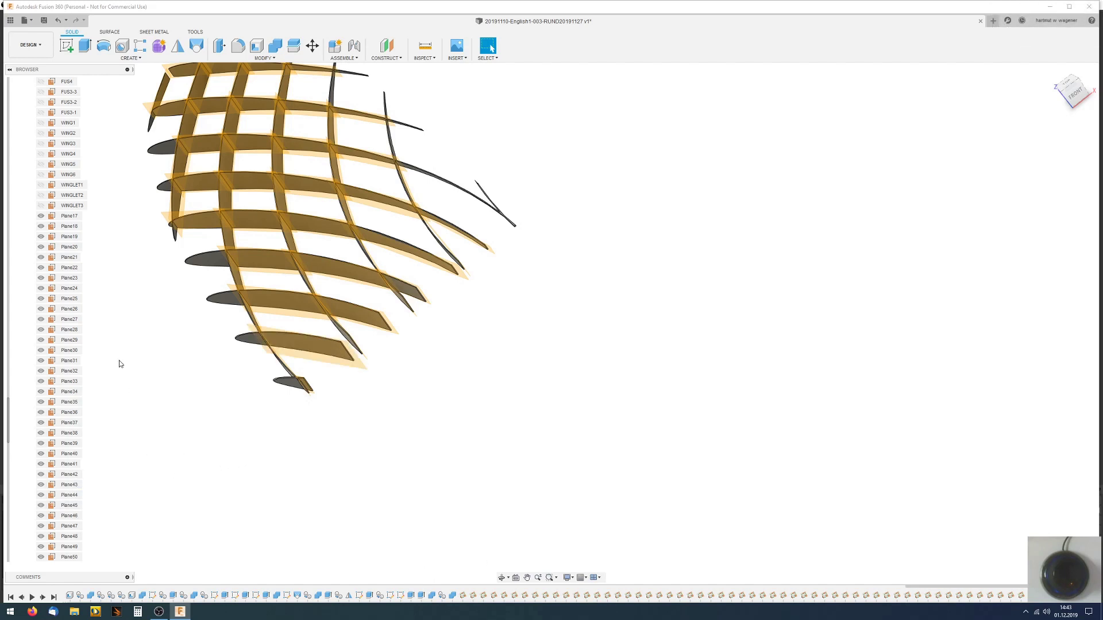
- Widen the browser to read the component names, and show WINGR1-RIPS-FILLED in place of WINGR1-RIPS-ALL
scroll(120, 363, "up", 3)
scroll(120, 364, "down", 2)
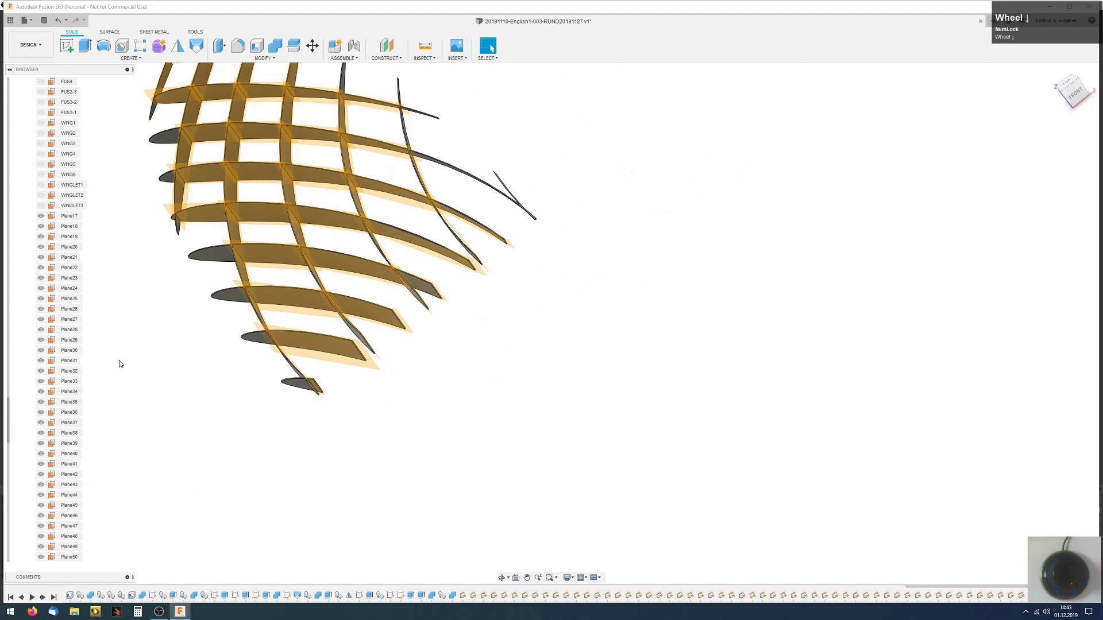
scroll(120, 361, "down", 2)
scroll(92, 227, "up", 5)
scroll(92, 227, "up", 2)
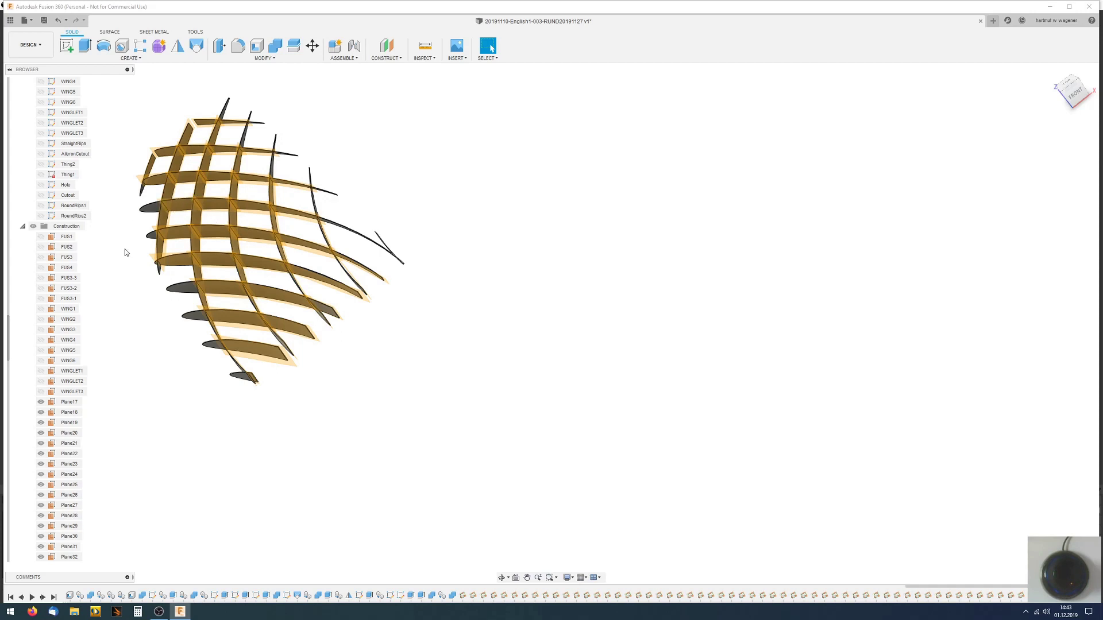
scroll(97, 225, "up", 1)
scroll(91, 253, "up", 6)
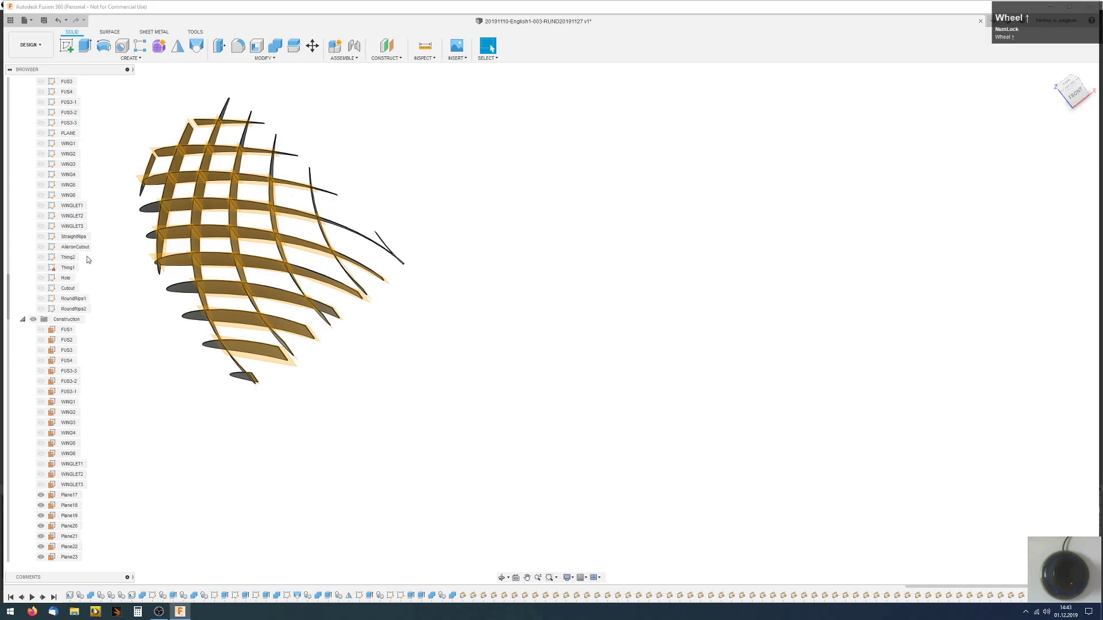
scroll(89, 289, "up", 2)
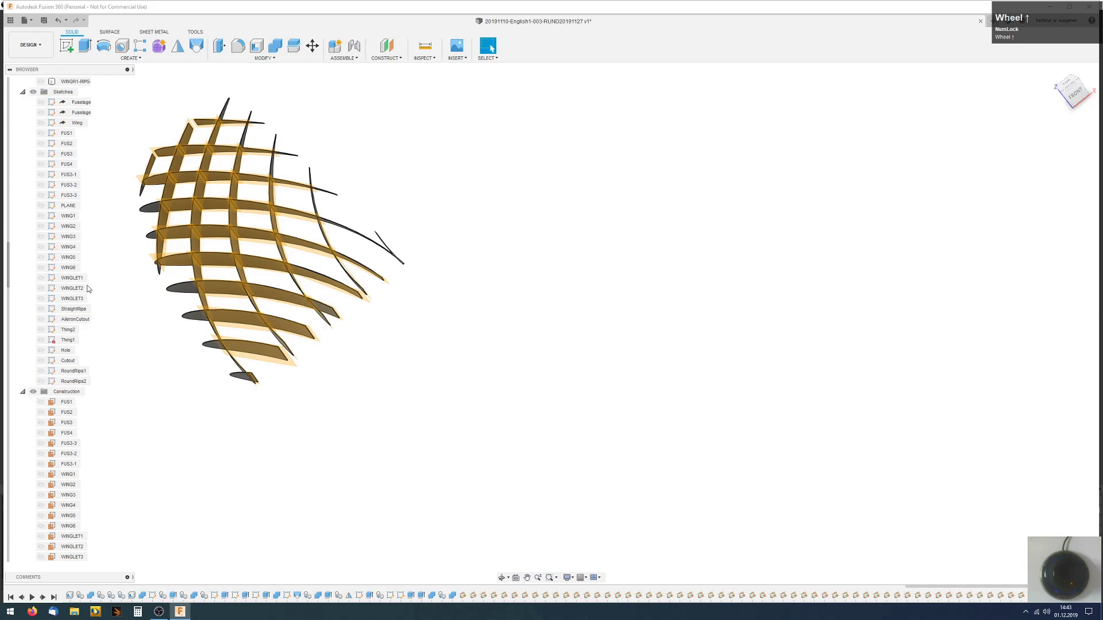
scroll(89, 289, "up", 11)
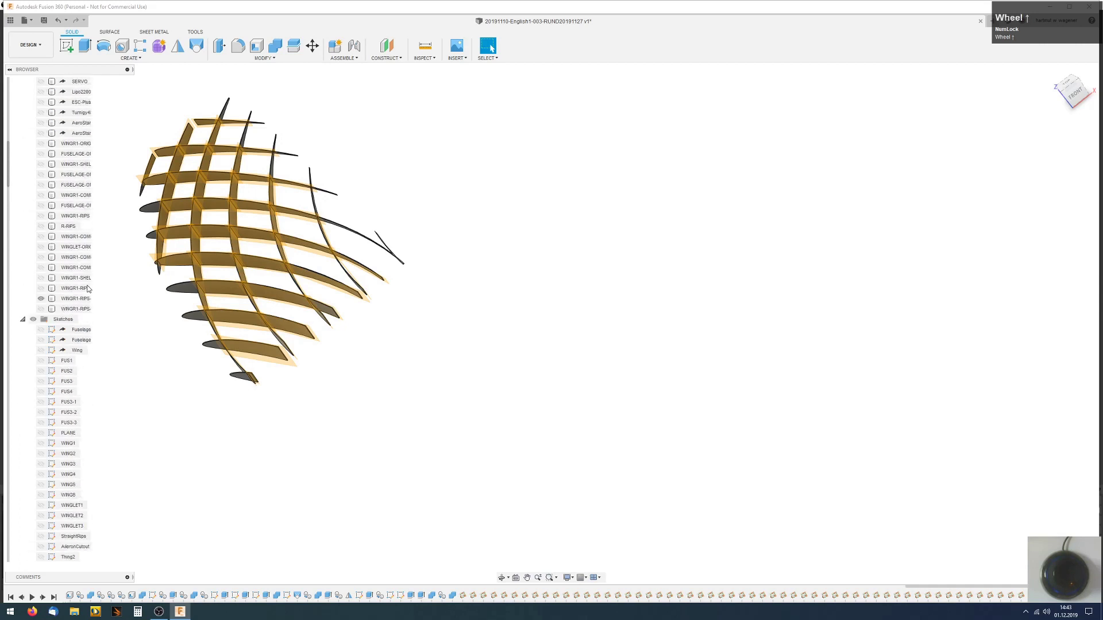
scroll(88, 285, "down", 2)
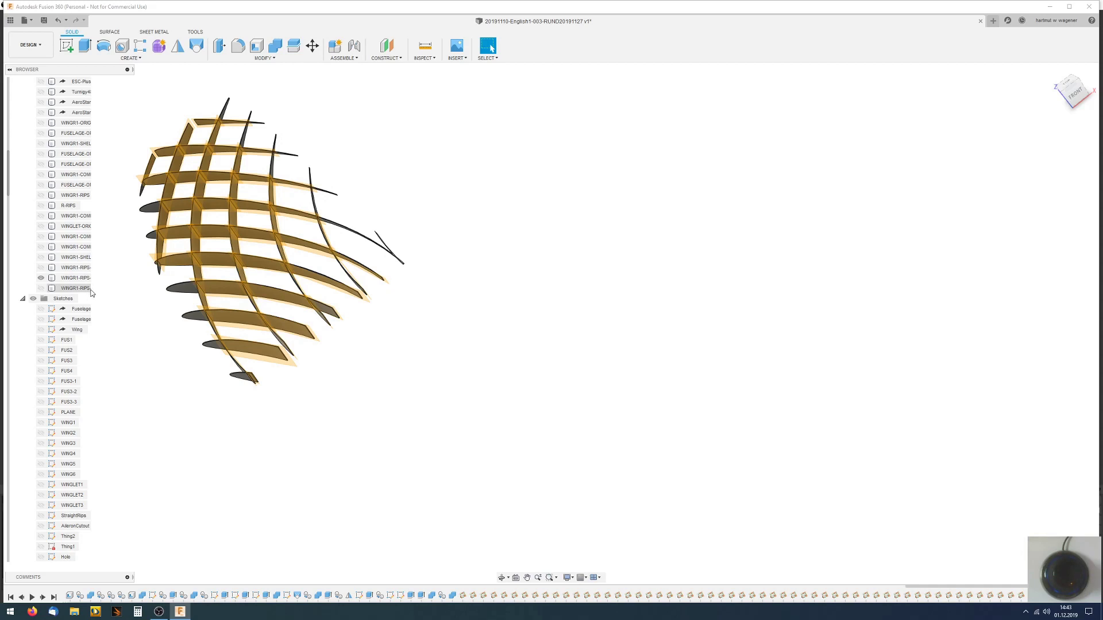
left_click_drag(132, 69, 139, 70)
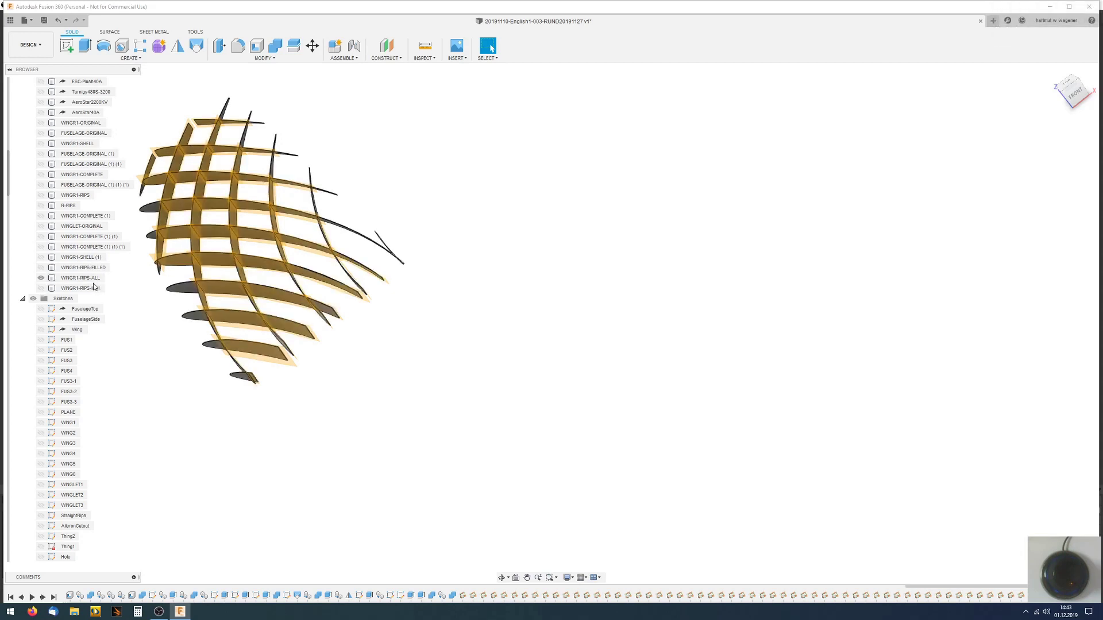
left_click(40, 268)
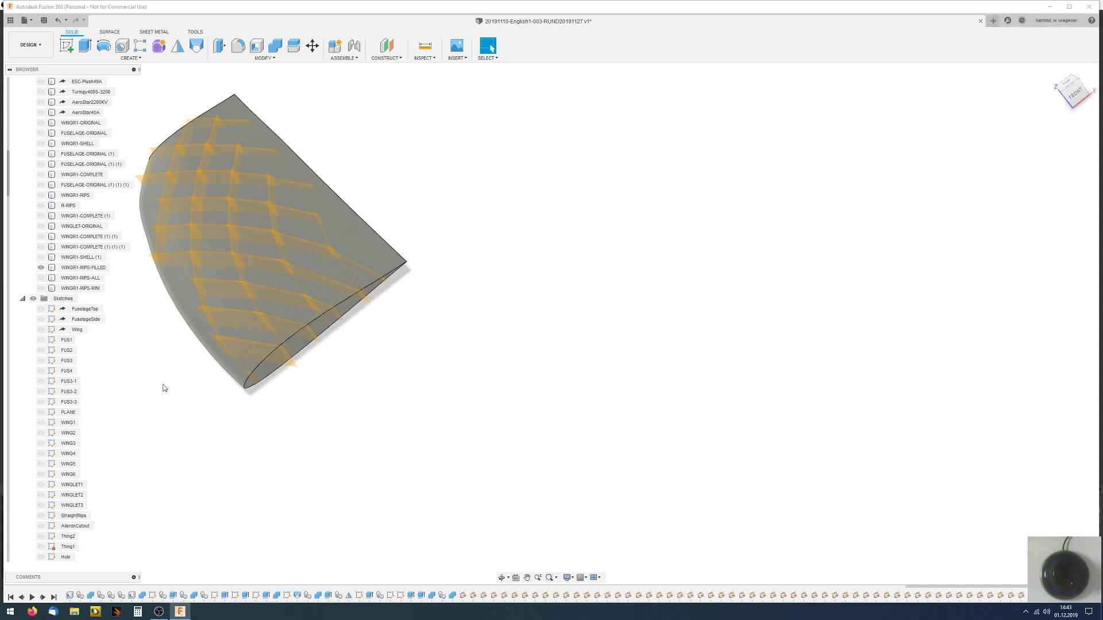
- Duplicate the WINGR1-RIPS-FILLED body in place and hide the original
left_click(81, 272)
key("ctrl+c")
key("ctrl+v")
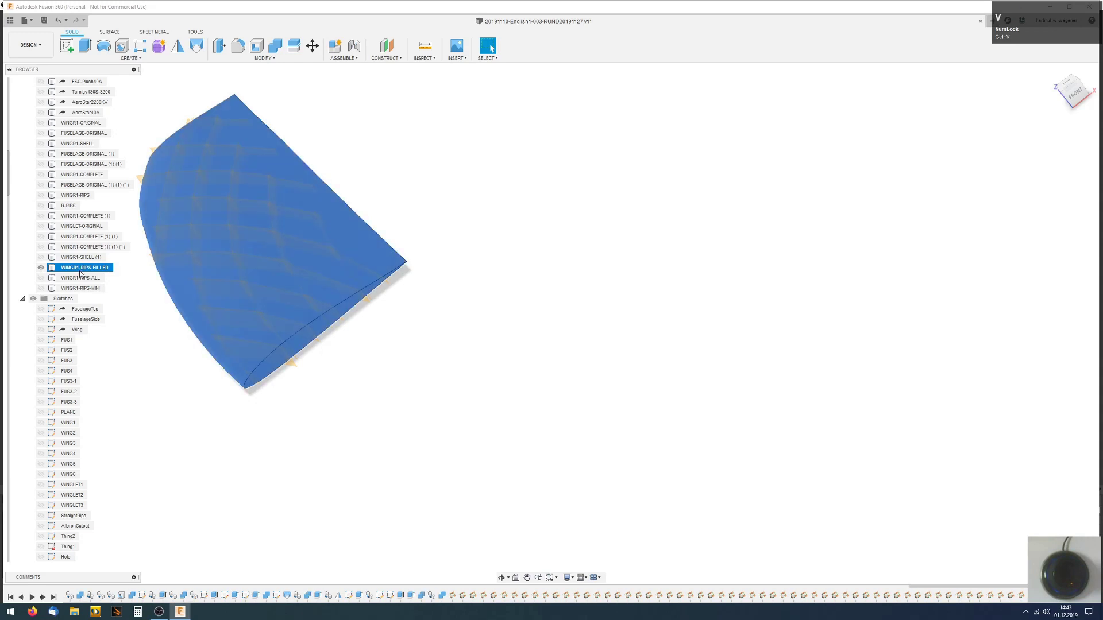
left_click(41, 268)
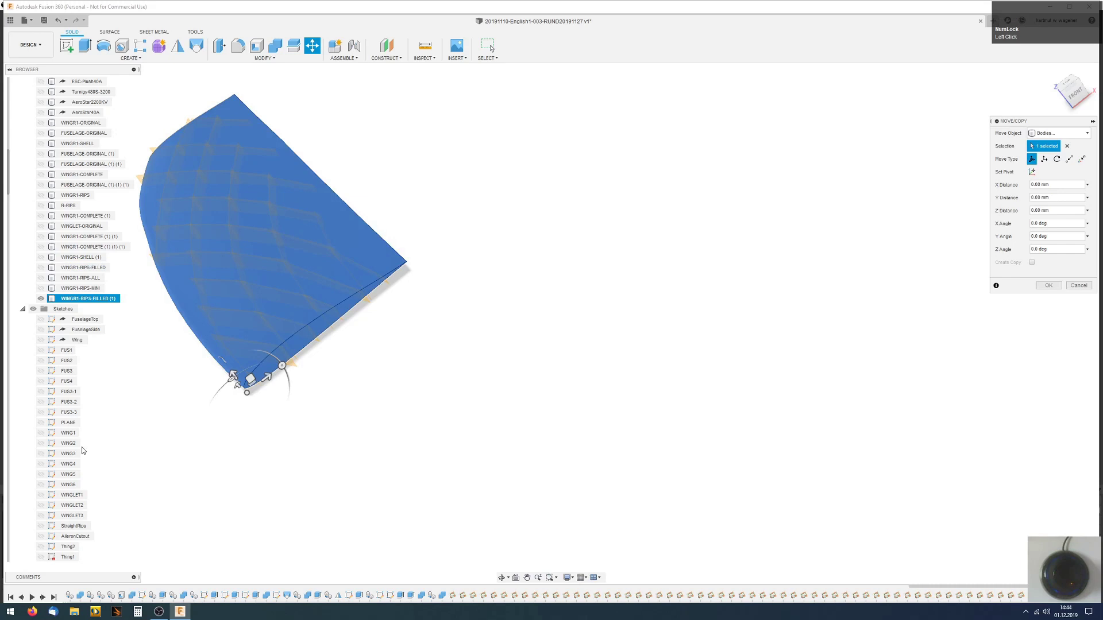
- Show the RoundRips1 sketch and accept the pasted wing copy without moving it
scroll(81, 448, "down", 4)
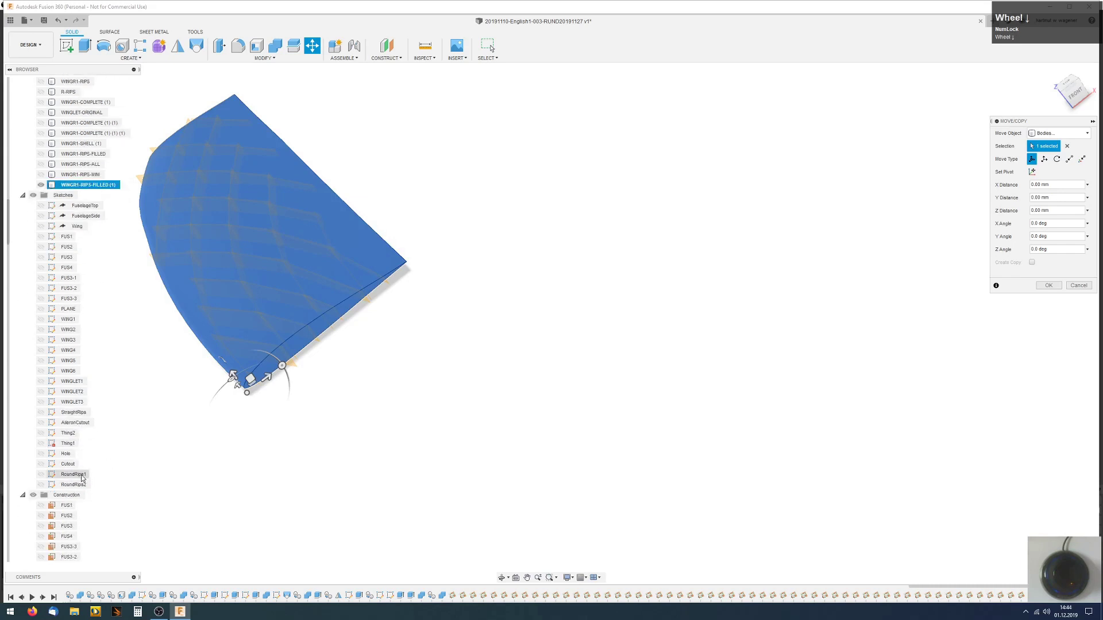
left_click(42, 476)
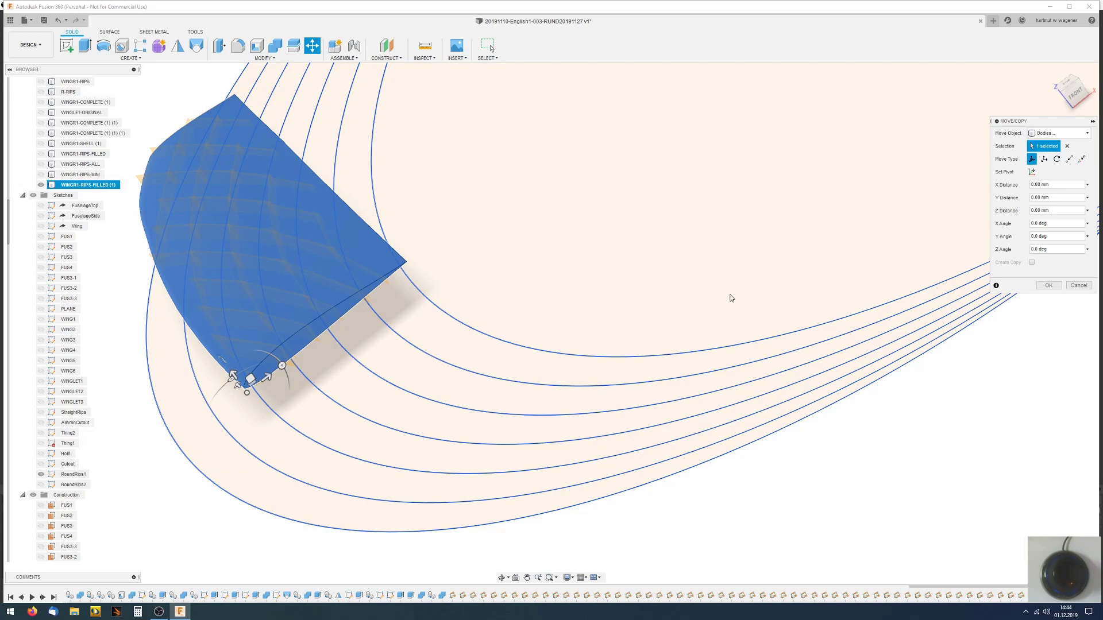
left_click(1049, 286)
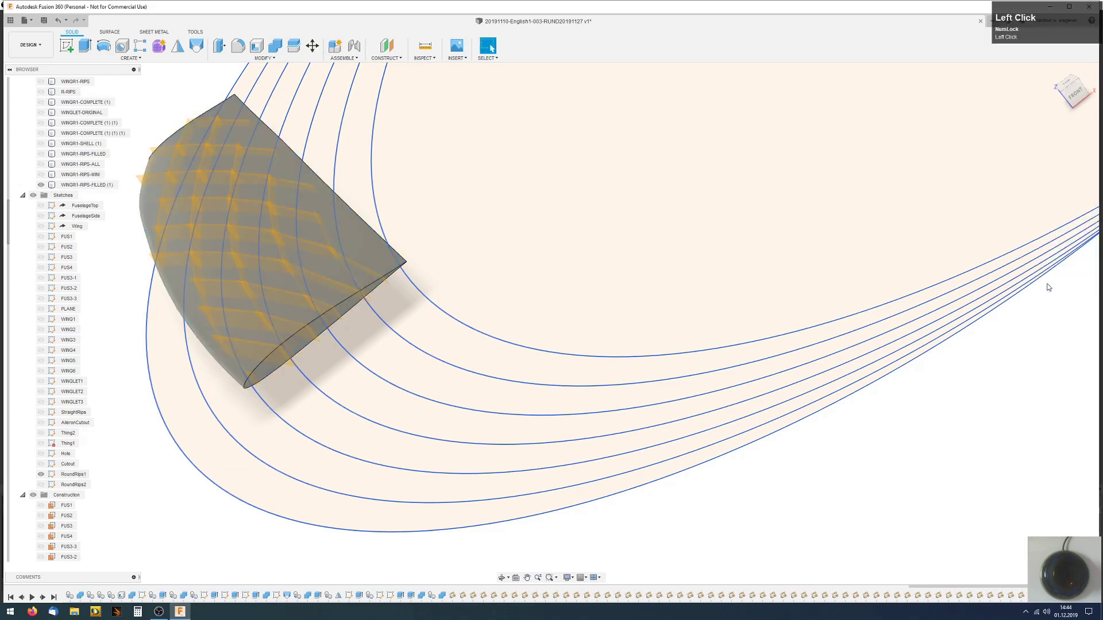
- Start an extrusion and select all seven thin curved rib profiles of the RoundRips1 sketch, from the outermost to the innermost
left_click(84, 50)
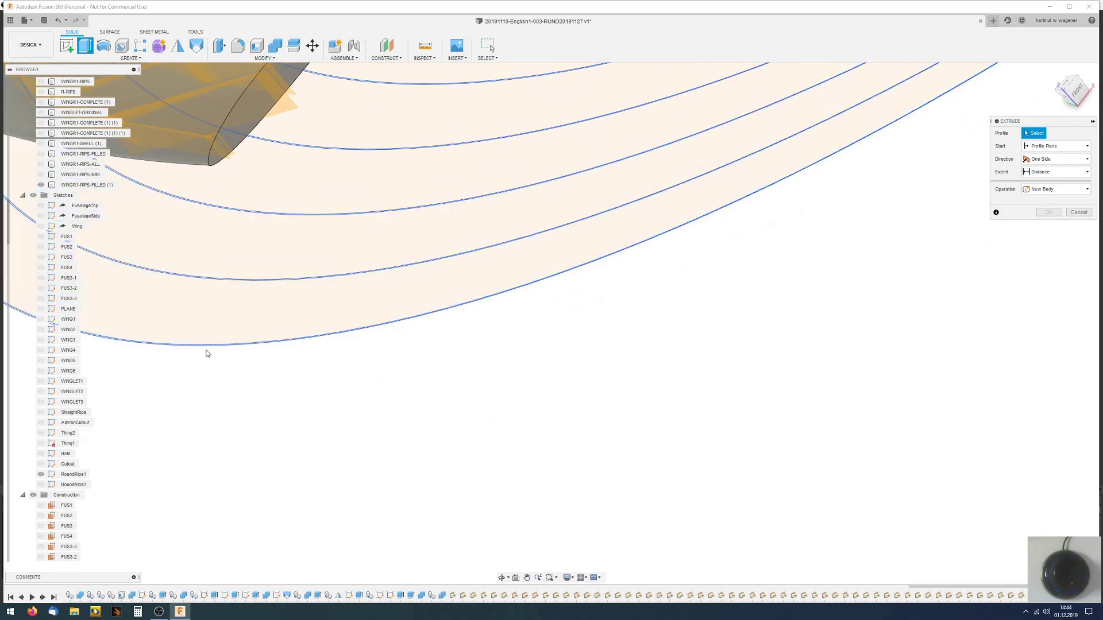
scroll(198, 336, "up", 3)
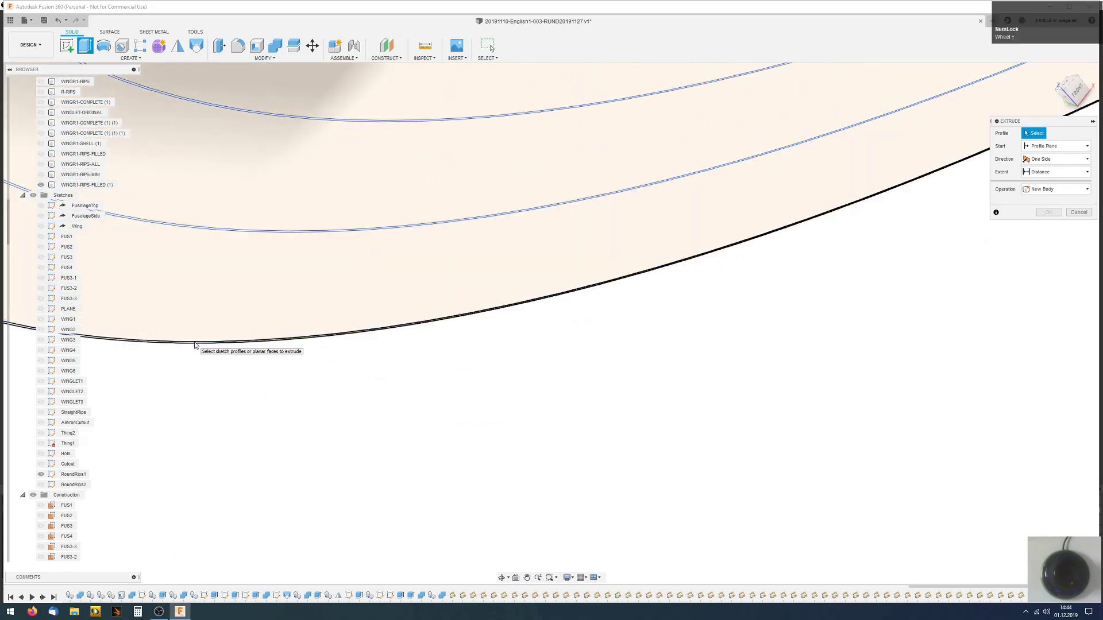
left_click(195, 345)
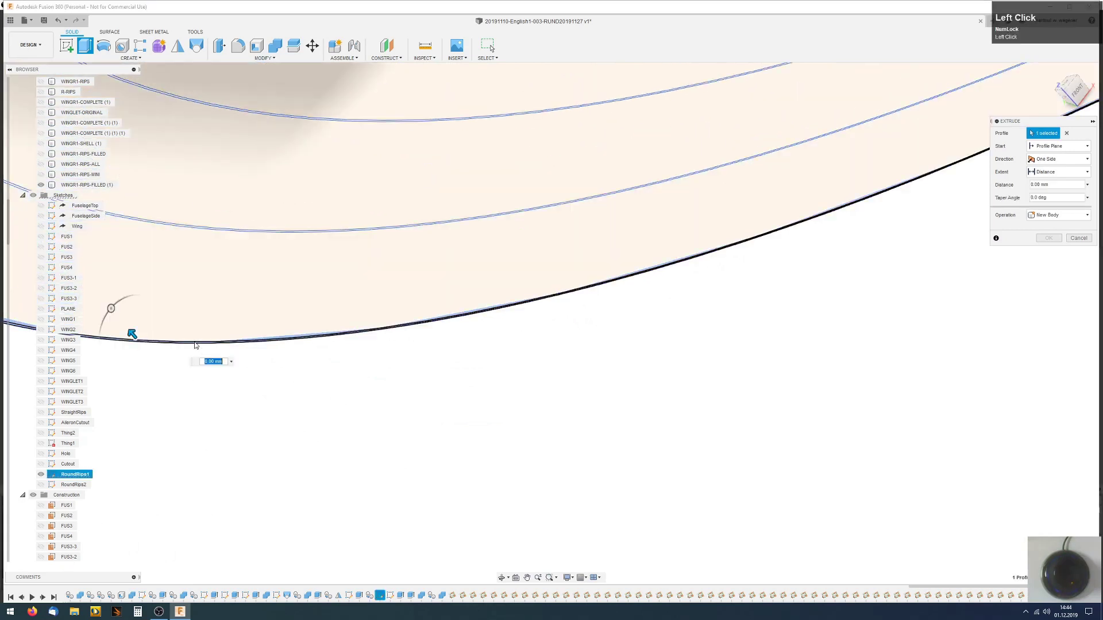
left_click(214, 232)
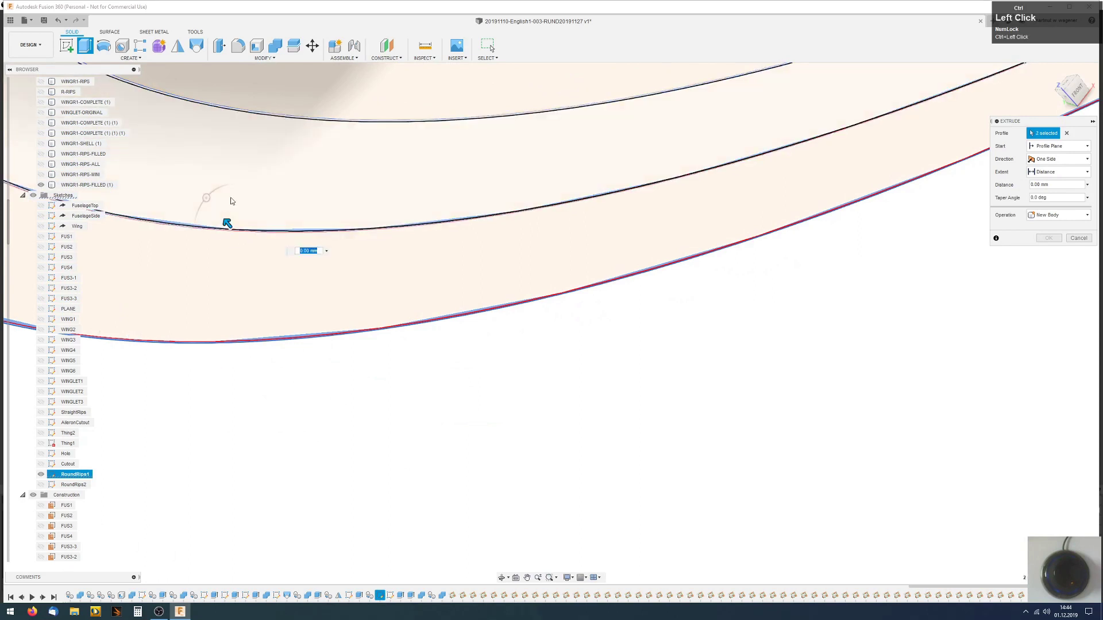
middle_click_drag(241, 184, 252, 328)
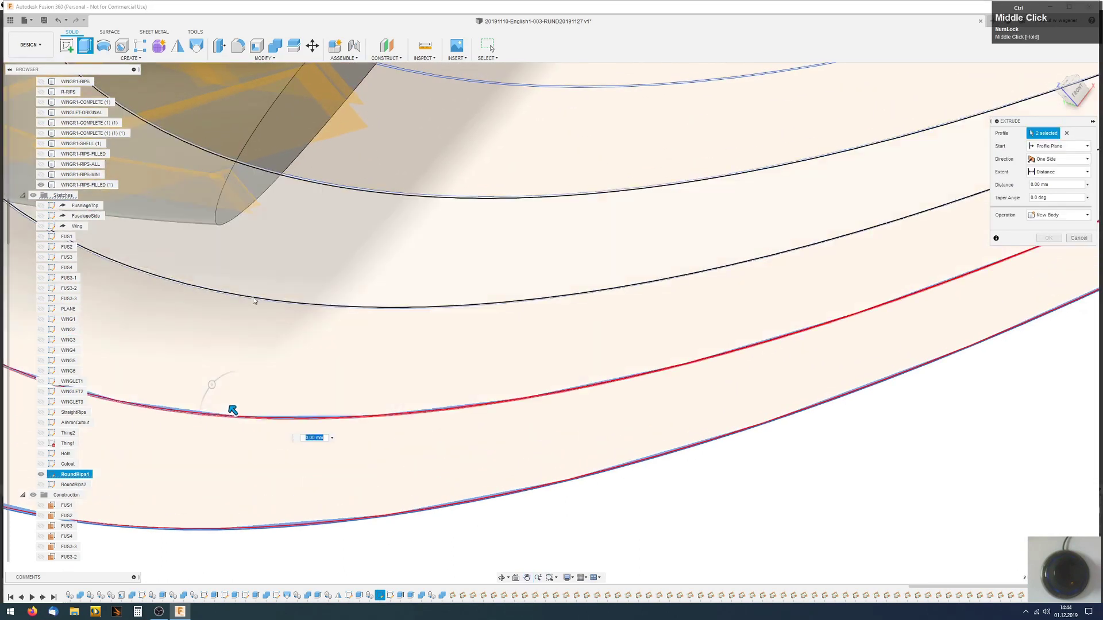
left_click(254, 301, "ctrl")
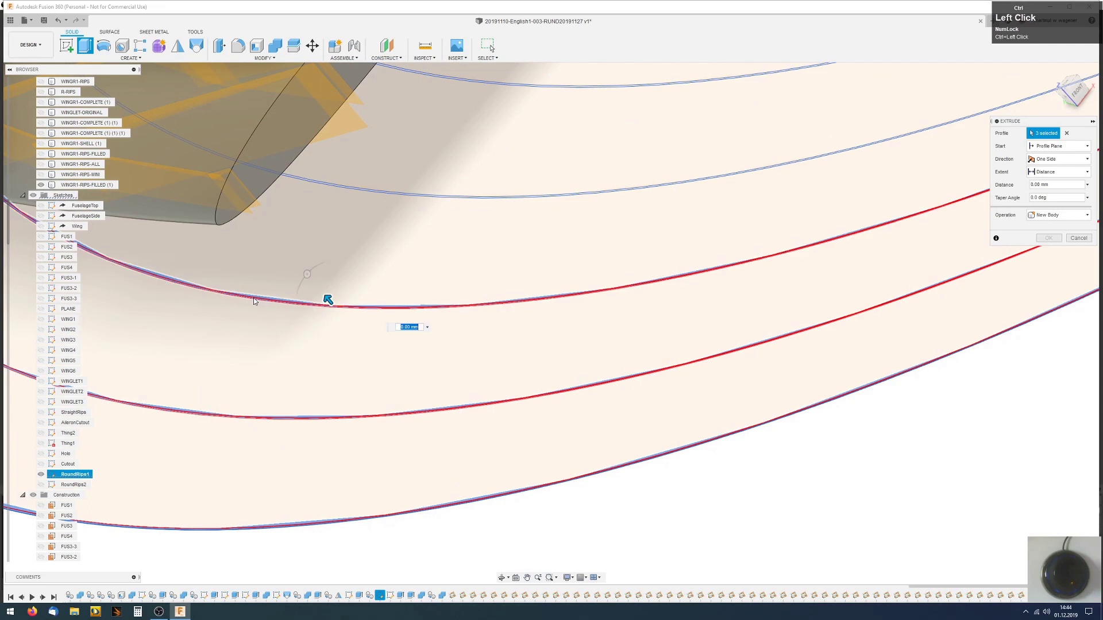
left_click(341, 189, "ctrl")
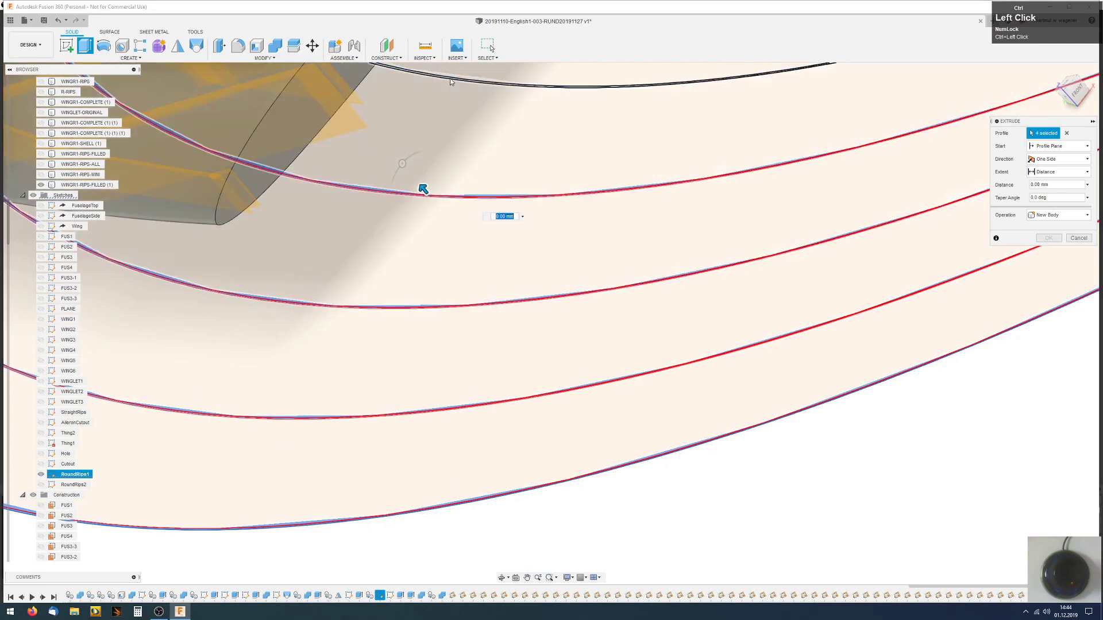
middle_click_drag(333, 223, 258, 455)
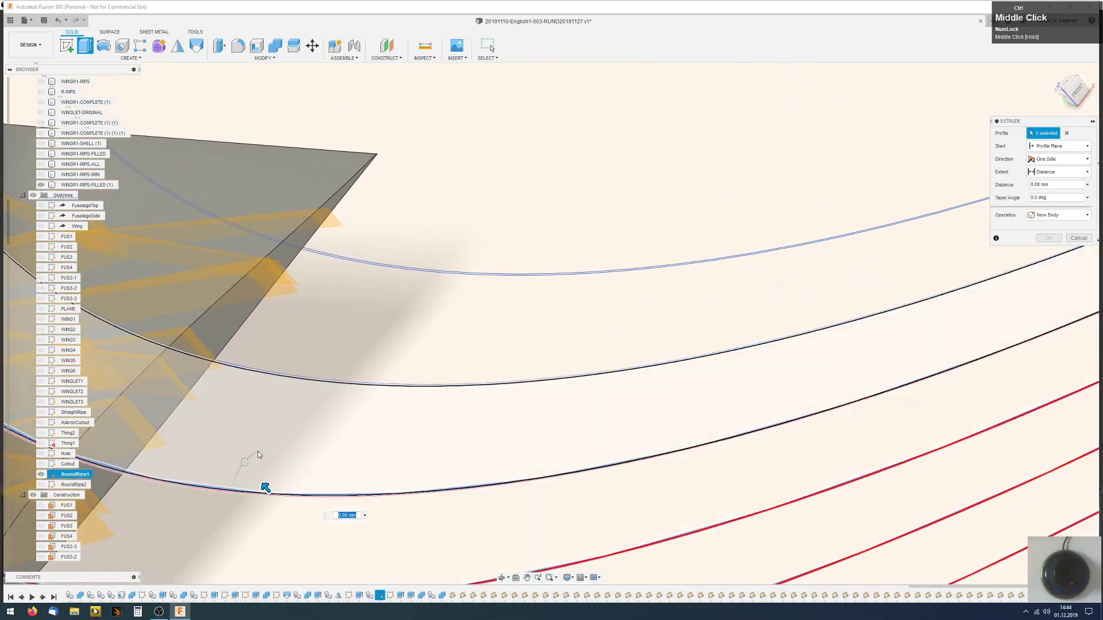
left_click(279, 382, "ctrl")
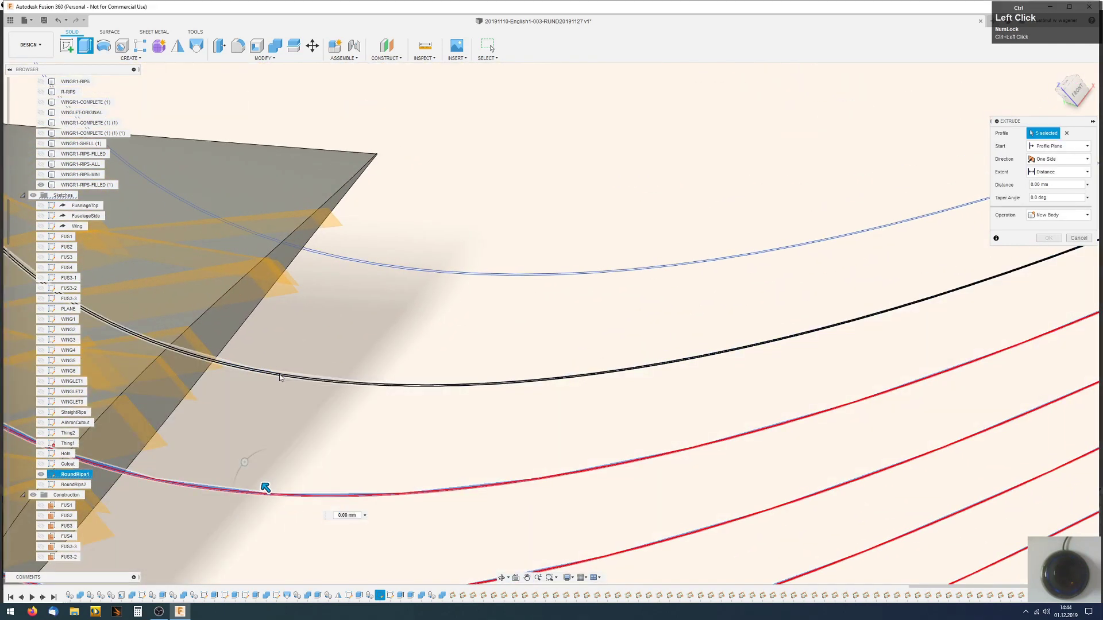
left_click(401, 270, "ctrl")
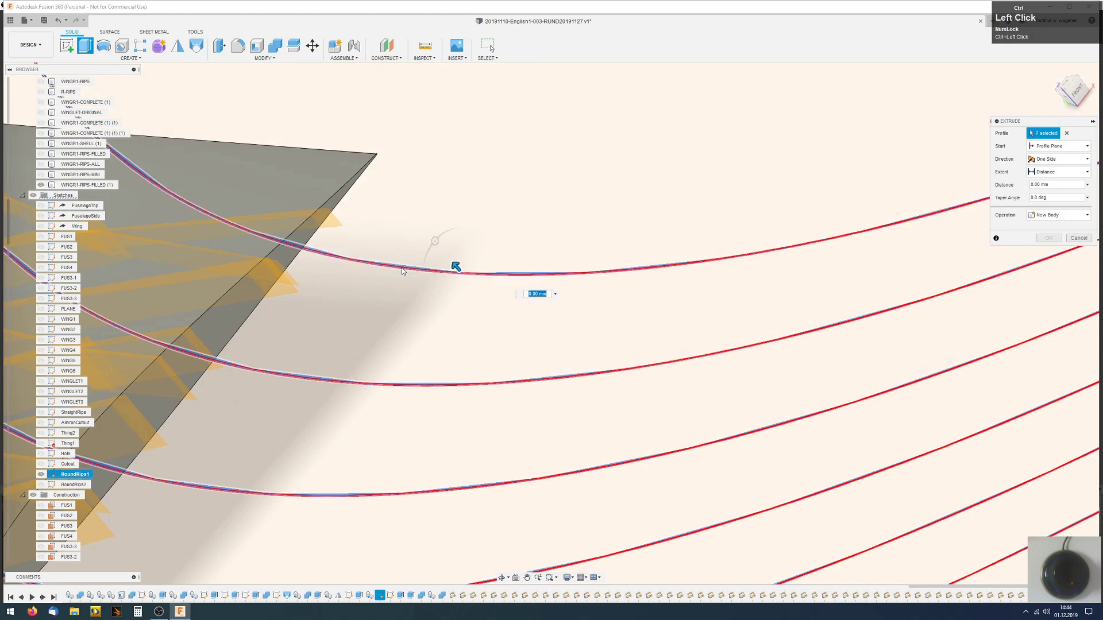
scroll(407, 281, "down", 2)
scroll(406, 281, "down", 3)
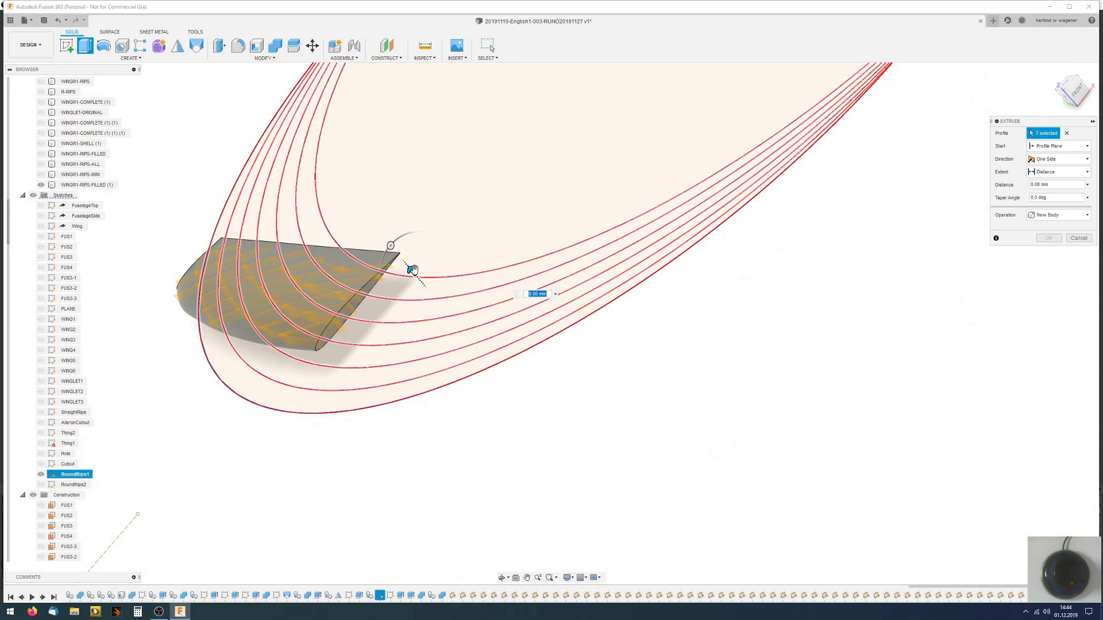
- Extrude the selected RoundRips1 profiles 120 mm through the wing copy as an Intersect operation
left_click_drag(412, 270, 347, 171)
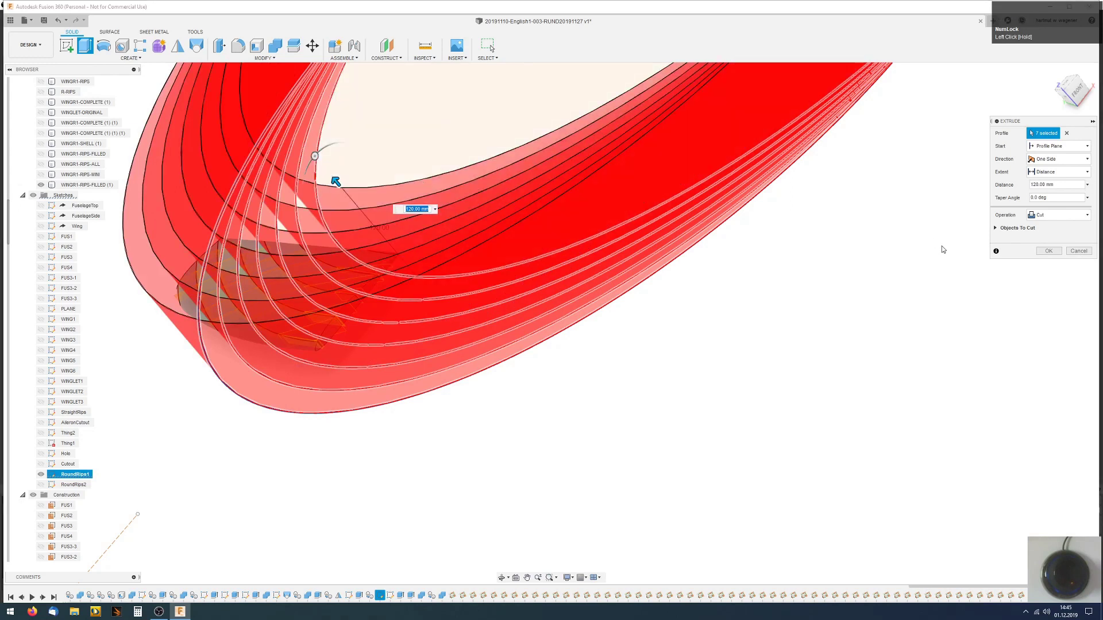
left_click(1048, 217)
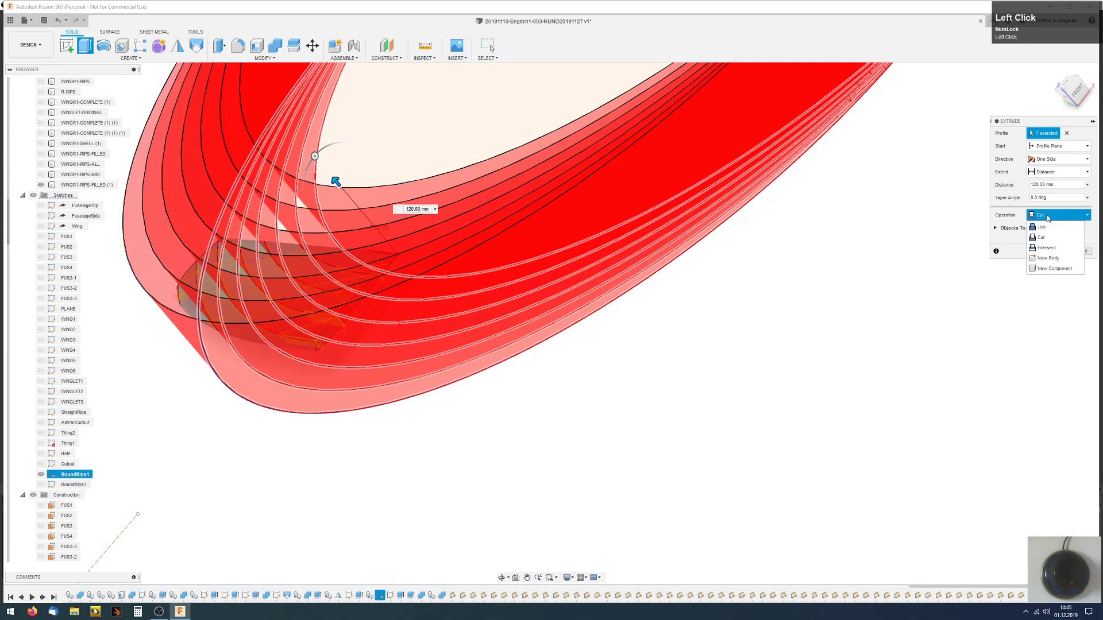
left_click(1052, 250)
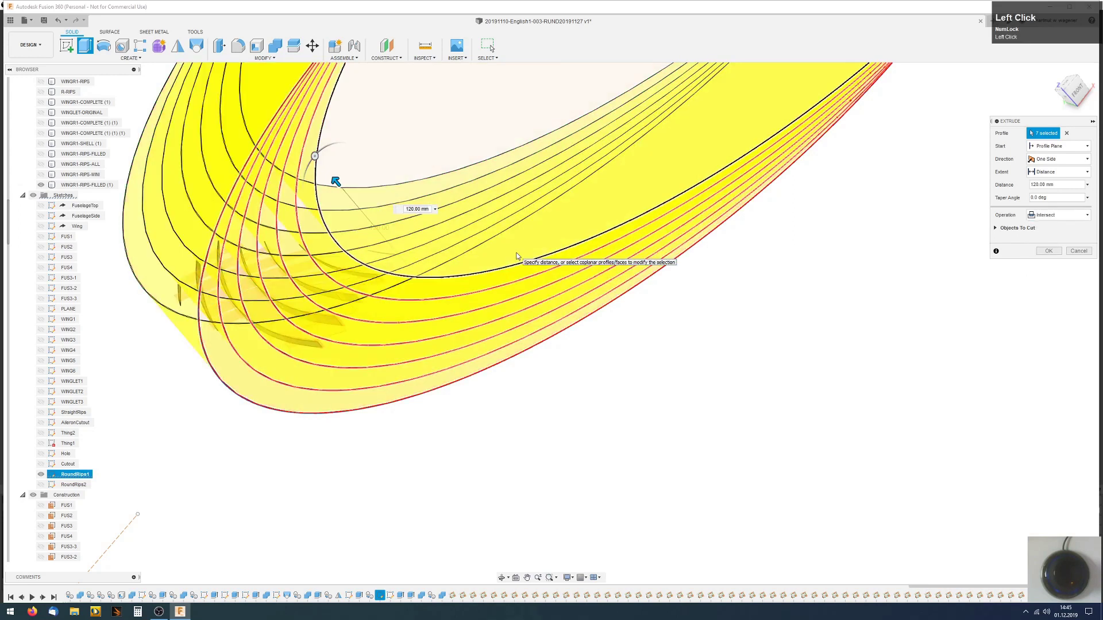
left_click(1050, 252)
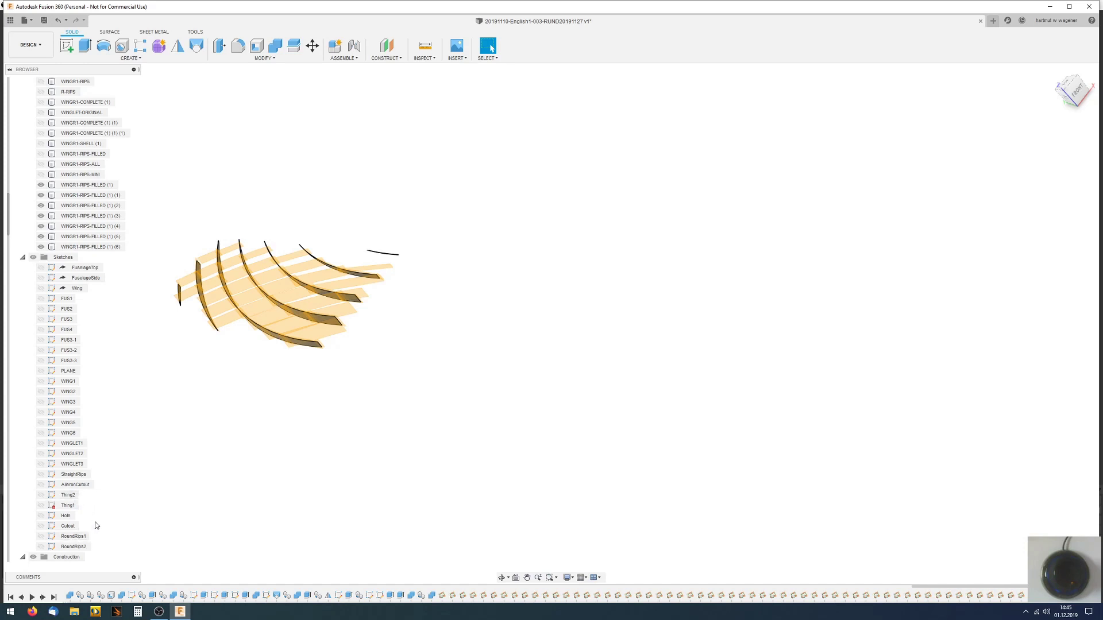
- Show the RoundRips2 sketch and paste another copy of WINGR1-RIPS-FILLED in place
left_click(40, 550)
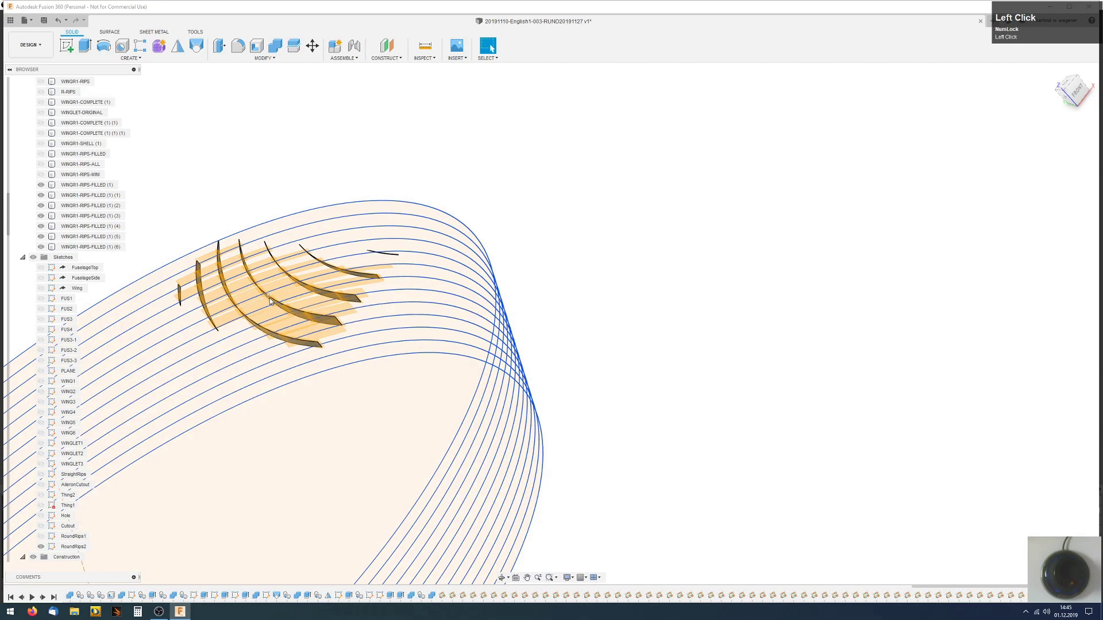
scroll(261, 299, "up", 3)
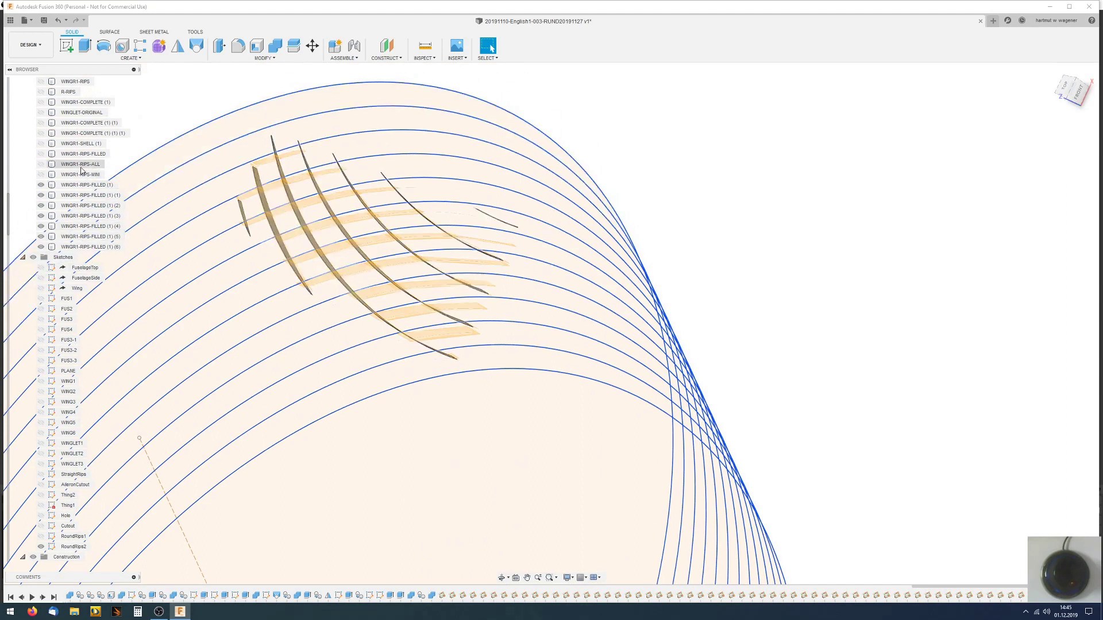
left_click(40, 155)
left_click(41, 154)
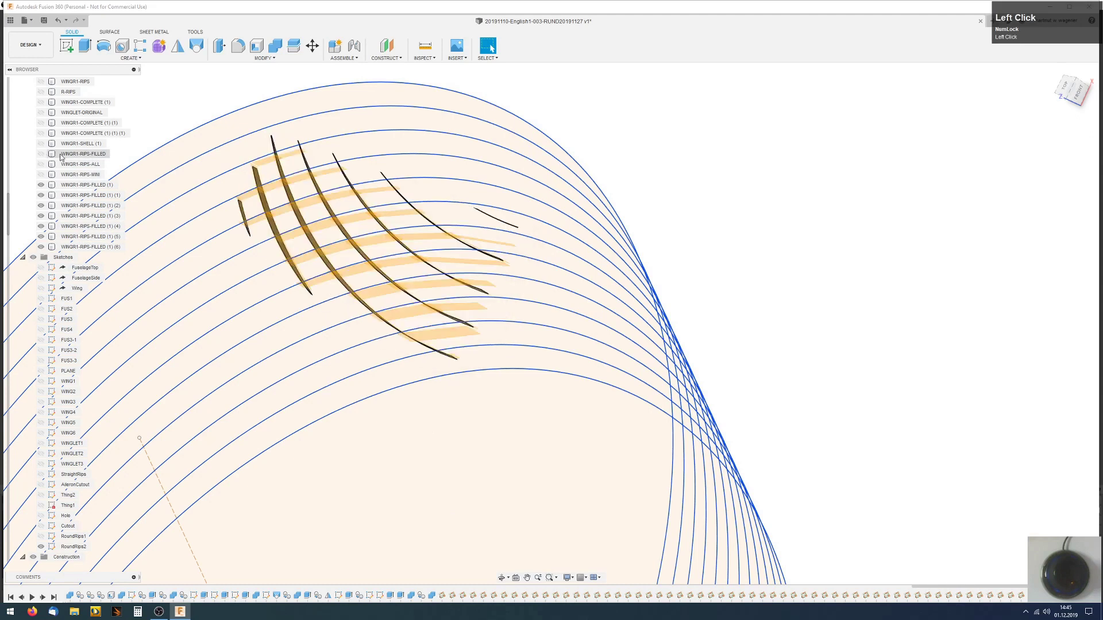
left_click(62, 155)
key("ctrl+c")
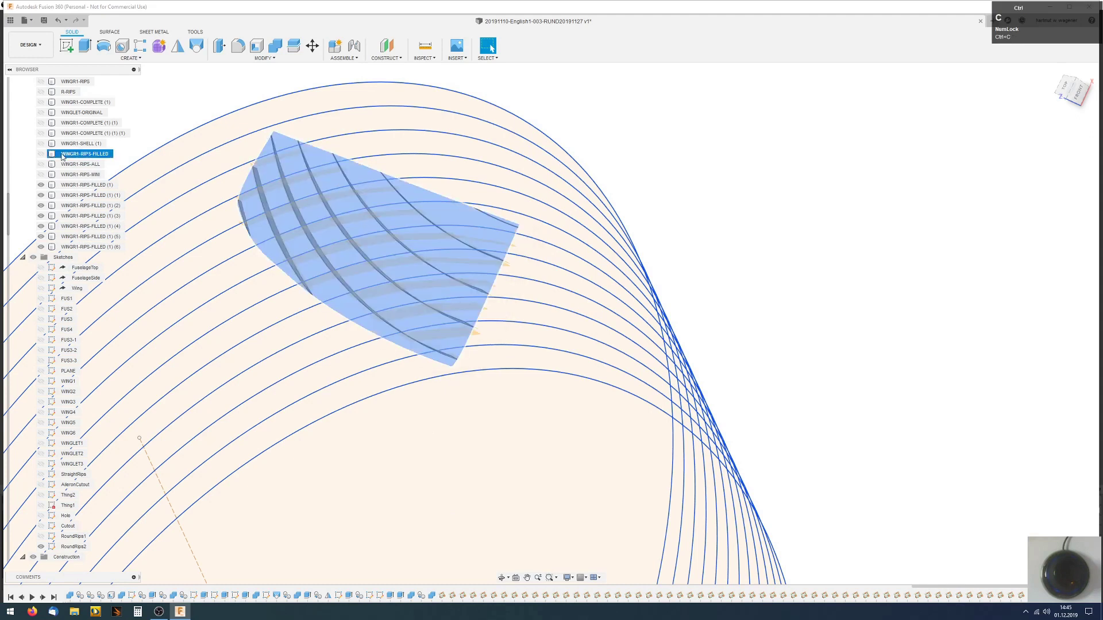
key("ctrl+v")
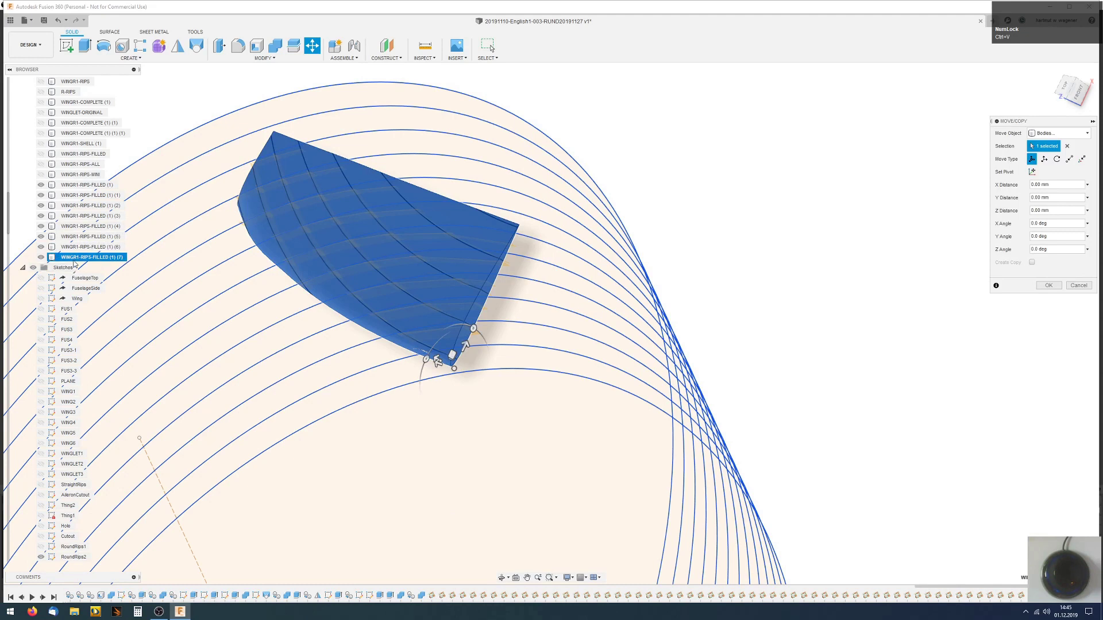
- Hide the seven rib bodies, WINGR1-RIPS-FILLED (1) through (1) (6), leaving only the new wing copy shown
left_click(41, 246)
left_click(41, 236)
left_click(41, 226)
left_click(40, 215)
left_click(41, 205)
left_click(41, 195)
left_click(41, 185)
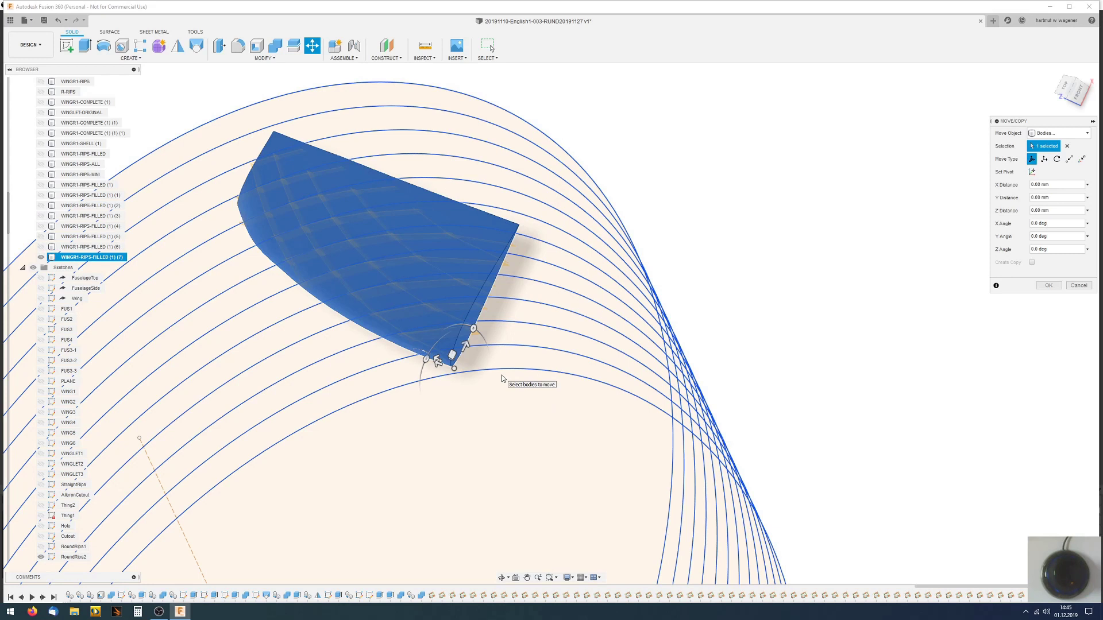
- Start an extrusion and select the five outermost thin curved rib profiles of the RoundRips2 sketch
left_click(85, 45)
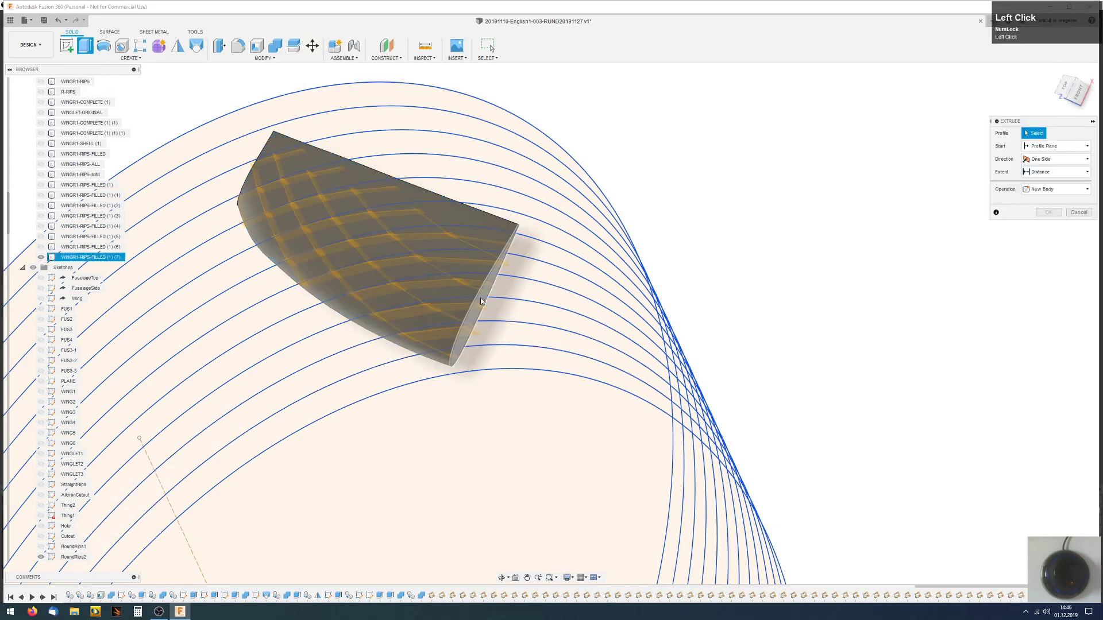
scroll(316, 101, "up", 5)
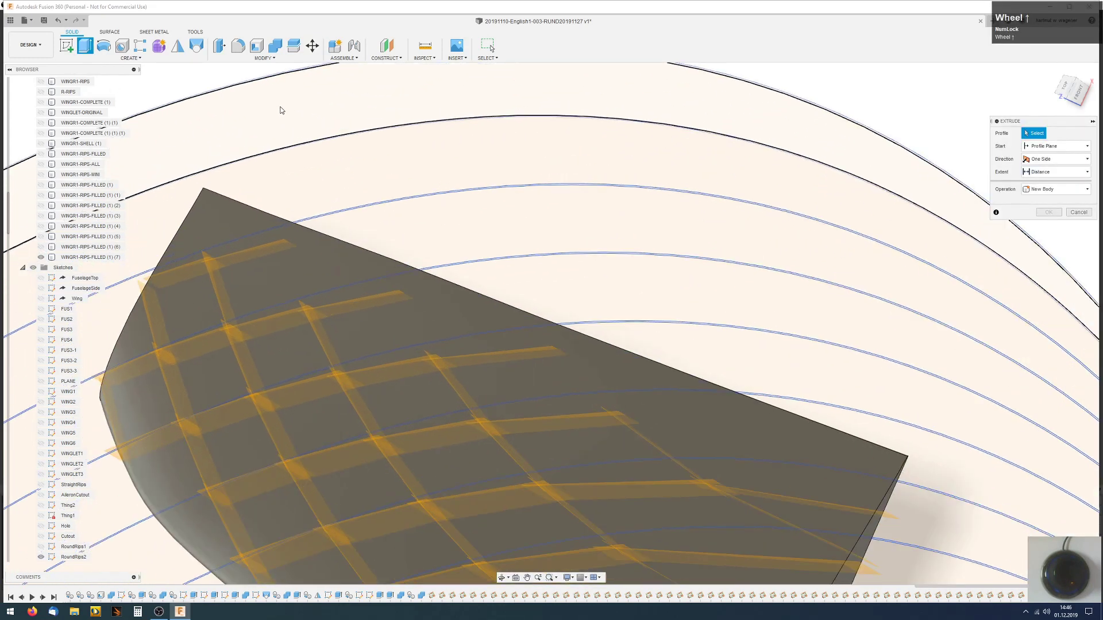
scroll(284, 111, "up", 5)
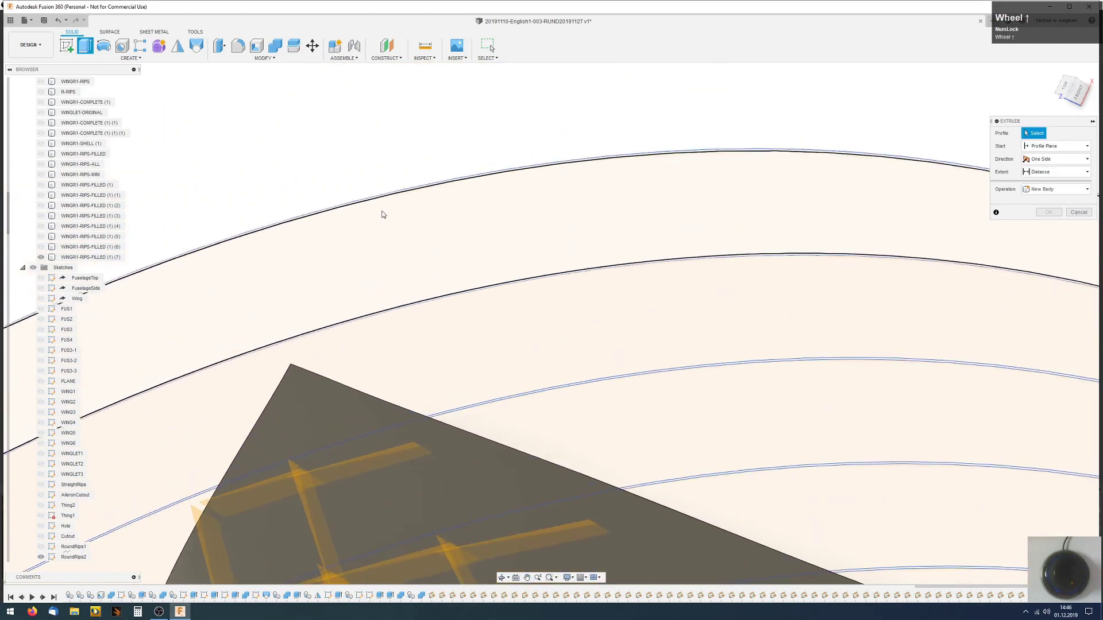
left_click(370, 204)
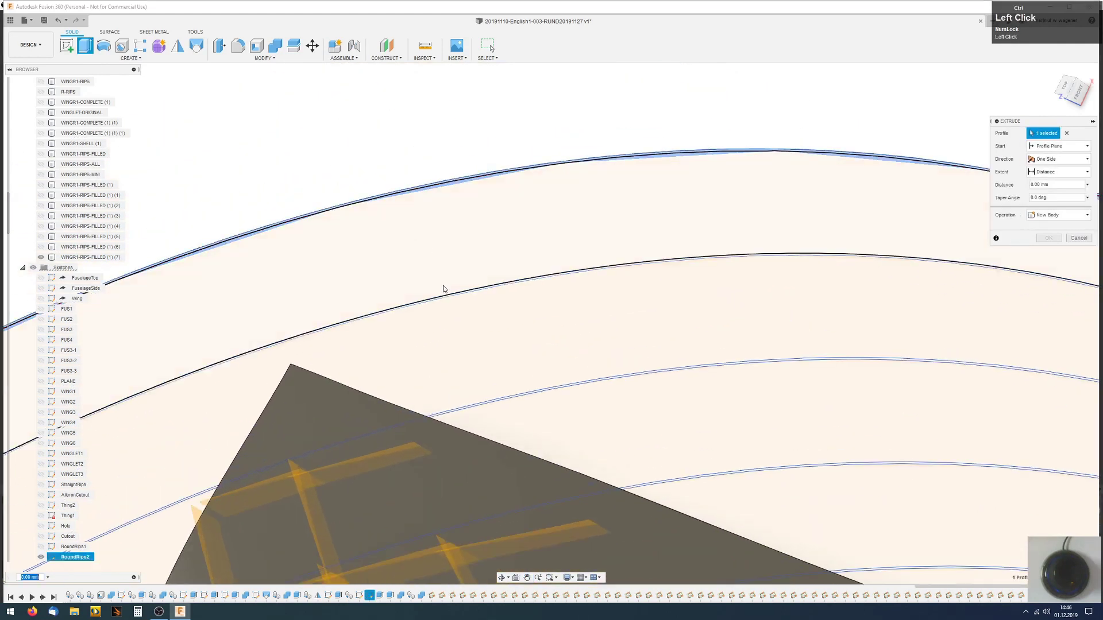
middle_click_drag(601, 312, 398, 249)
left_click(423, 279, "ctrl")
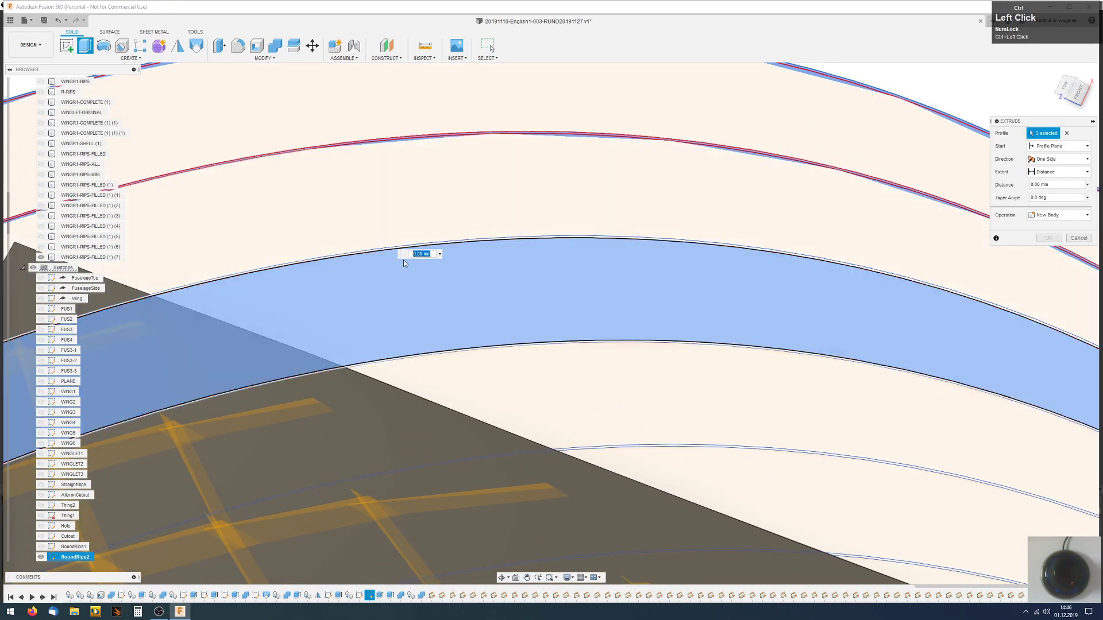
left_click(389, 274, "ctrl")
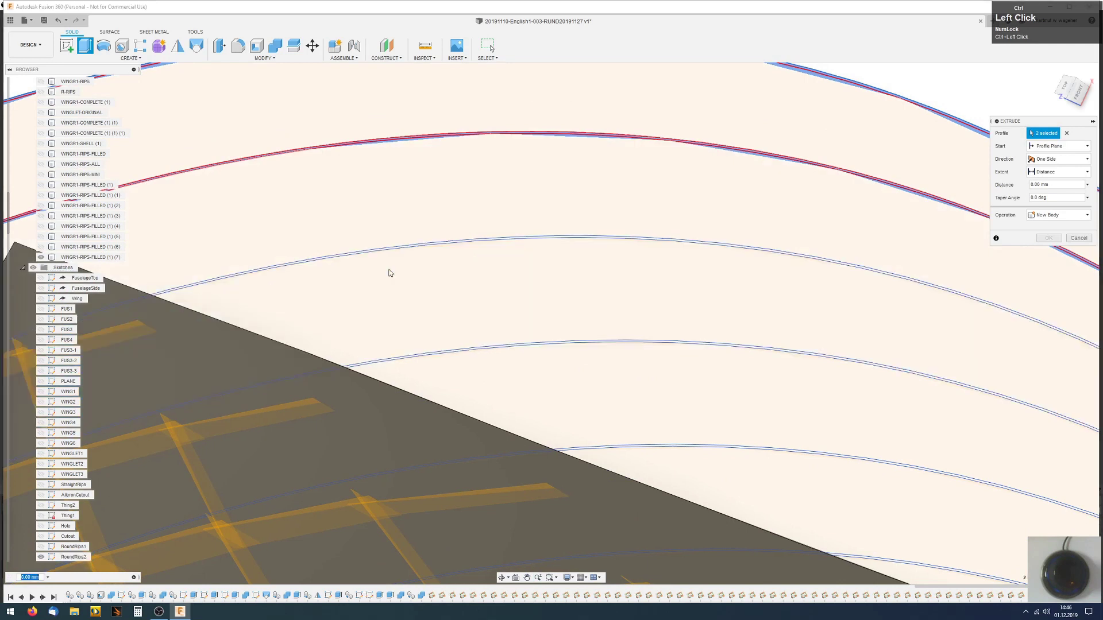
left_click(380, 249, "ctrl")
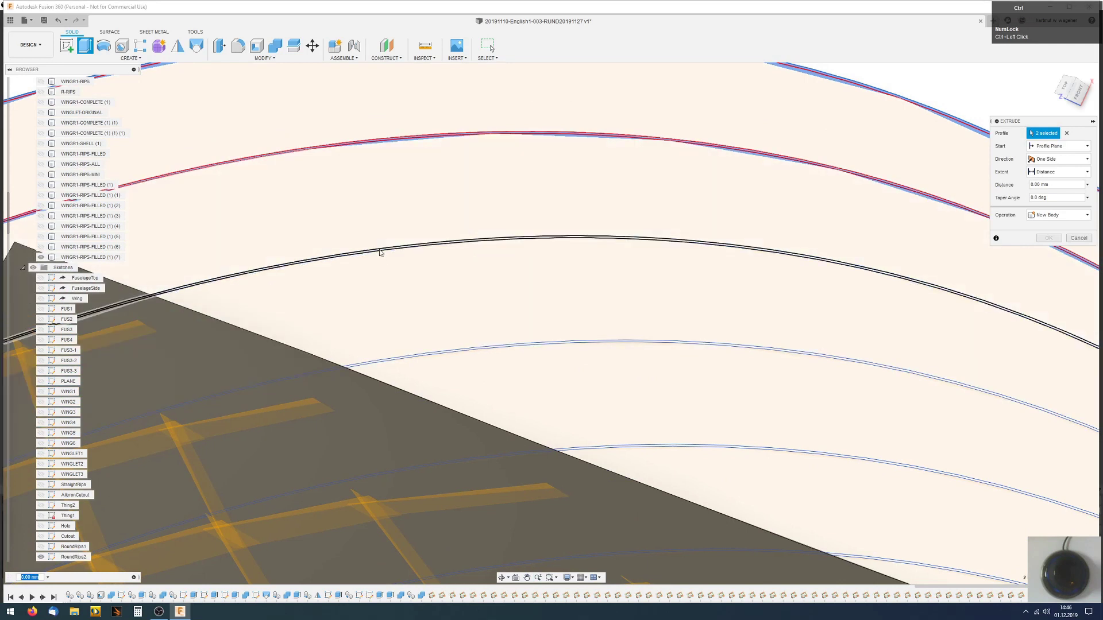
left_click(530, 347, "ctrl")
middle_click_drag(530, 347, 453, 211)
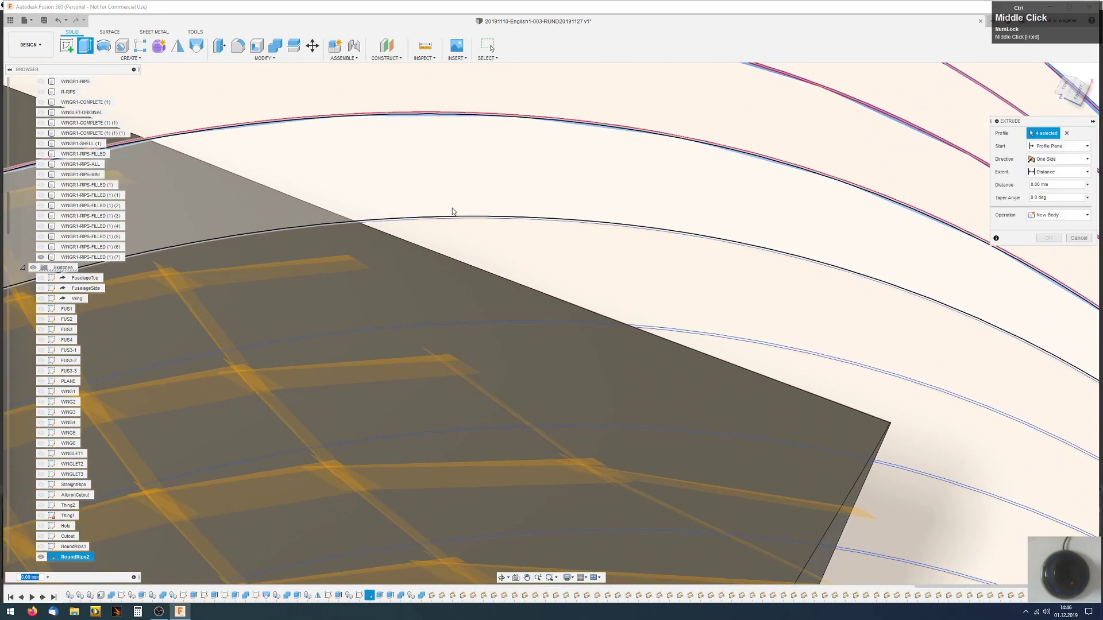
left_click(456, 221)
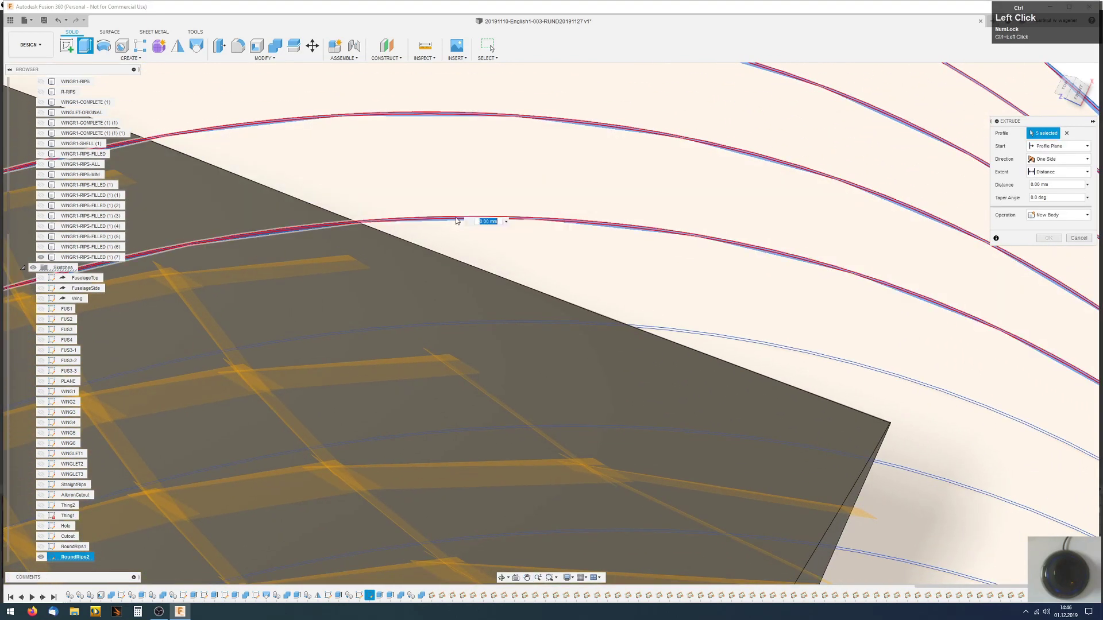
- Add the remaining eight thin RoundRips2 rib profiles to the extrusion selection, working inward to the innermost arc
middle_click_drag(801, 354, 512, 180)
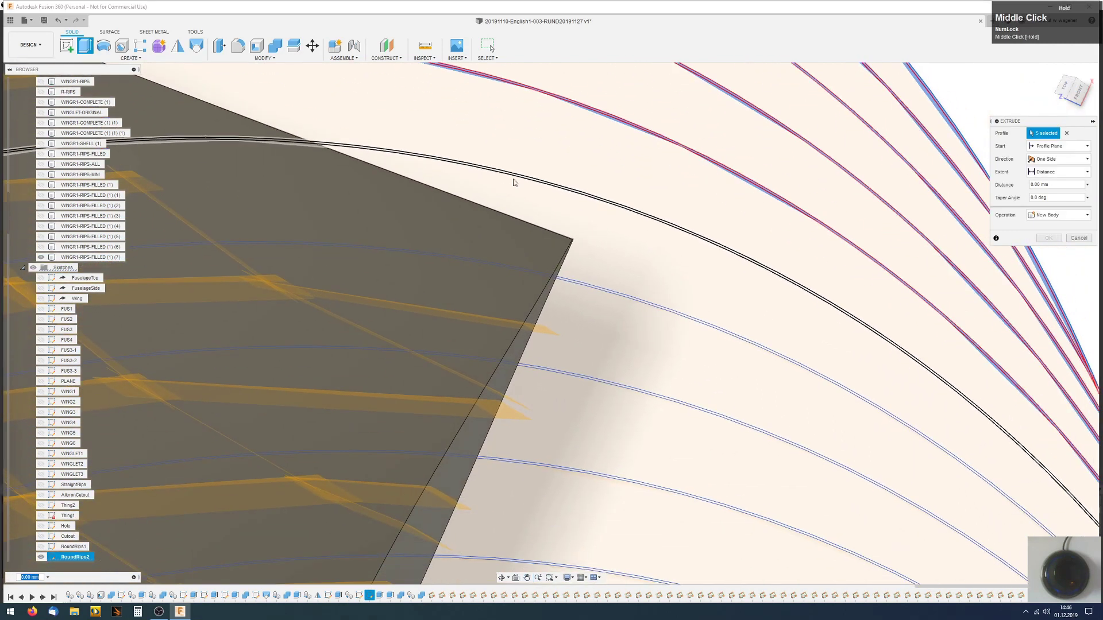
left_click(626, 211, "ctrl")
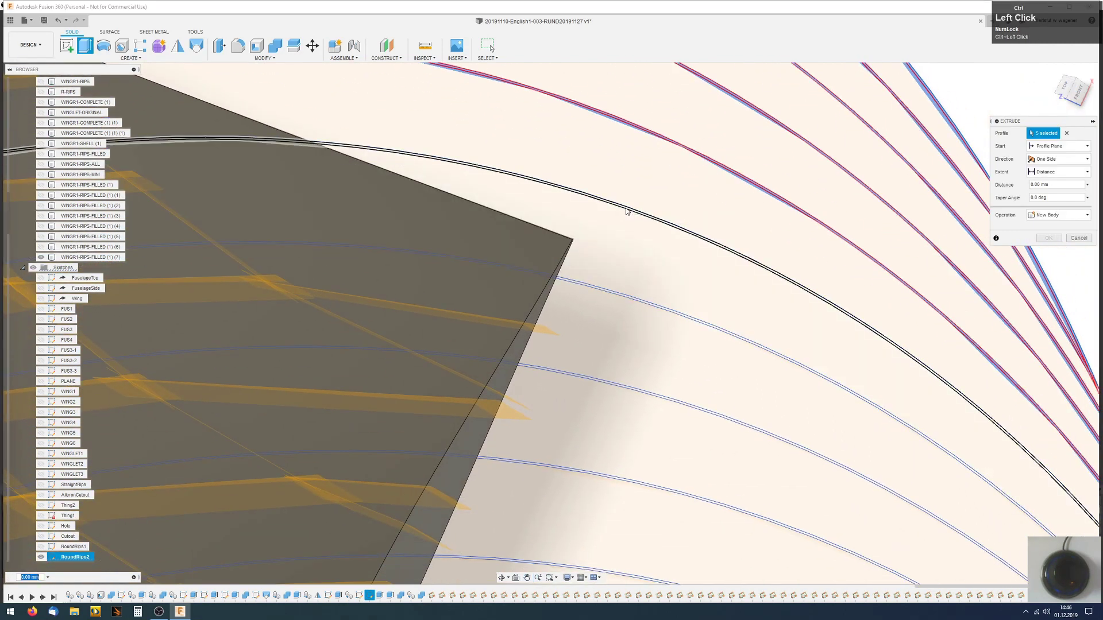
left_click(614, 293, "ctrl")
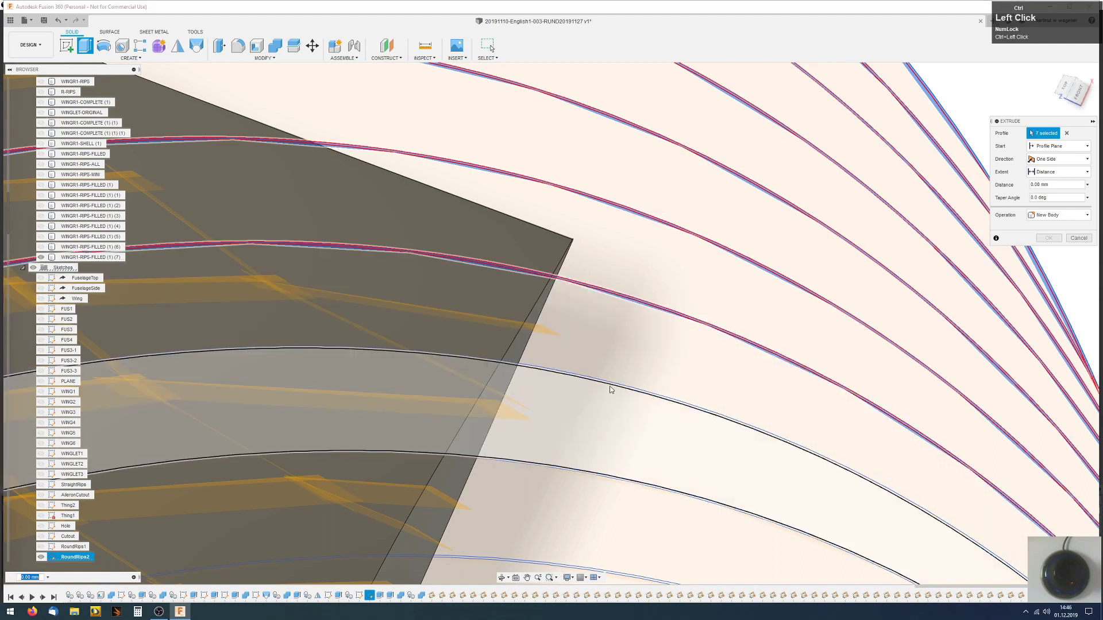
left_click(611, 389, "ctrl")
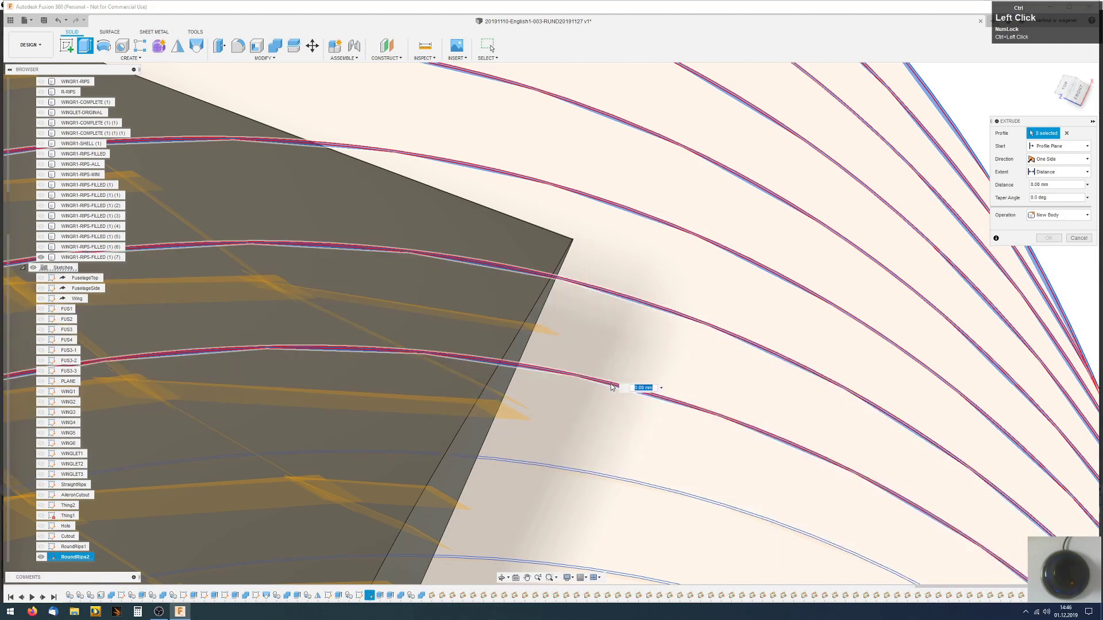
middle_click_drag(584, 446, 638, 167)
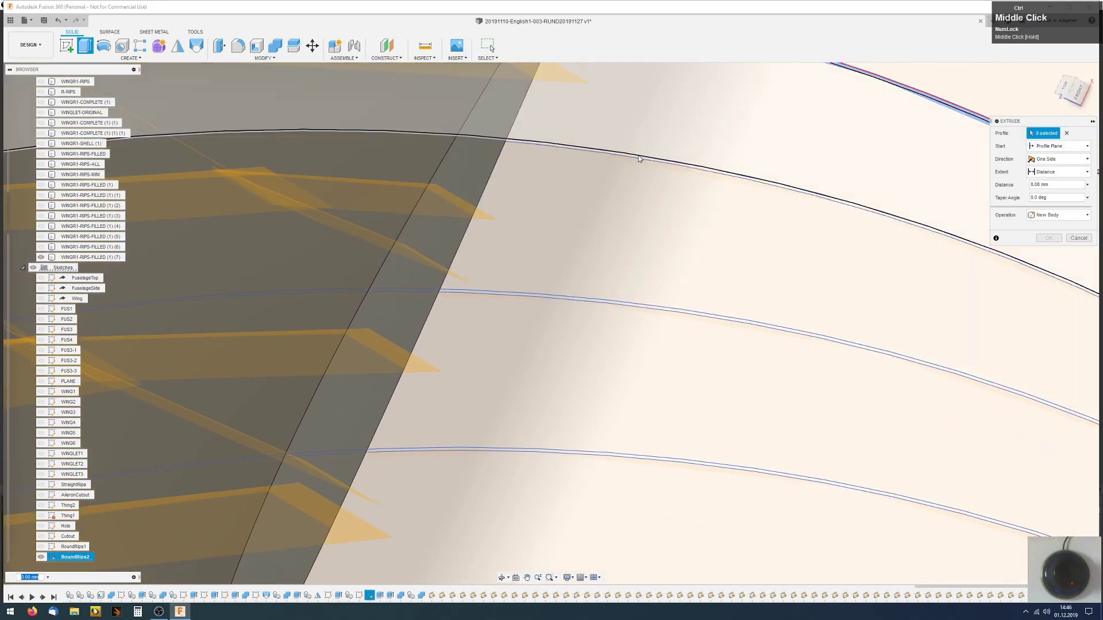
left_click(638, 168, "ctrl")
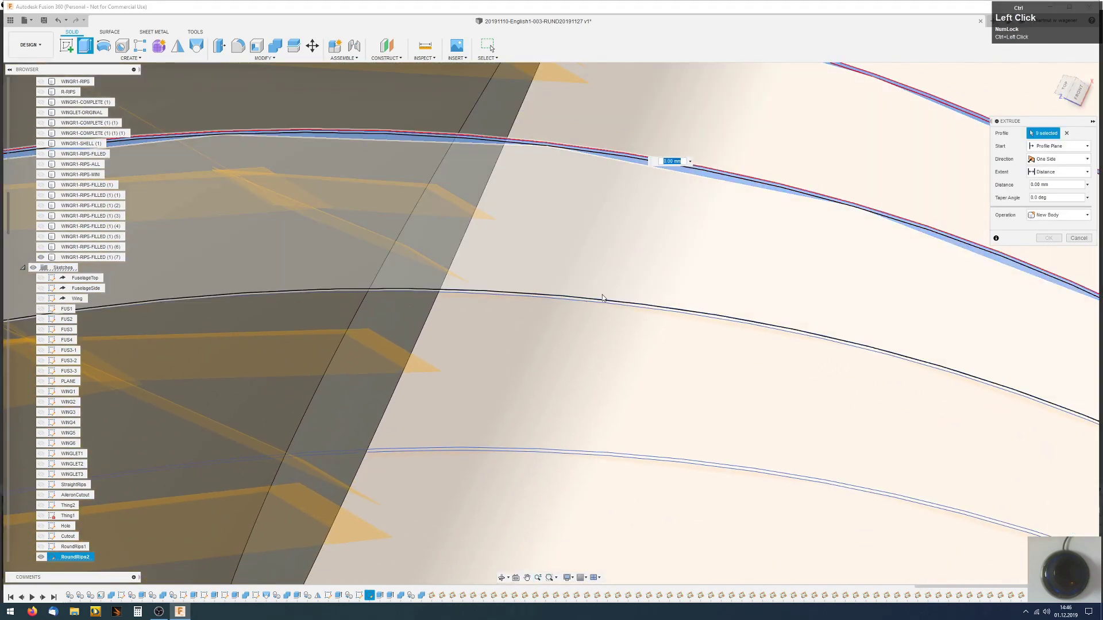
left_click(524, 451, "ctrl")
middle_click_drag(540, 433, 650, 274)
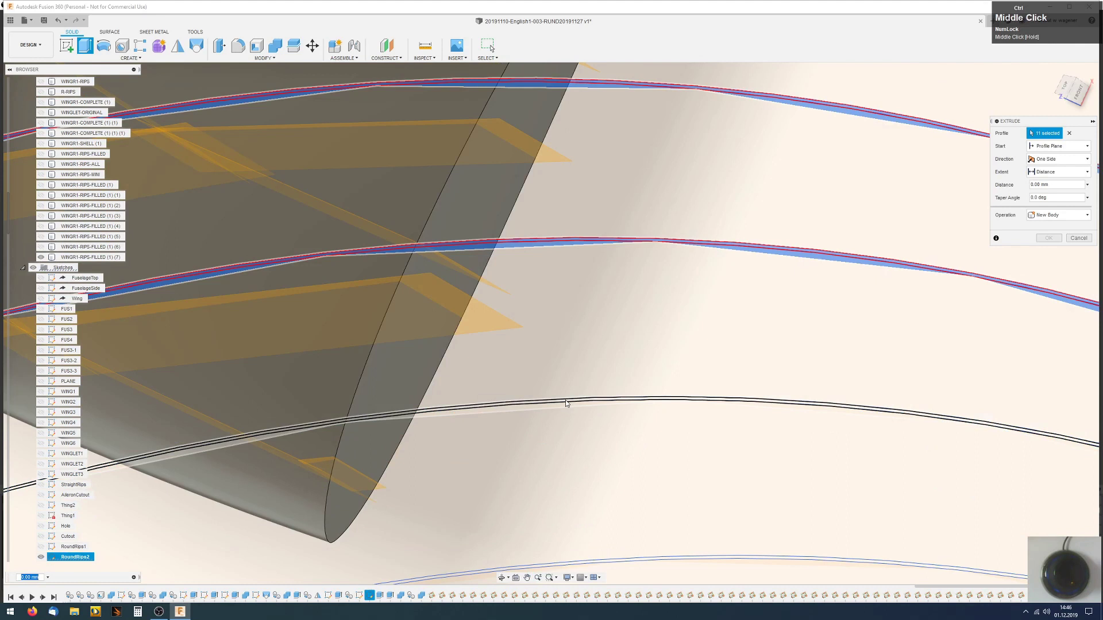
left_click(566, 403, "ctrl")
scroll(567, 403, "down", 2)
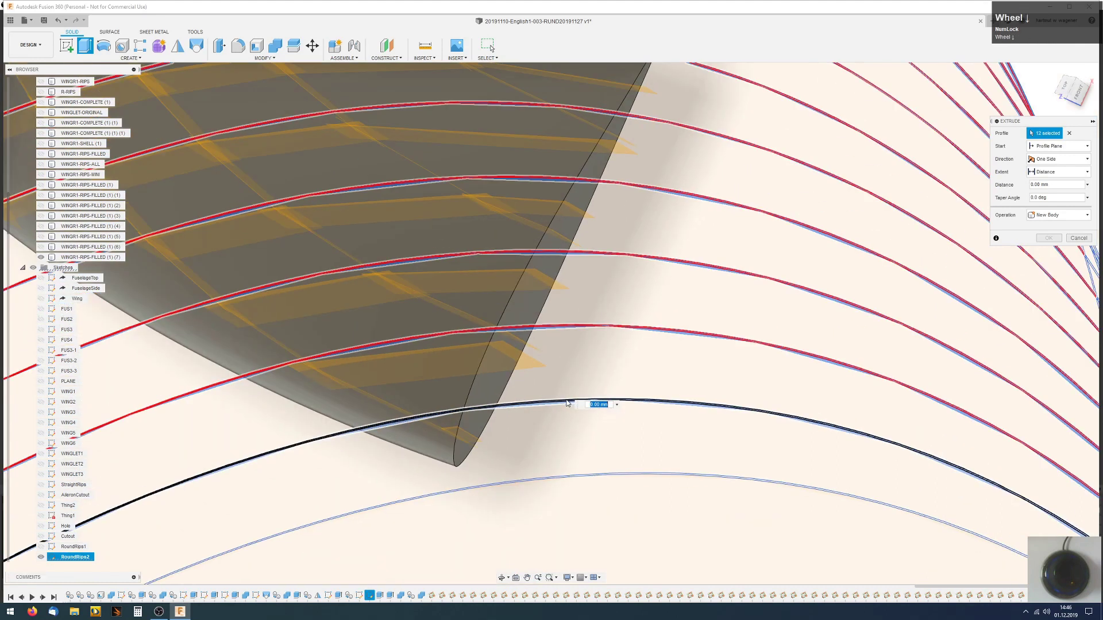
scroll(578, 459, "down", 2)
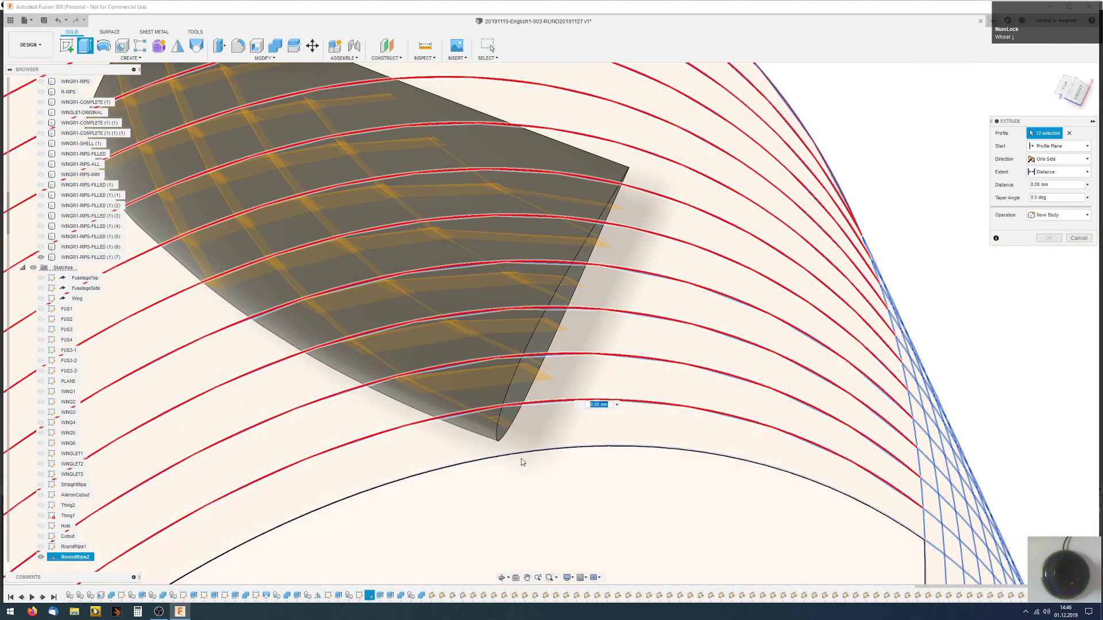
scroll(517, 457, "up", 5, "ctrl")
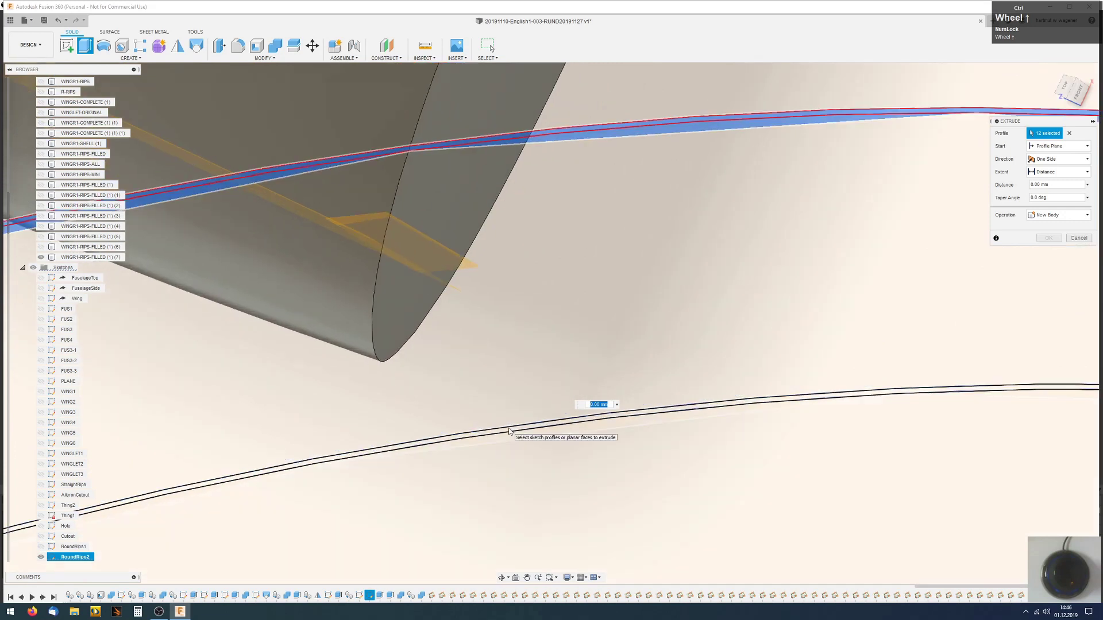
left_click(509, 432)
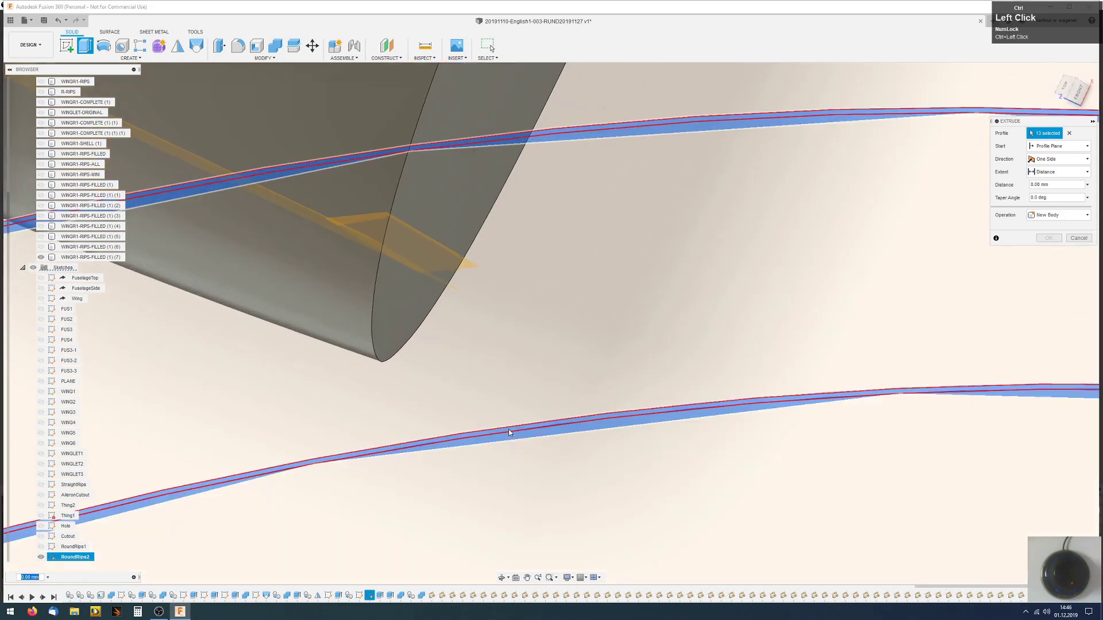
scroll(521, 428, "down", 2)
scroll(520, 429, "down", 5)
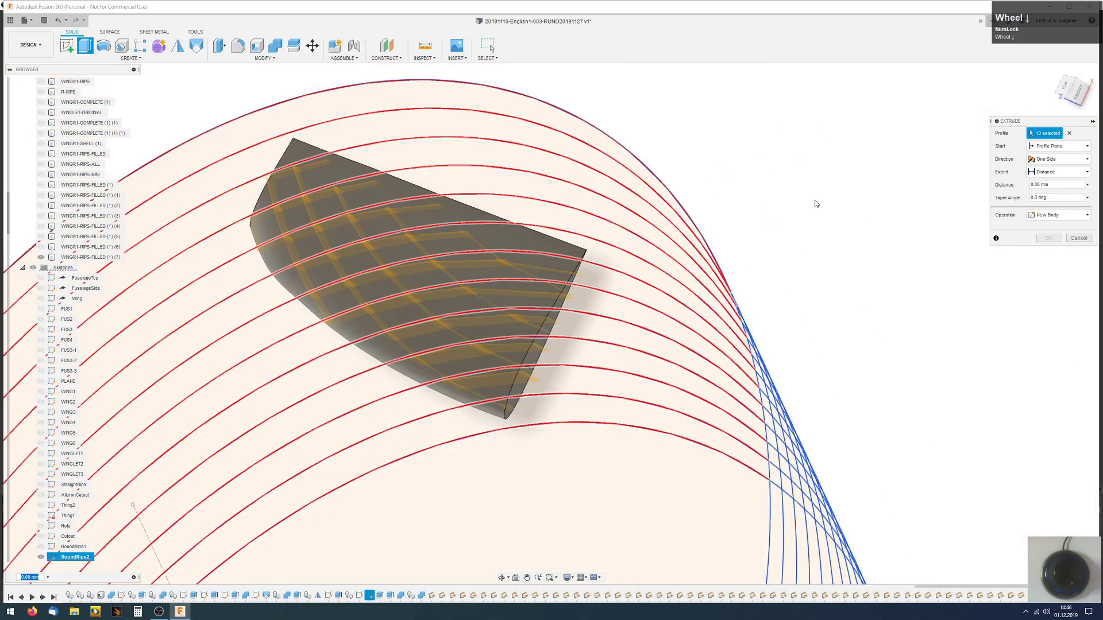
- Extrude the thirteen selected RoundRips2 profiles 190 mm through the wing copy as an Intersect operation
scroll(370, 312, "down", 4)
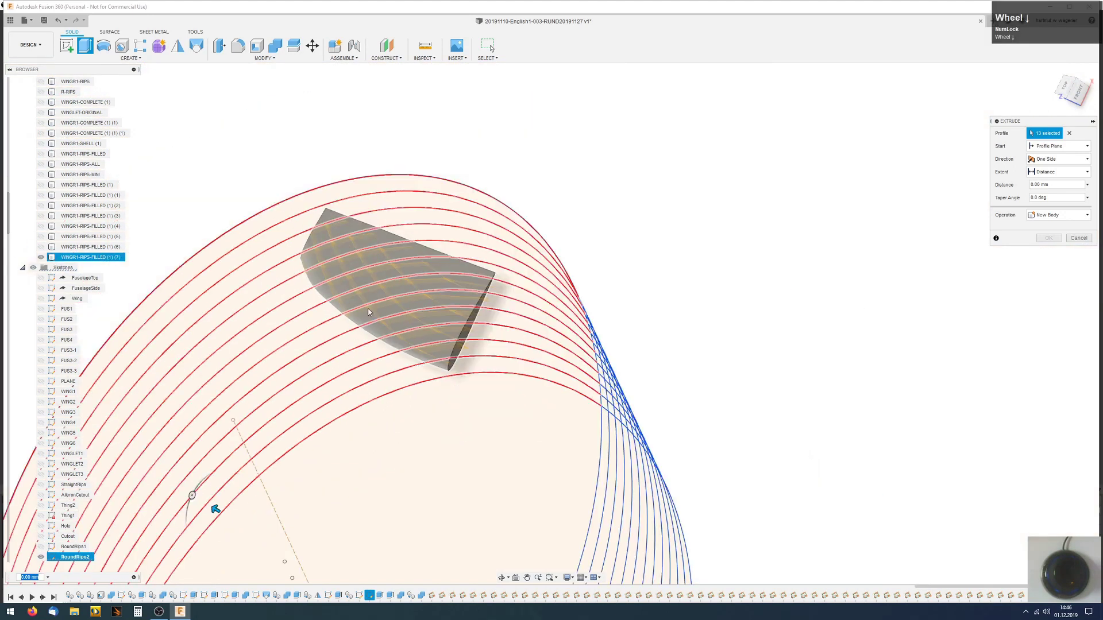
left_click(197, 489)
left_click_drag(198, 490, 147, 427)
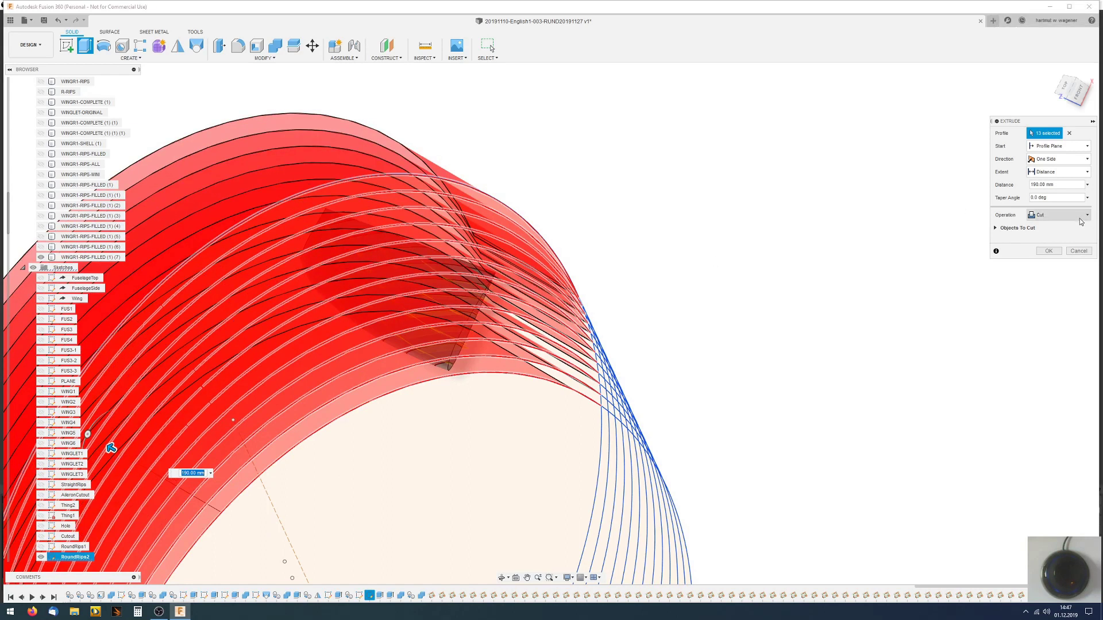
left_click(1080, 219)
left_click(1057, 248)
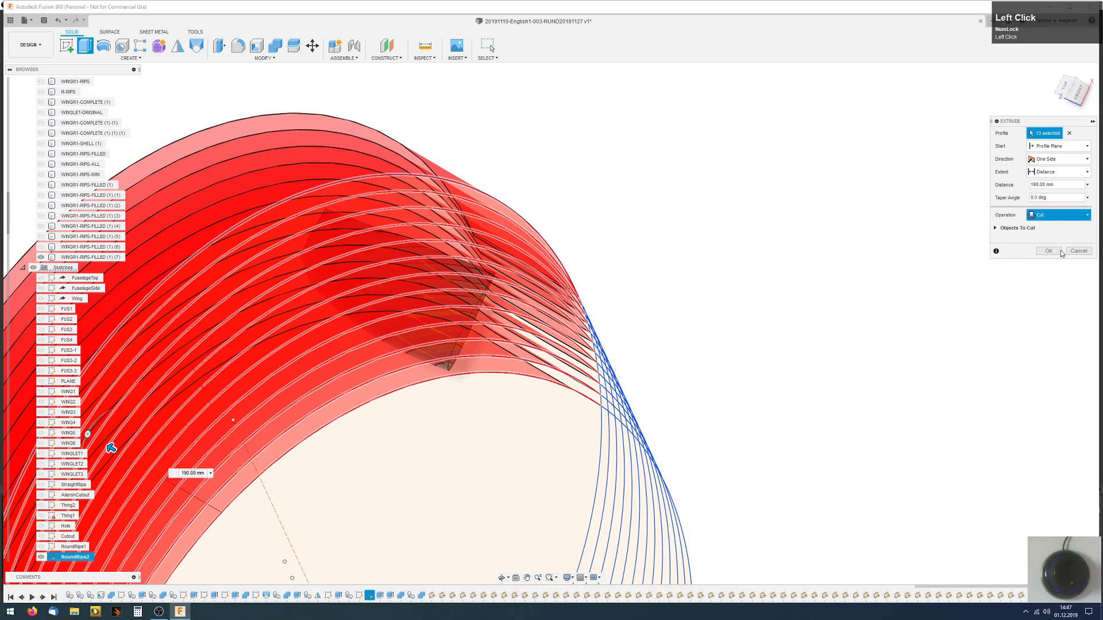
left_click(1055, 253)
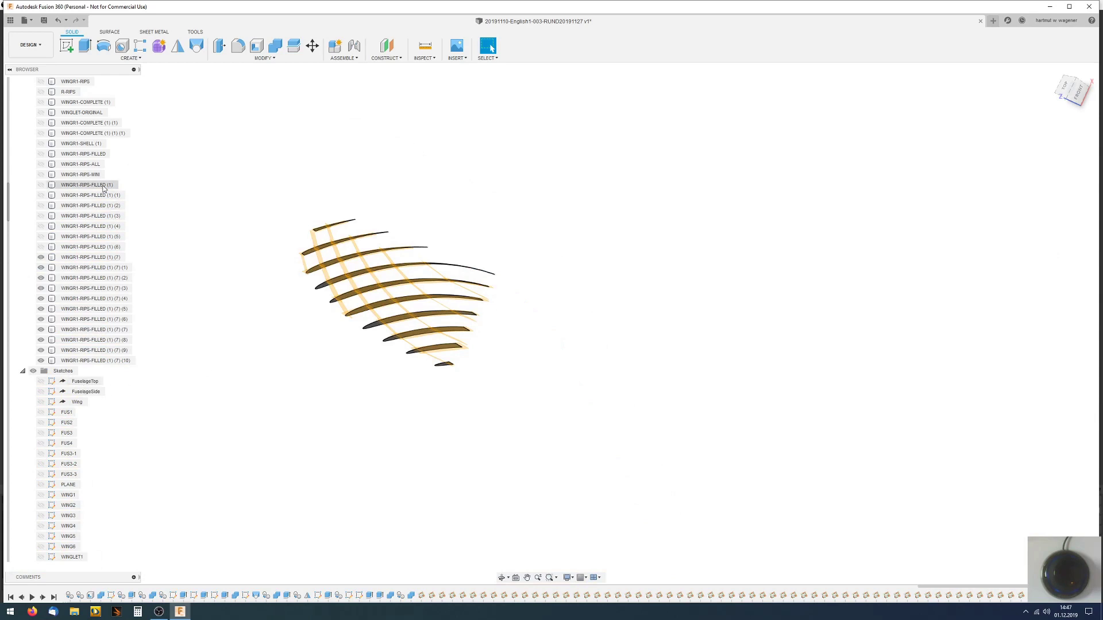
- Show the seven hidden rib bodies, WINGR1-RIPS-FILLED (1) through (1) (6), together with the new ribs
left_click(41, 196)
left_click(43, 198)
left_click(62, 197)
left_click(66, 248, "shift")
key("v")
left_click(483, 378)
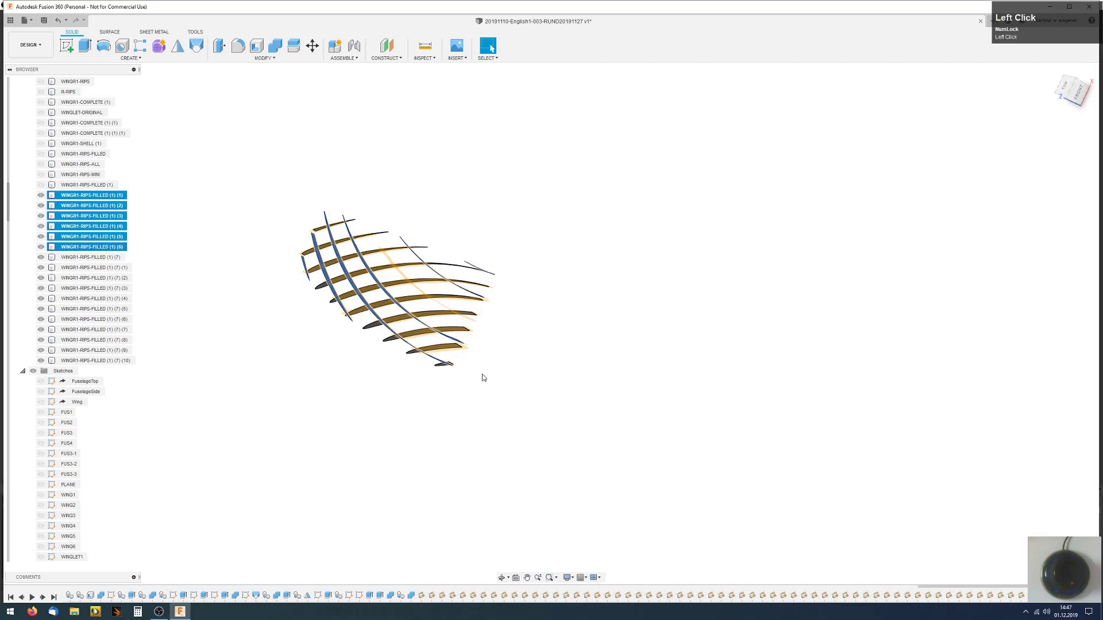
mouse_move(483, 378)
middle_mouse_down()
mouse_move(468, 387)
mouse_move(473, 364)
middle_mouse_up()
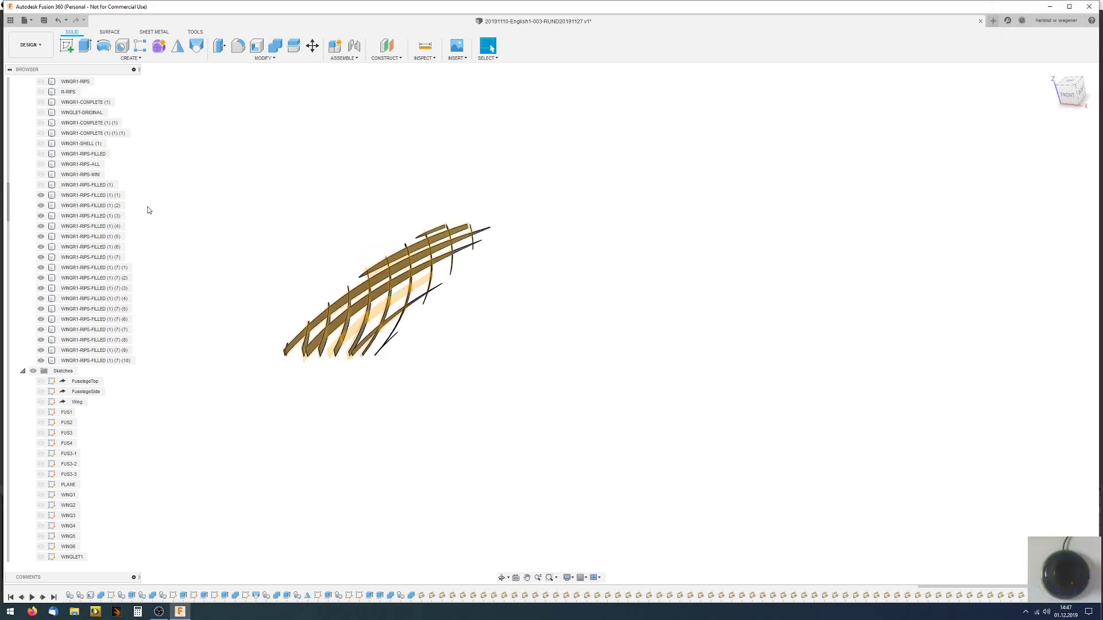
left_click(40, 185)
left_click(40, 186)
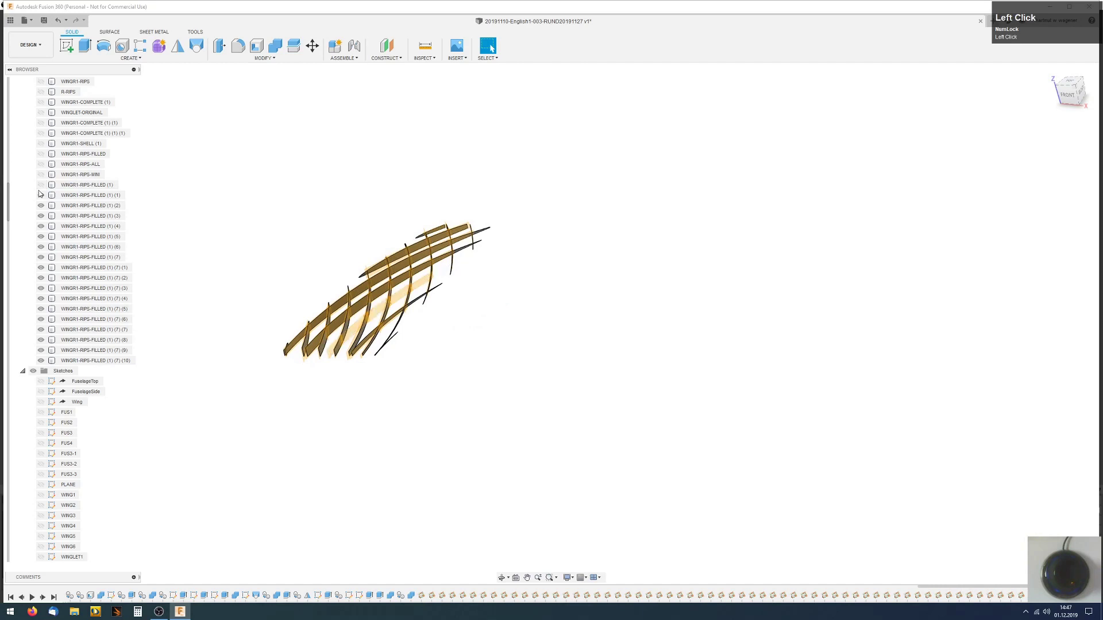
left_click(38, 189)
left_click(39, 187)
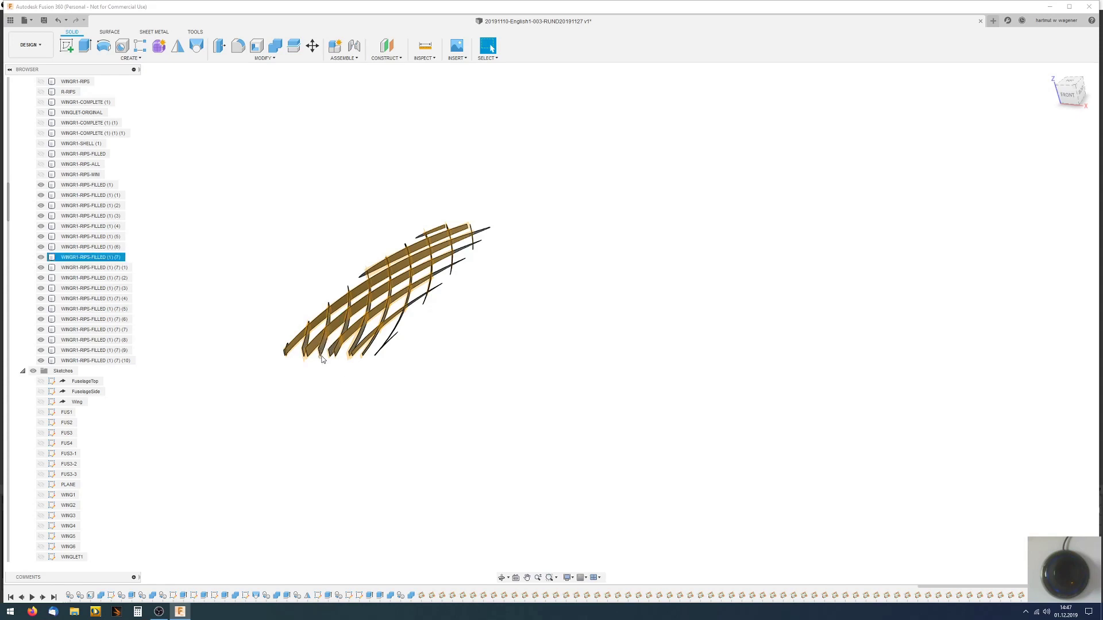
- Start a new sketch on the construction plane lying along the fourth RoundRips2 rib from the wing's lower end
scroll(318, 360, "up", 5)
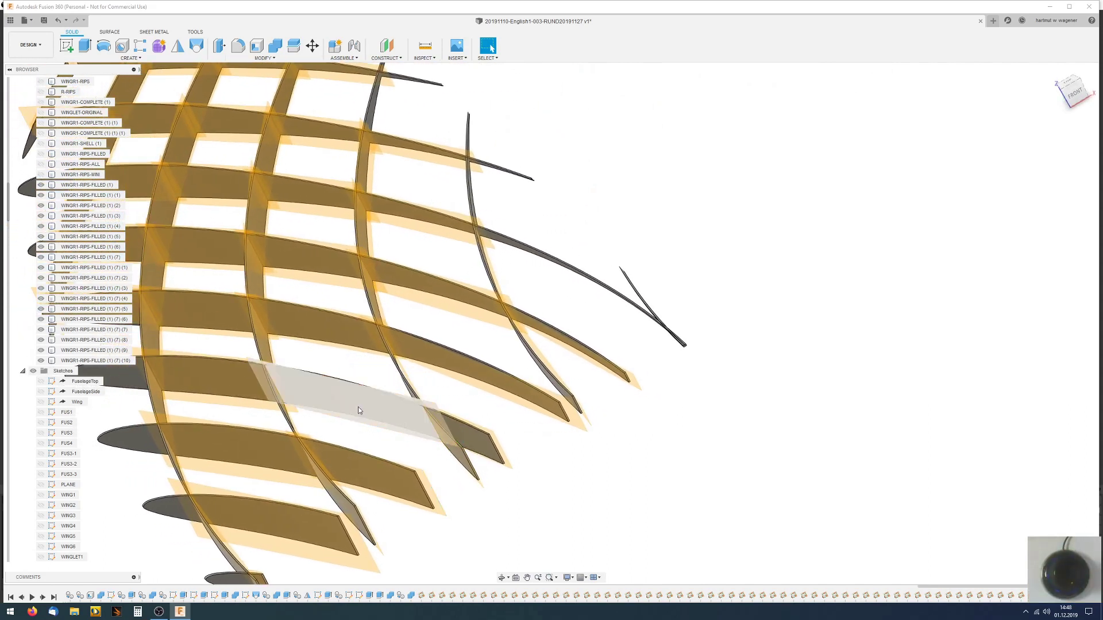
left_click(358, 411)
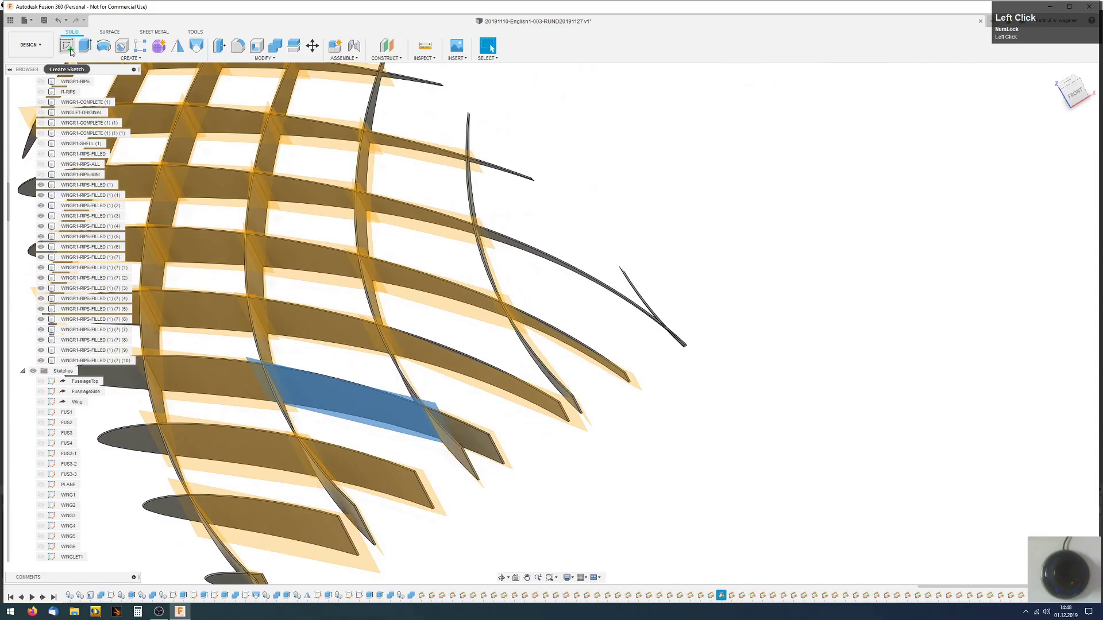
left_click(69, 48)
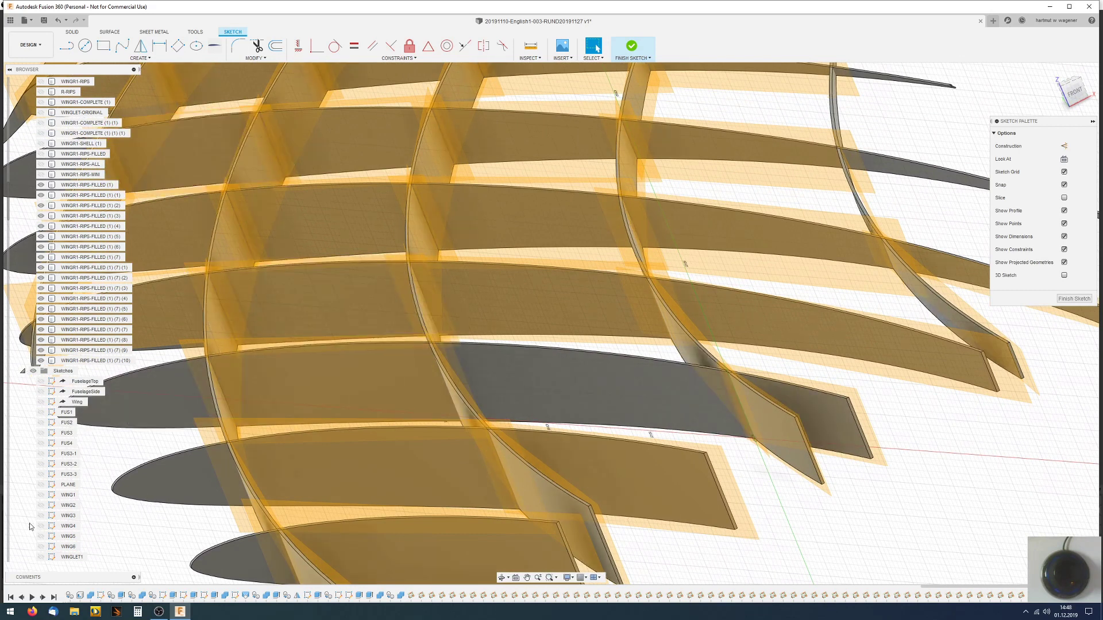
- Toggle the visibility of construction planes Plane17 through Plane76 together, hiding all of them except the sketch plane, Plane46
scroll(91, 458, "down", 2)
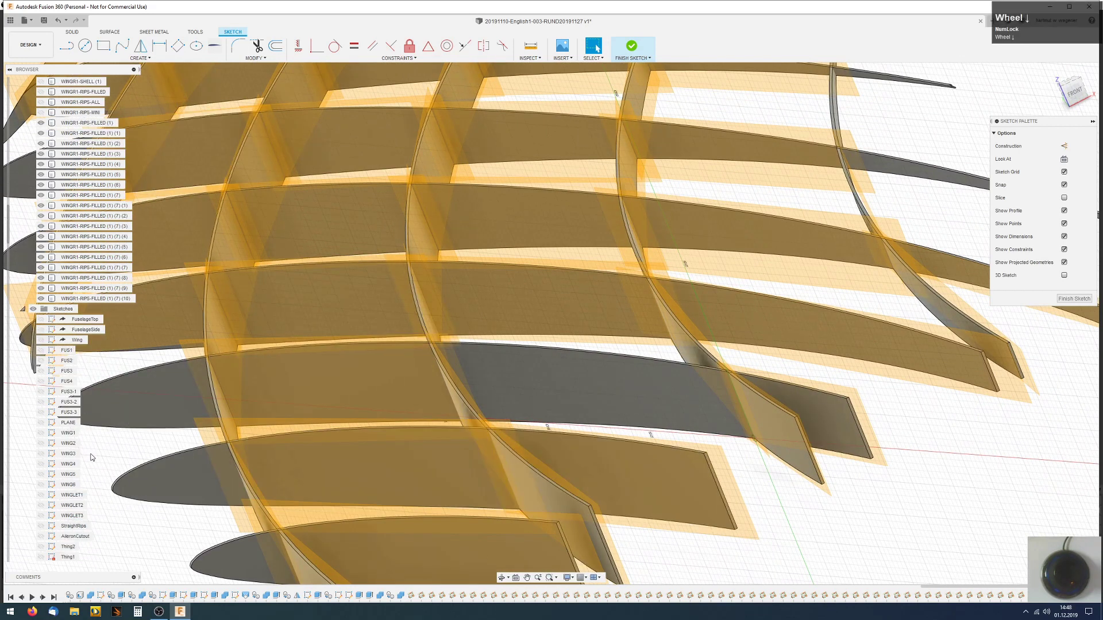
scroll(91, 457, "down", 13)
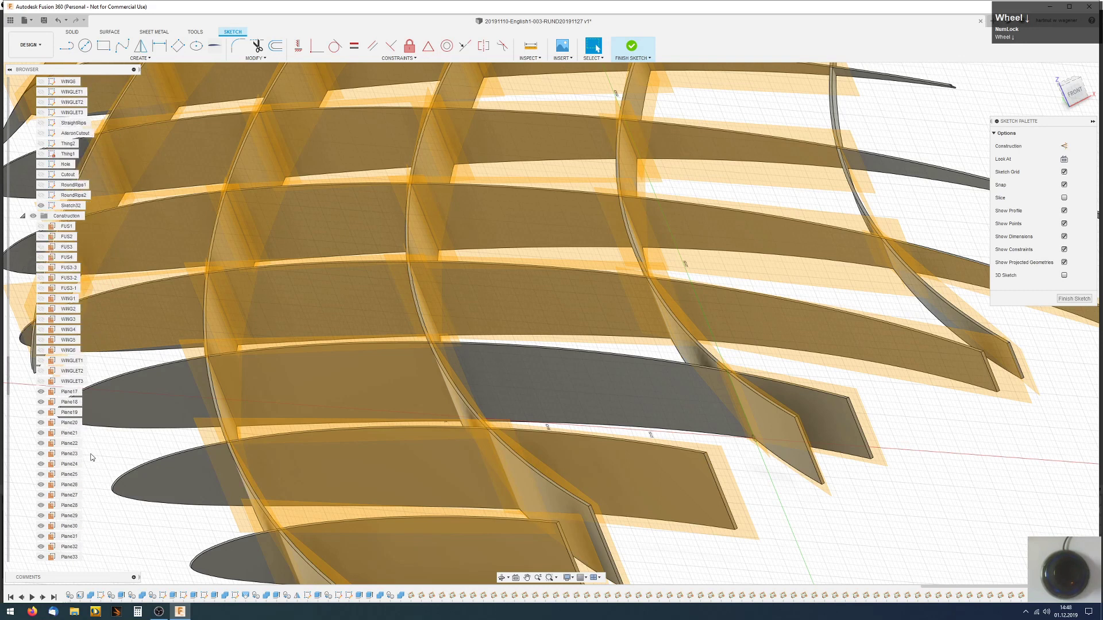
left_click(68, 392)
scroll(74, 441, "down", 1)
scroll(73, 441, "down", 12)
scroll(74, 441, "down", 1)
left_click(67, 557, "shift")
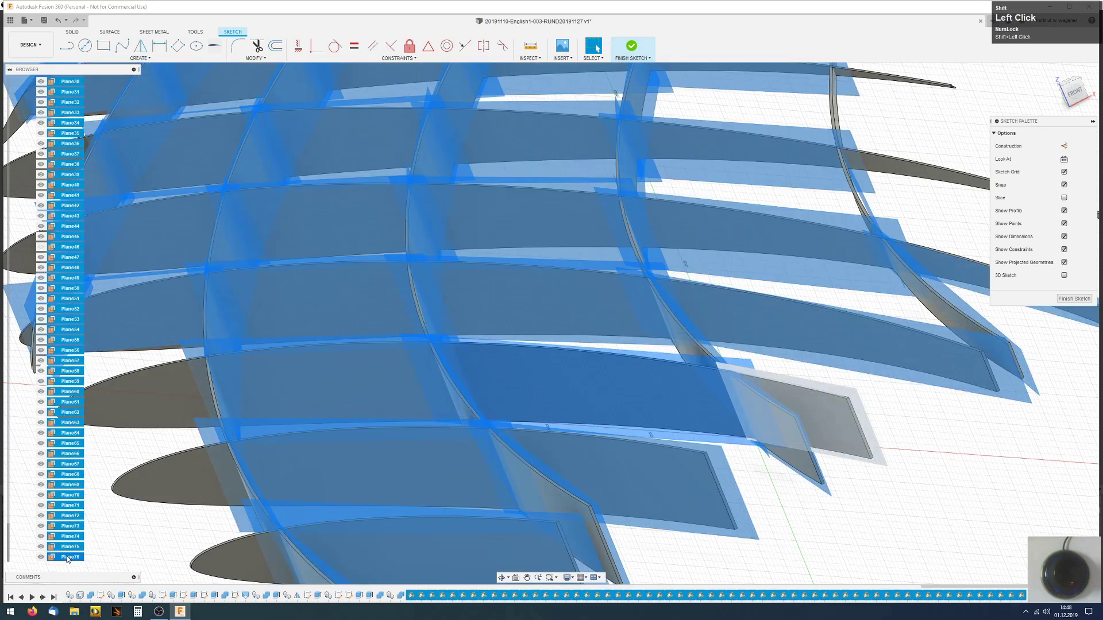
key("v")
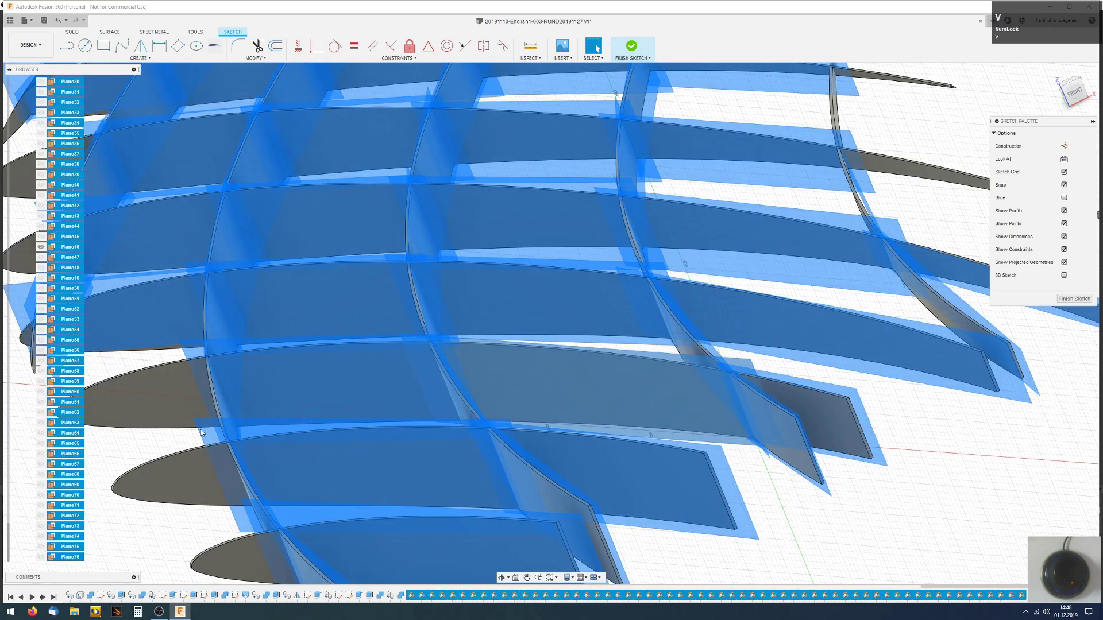
- Hide the rib body WINGR1-RIPS-FILLED (1)
scroll(76, 202, "up", 1)
scroll(76, 202, "up", 10)
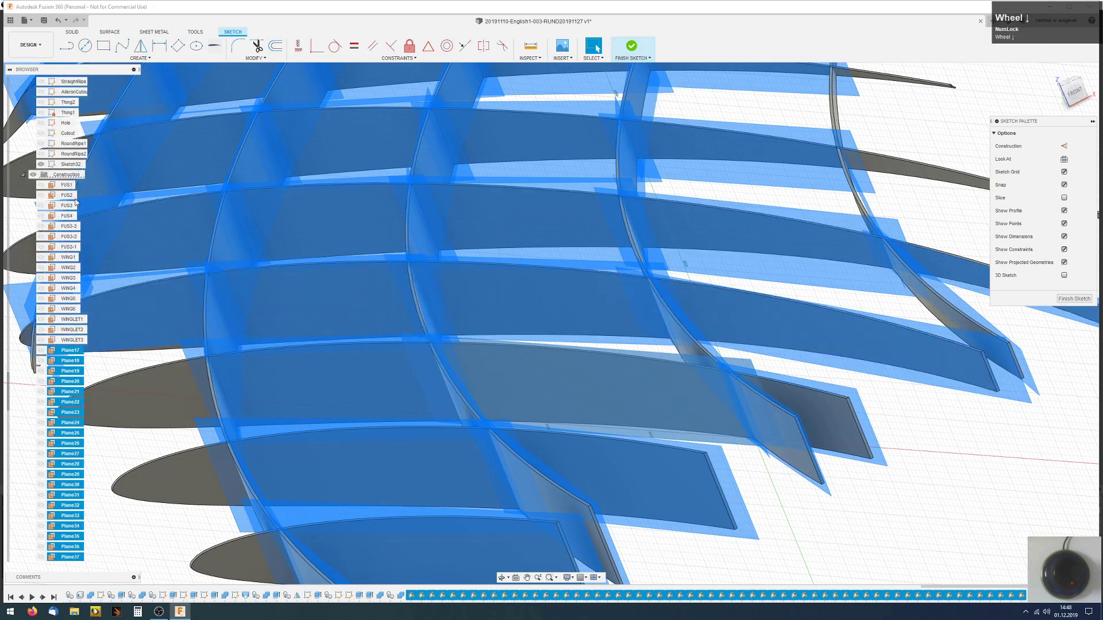
scroll(76, 201, "up", 3)
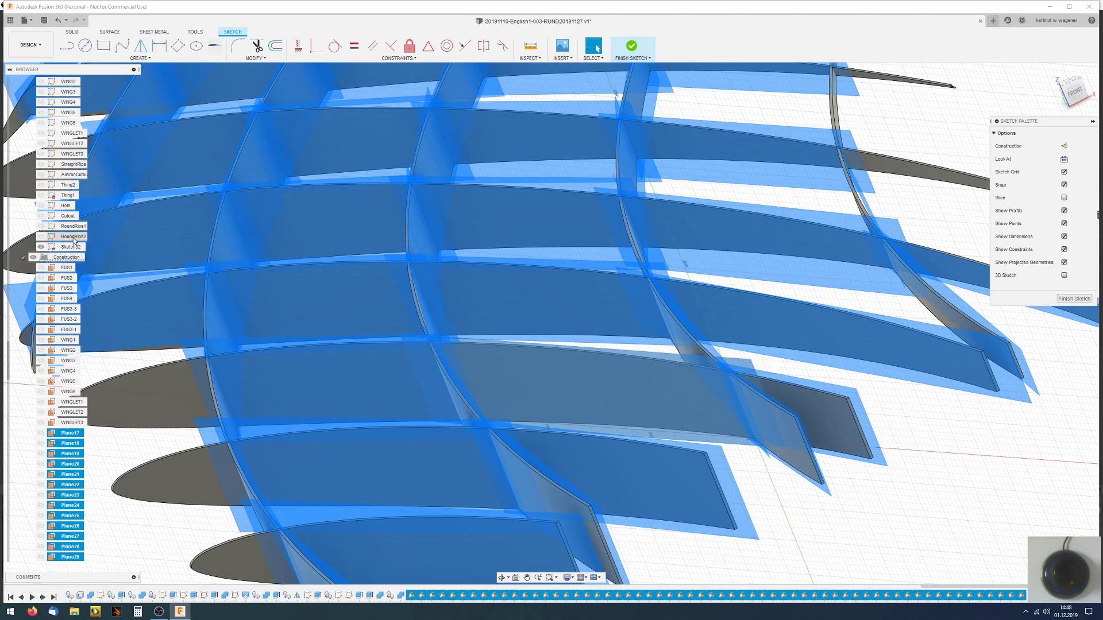
scroll(76, 246, "up", 5)
scroll(76, 246, "up", 5)
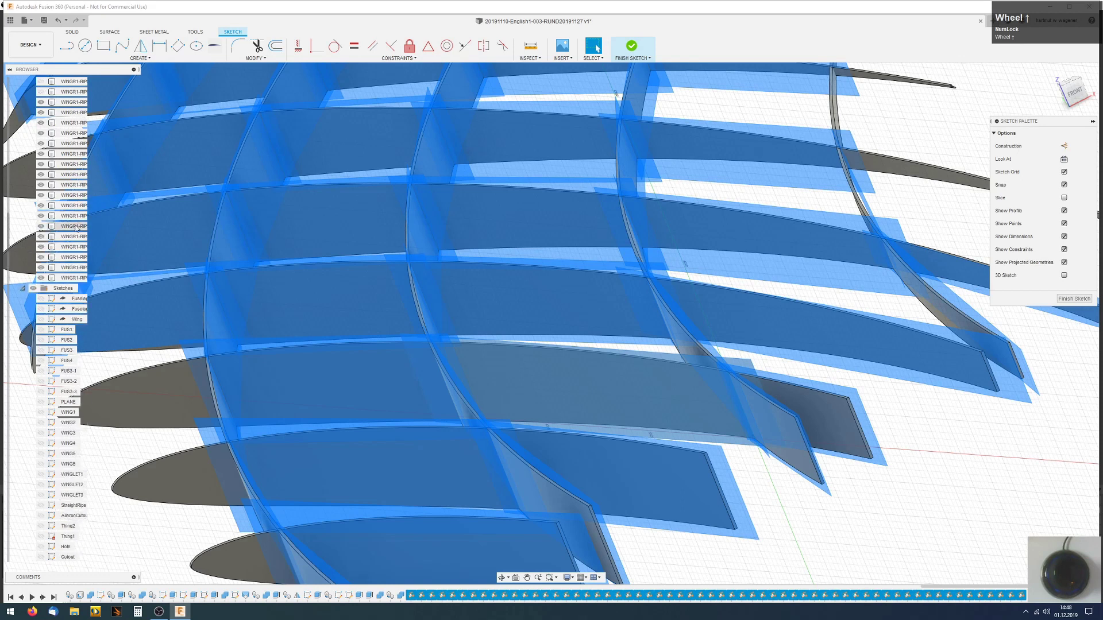
left_click_drag(139, 69, 140, 69)
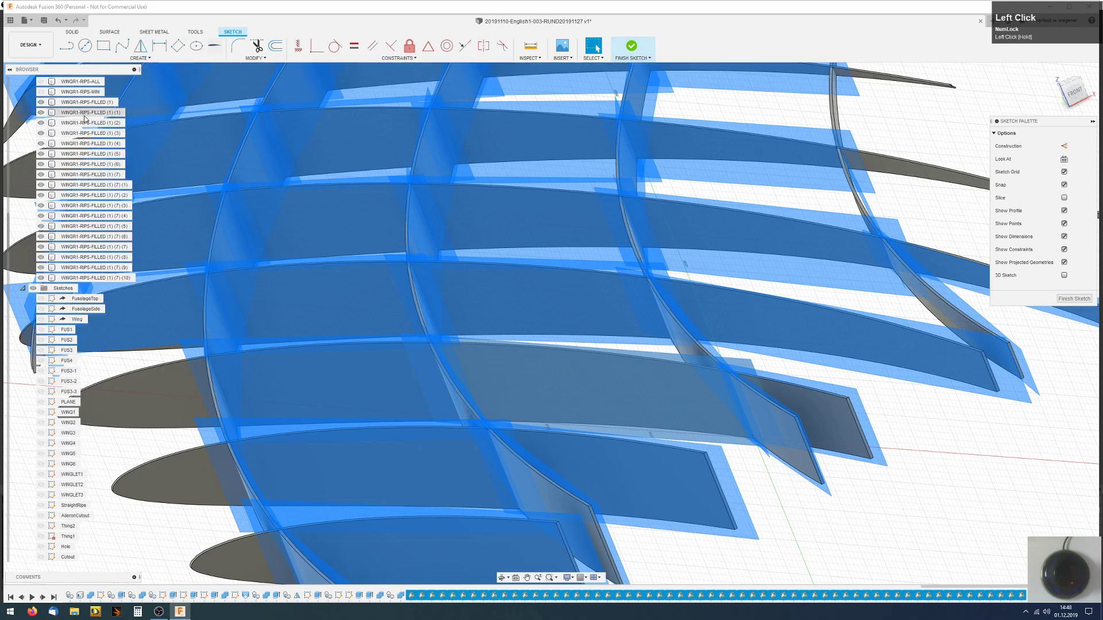
scroll(73, 116, "up", 2)
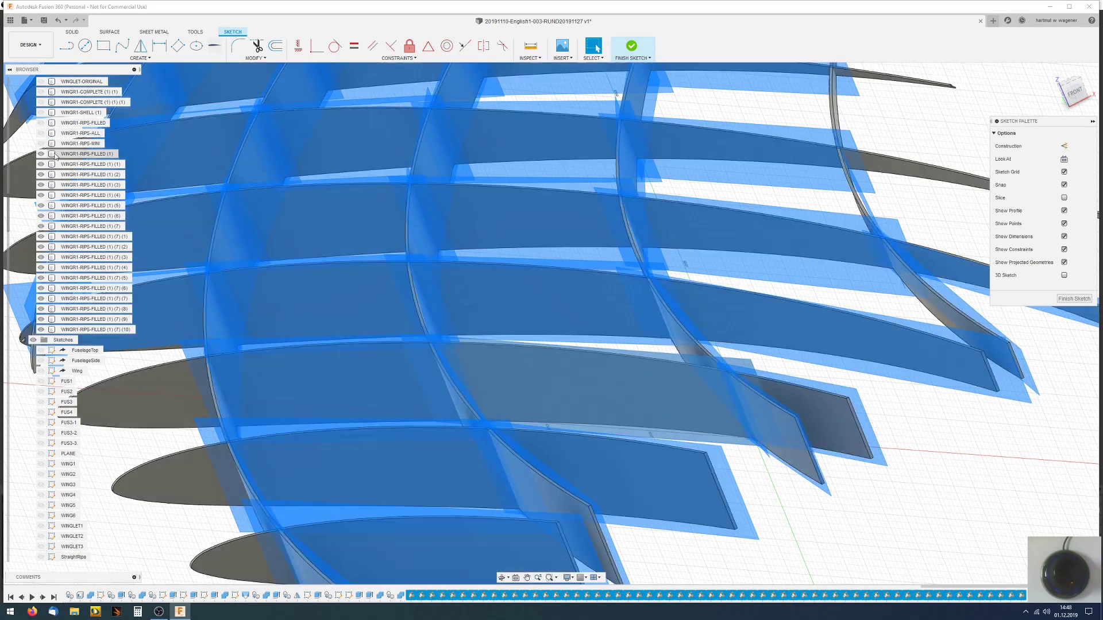
left_click(48, 156)
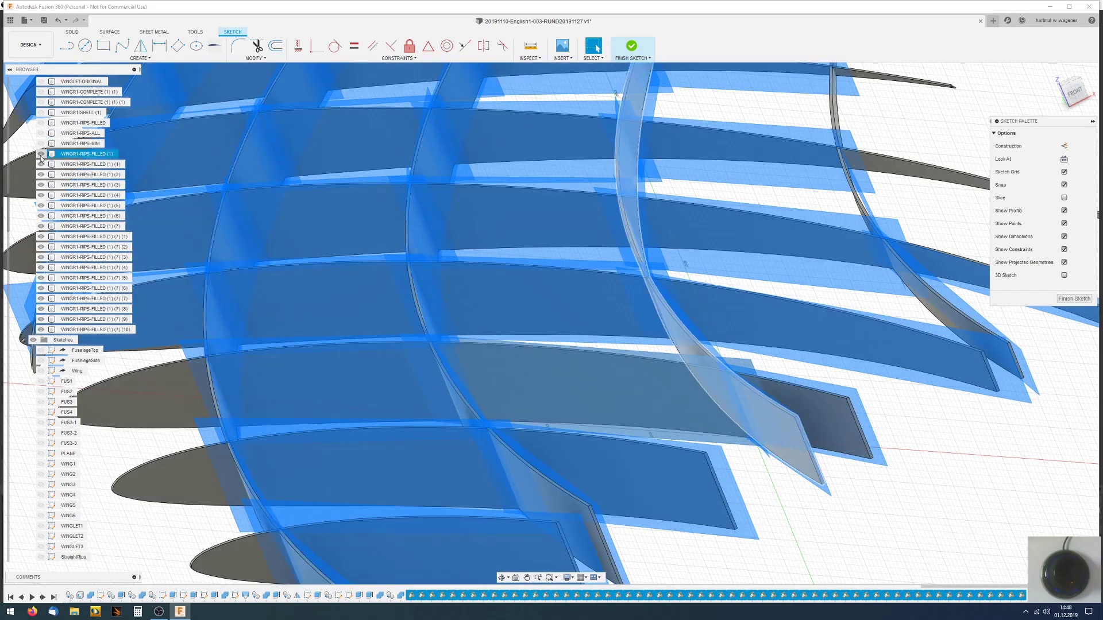
middle_click(905, 440)
middle_click_drag(910, 432, 795, 402)
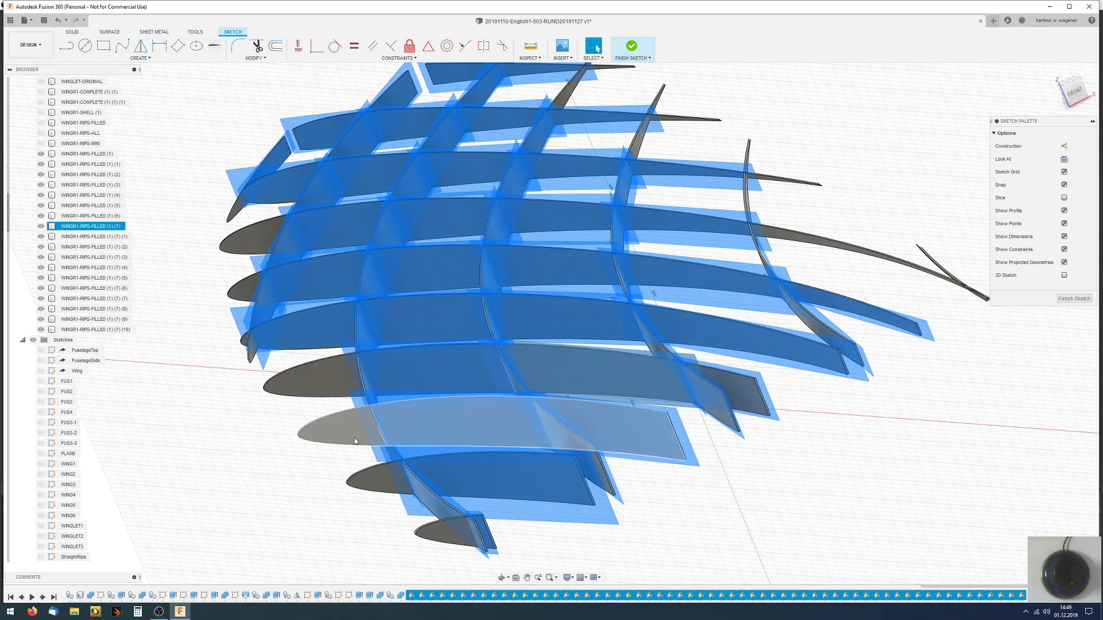
scroll(650, 359, "down", 3)
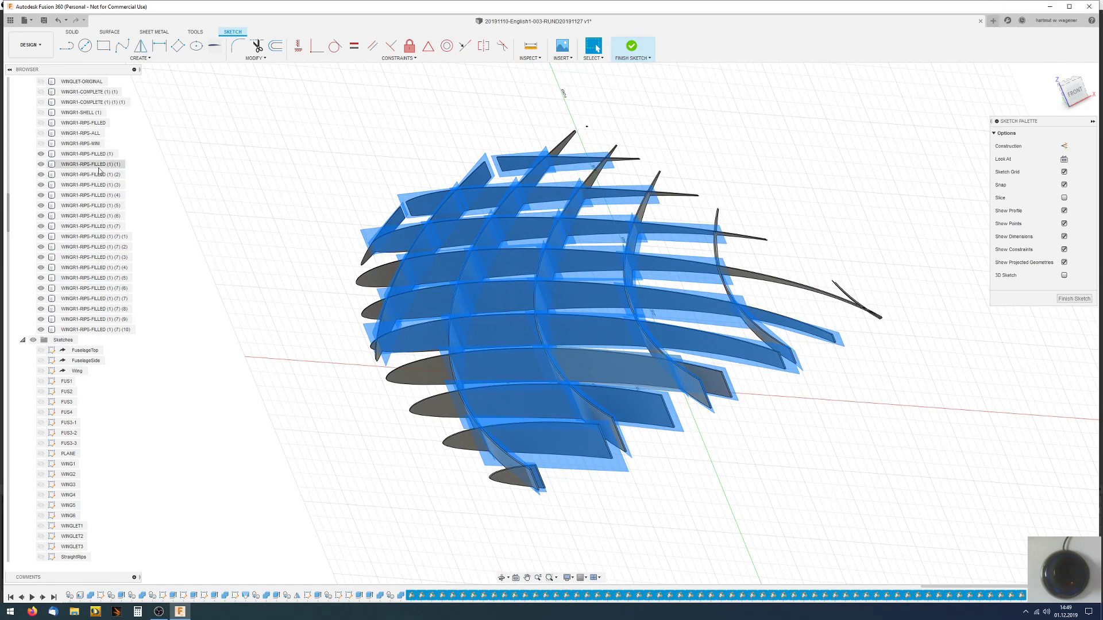
left_click(39, 155)
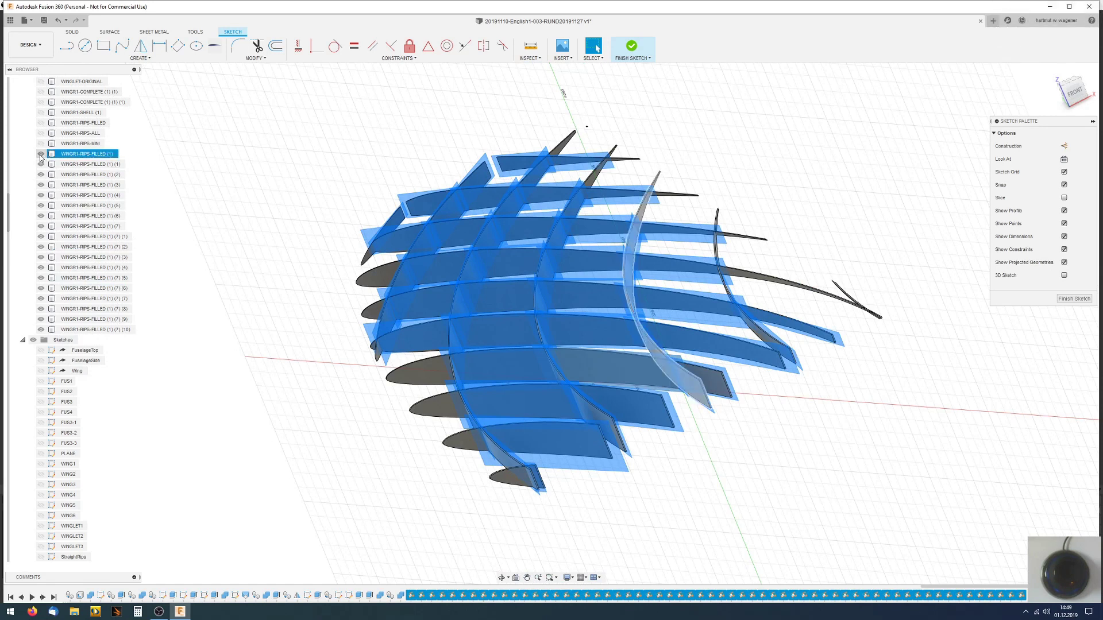
left_click(40, 155)
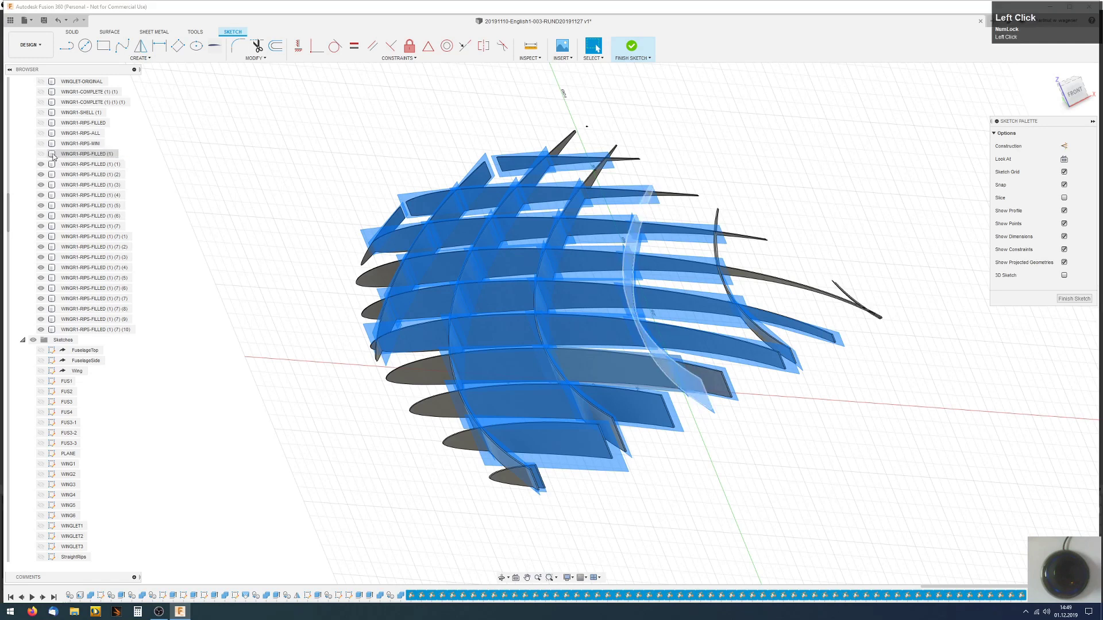
- Hide the remaining rib bodies by selecting WINGR1-RIPS-FILLED (1) through WINGR1-RIPS-FILLED (1) (7) (10) as one group
left_click(51, 154)
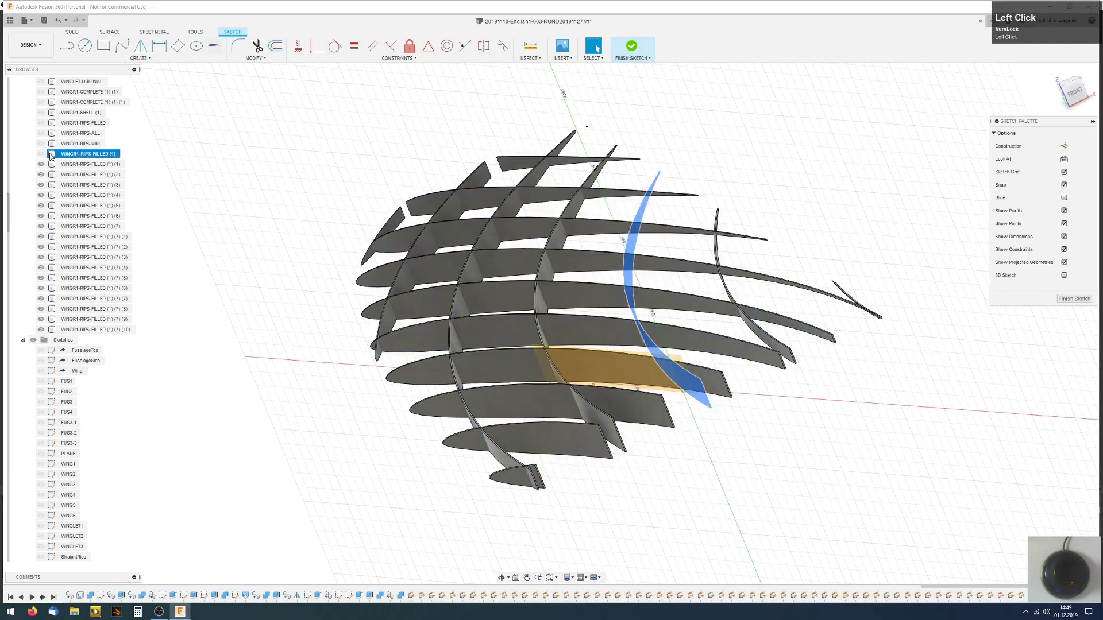
left_click(53, 330, "shift")
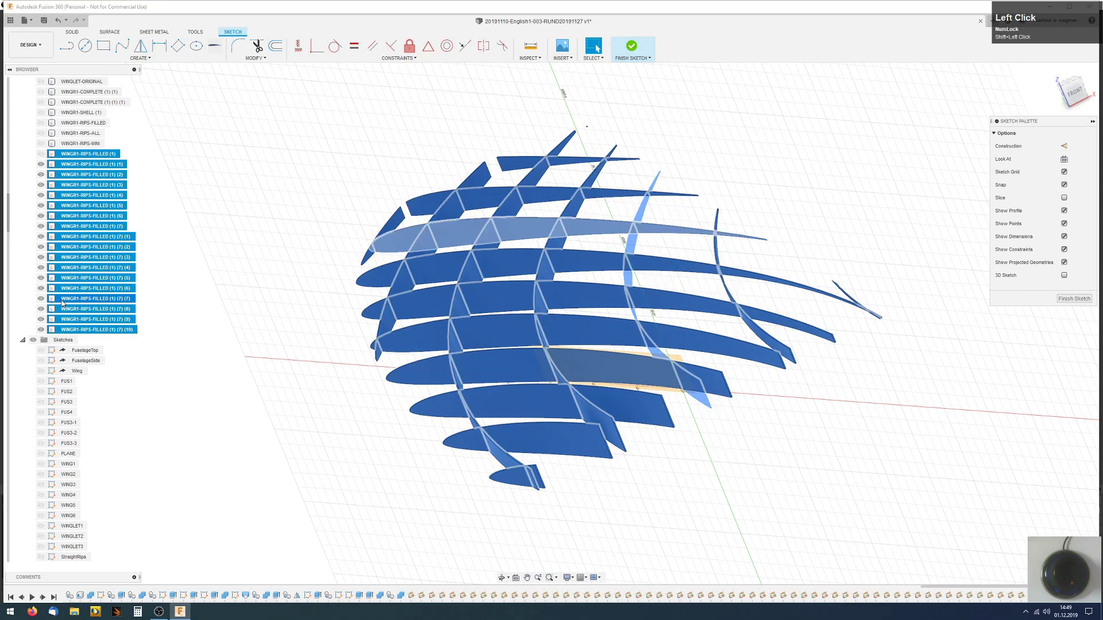
left_click(41, 154)
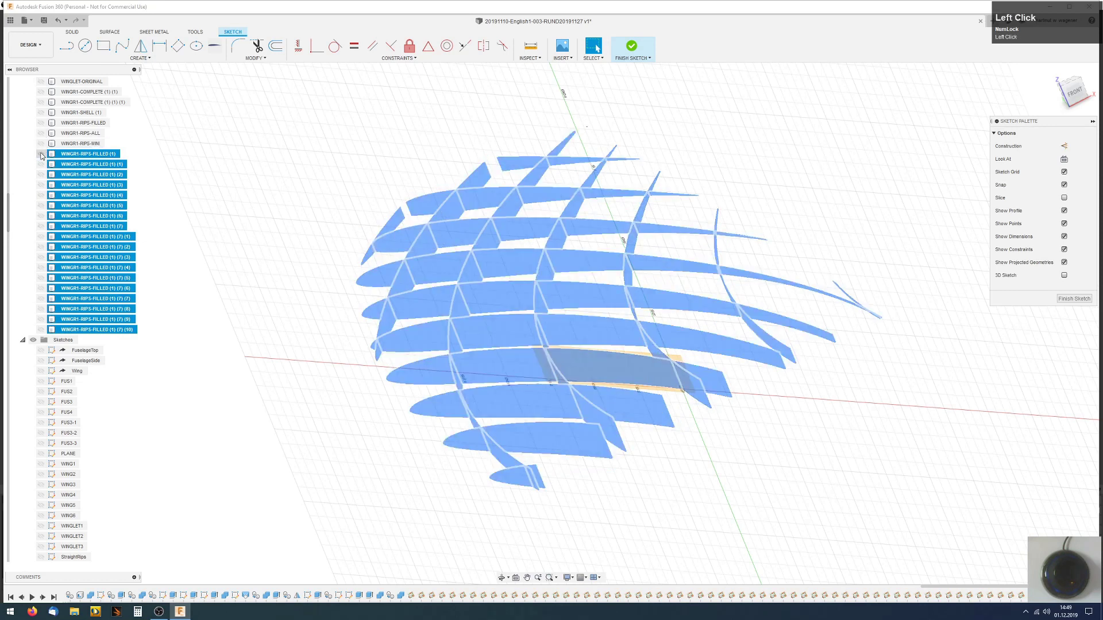
- Show rib bodies WINGR1-RIPS-FILLED (1) (7) (3) back through (1) (7) one at a time to find the rib on the sketch plane
scroll(688, 462, "up", 1)
scroll(688, 457, "up", 3)
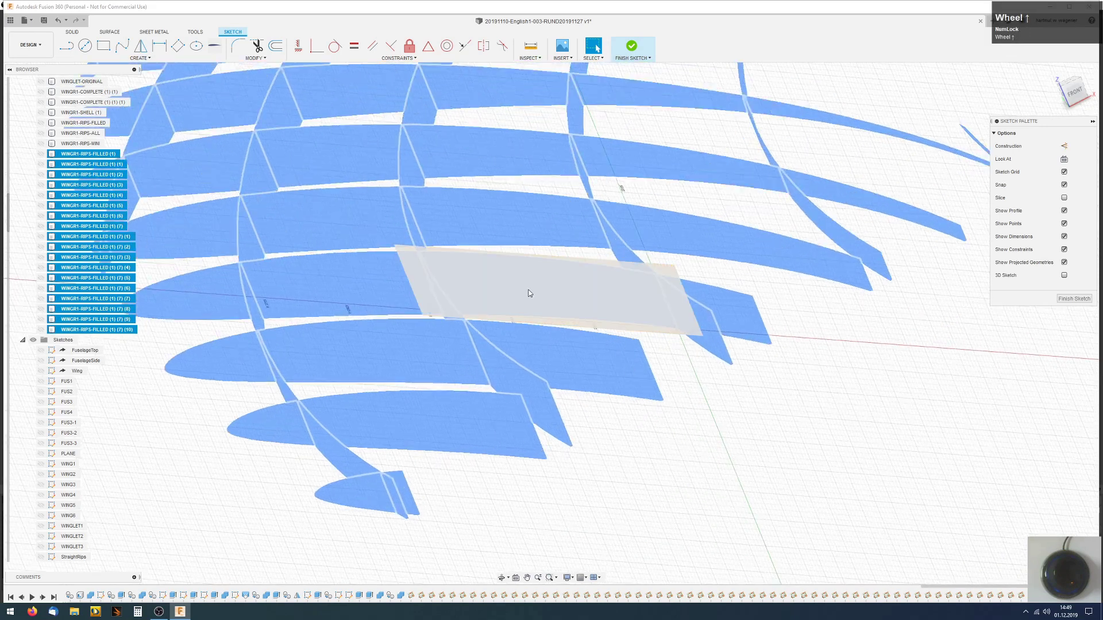
scroll(533, 380, "up", 2)
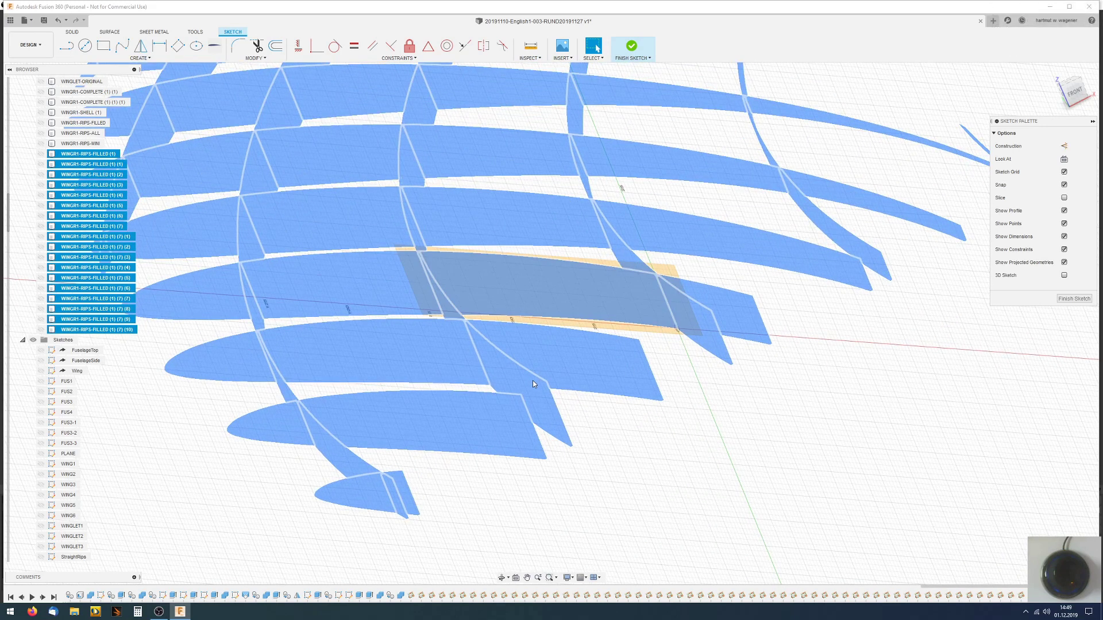
left_click(41, 249)
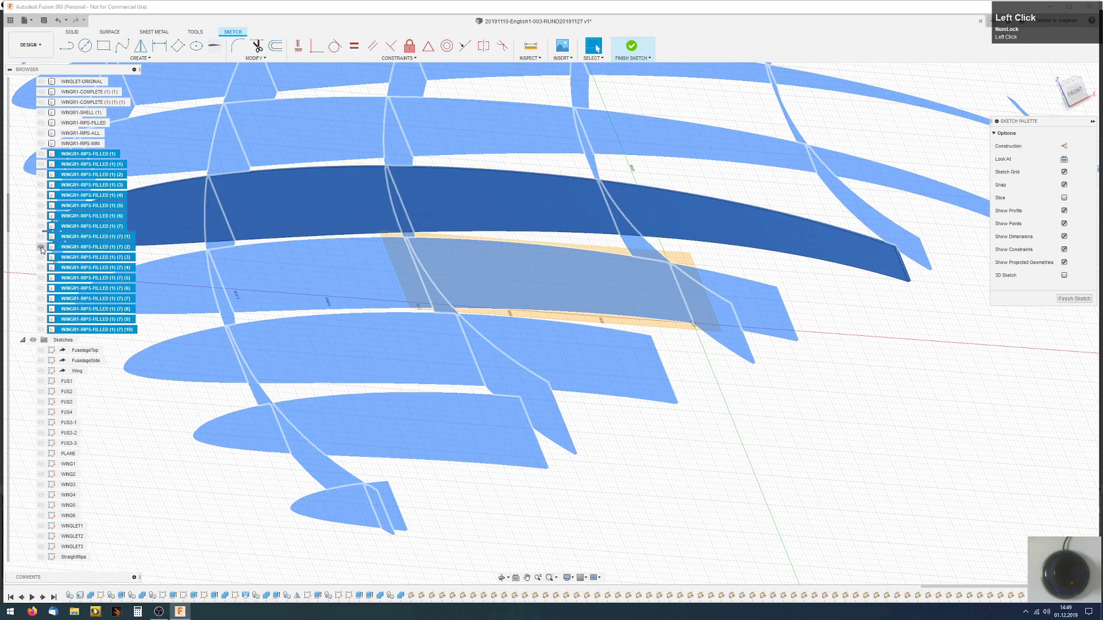
left_click(41, 250)
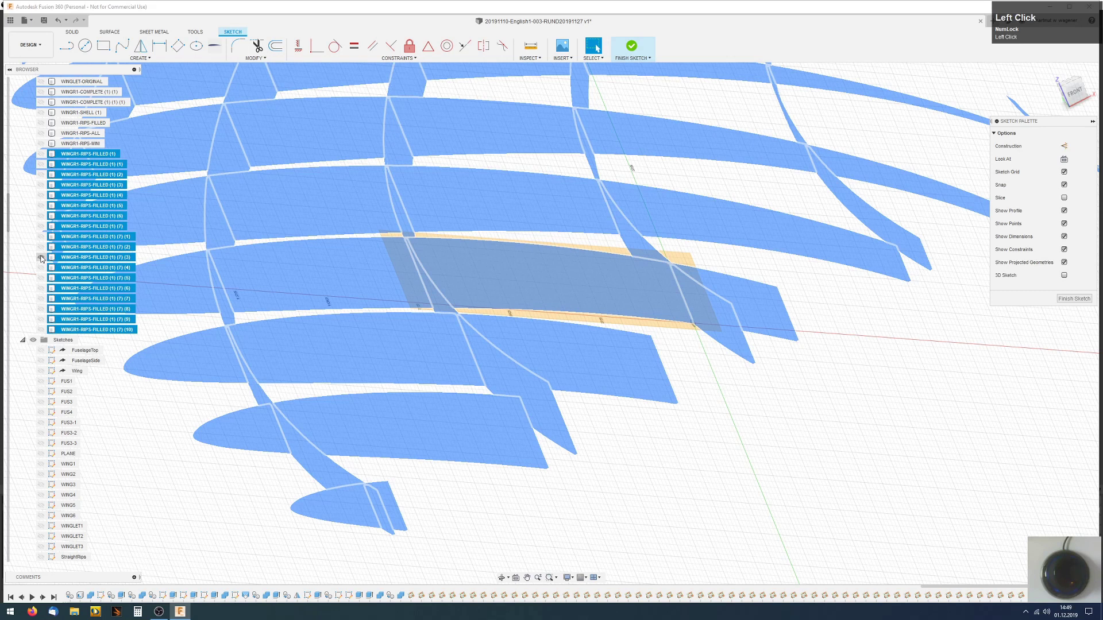
scroll(291, 273, "down", 3)
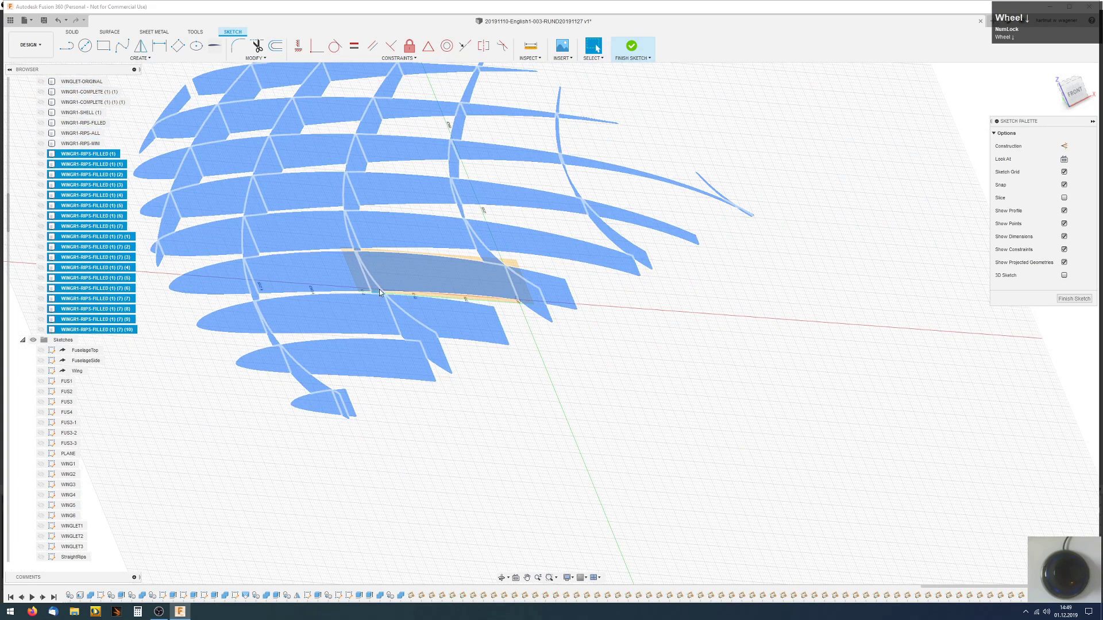
left_click(41, 258)
left_click(40, 247)
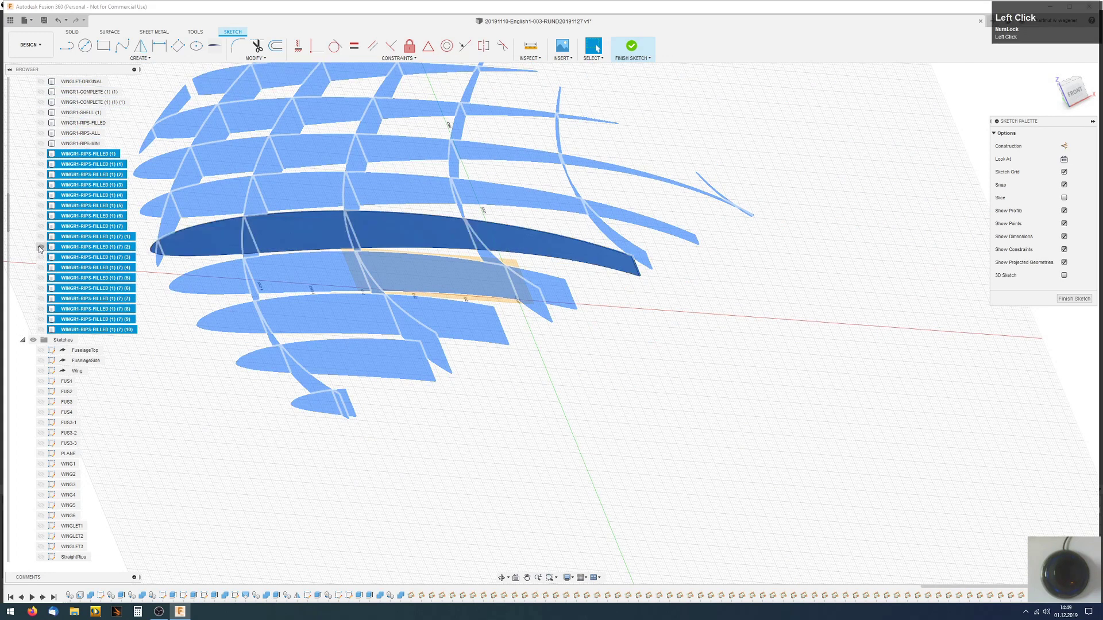
left_click(40, 236)
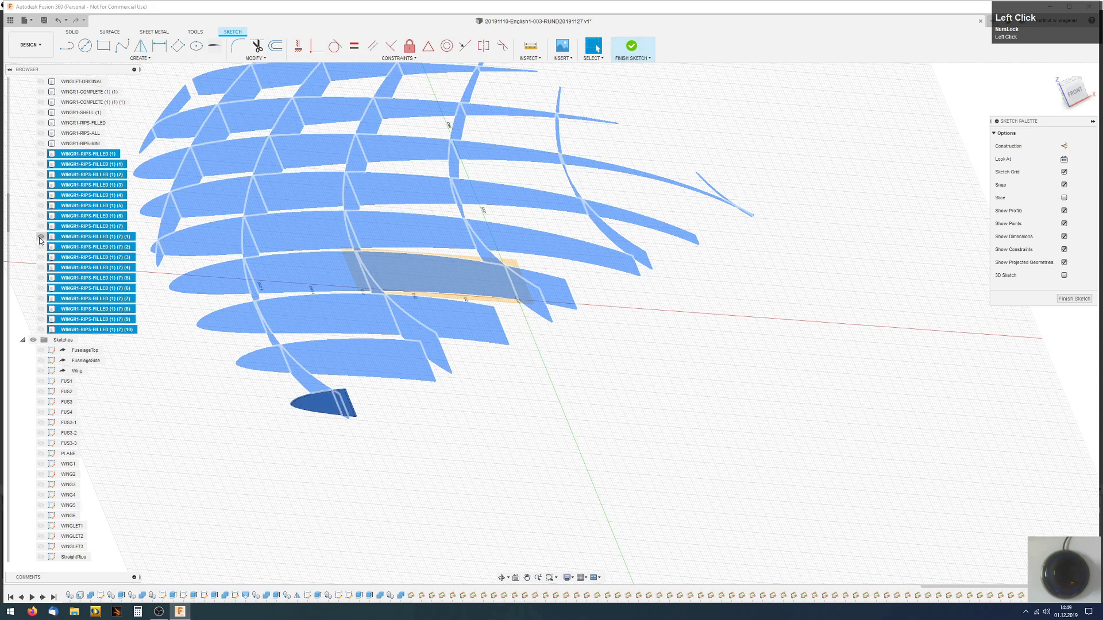
left_click(40, 226)
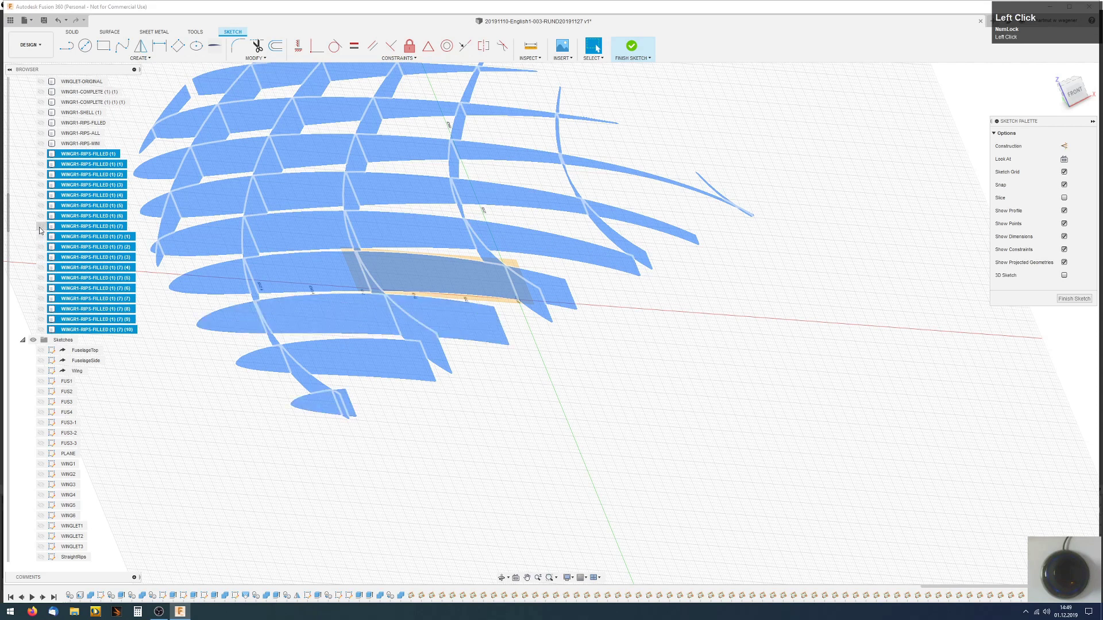
- Check rib bodies WINGR1-RIPS-FILLED (1) (6) back through (1) by toggling each one's visibility against the sketch plane
left_click(40, 216)
left_click(41, 207)
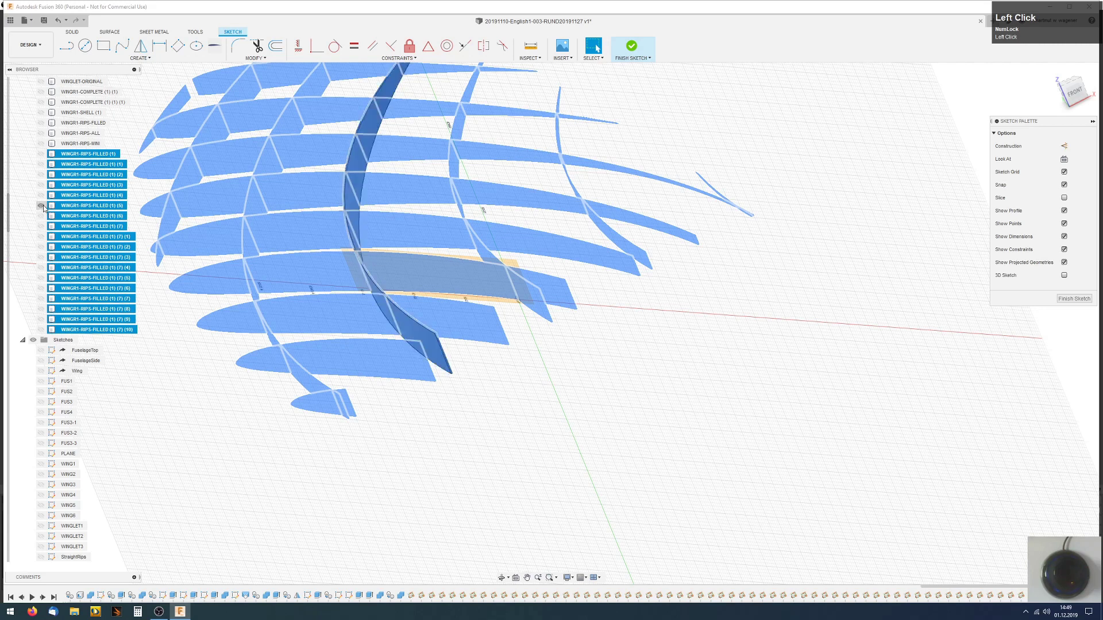
left_click(40, 195)
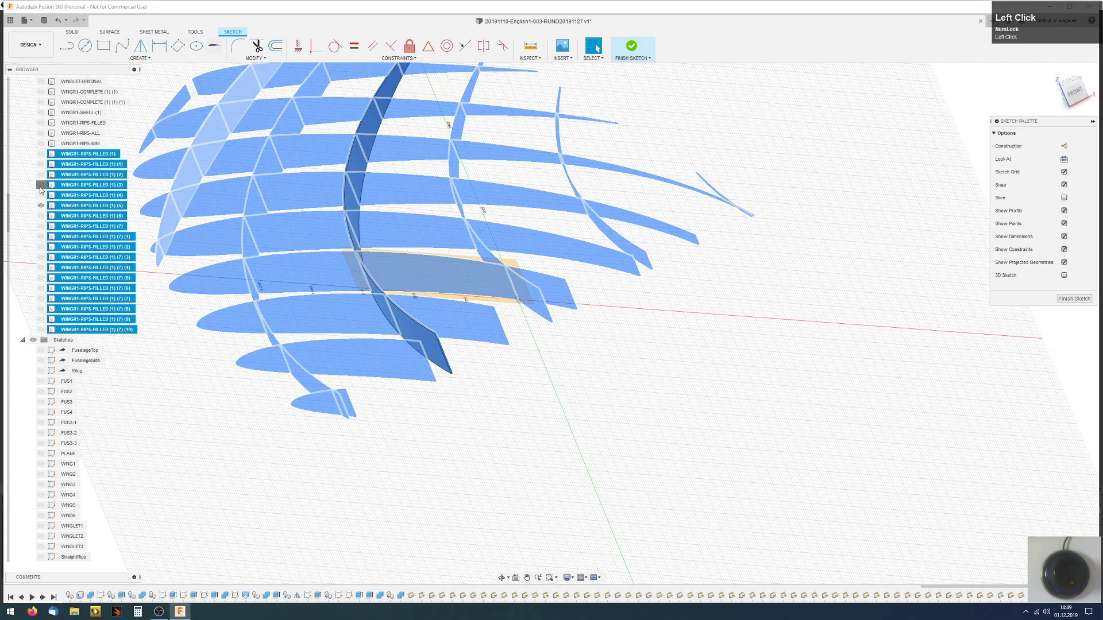
left_click(41, 187)
left_click(42, 176)
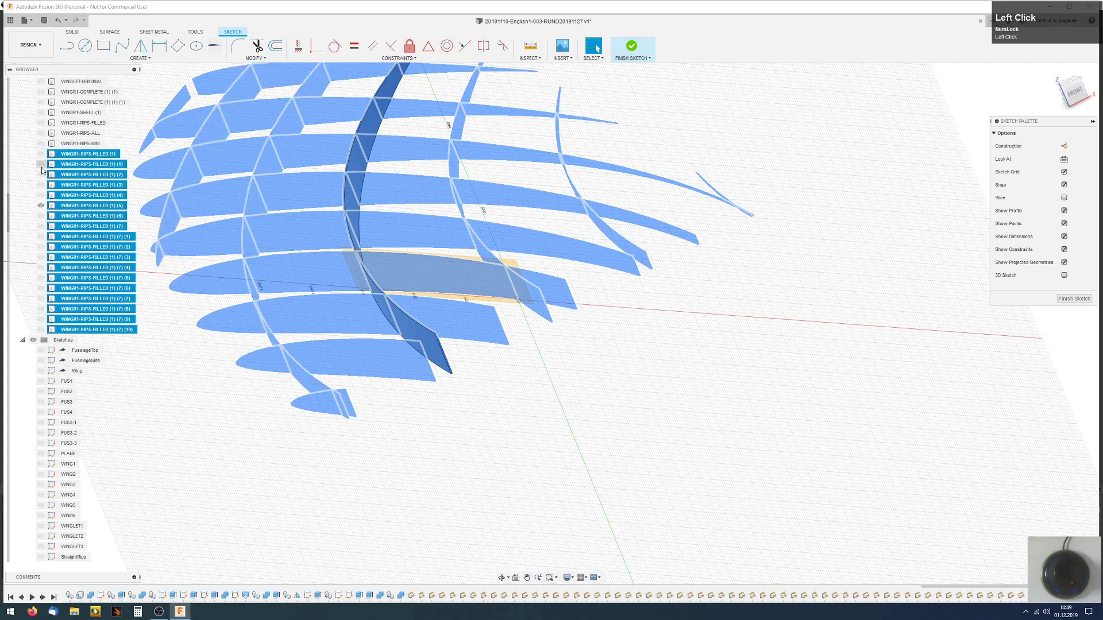
left_click(41, 165)
left_click(41, 154)
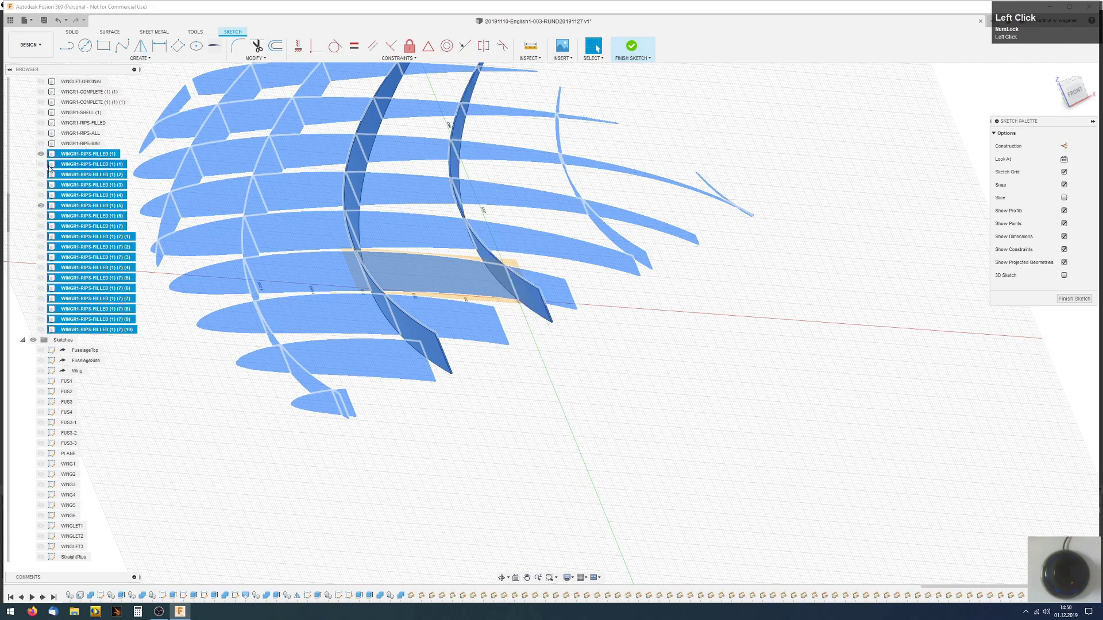
left_click(42, 155)
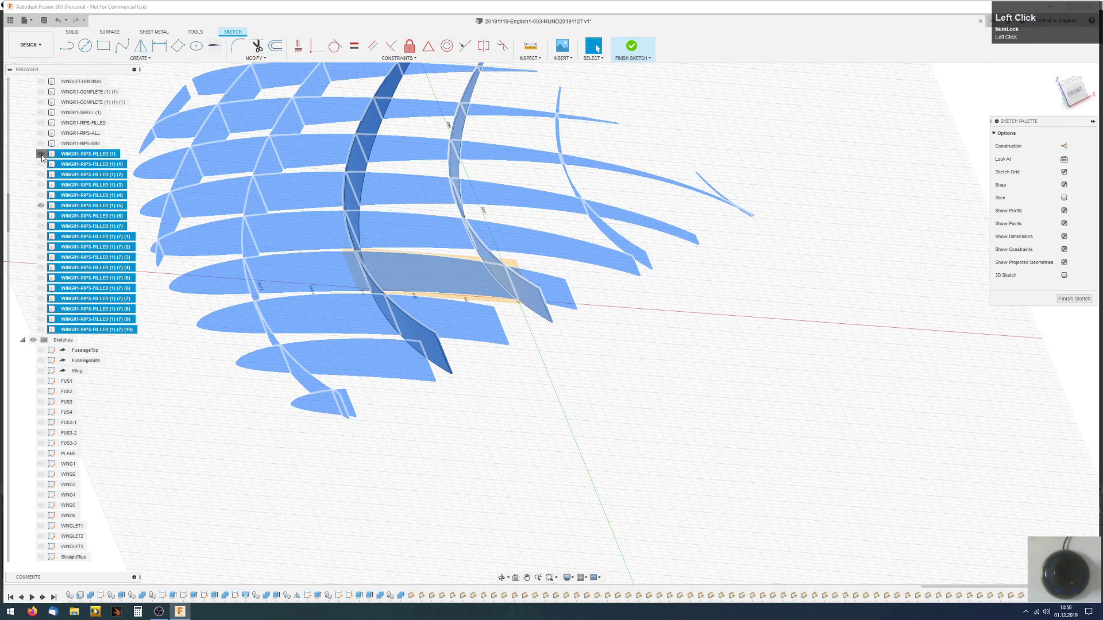
left_click(41, 205)
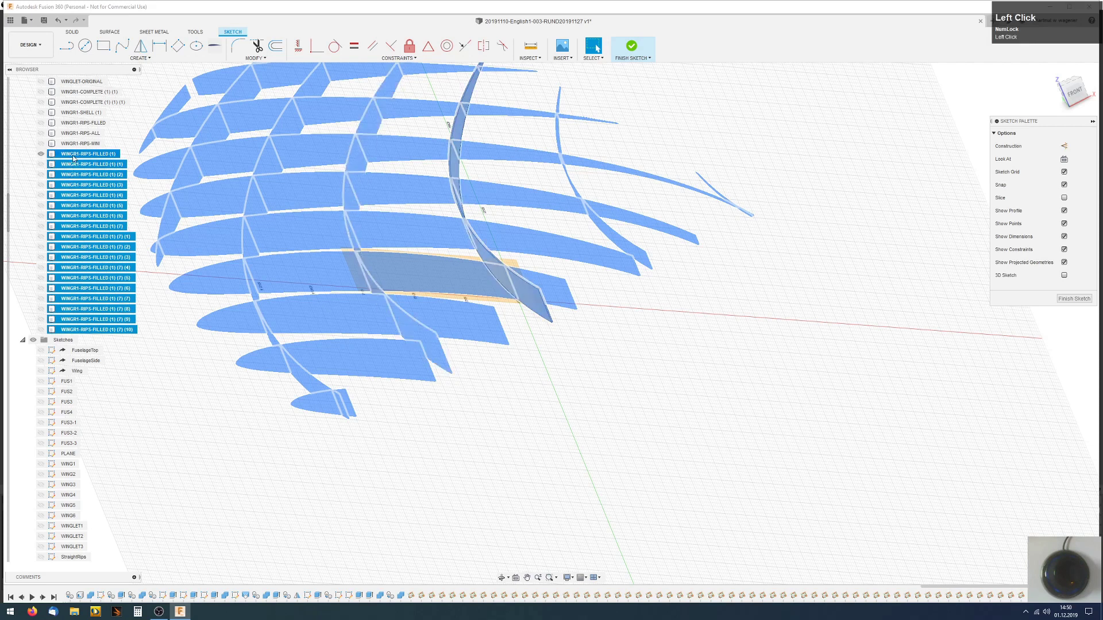
- Show all rib bodies from WINGR1-RIPS-FILLED (1) to (1) (7) (10) again and select the rib lying on the sketch plane
left_click(64, 331, "shift")
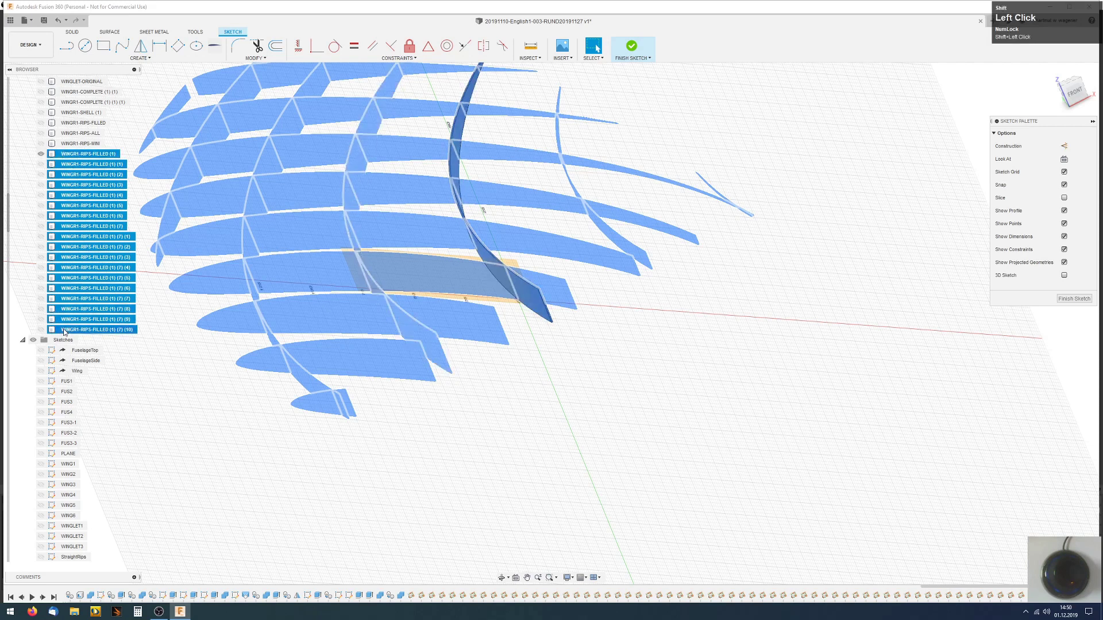
key("v")
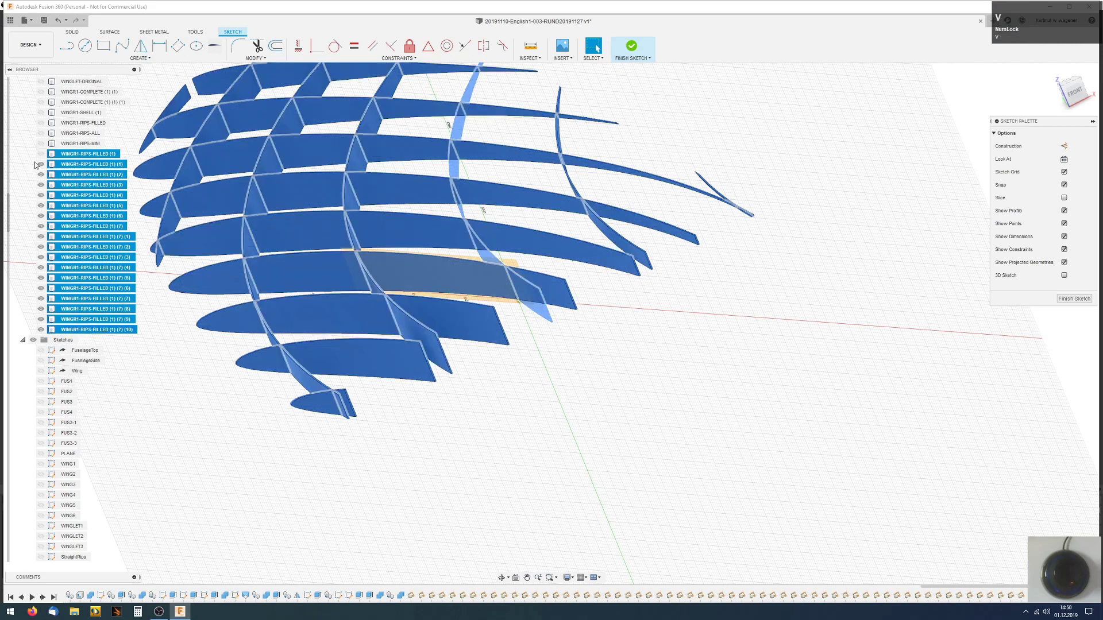
left_click(40, 154)
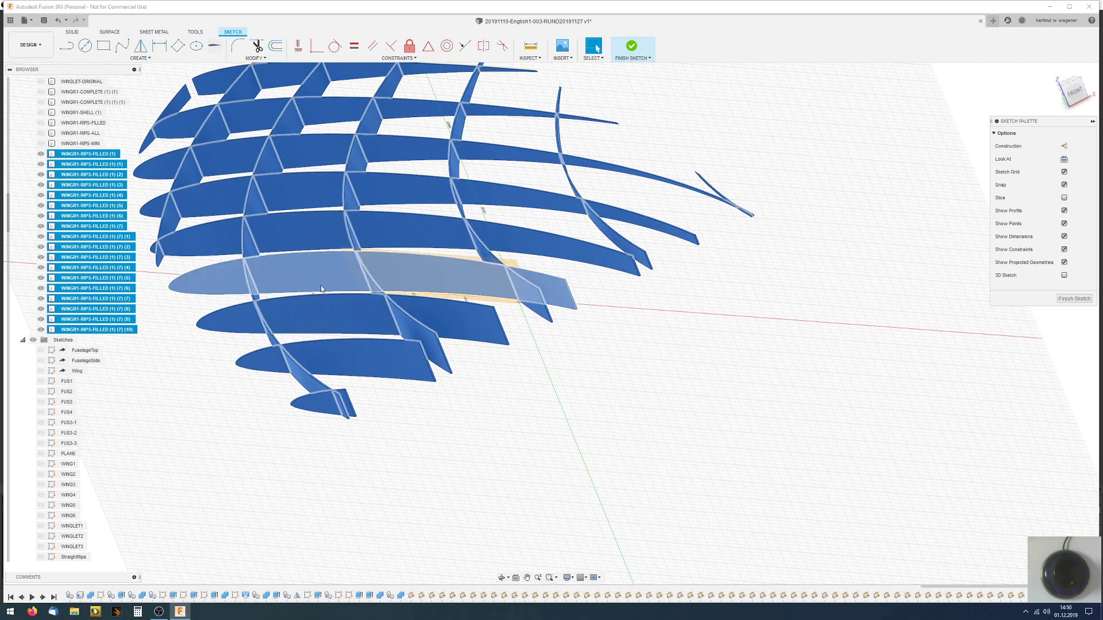
left_click(226, 284)
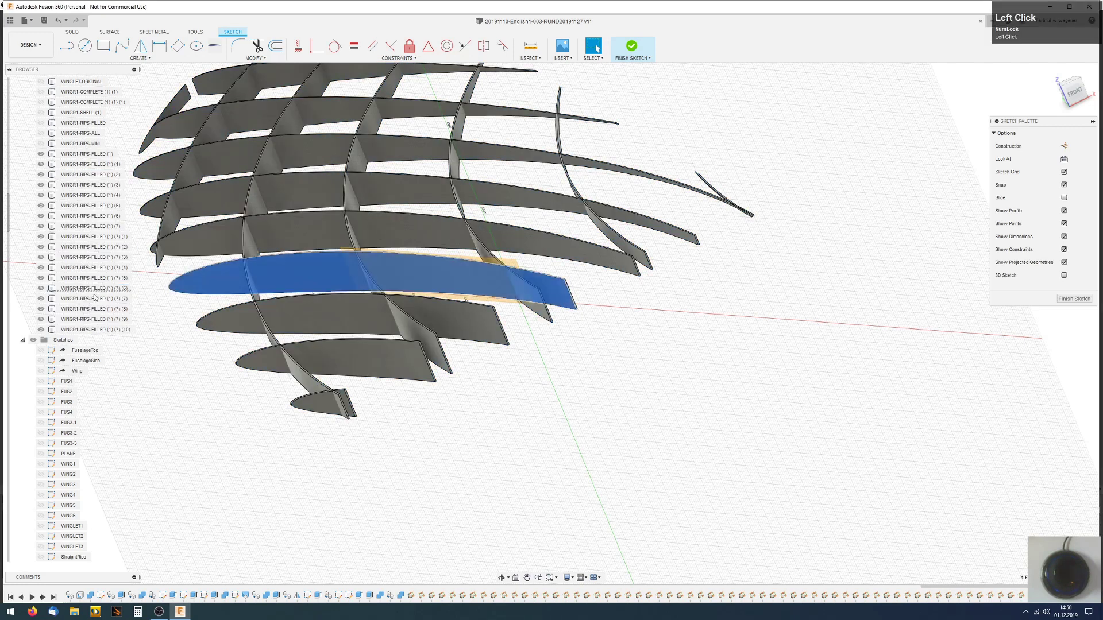
- Rename the rib body lying on the sketch plane, WINGR1-RIPS-FILLED (1) (7) (6), as A
left_click(44, 292)
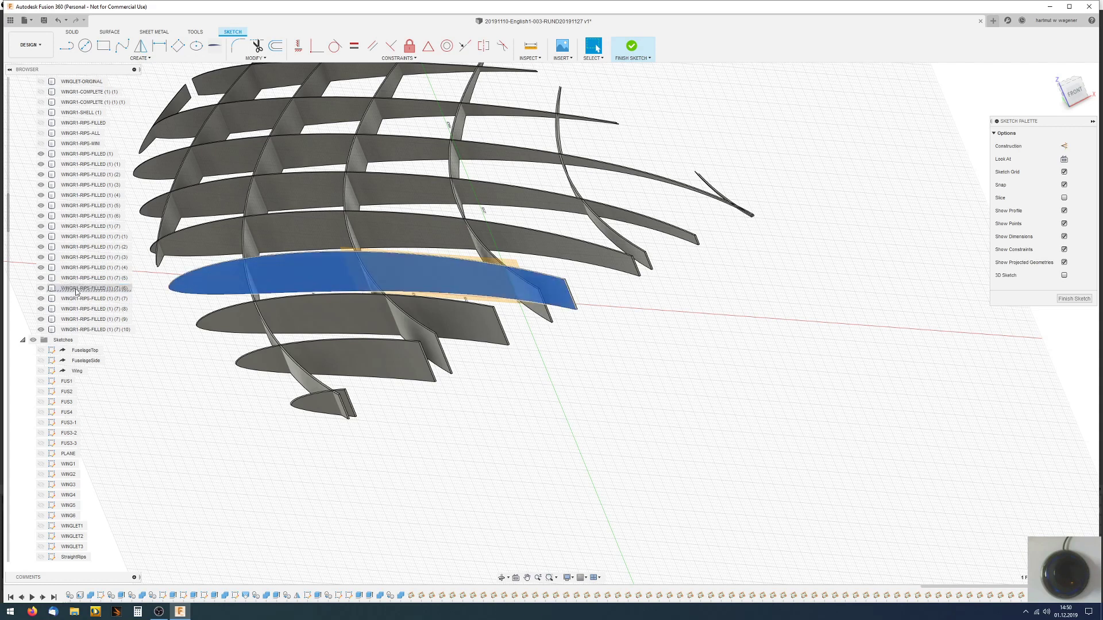
left_click(75, 293)
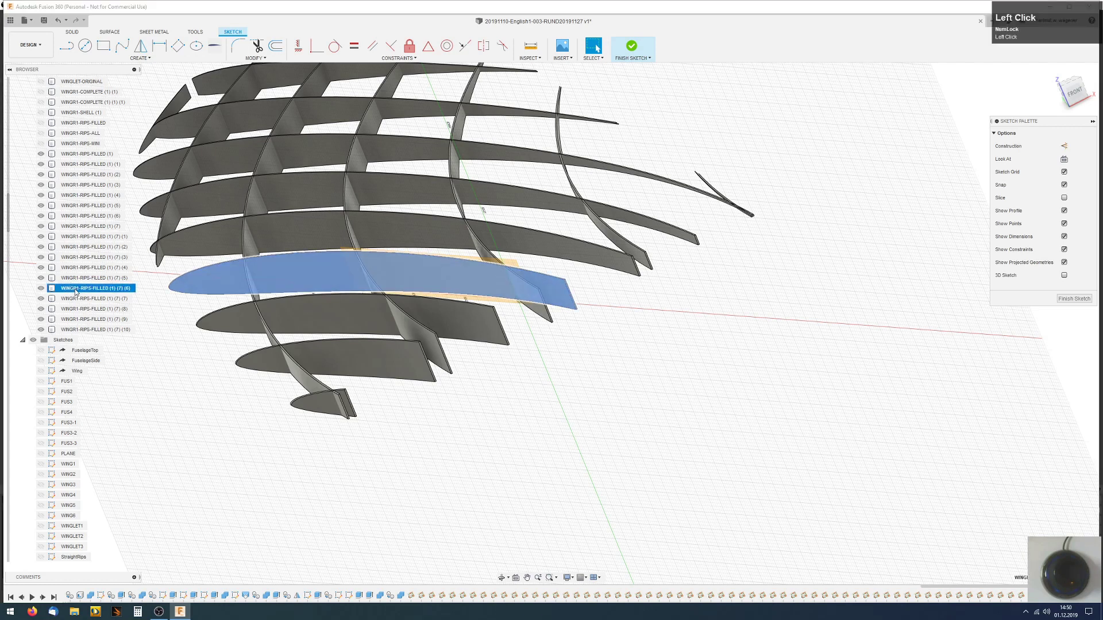
double_click(75, 288)
type("A")
key("Return")
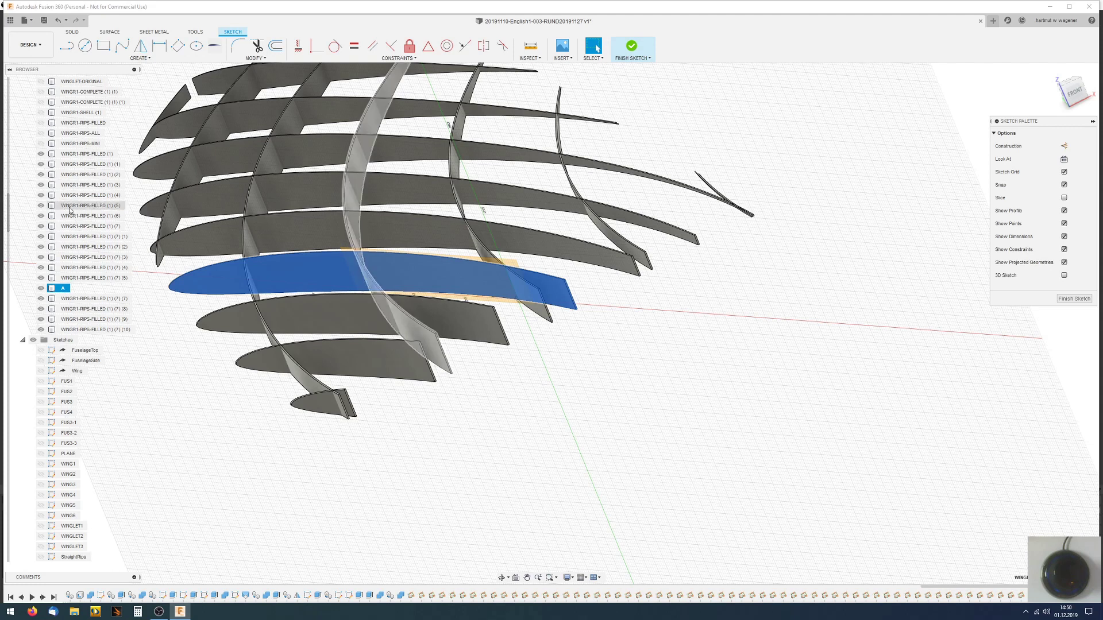
- Rename the crossing curved rib body WINGR1-RIPS-FILLED (1) (5) as X
left_click(66, 207)
left_click(70, 207)
type("X")
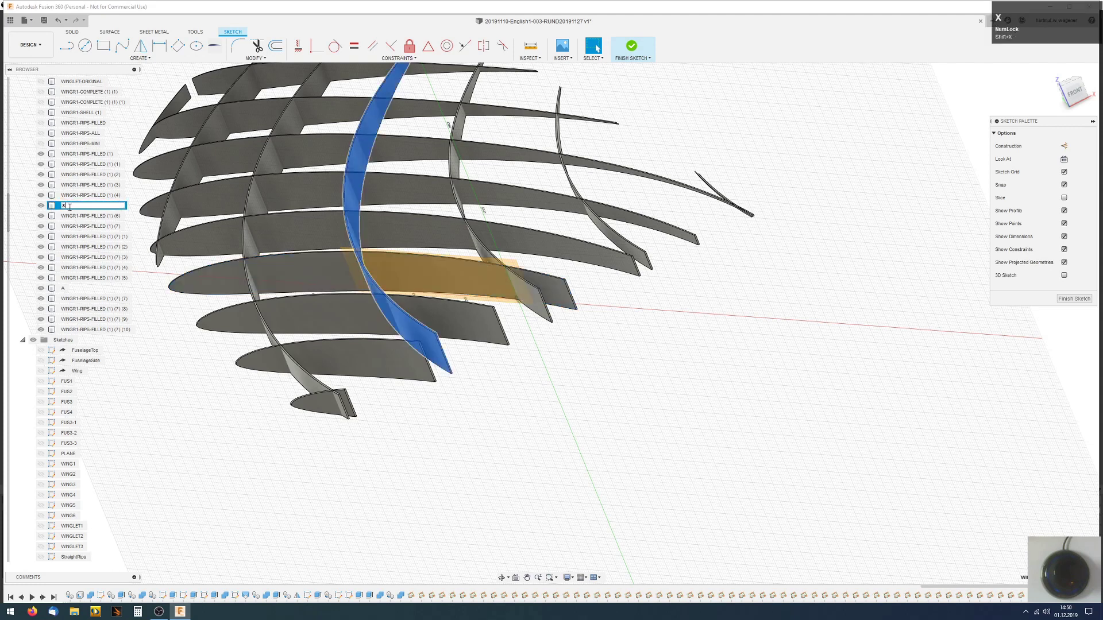
type("1")
key("BackSpace")
- Rename rib body A on the sketch plane as D
left_click(64, 289)
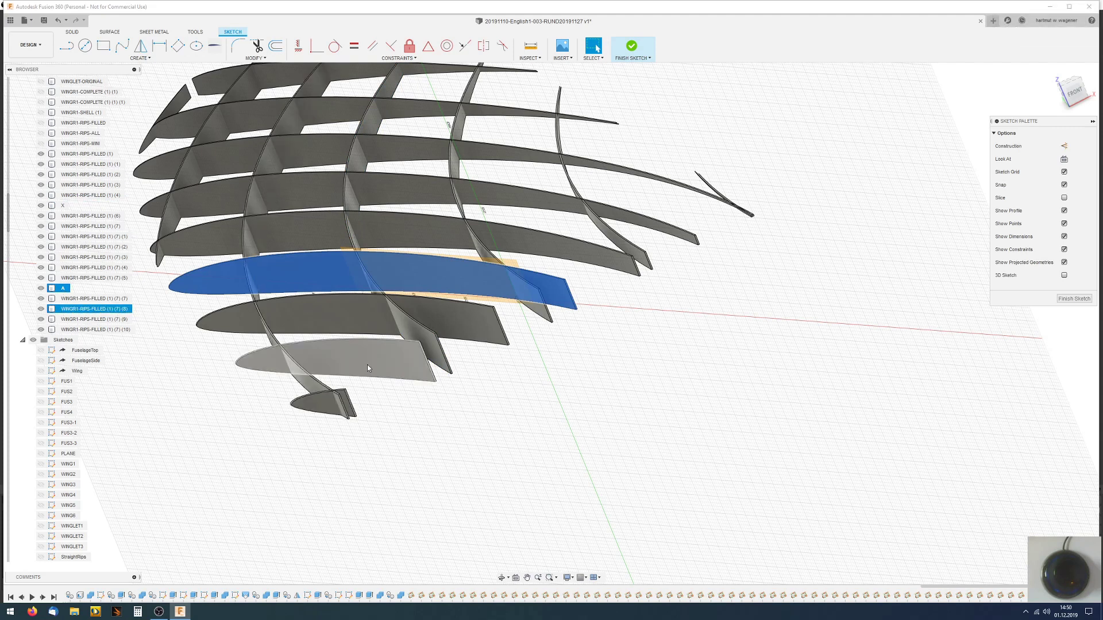
left_click(64, 288)
type("D")
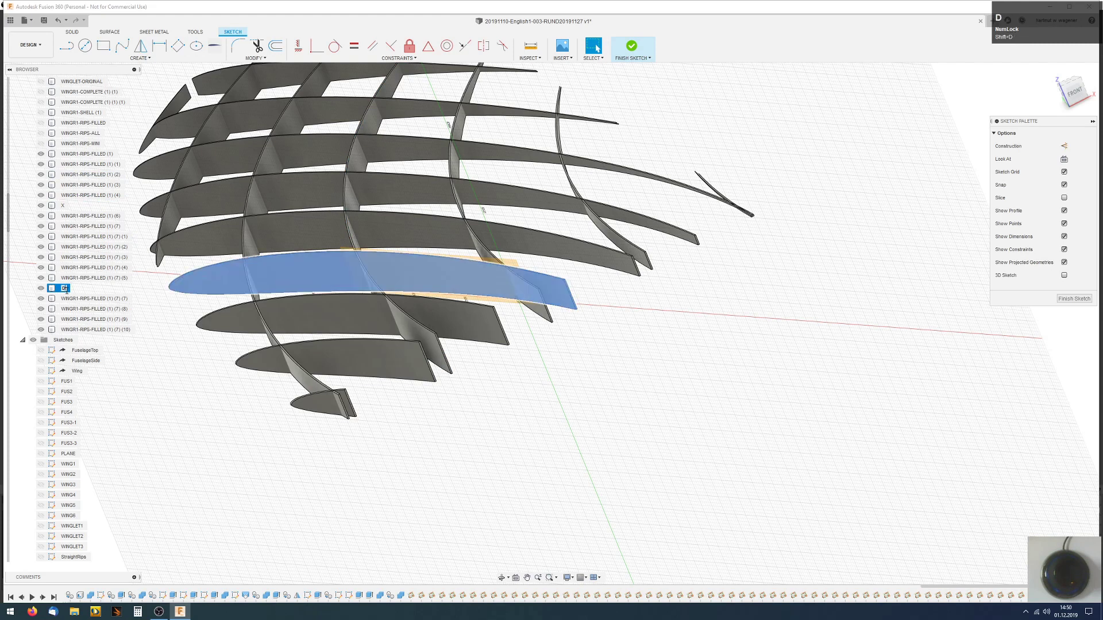
key("Return")
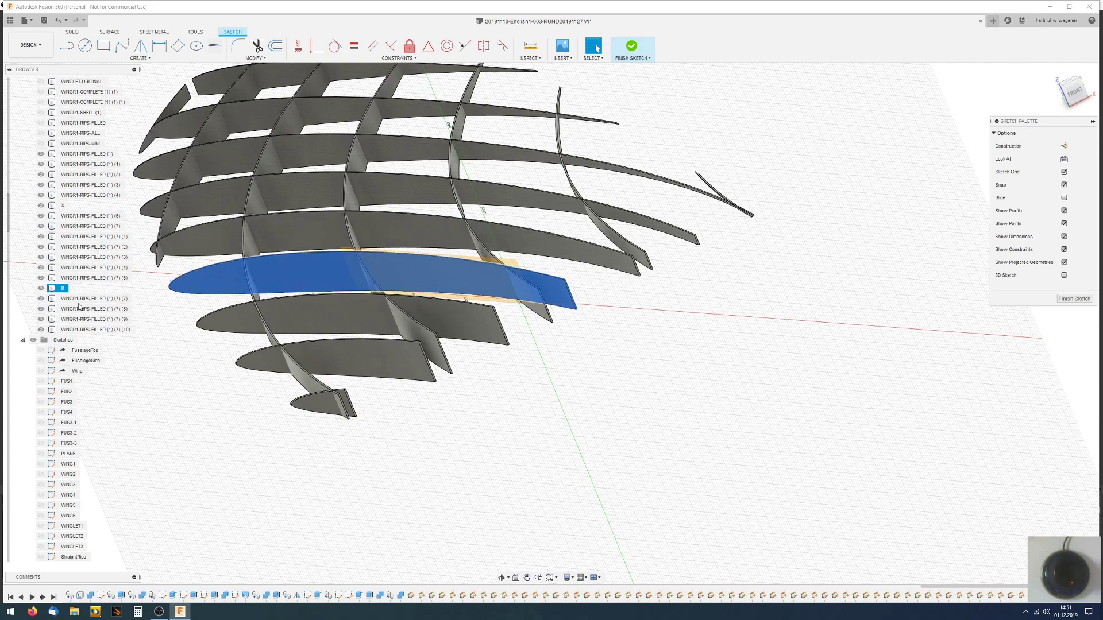
- Rename crossing rib body X as 4 and the neighbouring crossing rib WINGR1-RIPS-FILLED (1) as 5
left_click(64, 206)
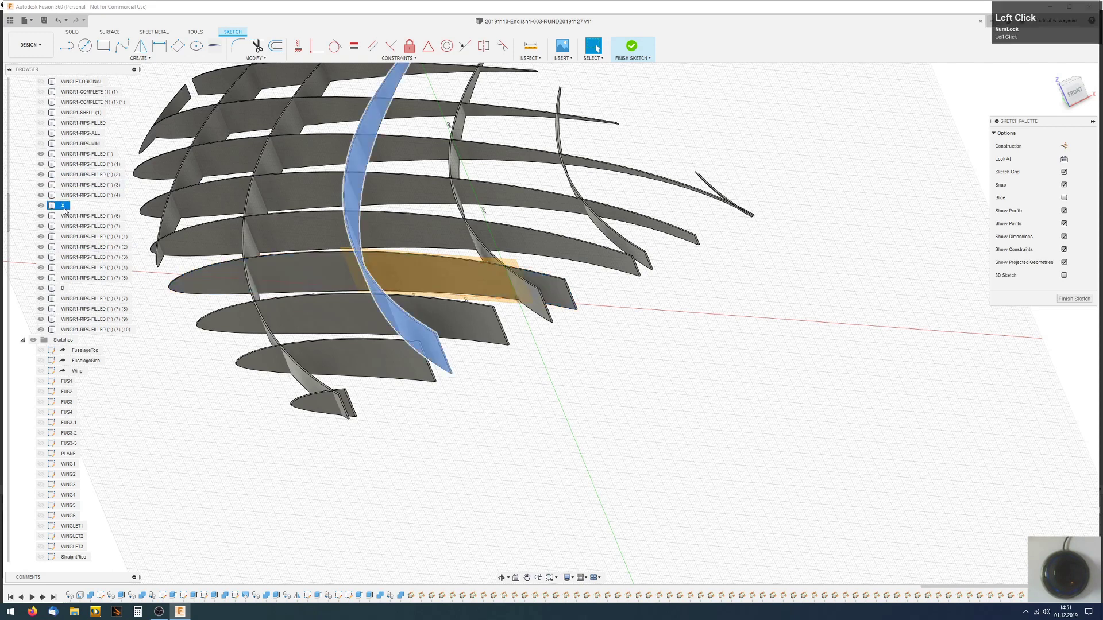
type("4")
key("Return")
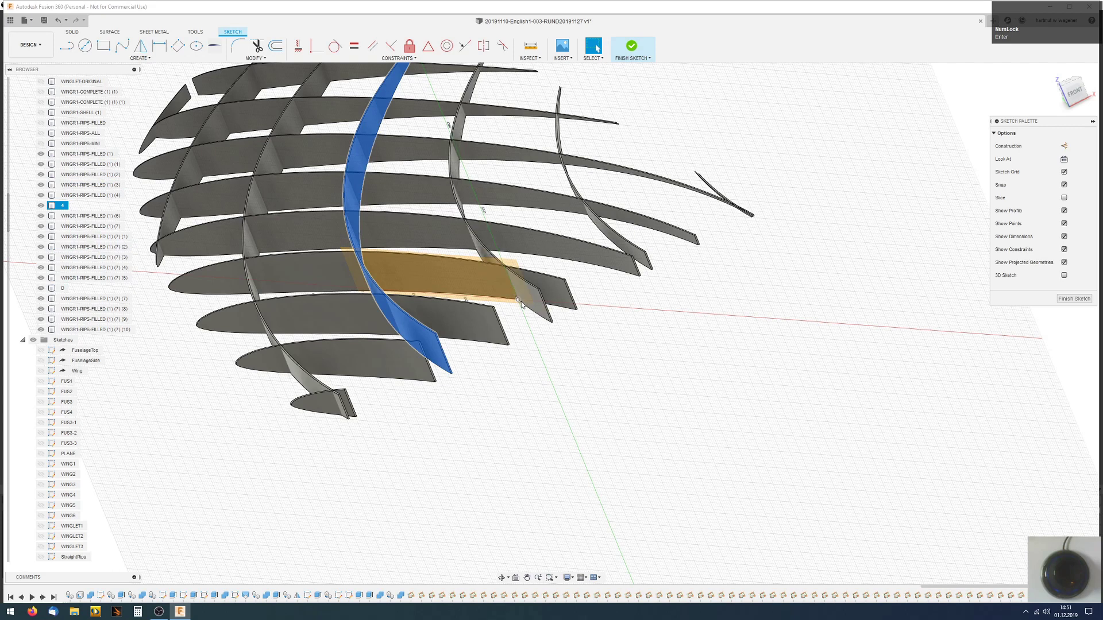
left_click(521, 303)
double_click(78, 156)
type("5")
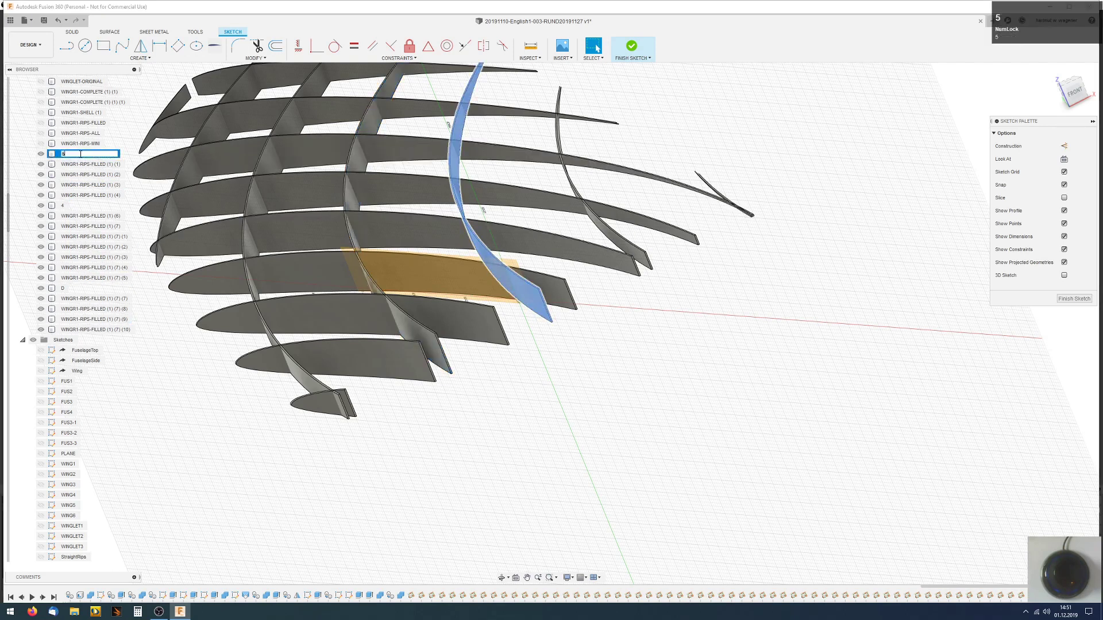
key("Return")
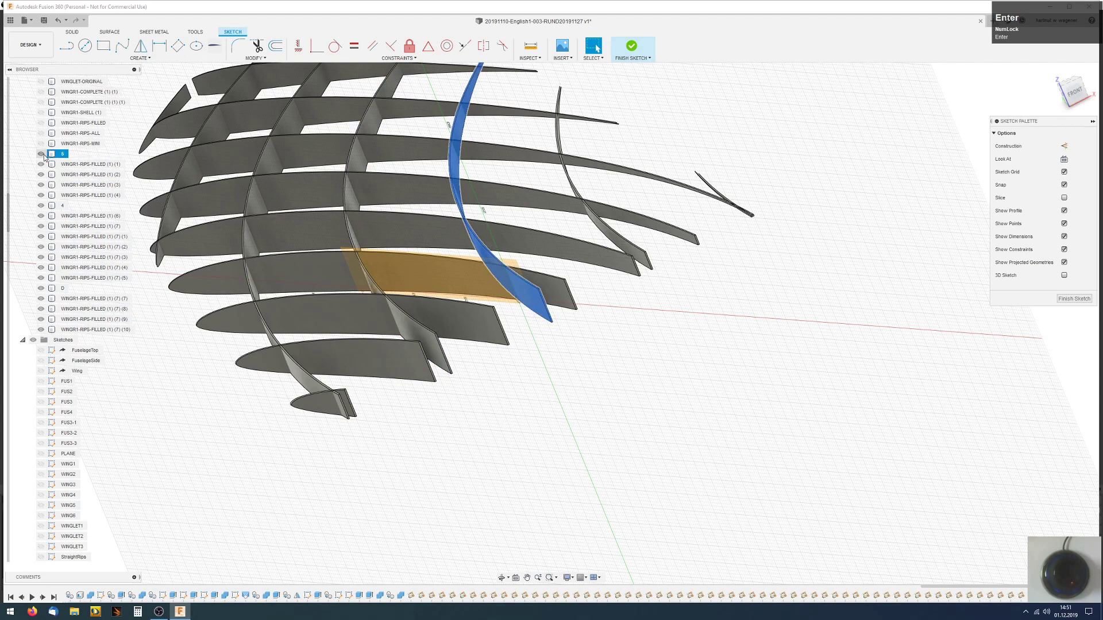
- Hide all the rib bodies except 5, 4 and D
left_click(51, 155)
left_click(53, 330, "shift")
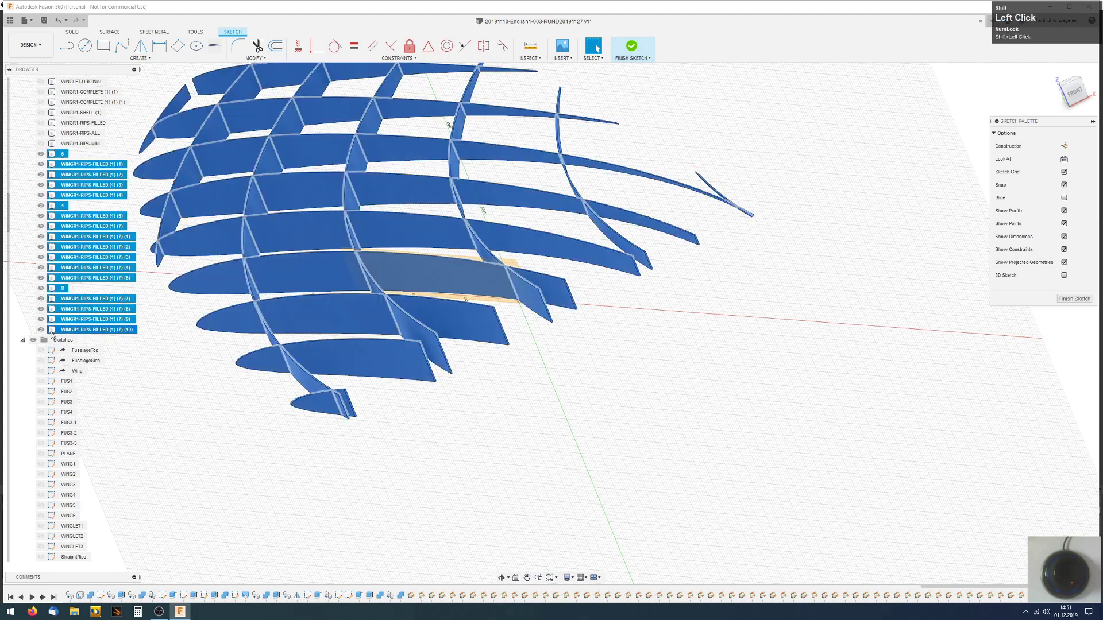
key("v")
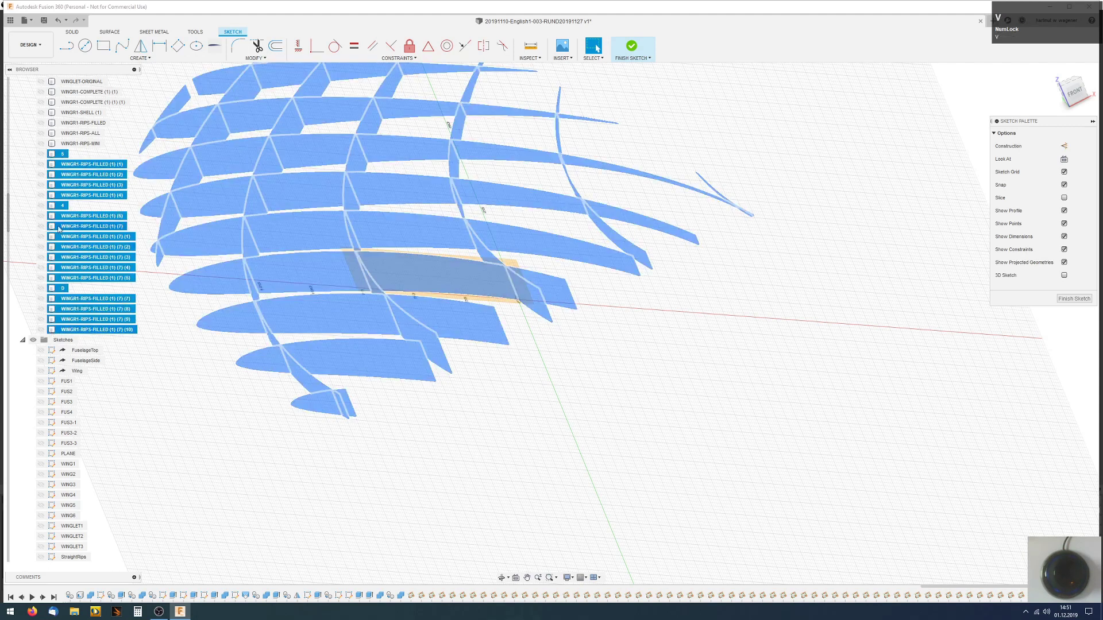
left_click(40, 154)
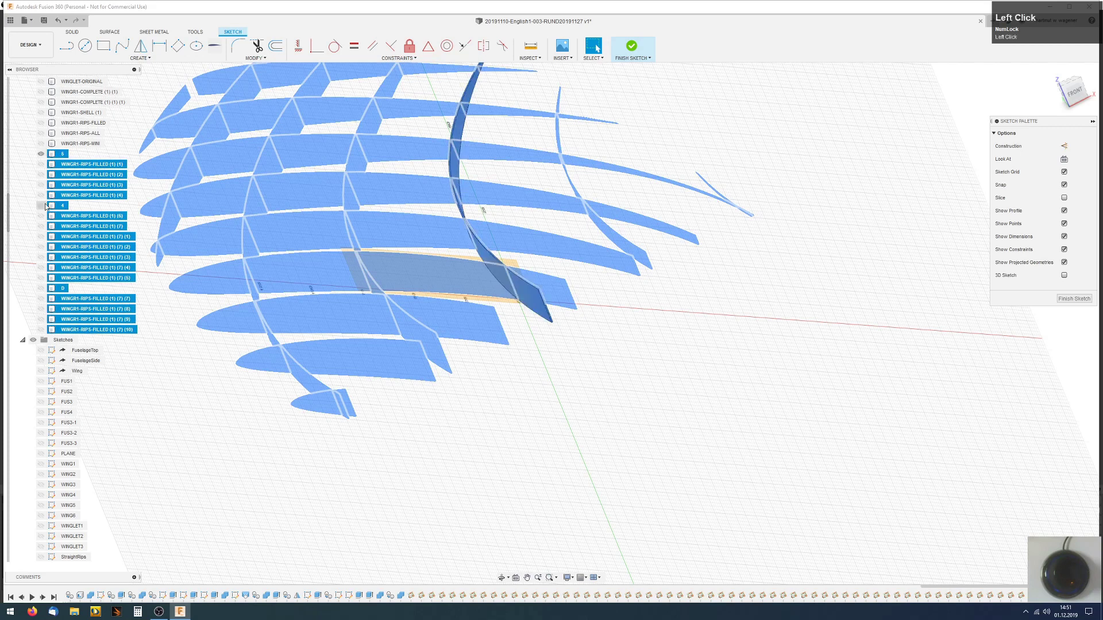
left_click(40, 206)
left_click(41, 289)
left_click(590, 405)
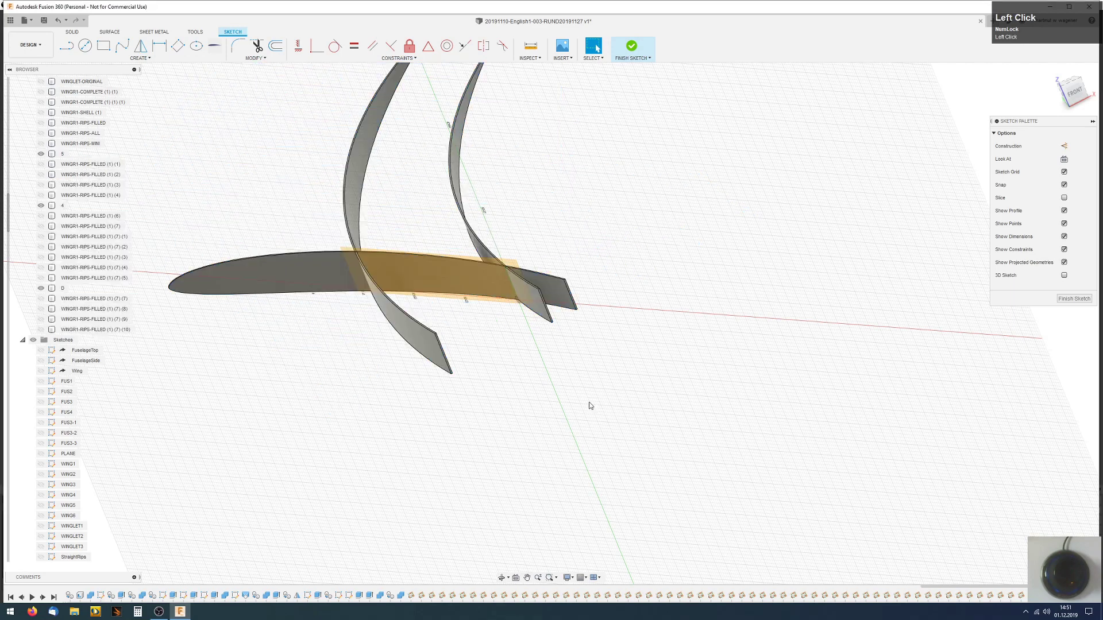
- Draw a closed four-line outline on rib D, with its corners where crossing ribs 4 and 5 meet the rib's upper and lower edges
middle_click_drag(501, 389, 442, 418)
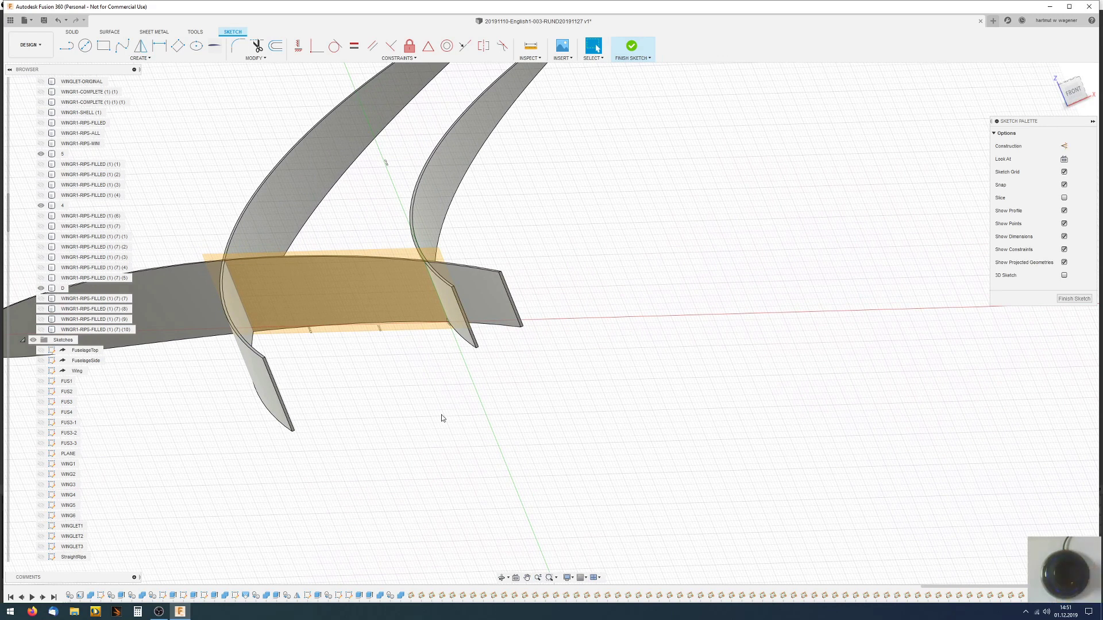
left_click(66, 48)
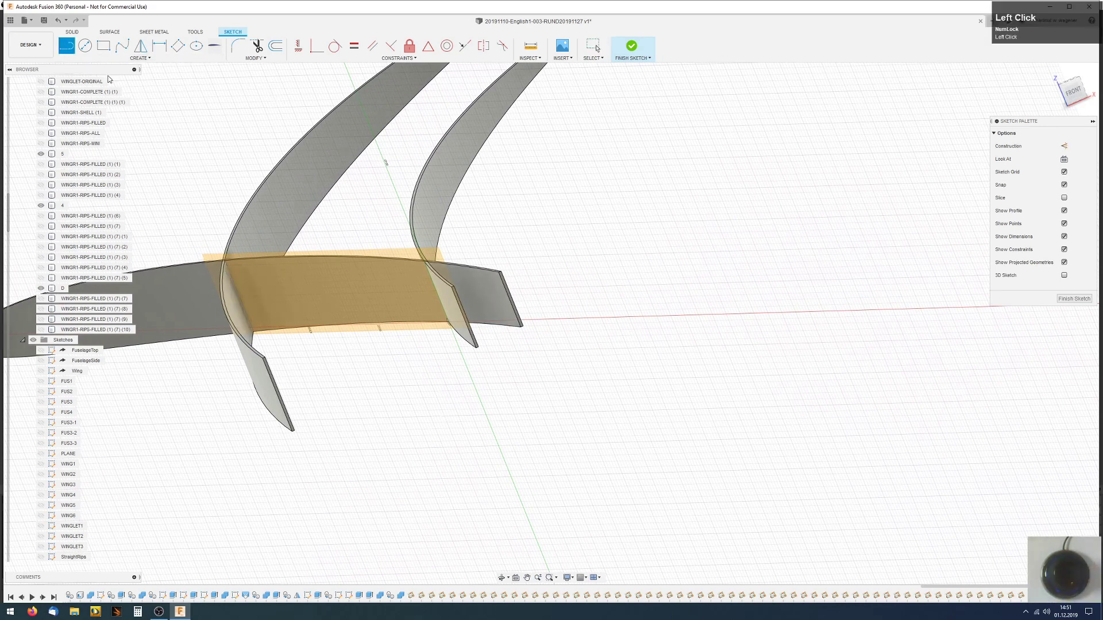
left_click(226, 262)
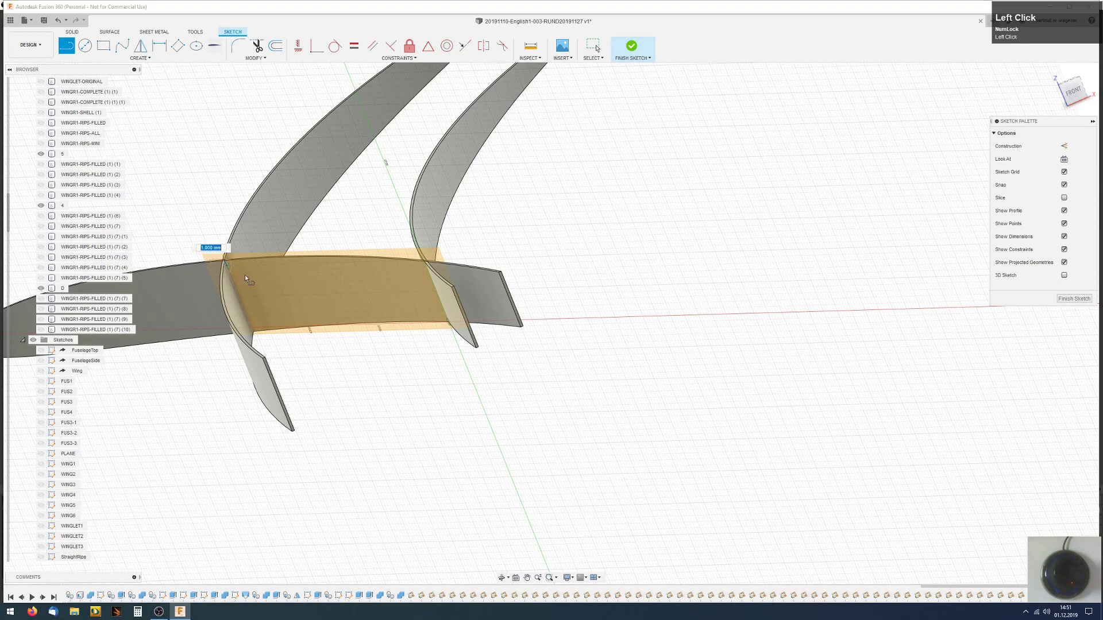
left_click(425, 259)
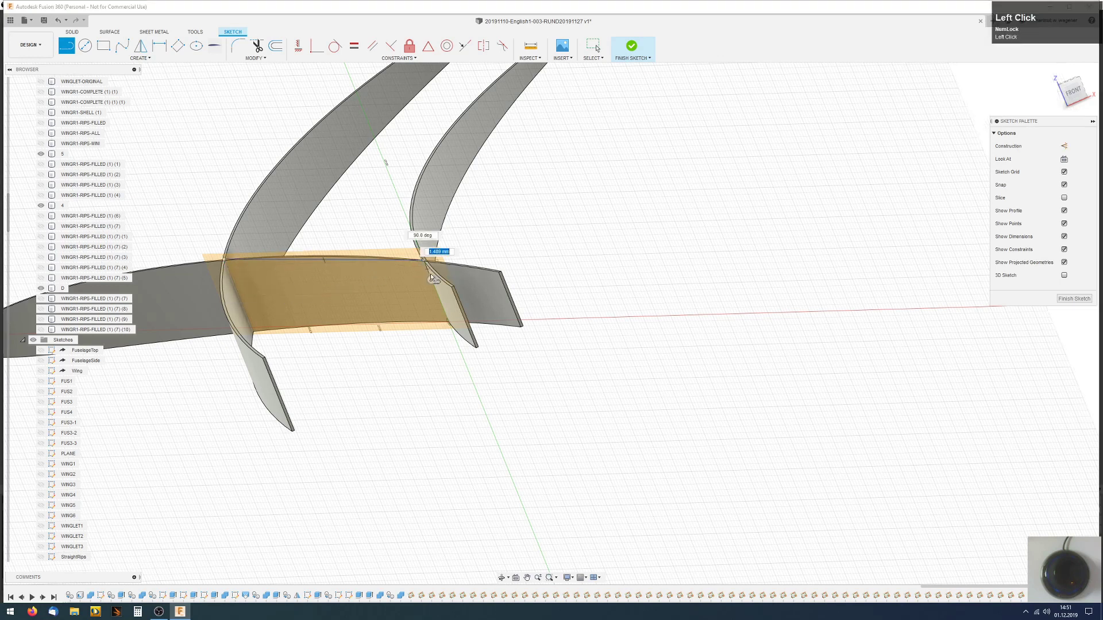
left_click(446, 322)
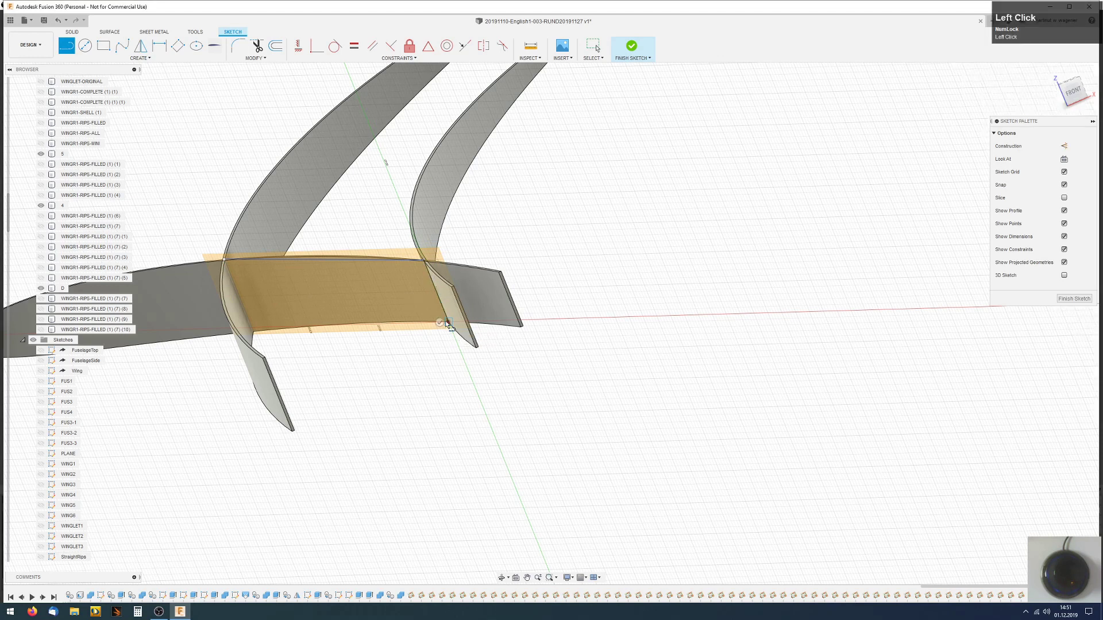
left_click(254, 332)
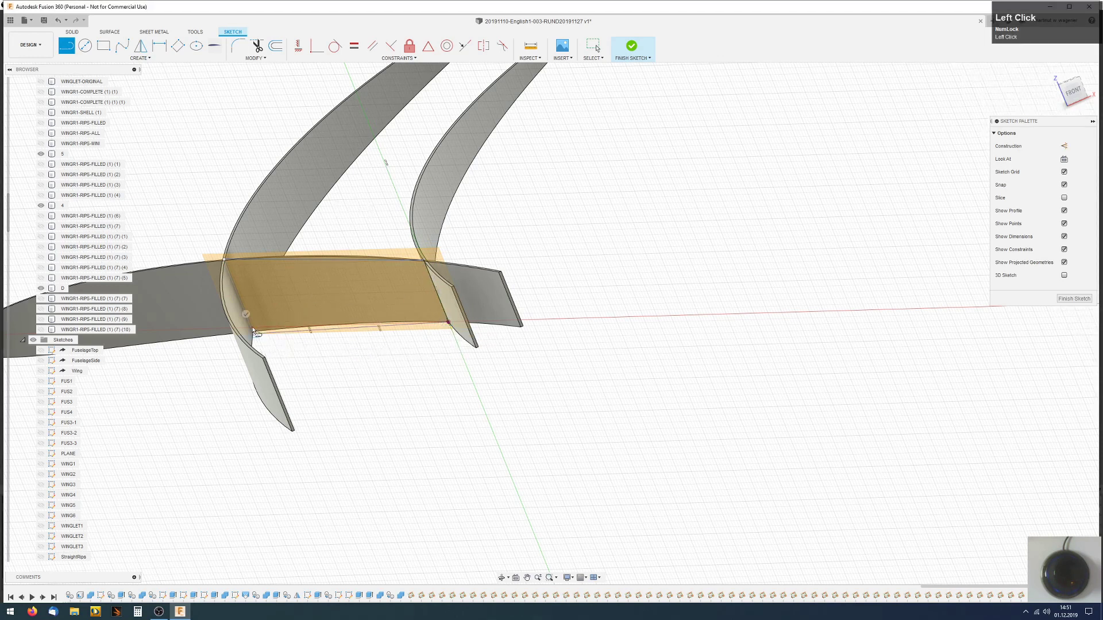
left_click(225, 260)
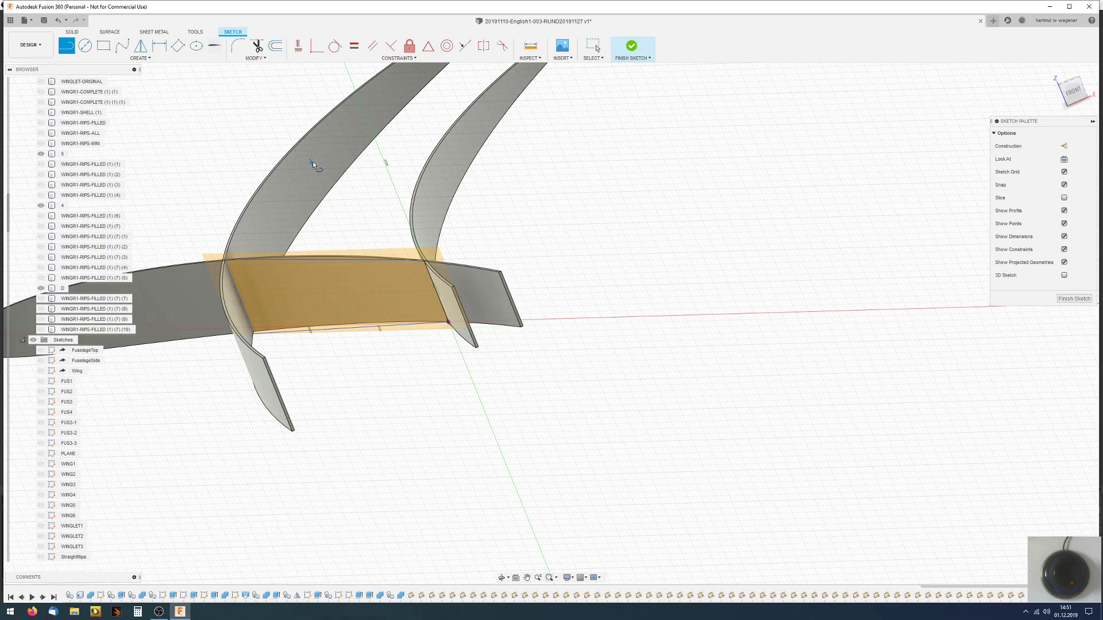
key("Escape")
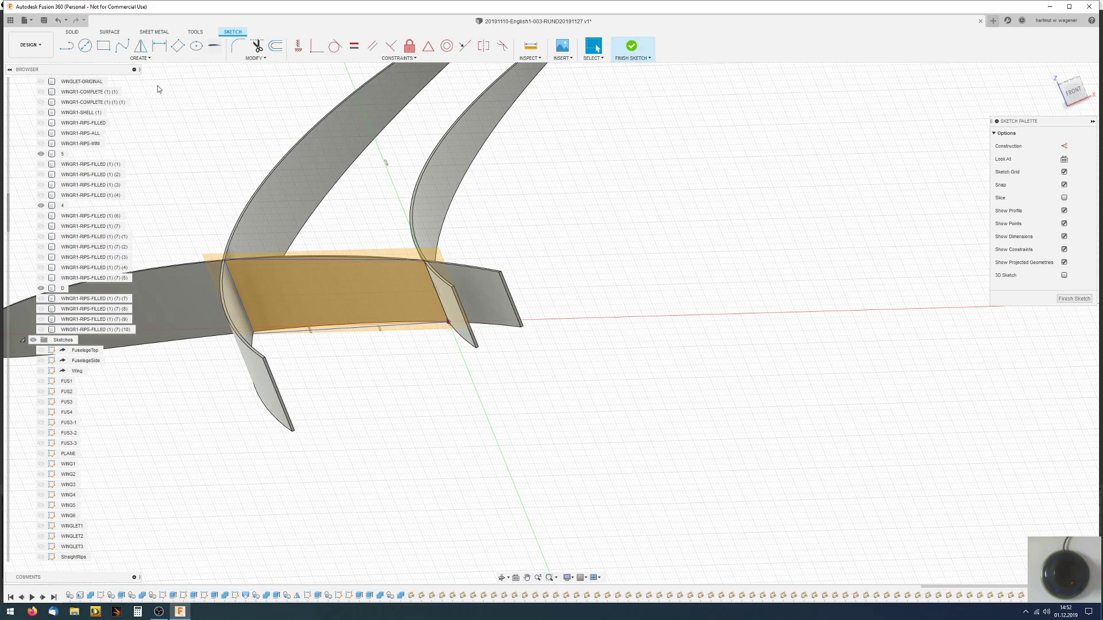
left_click(104, 46)
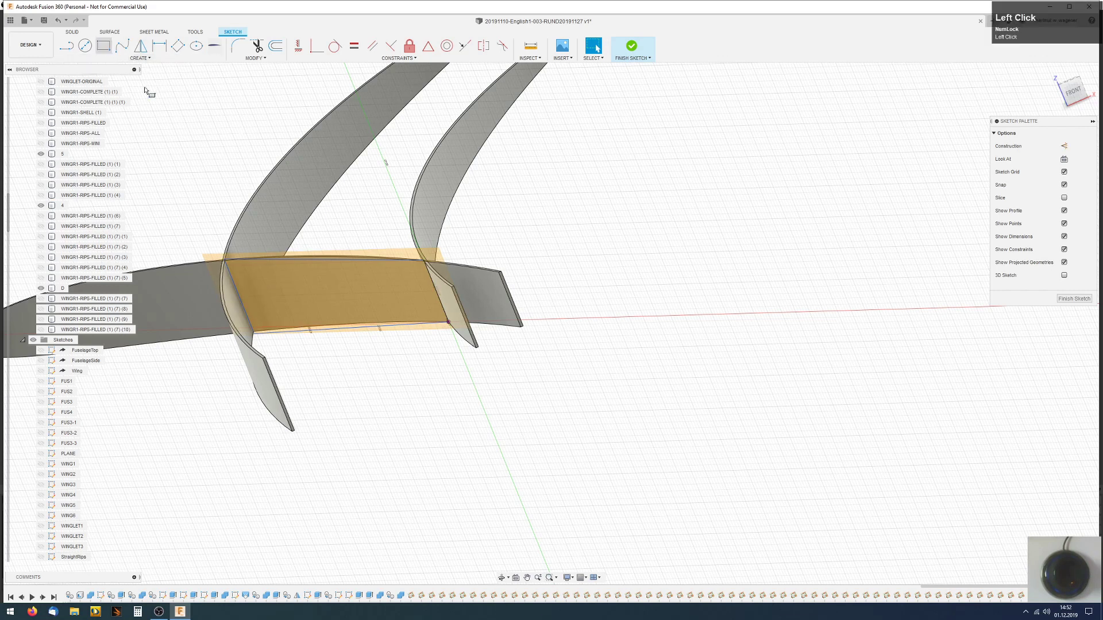
left_click(249, 278)
key("Escape")
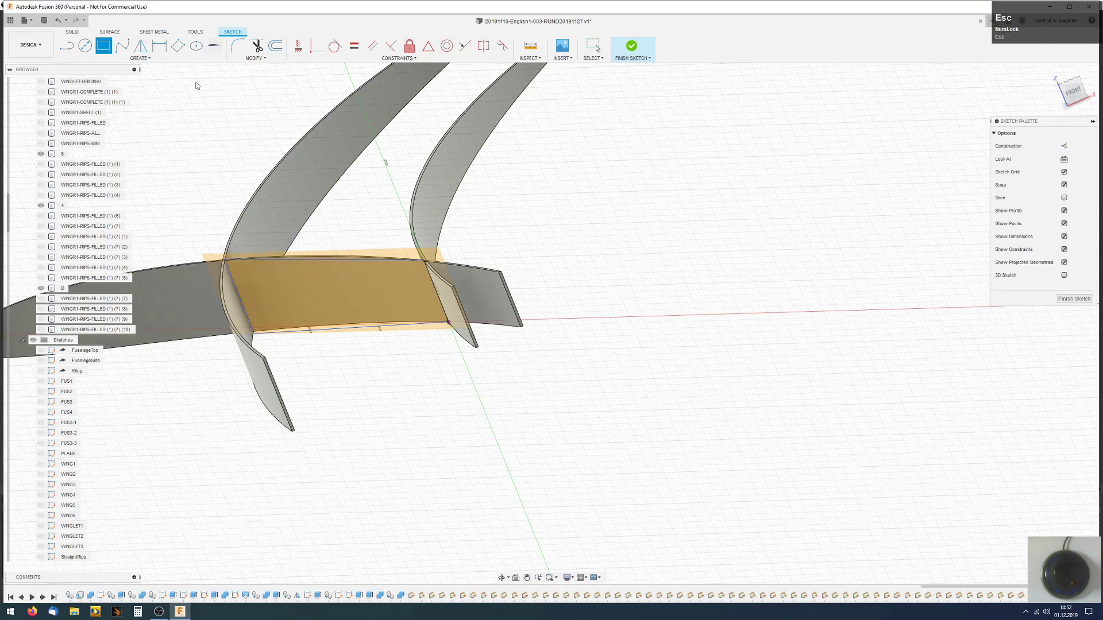
- Draw a smaller closed four-line outline inside the first one on rib D, inset from all four sides
left_click(67, 49)
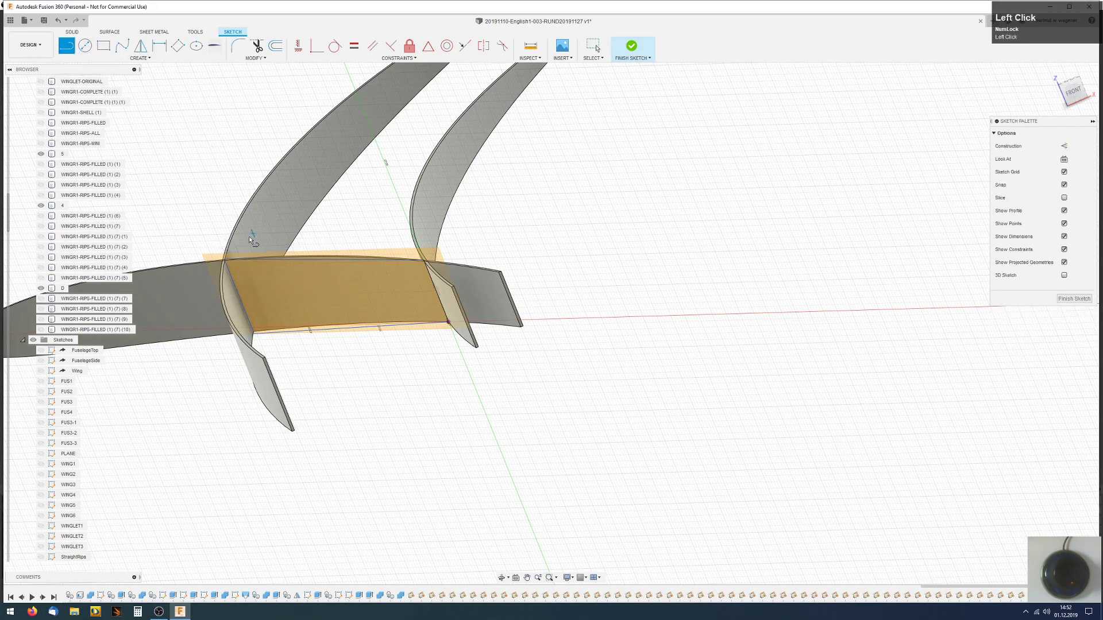
left_click(240, 270)
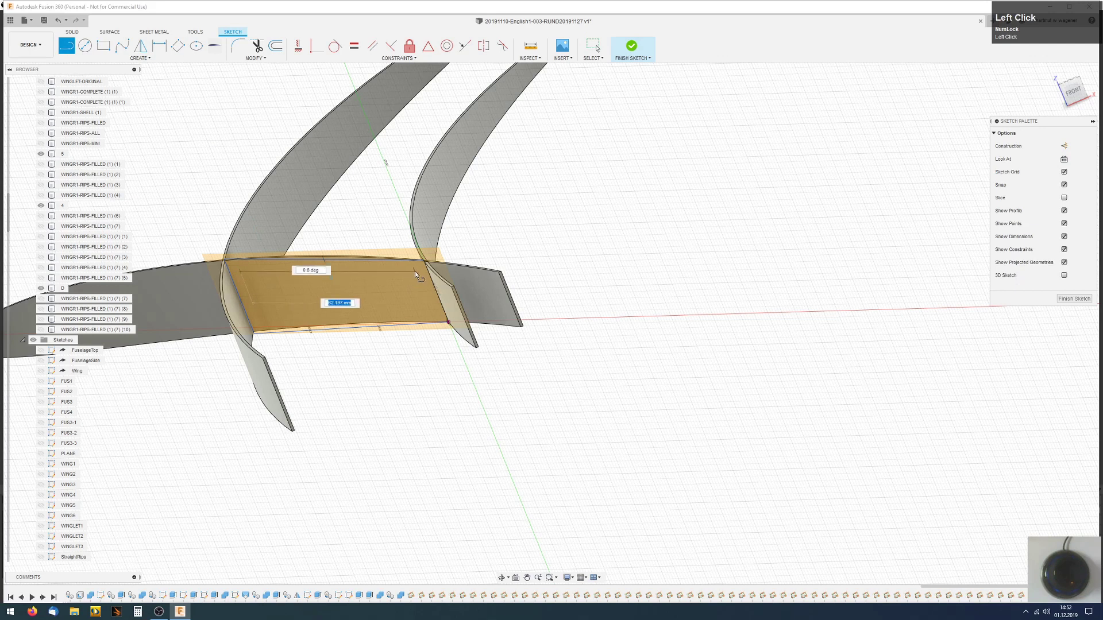
left_click(420, 278)
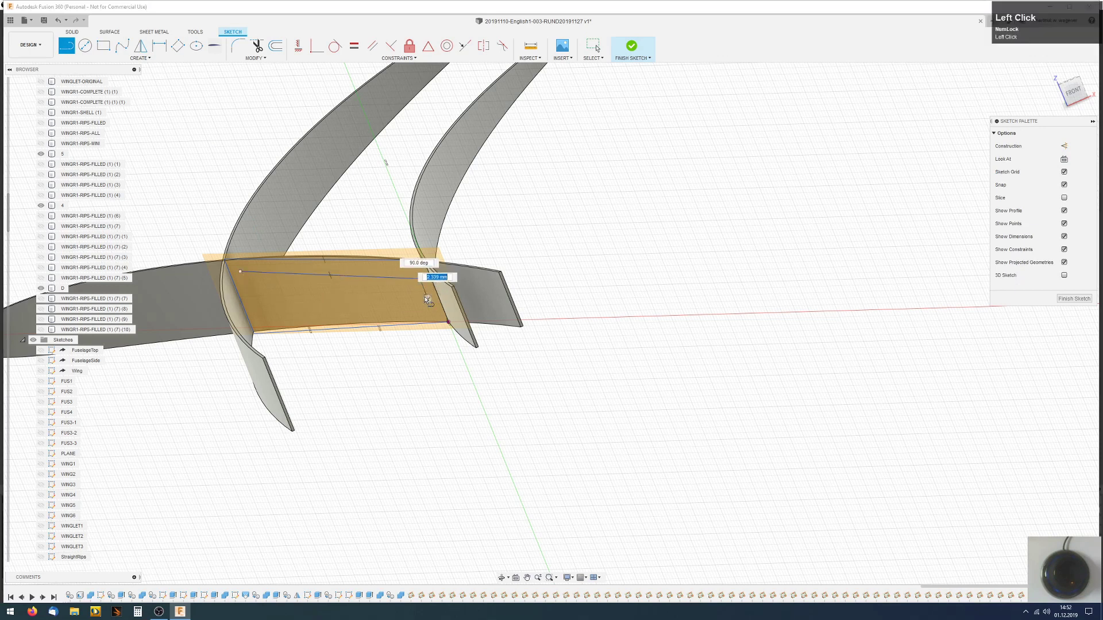
left_click(430, 311)
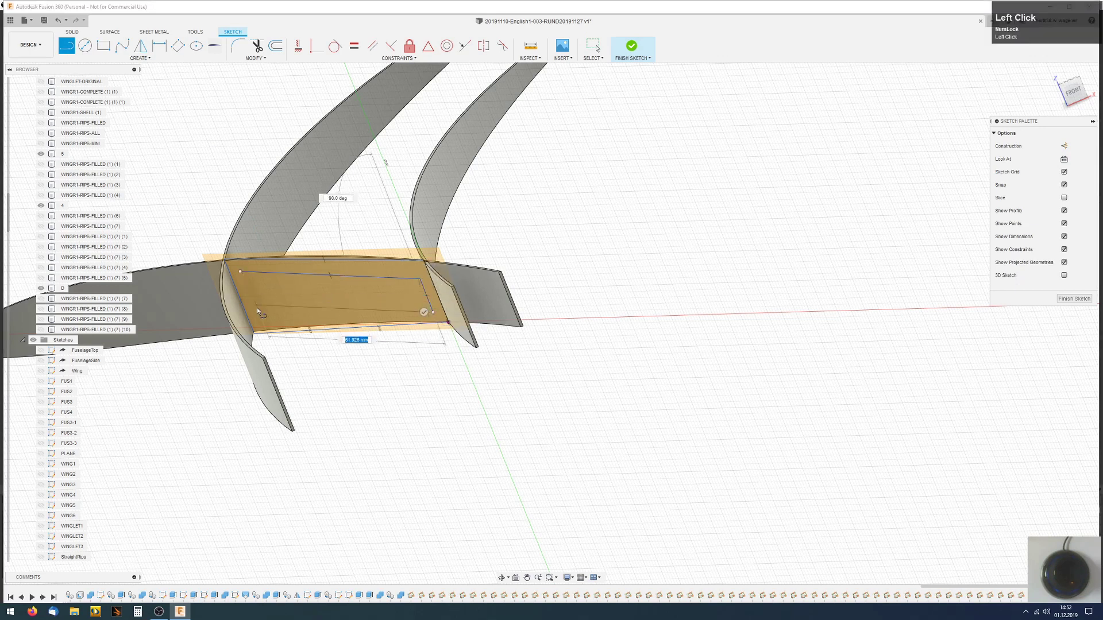
left_click(260, 322)
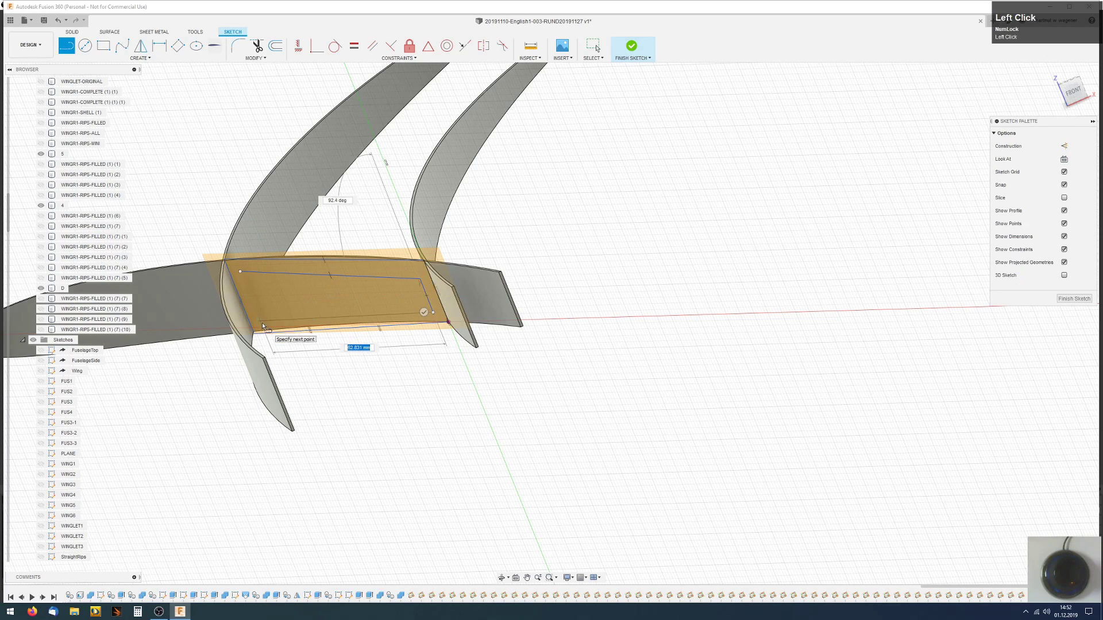
left_click(239, 271)
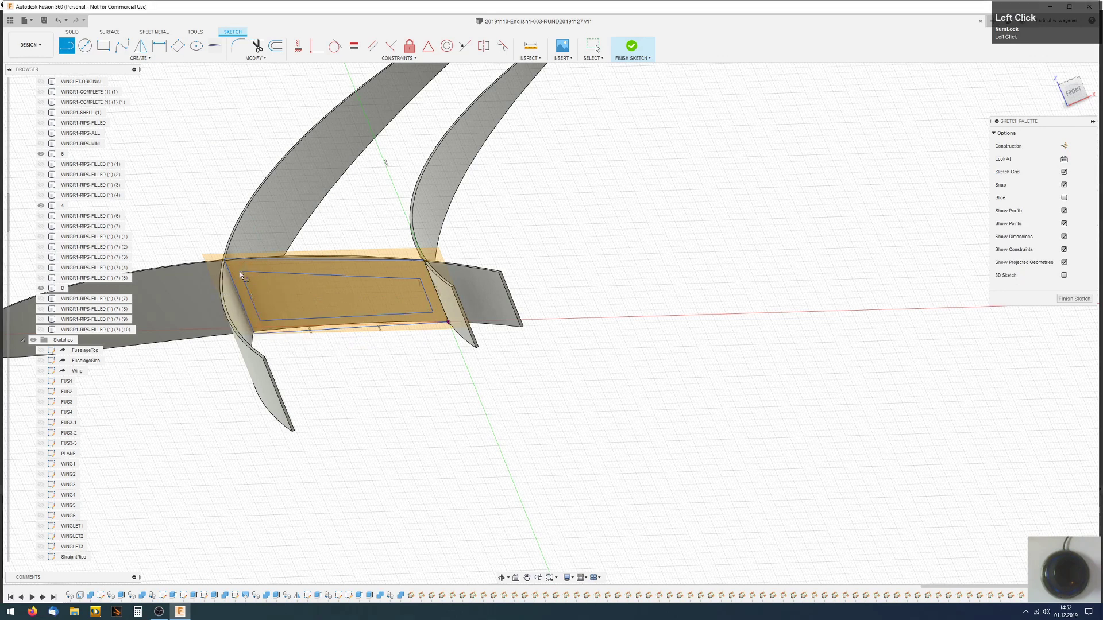
- End the line drawing and hide the construction plane Plane46
right_click(279, 288)
key("Escape")
key("Escape")
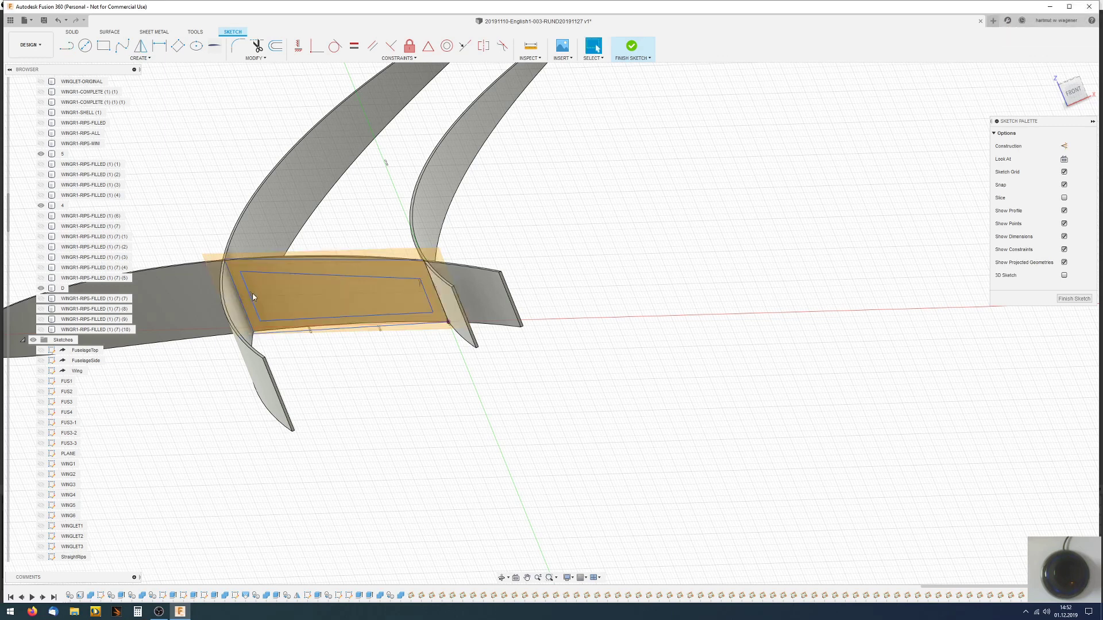
key("Escape")
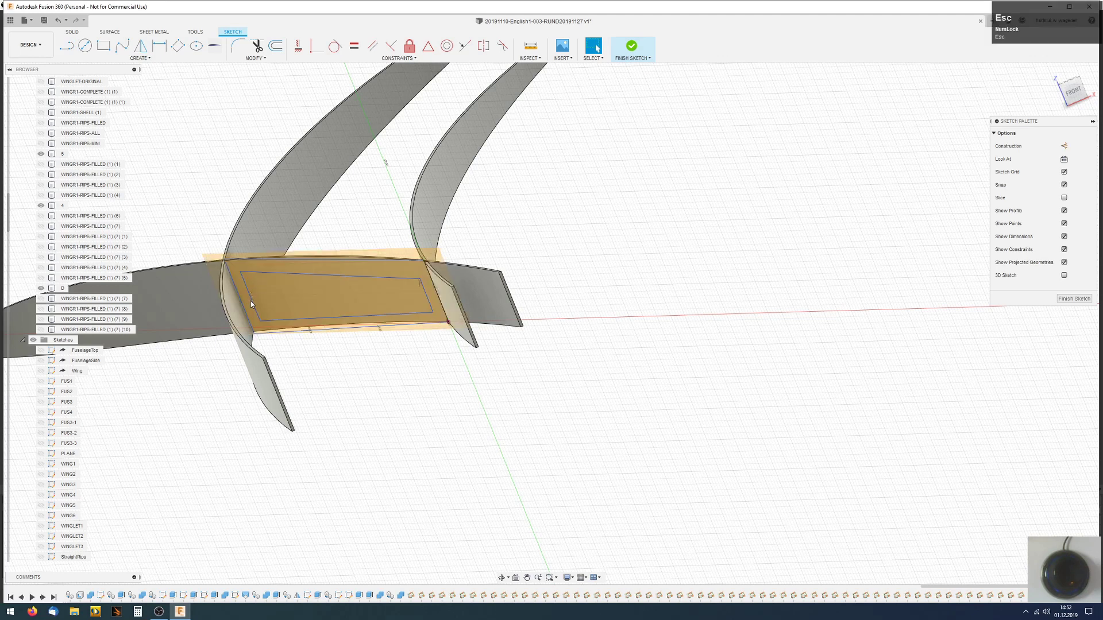
scroll(78, 432, "down", 1)
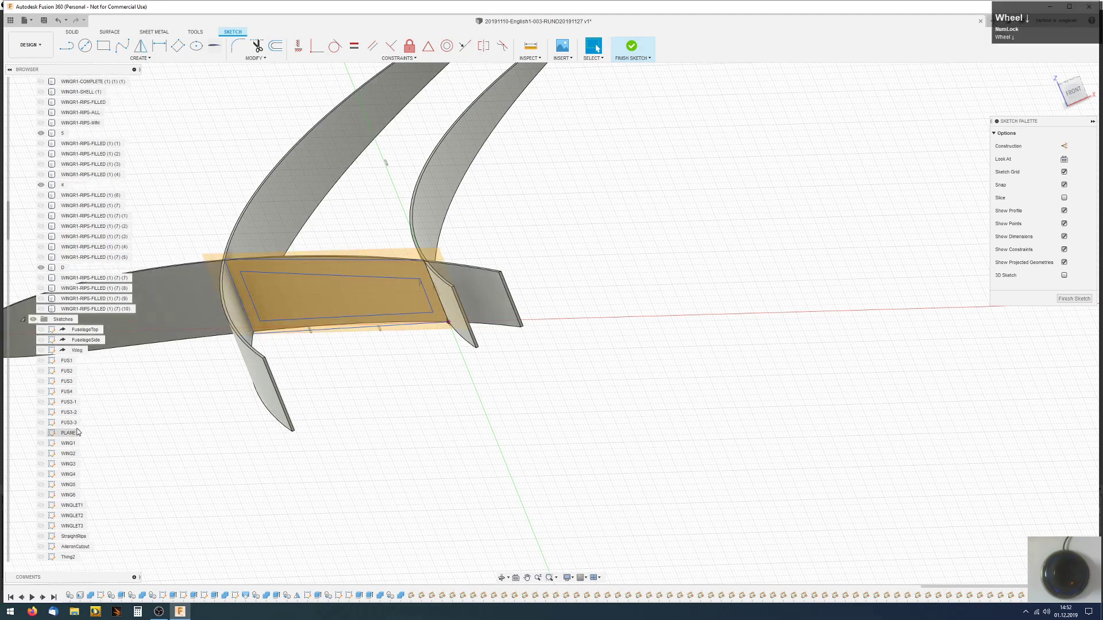
scroll(78, 432, "down", 10)
scroll(76, 432, "down", 10)
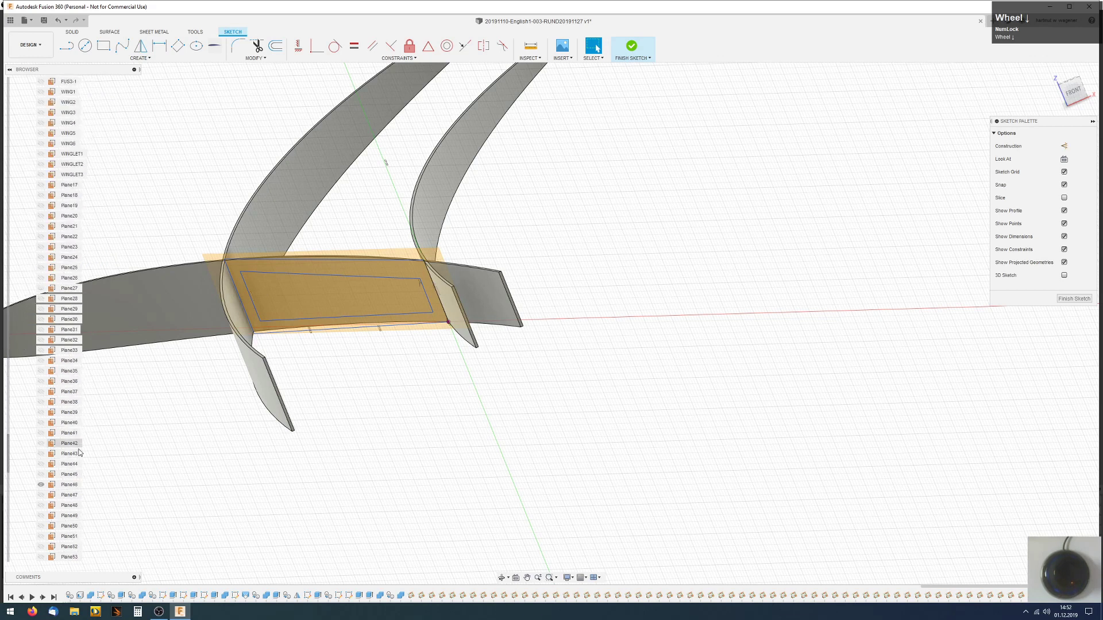
left_click(41, 485)
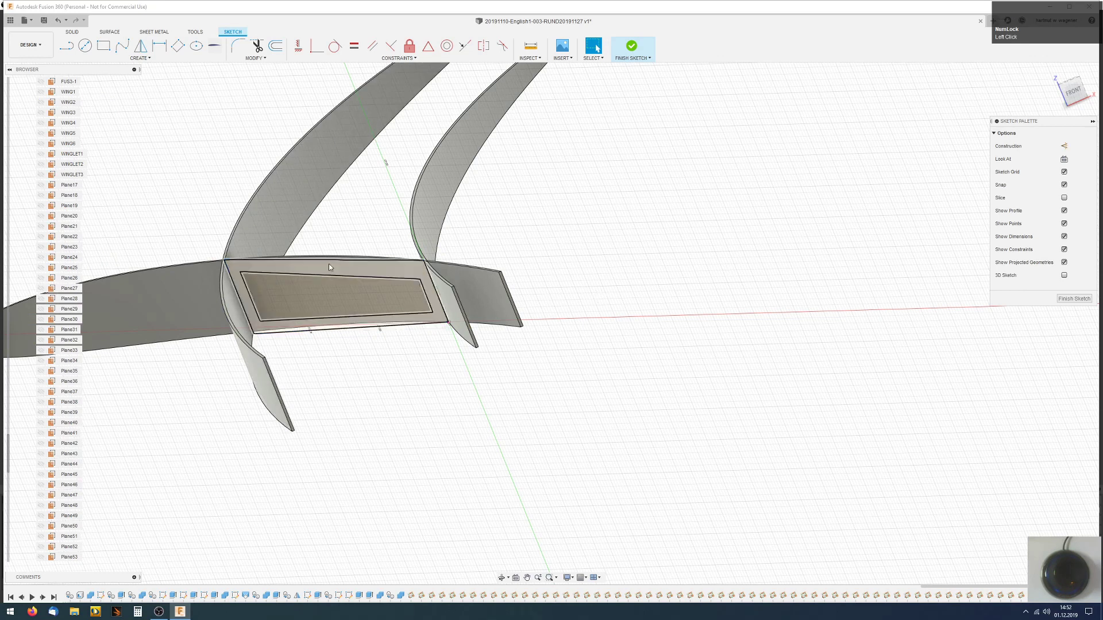
- Try to constrain the inner quadrilateral's upper line parallel to the outer outline's upper line
scroll(270, 282, "up", 4)
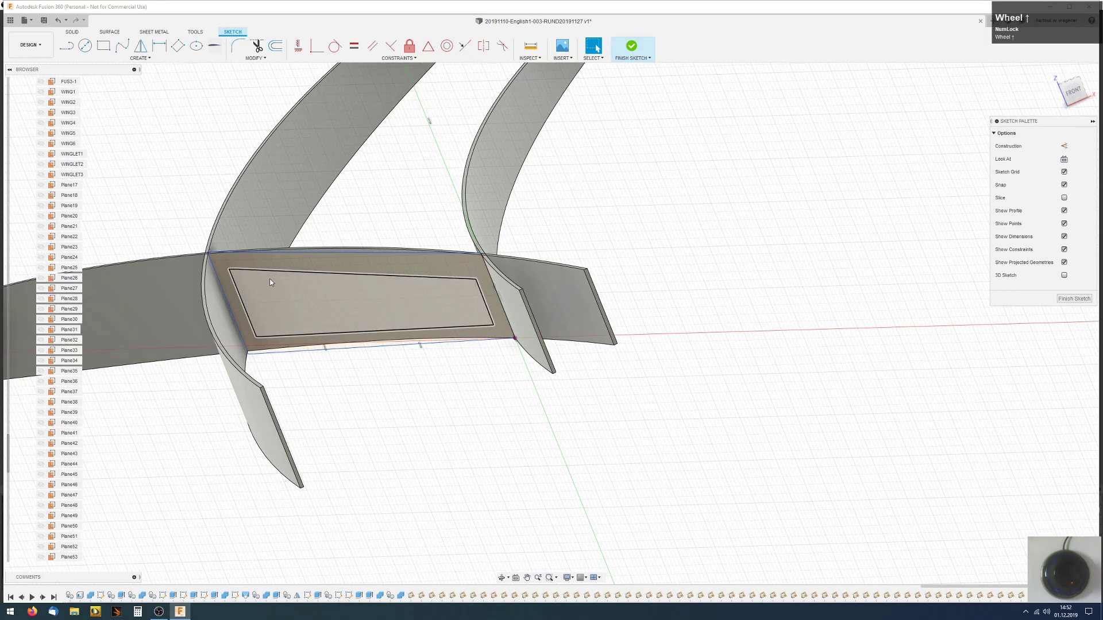
left_click(329, 269)
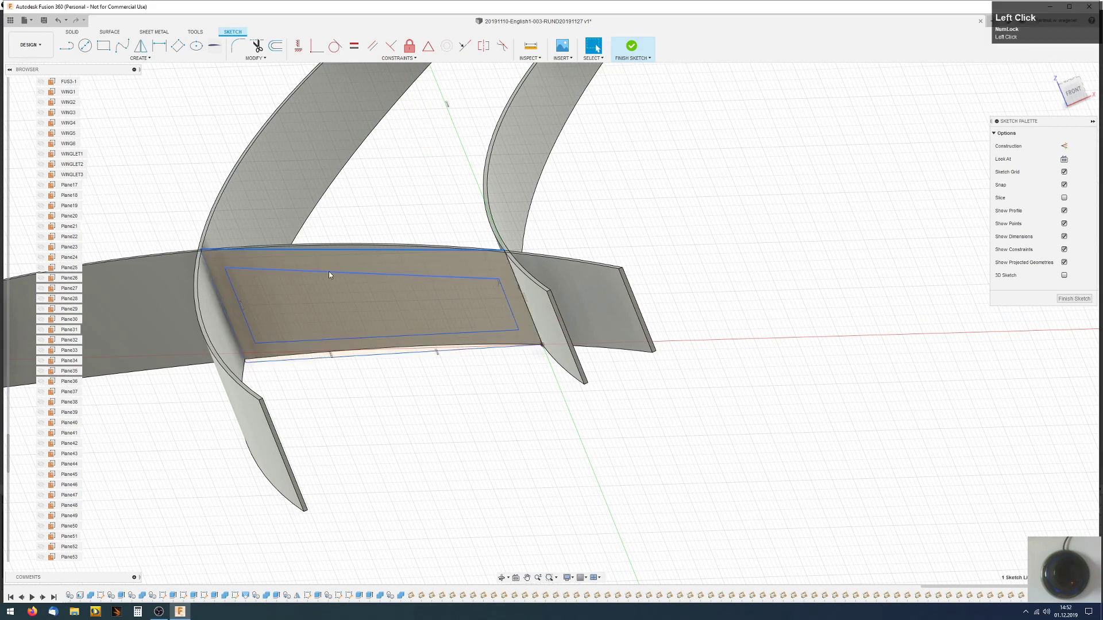
left_click(326, 249, "ctrl")
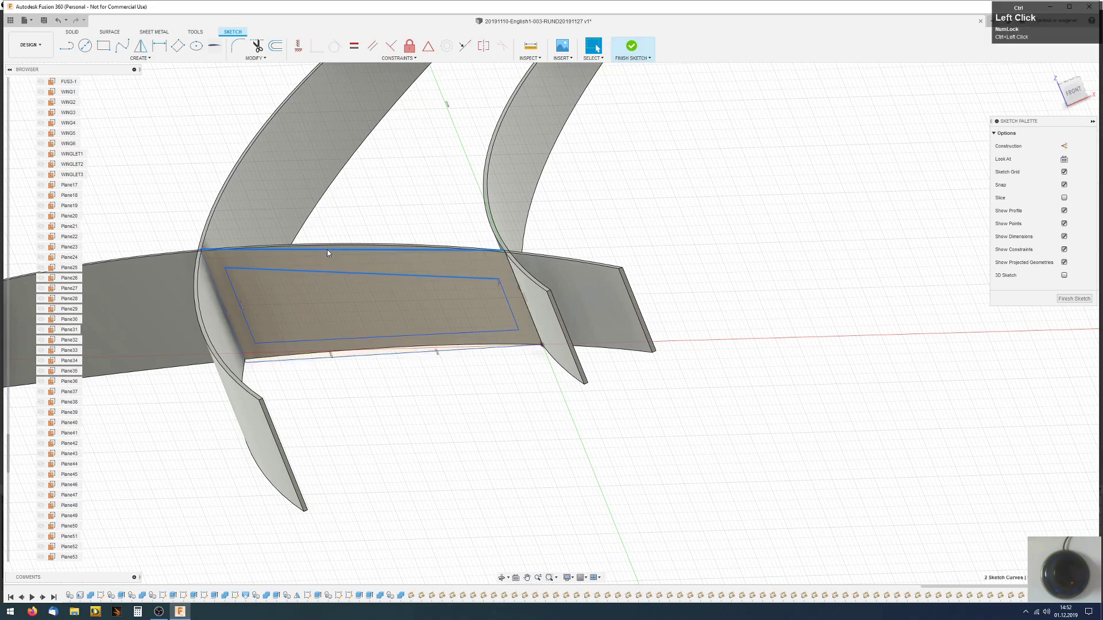
left_click(373, 54)
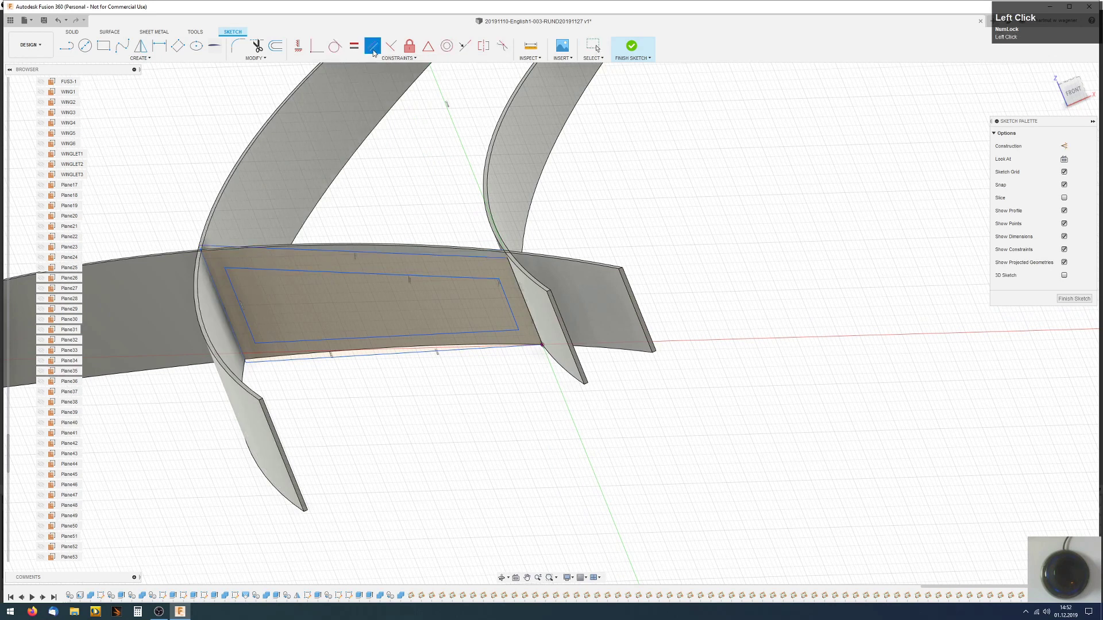
key("ctrl")
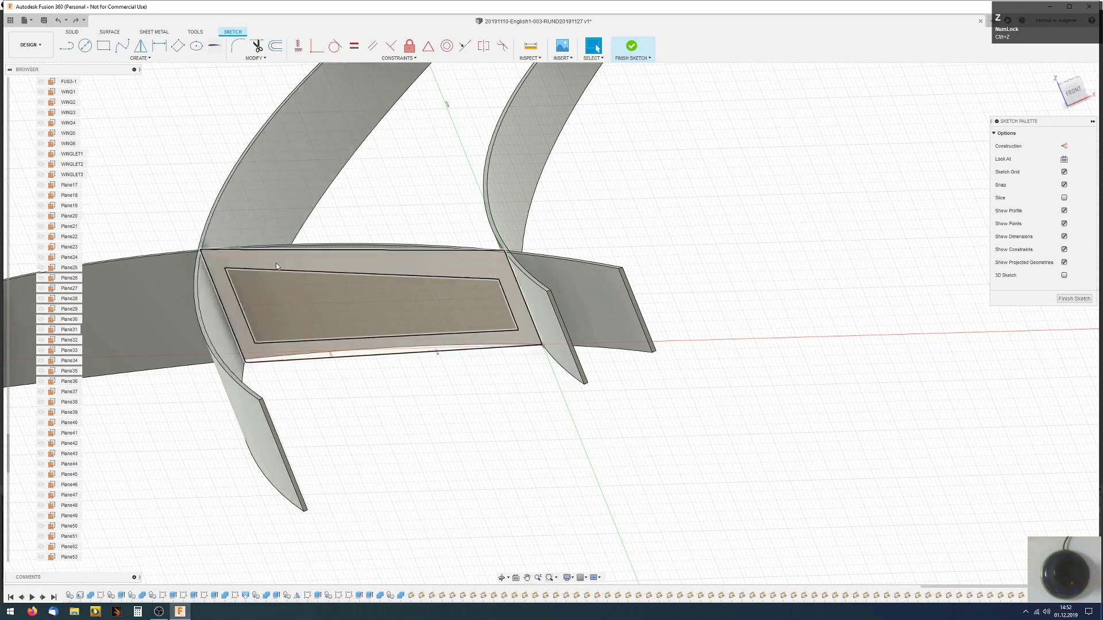
- Fix the two upper corner points of the outer outline in place
left_click(202, 251)
right_click(201, 251)
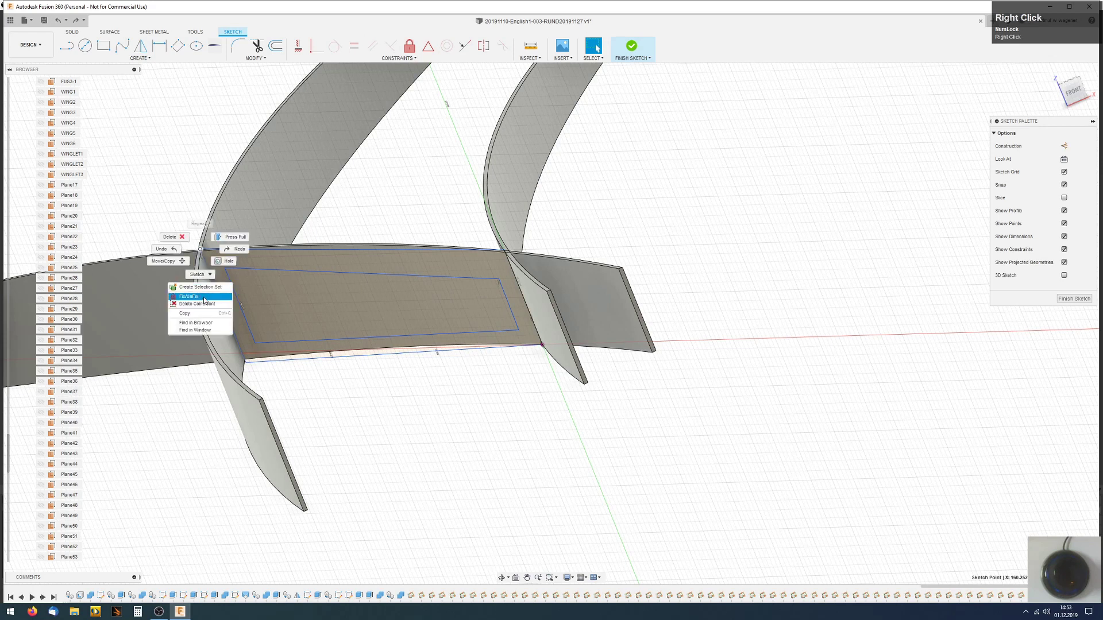
left_click(204, 297)
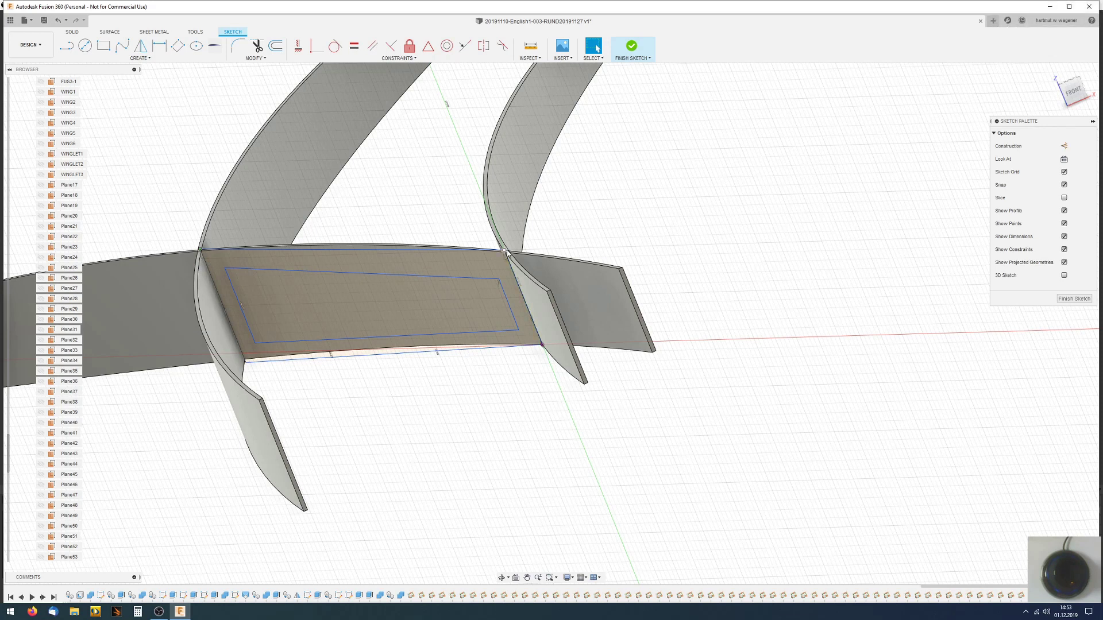
scroll(506, 253, "up", 2)
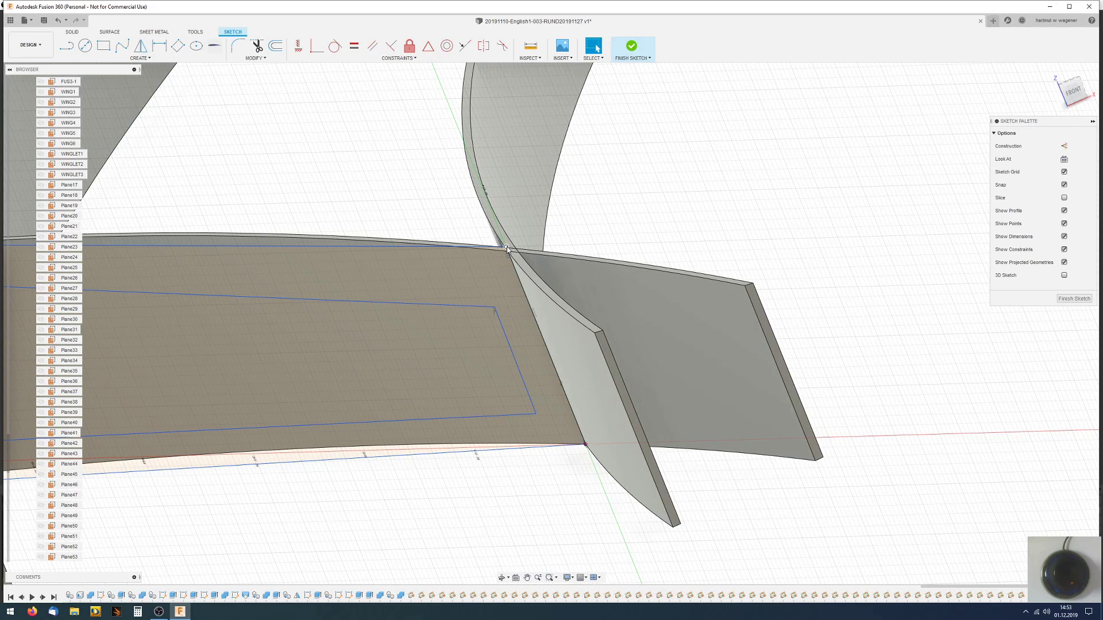
right_click(507, 248)
left_click(507, 294)
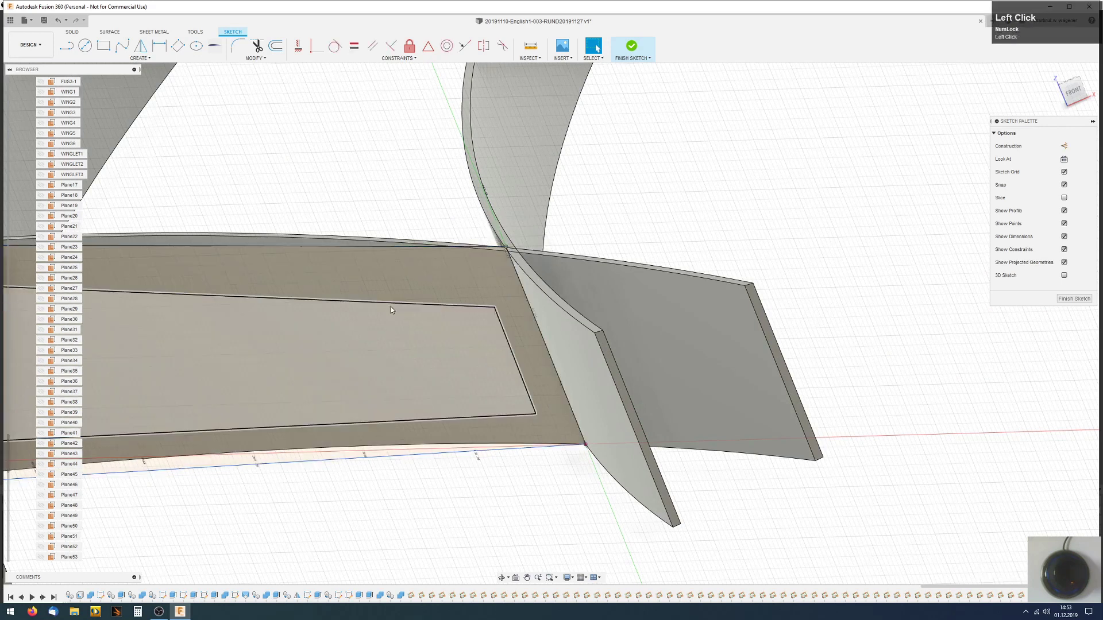
- Fix the two lower corner points of the outer outline in place
scroll(476, 404, "down", 2)
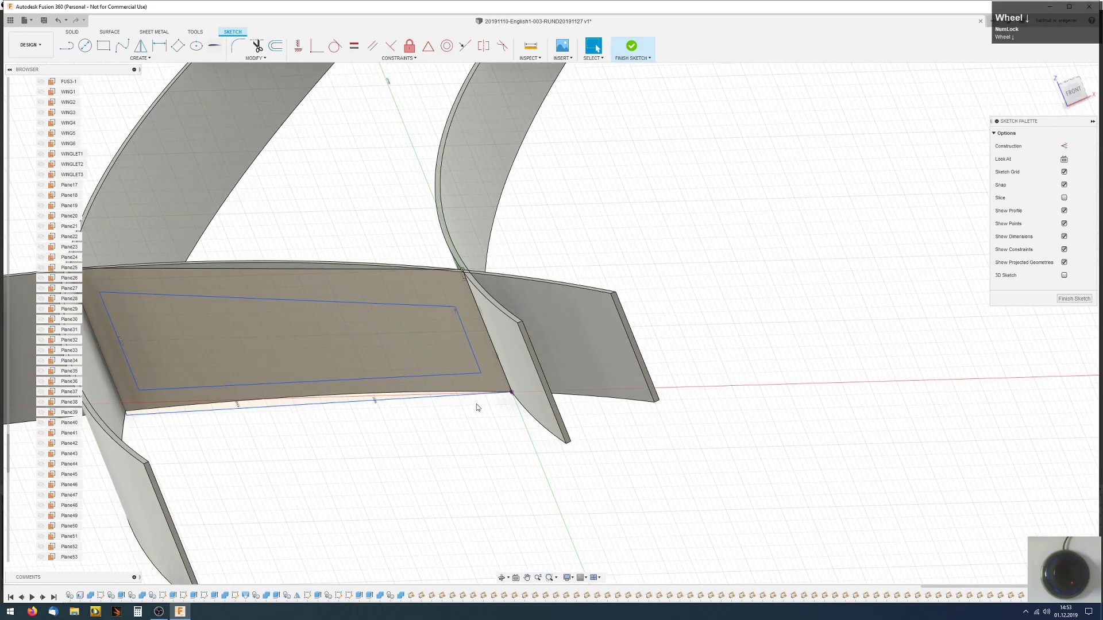
right_click(512, 394)
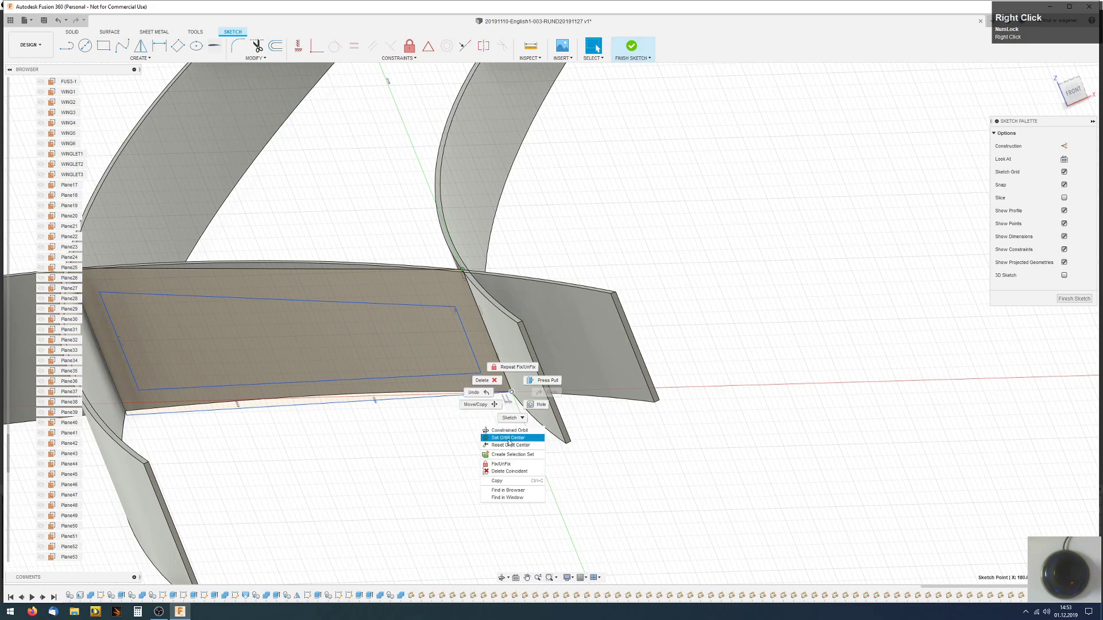
left_click(501, 464)
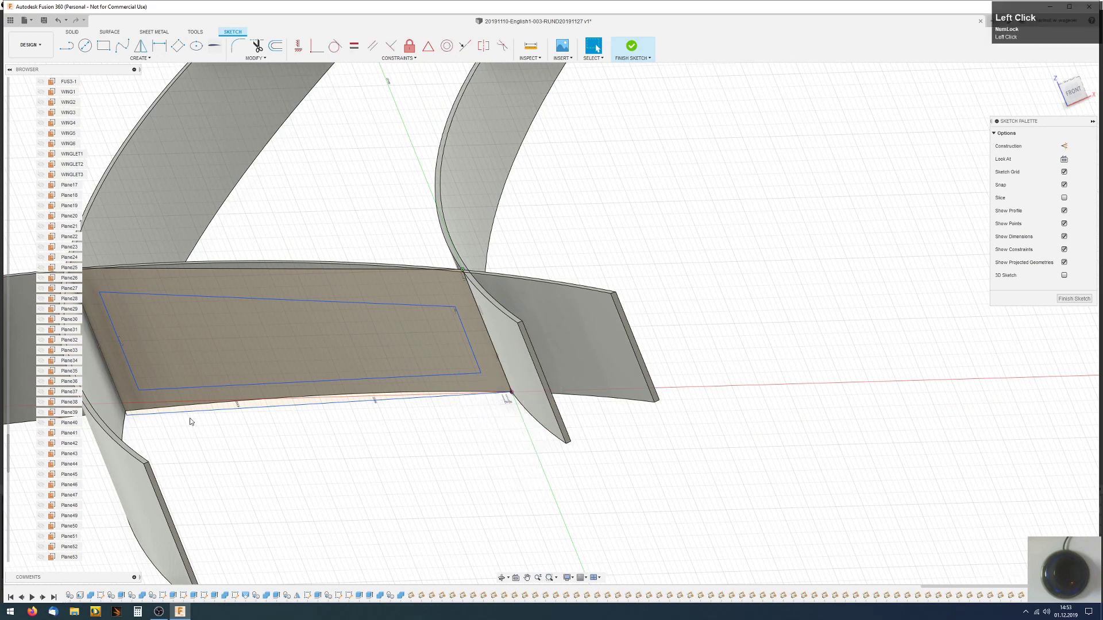
right_click(128, 419)
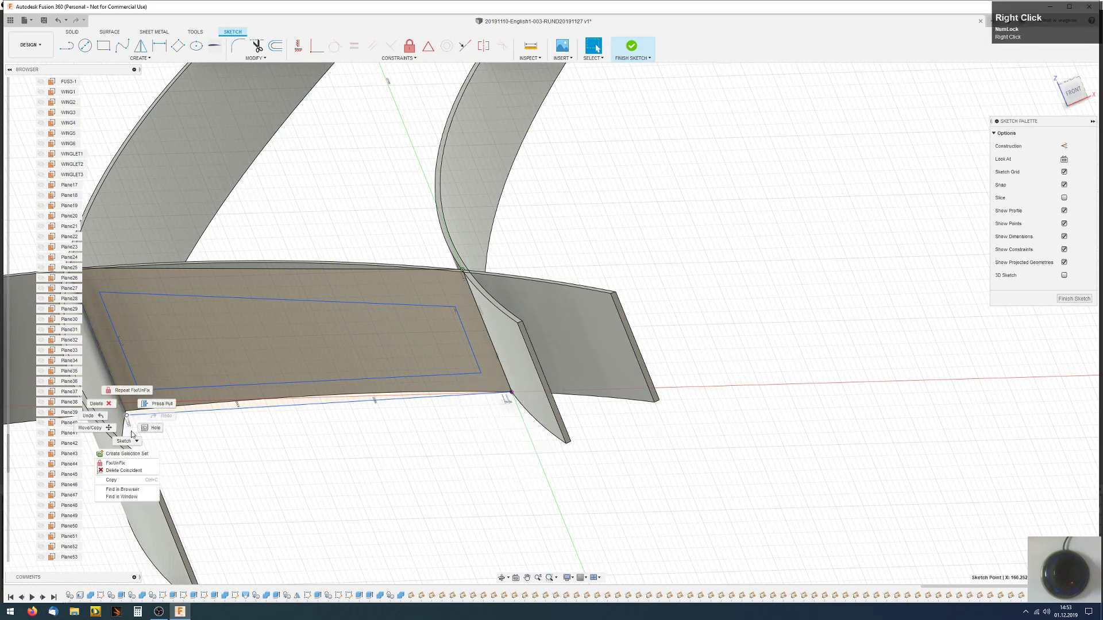
left_click(142, 468)
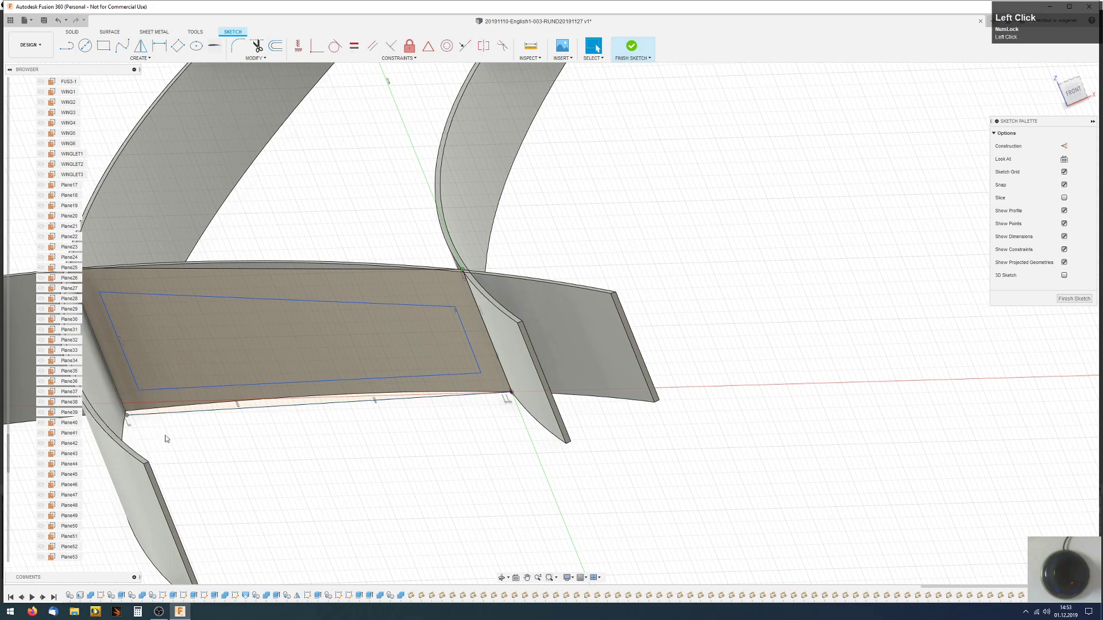
- Constrain the inner quadrilateral's upper and lower lines parallel to the matching lines of the outer outline
left_click(270, 298)
left_click(270, 271)
left_click(270, 270, "ctrl")
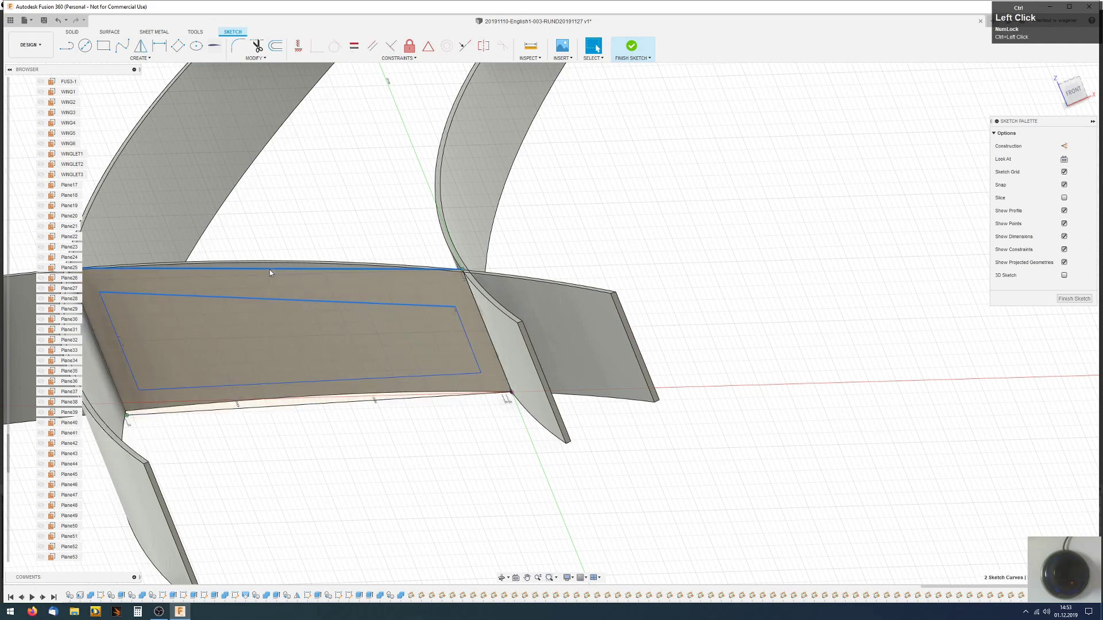
left_click(372, 47)
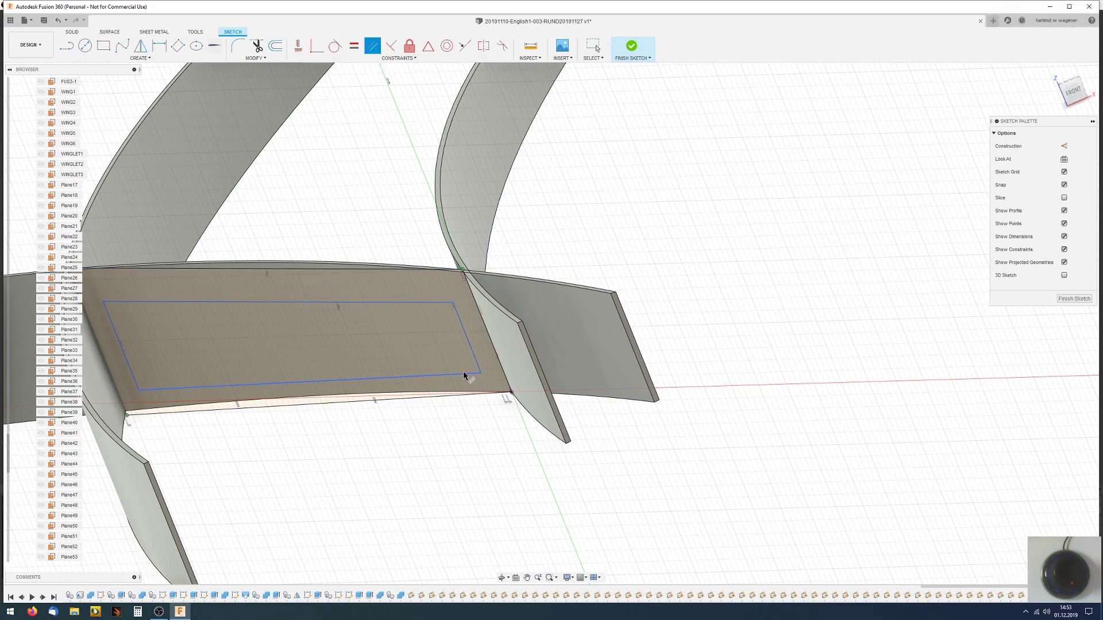
left_click(440, 380)
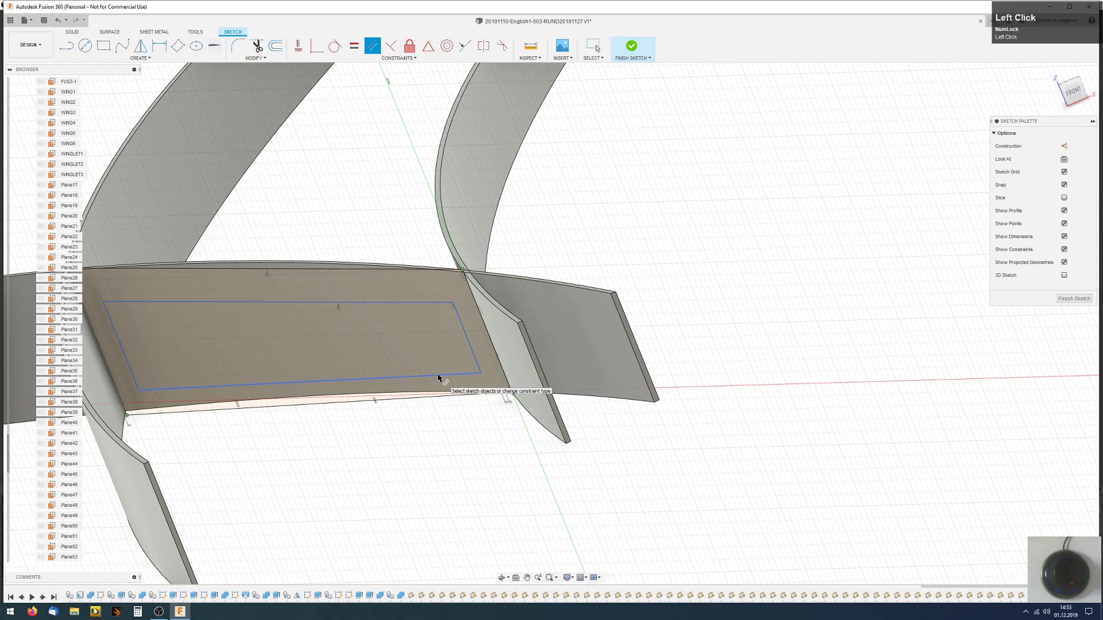
left_click(432, 399)
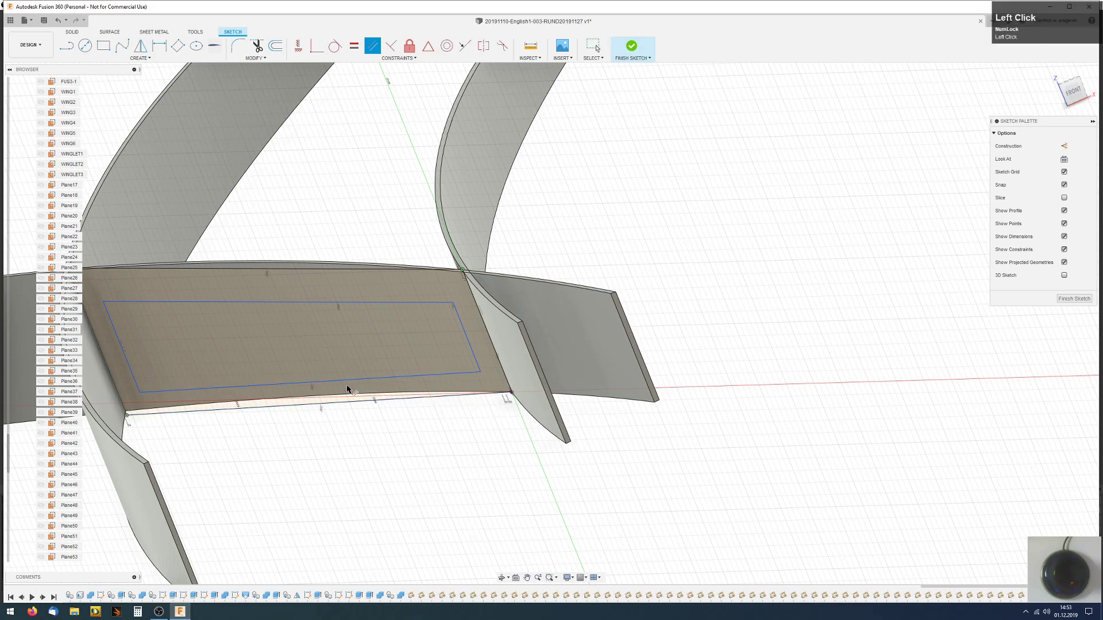
- Try to constrain the inner quadrilateral's side lines parallel to the outer outline's side lines
left_click(129, 364)
left_click(108, 373)
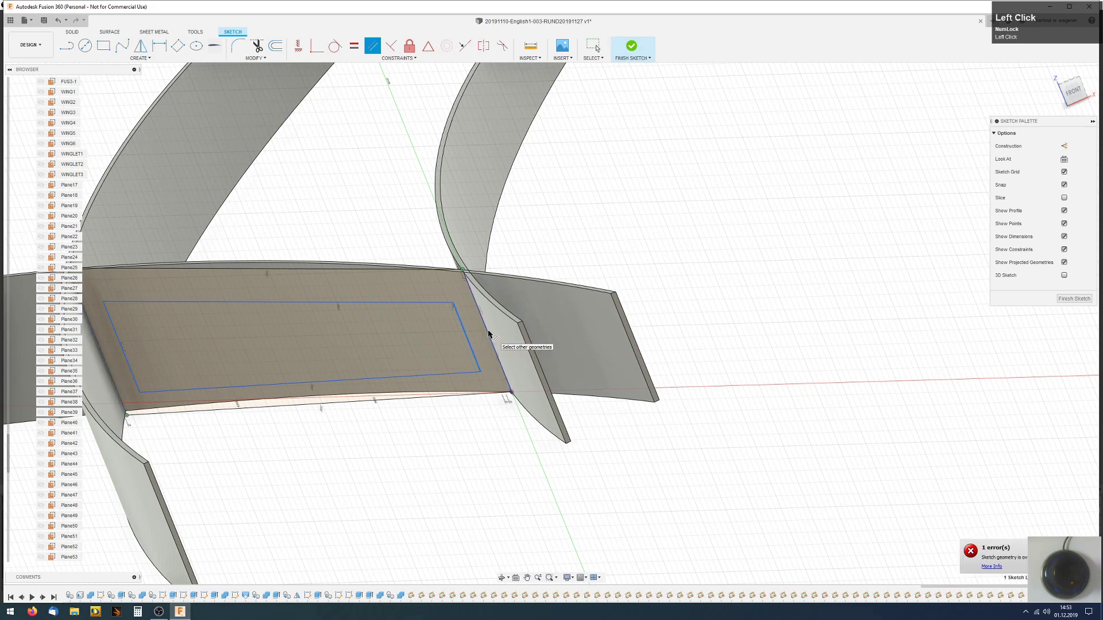
key("Escape")
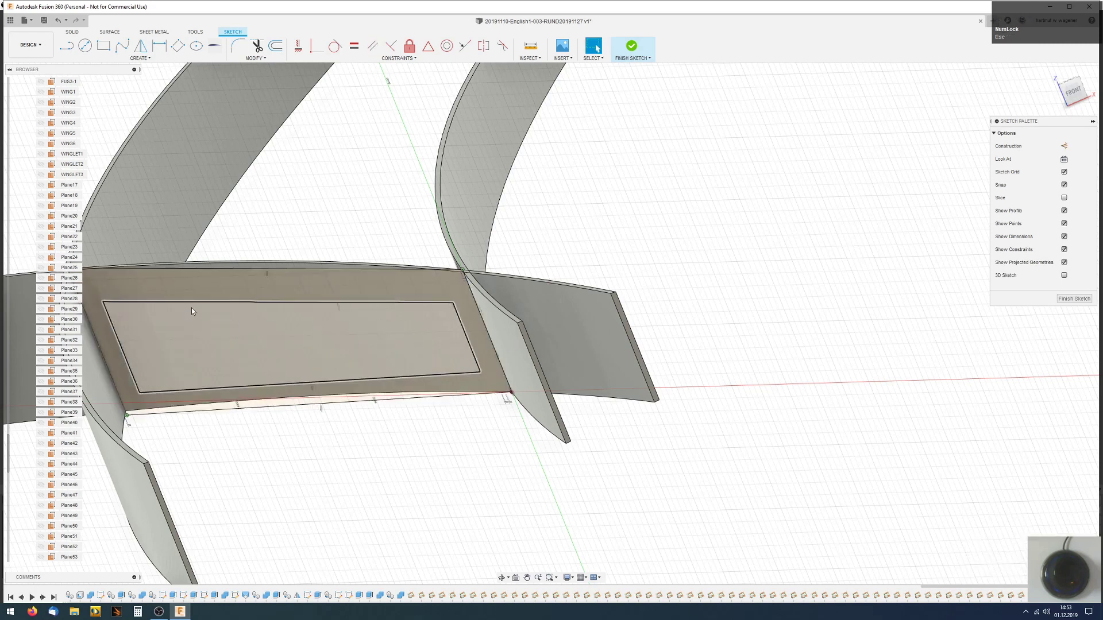
- Dimension the inner quadrilateral's upper-left corner 2 mm from the outer outline's upper line
mouse_move(191, 307)
middle_mouse_down()
mouse_move(338, 256)
mouse_move(316, 249)
middle_mouse_up()
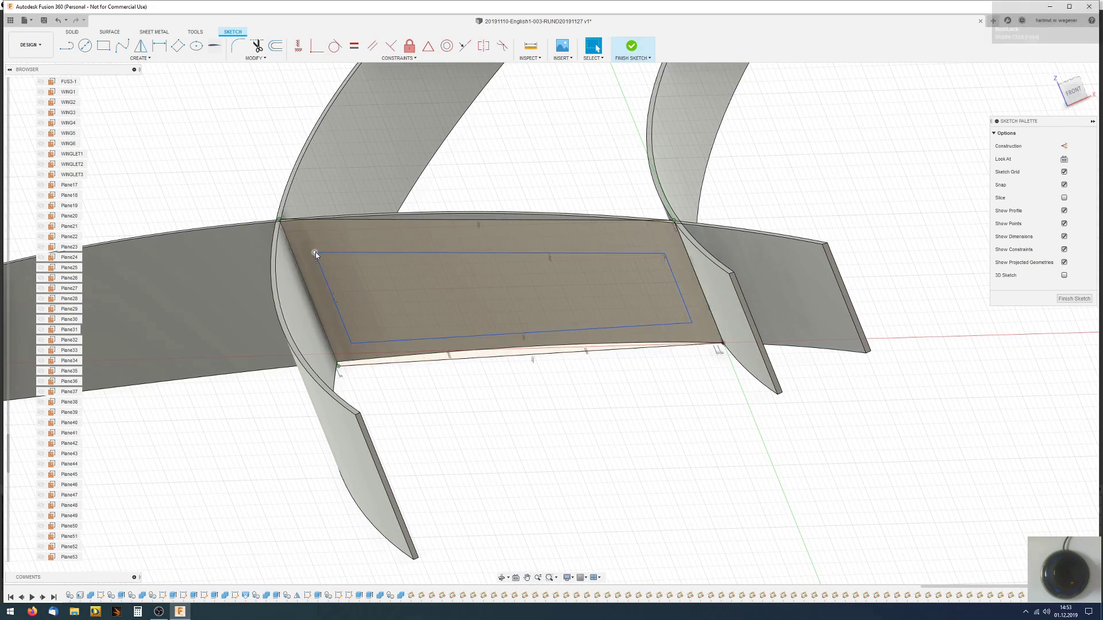
left_click(159, 46)
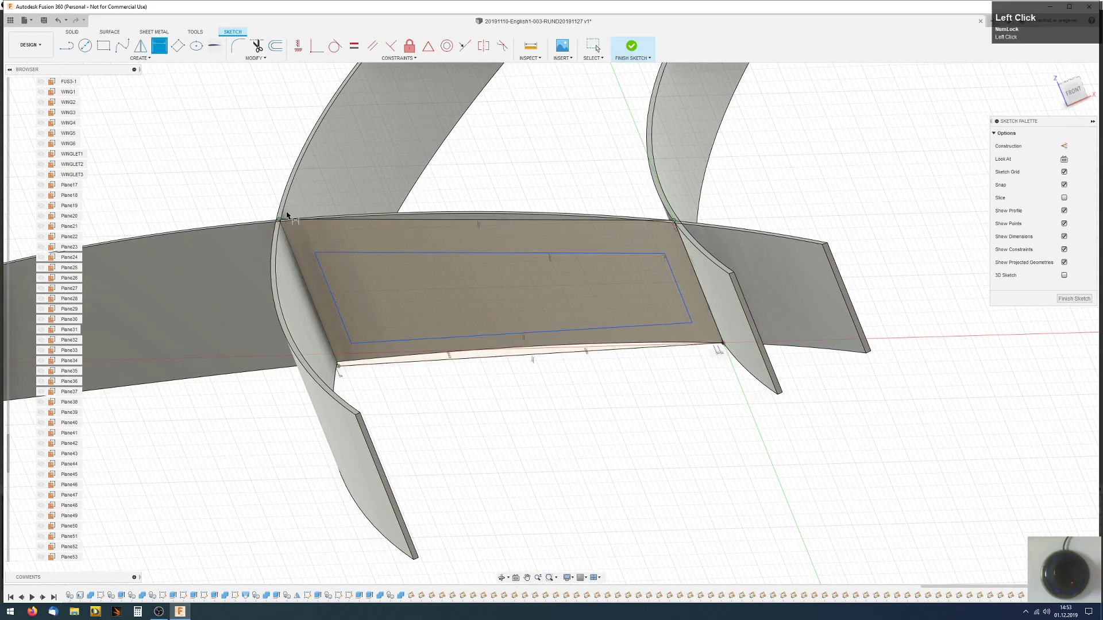
left_click(315, 253)
left_click(332, 222)
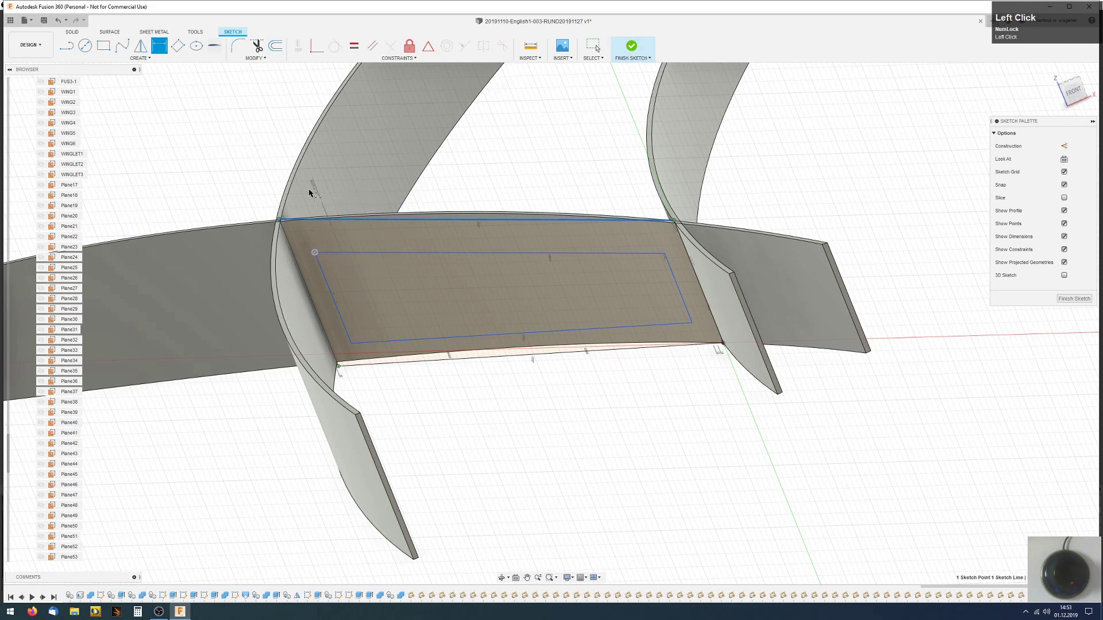
left_click(240, 188)
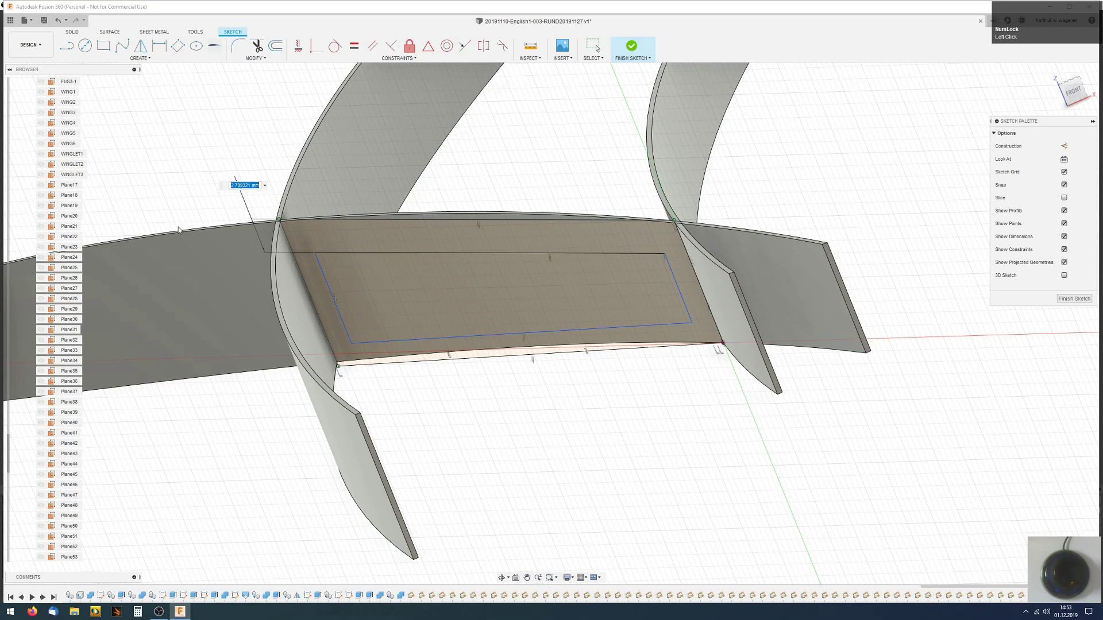
type("2")
key("Return")
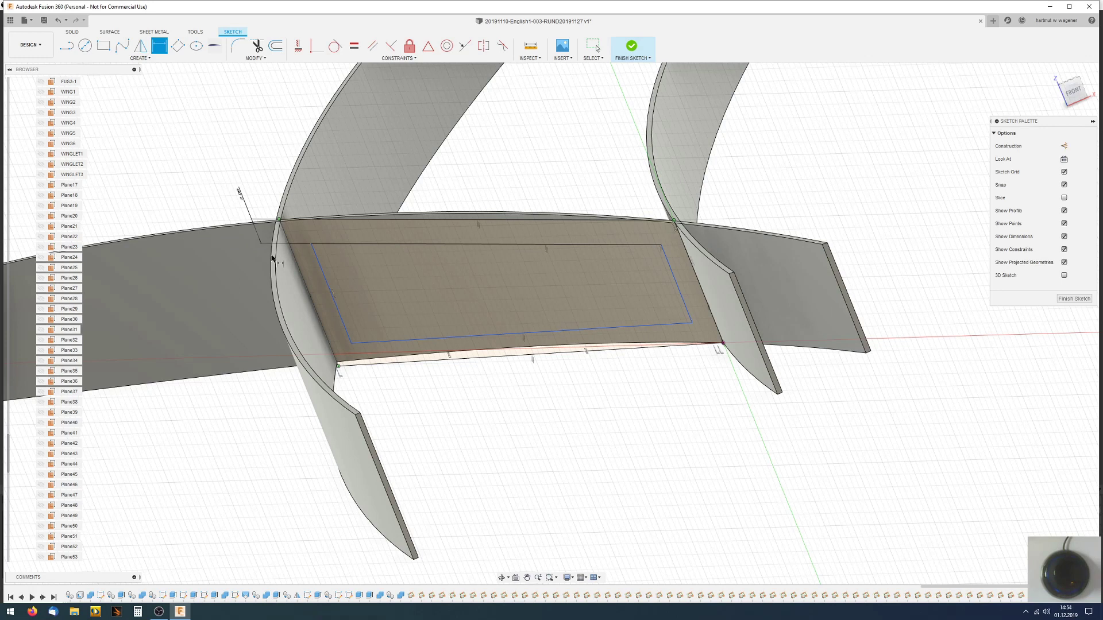
- Dimension the inner quadrilateral's lower-left corner 2 mm from the outer lower line and move its left side back inside the outer outline
left_click(352, 345)
left_click(363, 365)
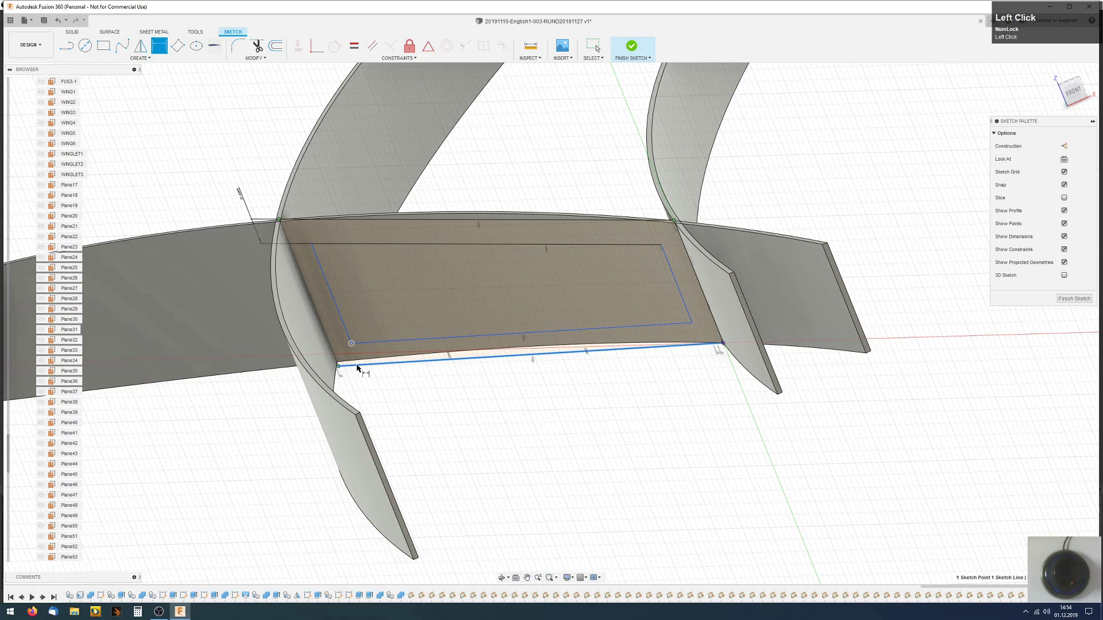
left_click(389, 397)
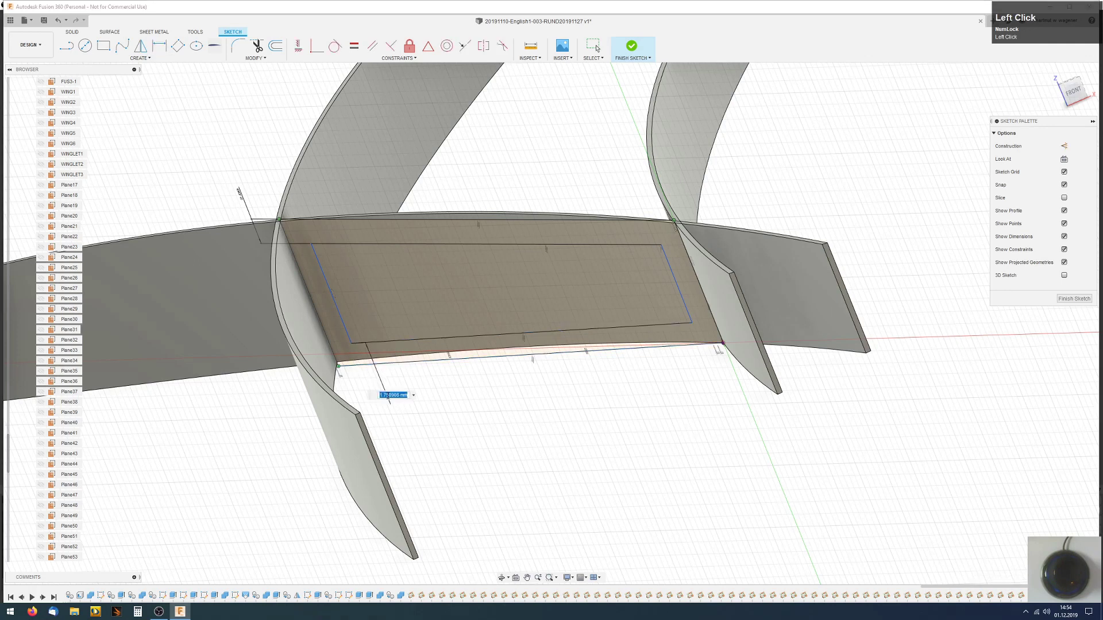
type("2")
key("Return")
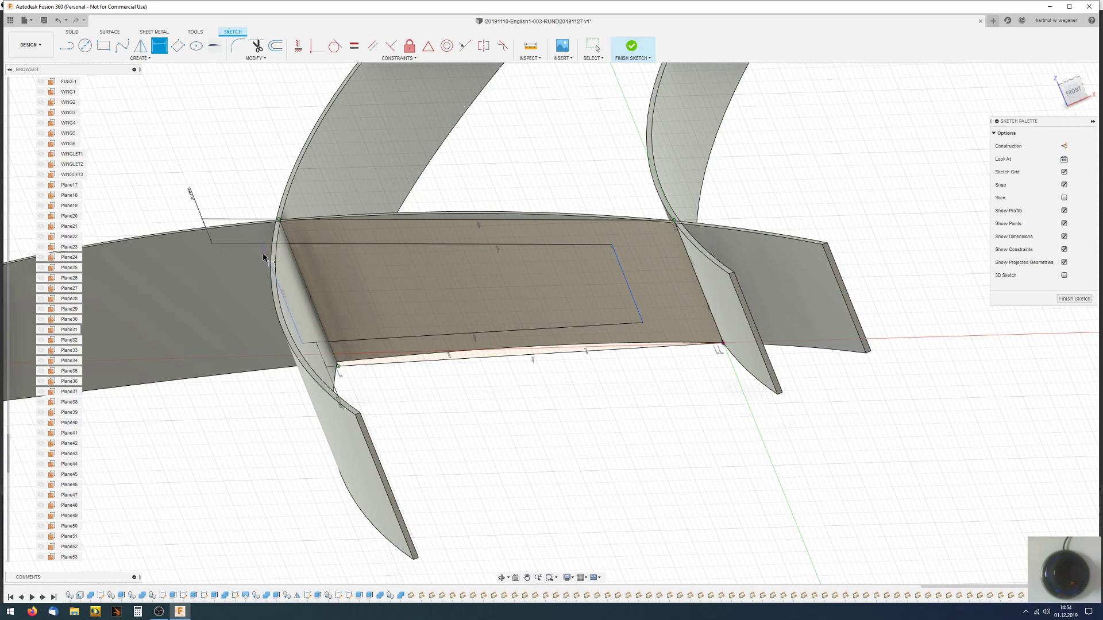
key("Escape")
left_click_drag(266, 254, 324, 259)
- Dimension the inner quadrilateral's upper-left corner 2 mm from the outer outline's left line
left_click(317, 244)
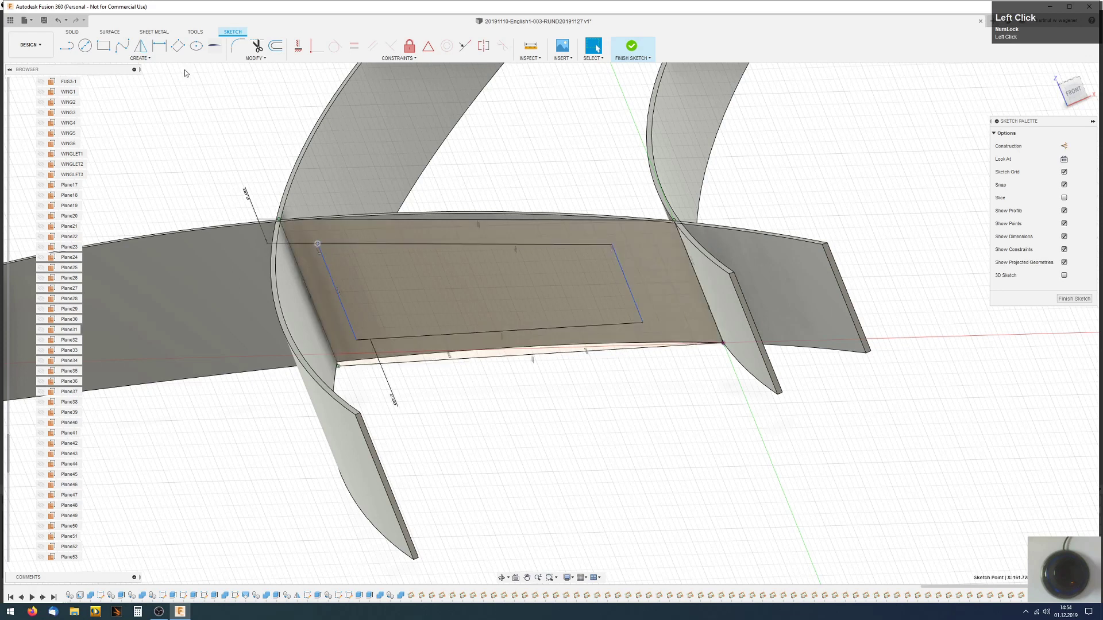
left_click(159, 46)
left_click(300, 270)
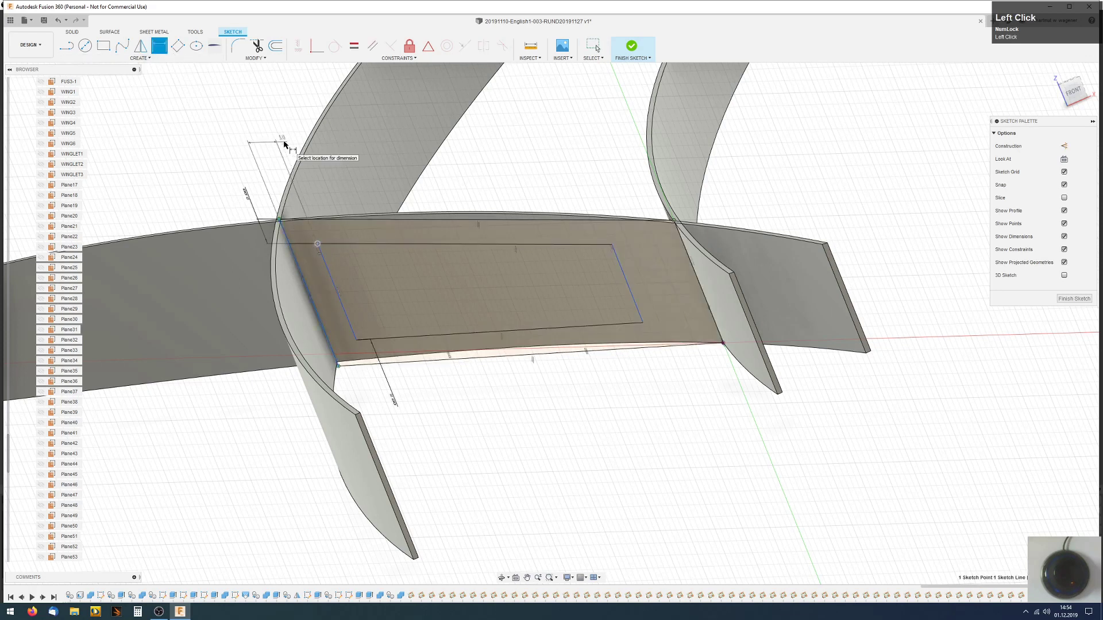
left_click(285, 144)
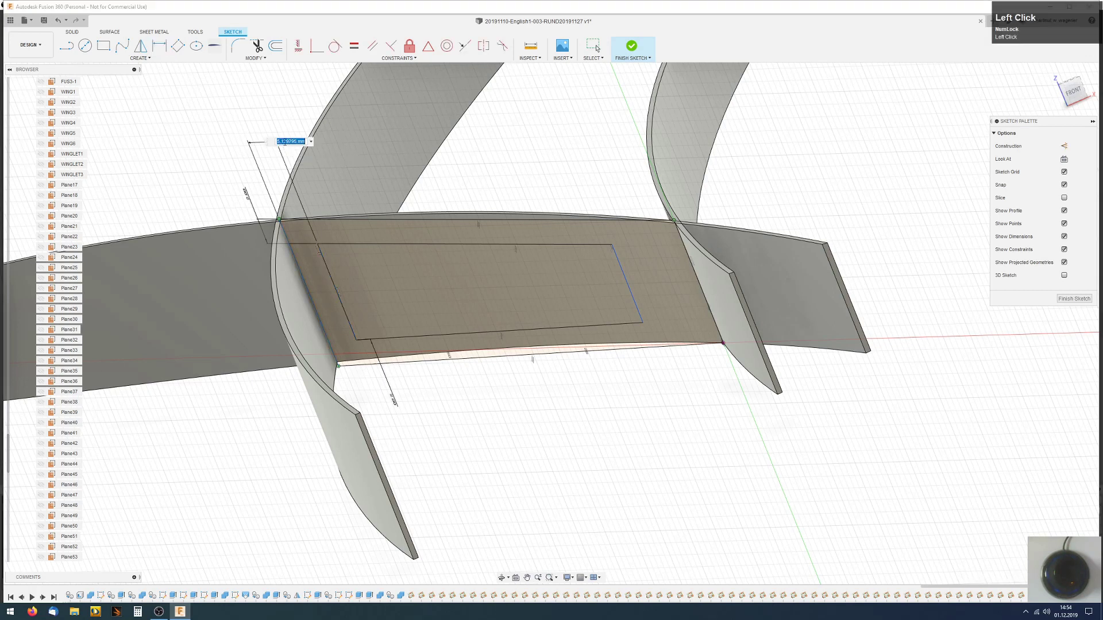
type("2")
key("Return")
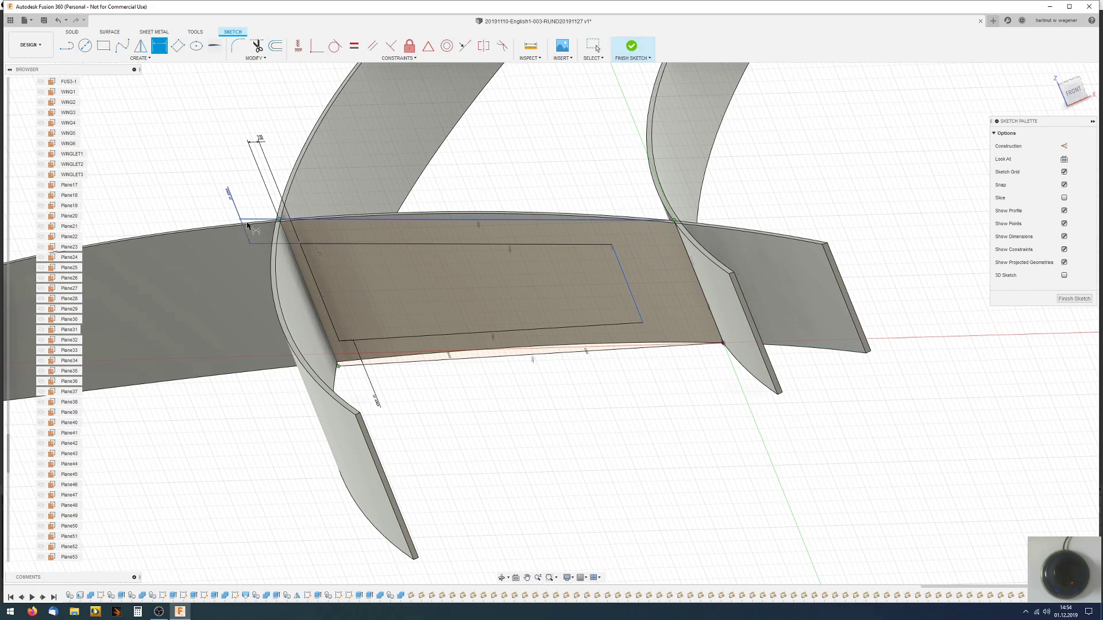
- Dimension the inner quadrilateral's upper-right corner 2 mm from the outer outline's right line
scroll(239, 234, "up", 3)
scroll(239, 234, "up", 5)
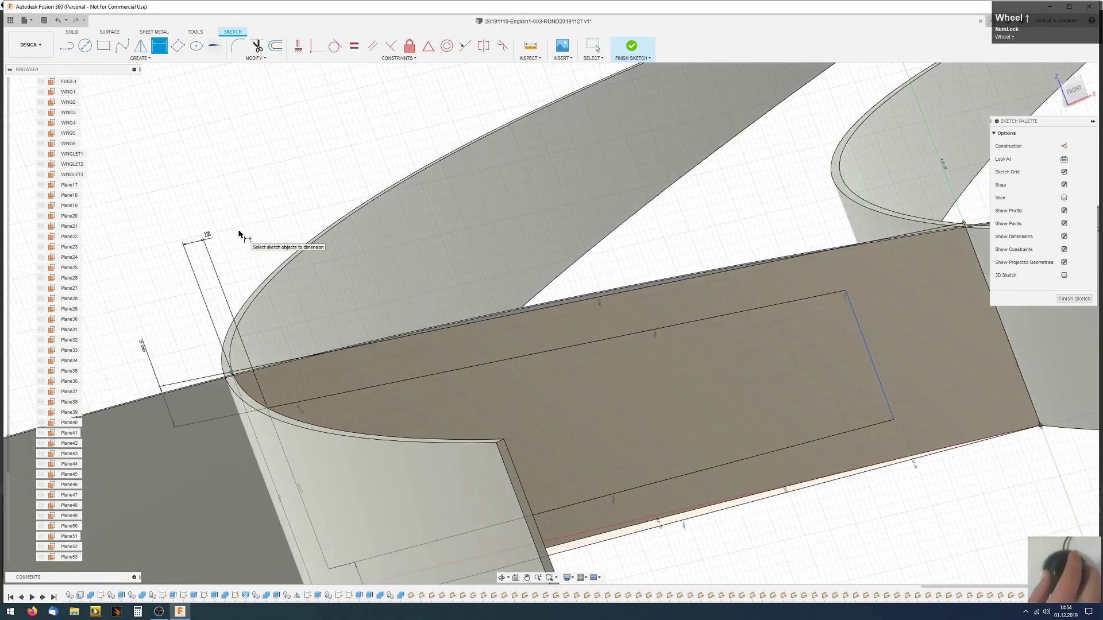
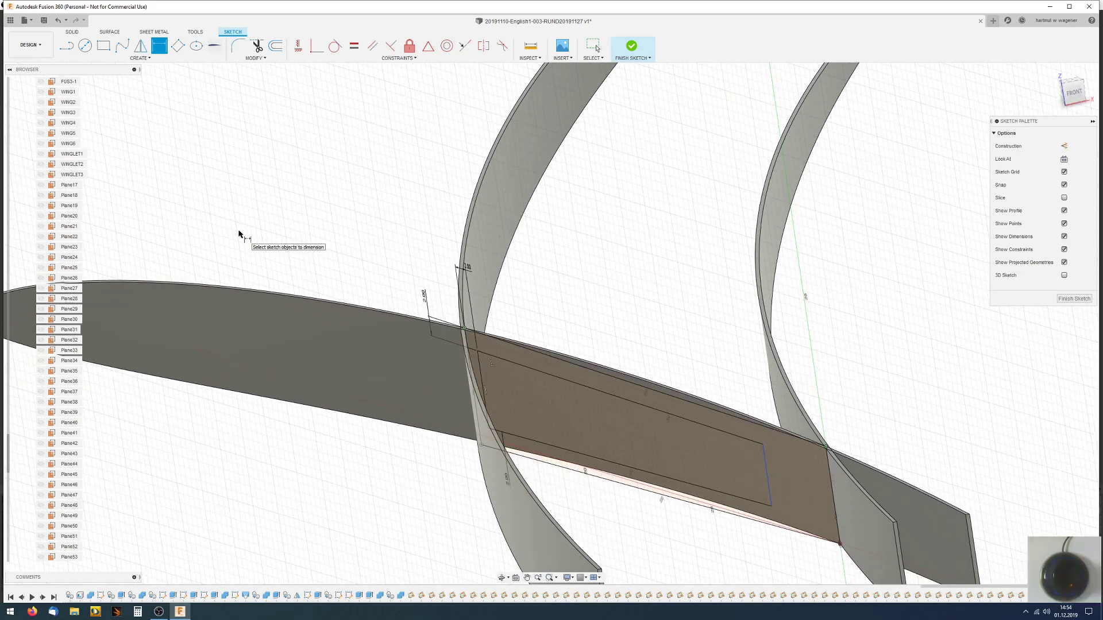
left_click(763, 445)
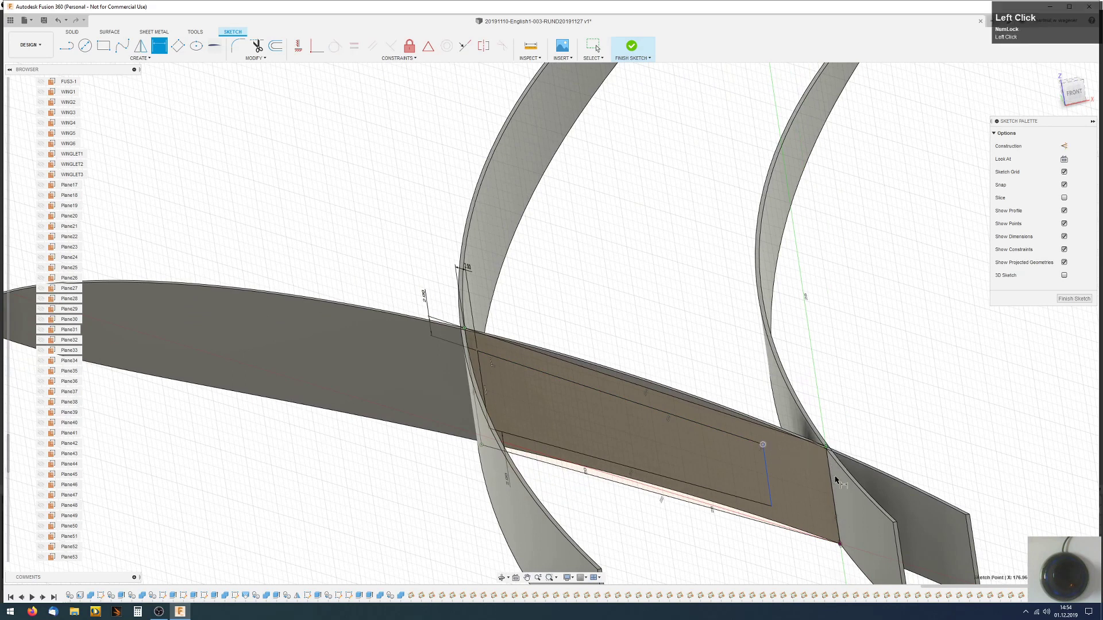
left_click(831, 477)
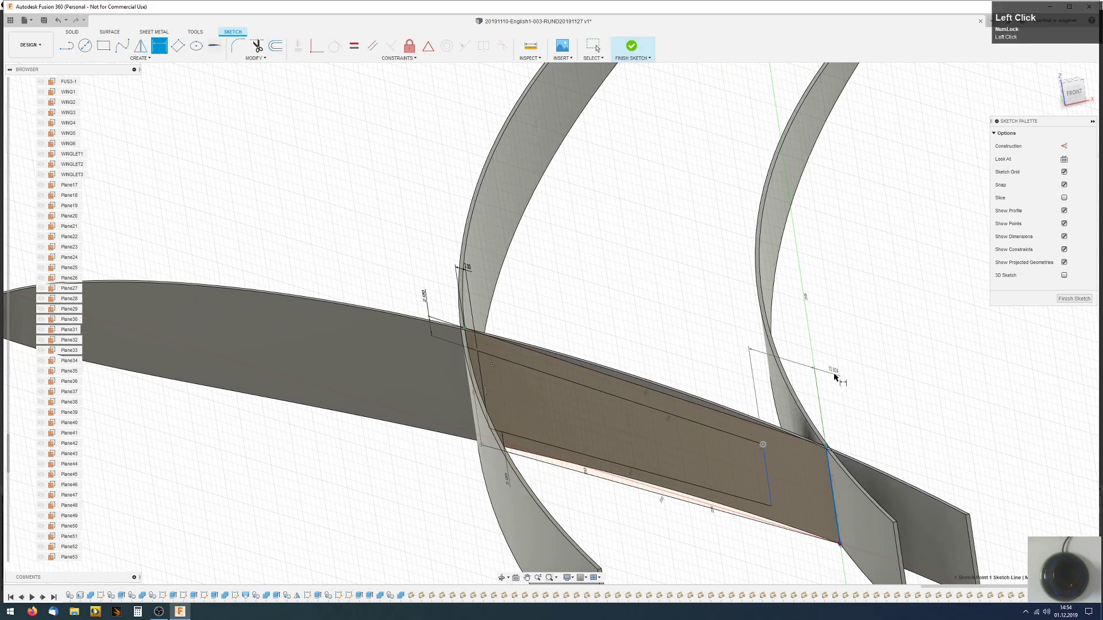
left_click(833, 372)
type("2")
key("Return")
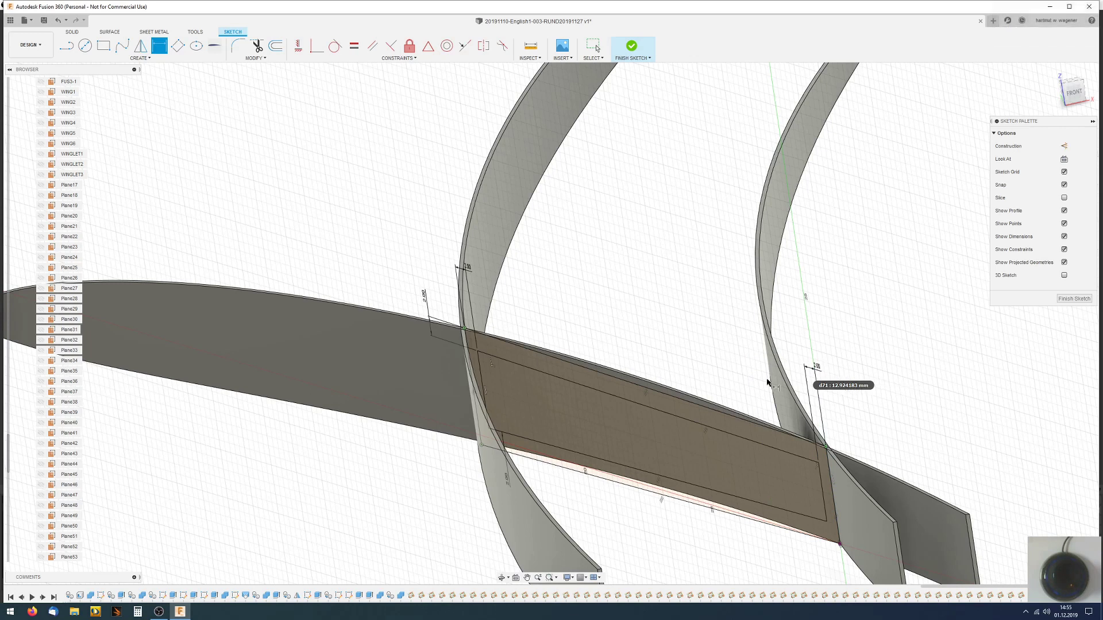
- Fillet the inner quadrilateral's upper-left corner, and fillet its upper-right corner with a 3 mm radius
scroll(675, 375, "down", 2)
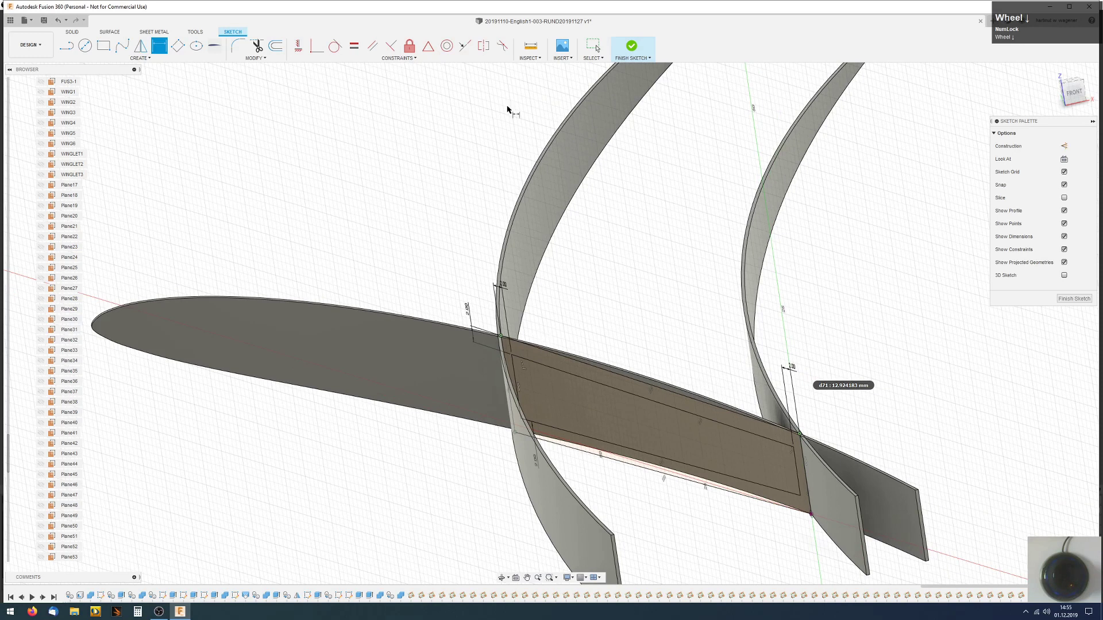
left_click(236, 48)
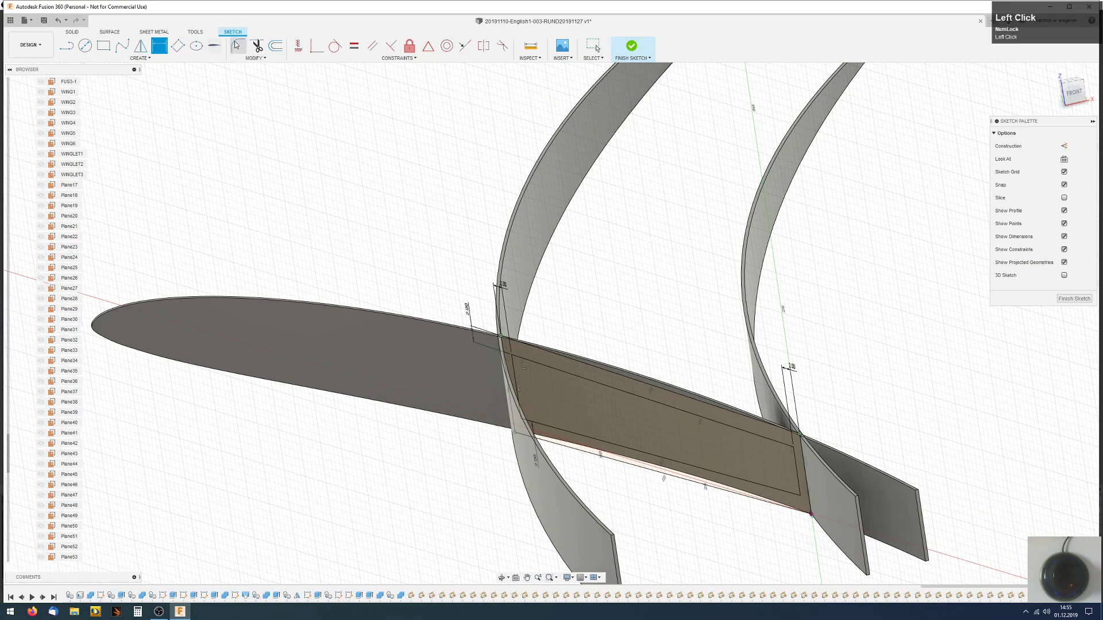
left_click(515, 357)
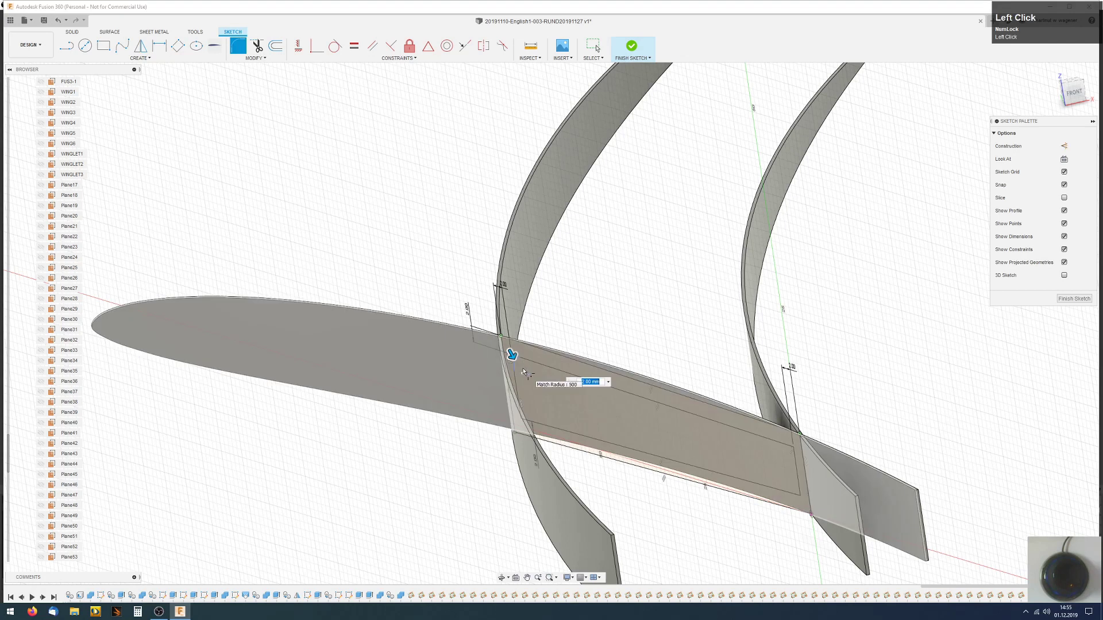
key("Return")
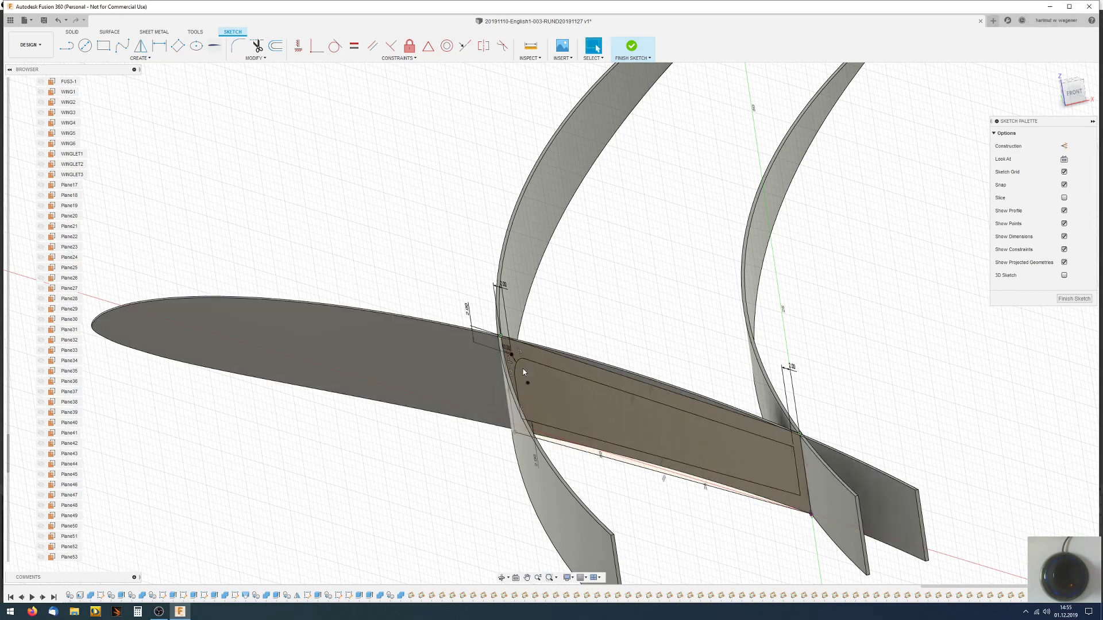
left_click(794, 447)
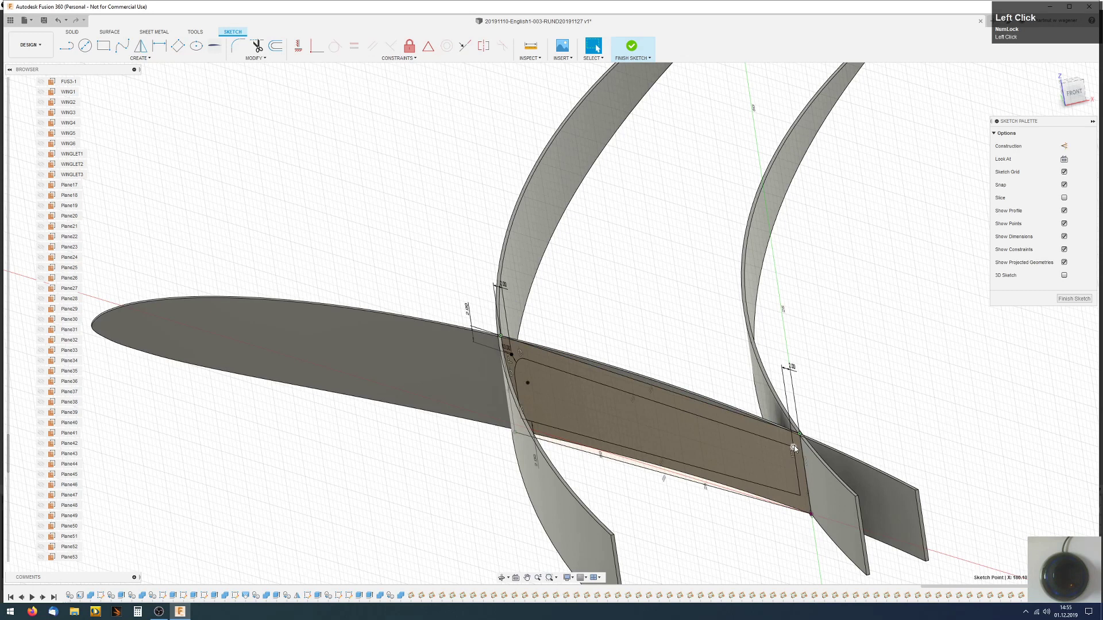
left_click(237, 46)
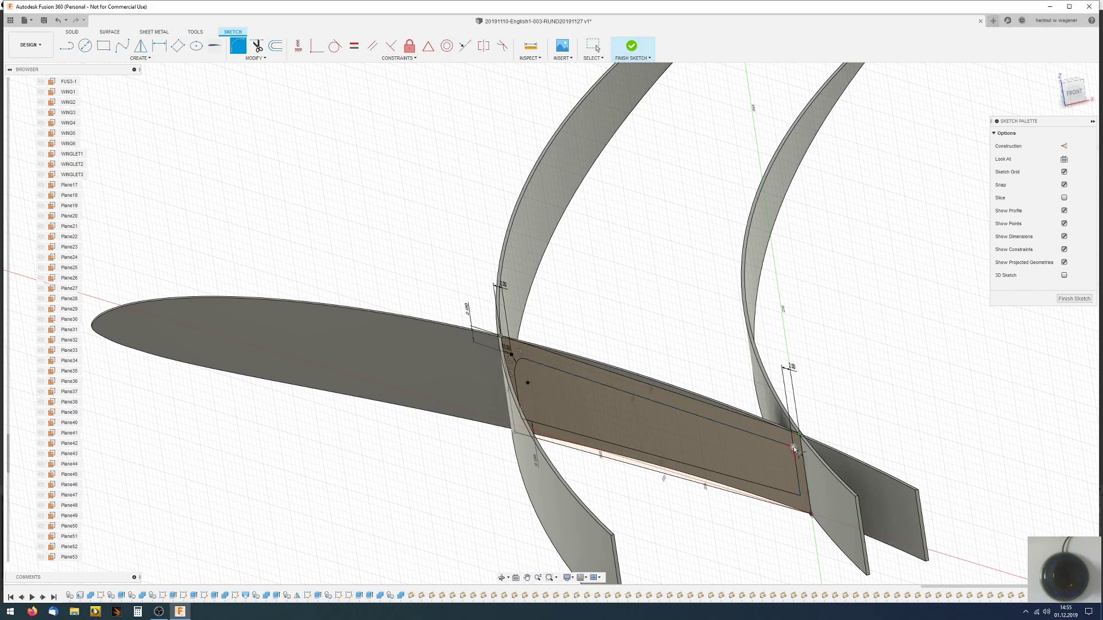
left_click(794, 449)
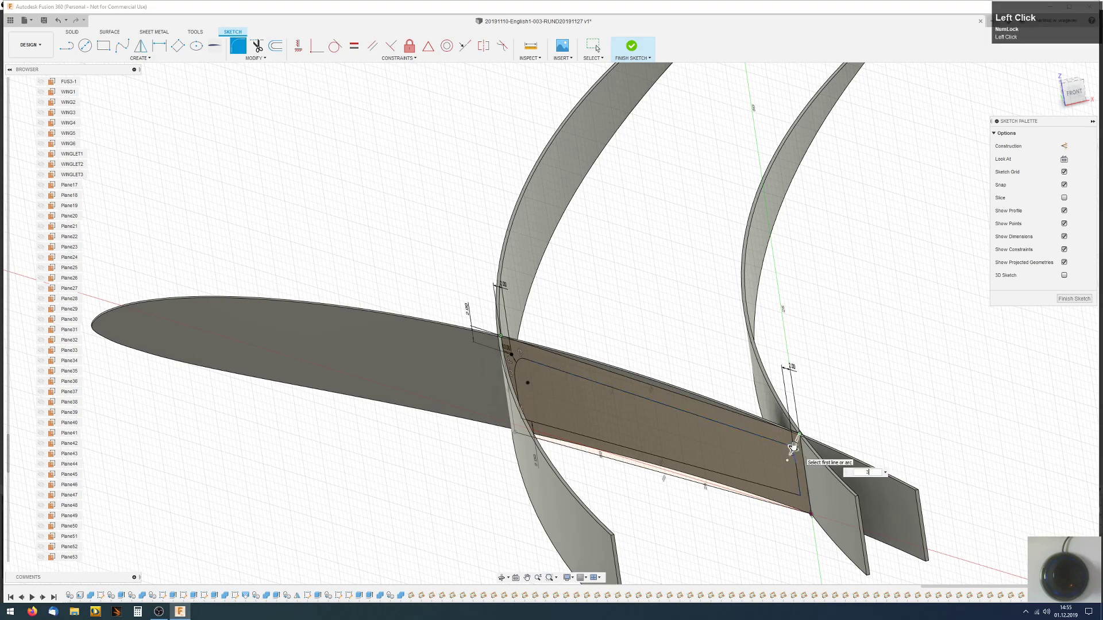
type("3")
key("Return")
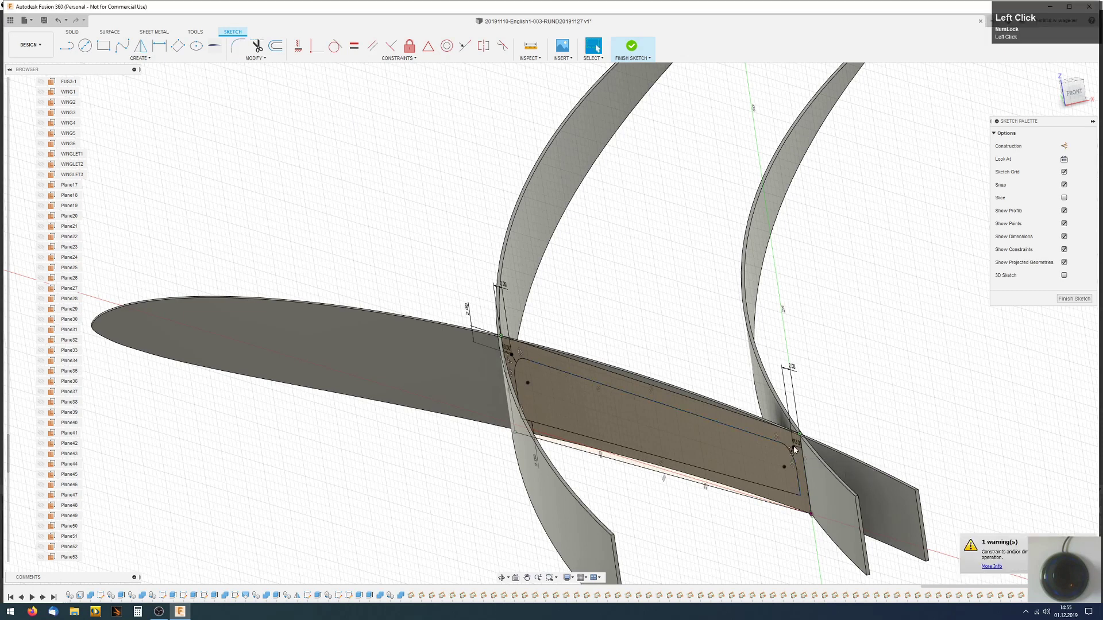
- Fillet the inner quadrilateral's lower-right corner, and fillet its lower-left corner with a 3 mm radius
left_click(801, 496)
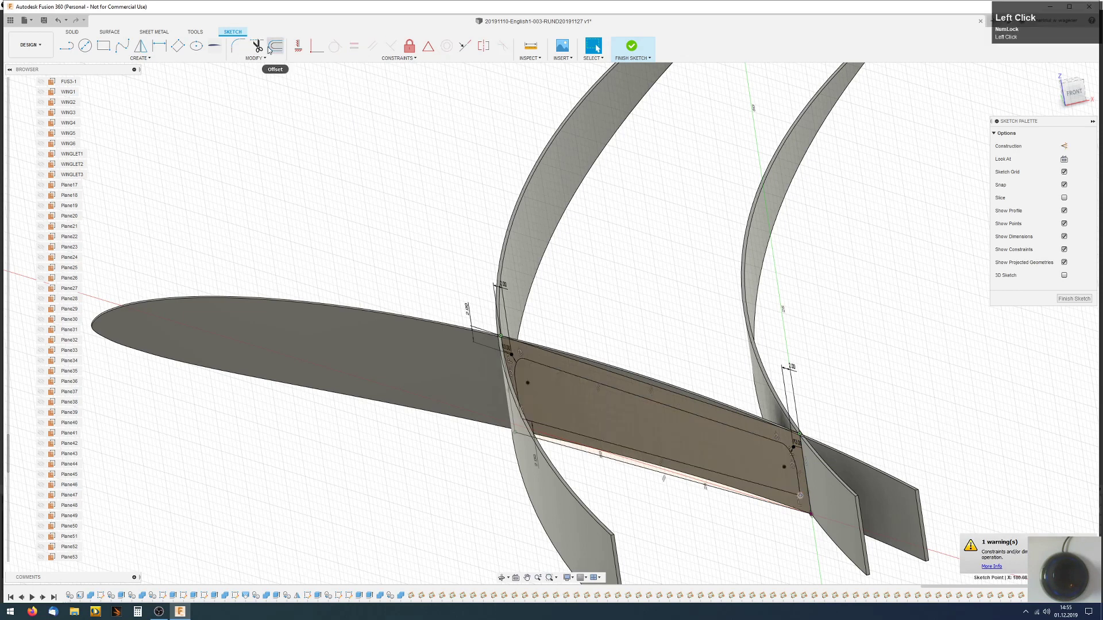
left_click(238, 46)
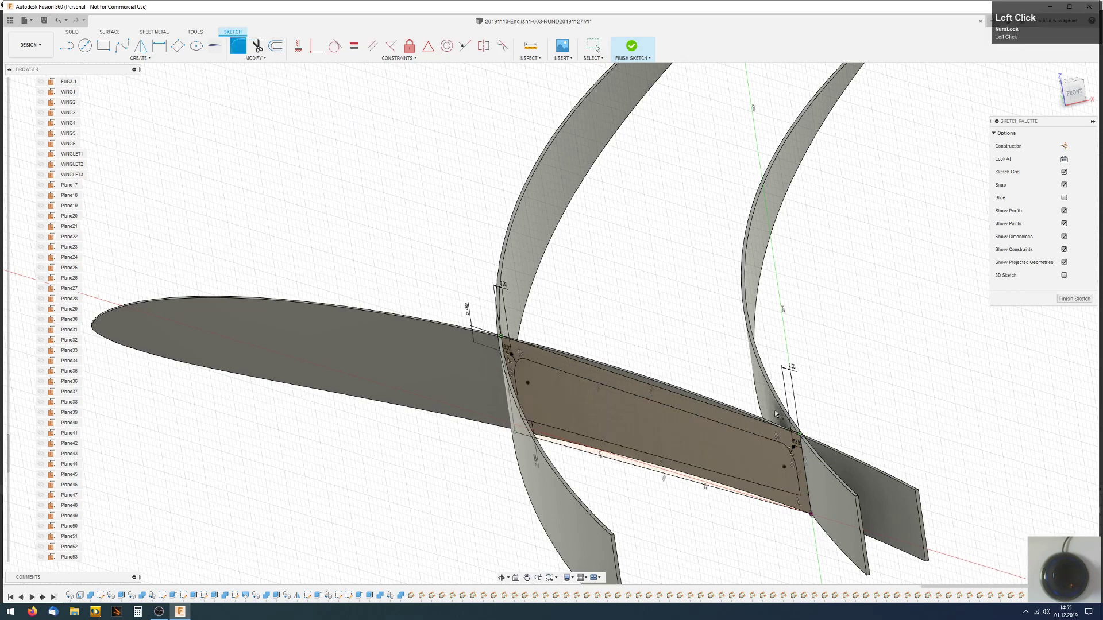
left_click(801, 497)
key("Return")
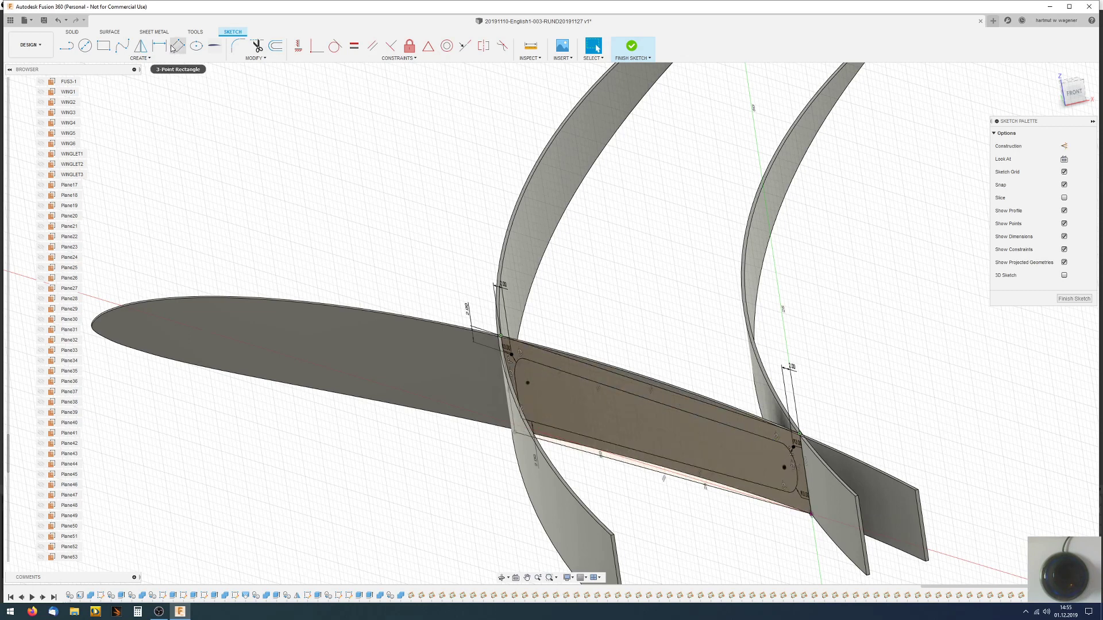
left_click(241, 52)
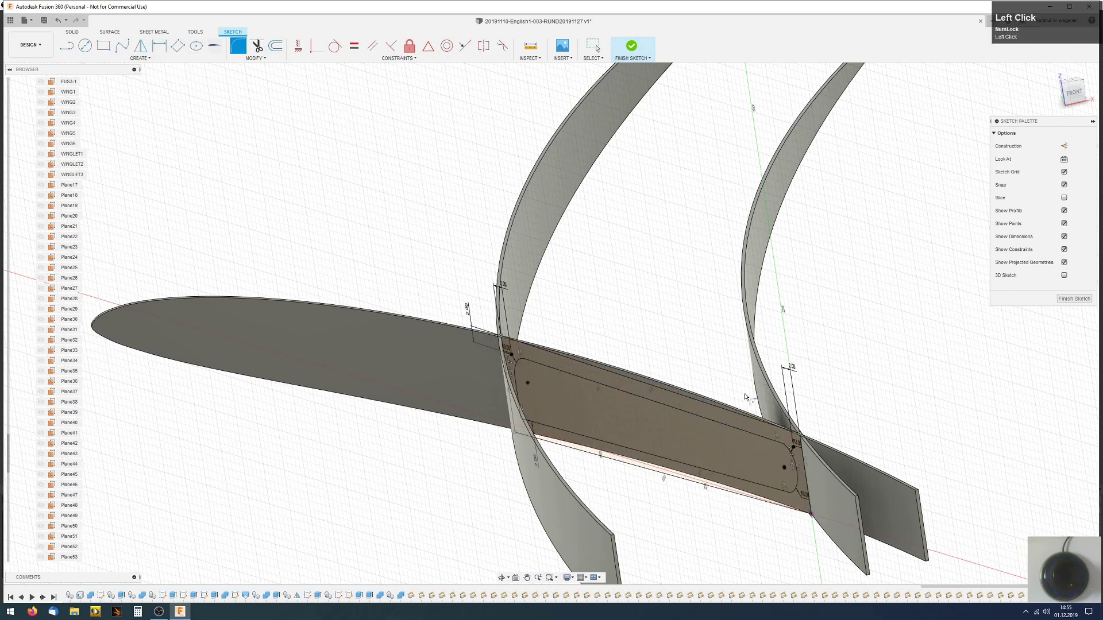
left_click(521, 418)
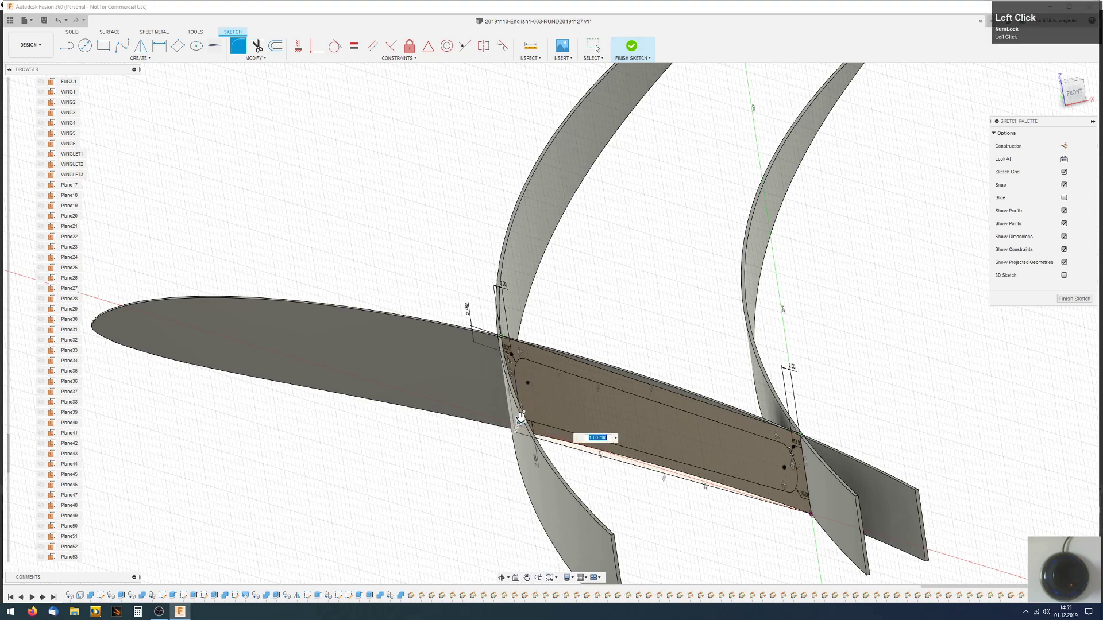
type("3")
key("Return")
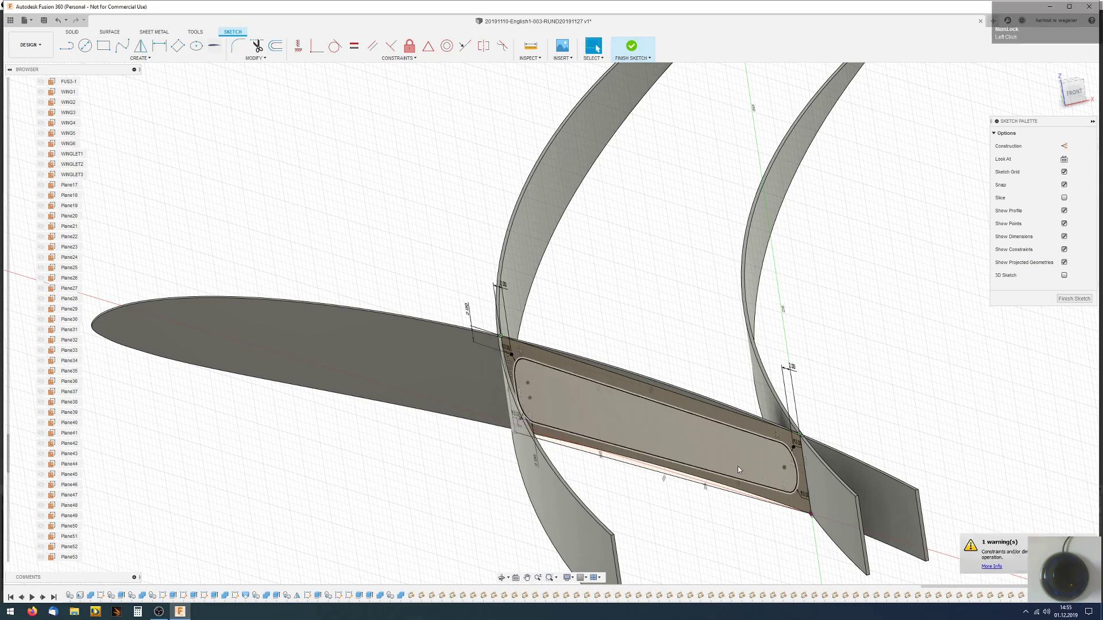
- Finish the sketch and select its rounded inner profile for an Extrude
middle_click_drag(738, 466, 732, 457, "shift")
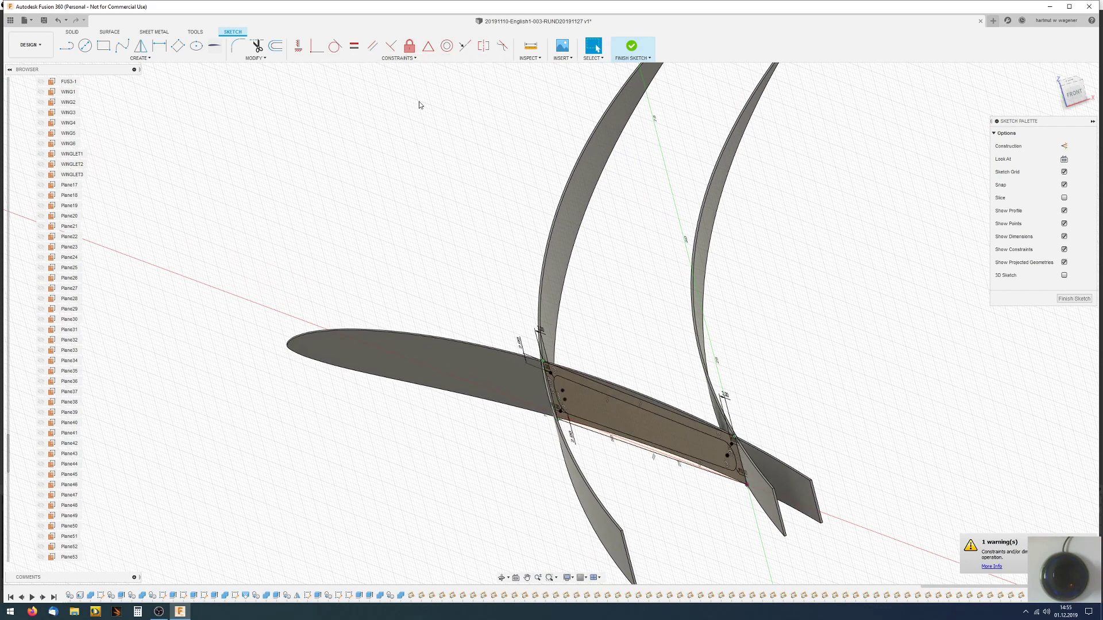
left_click(632, 46)
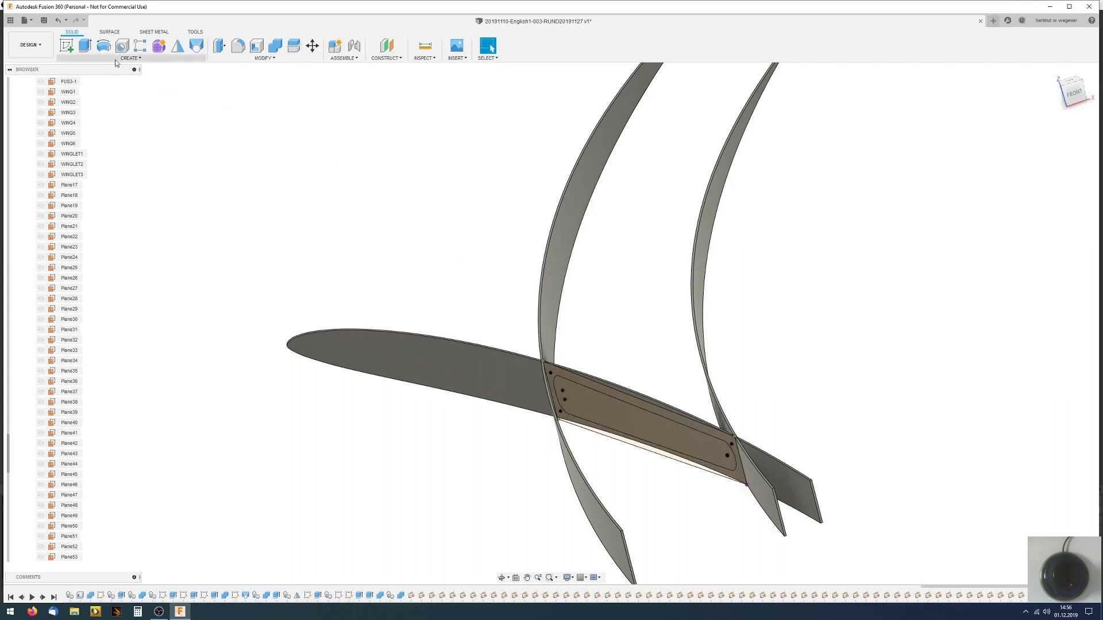
left_click(84, 49)
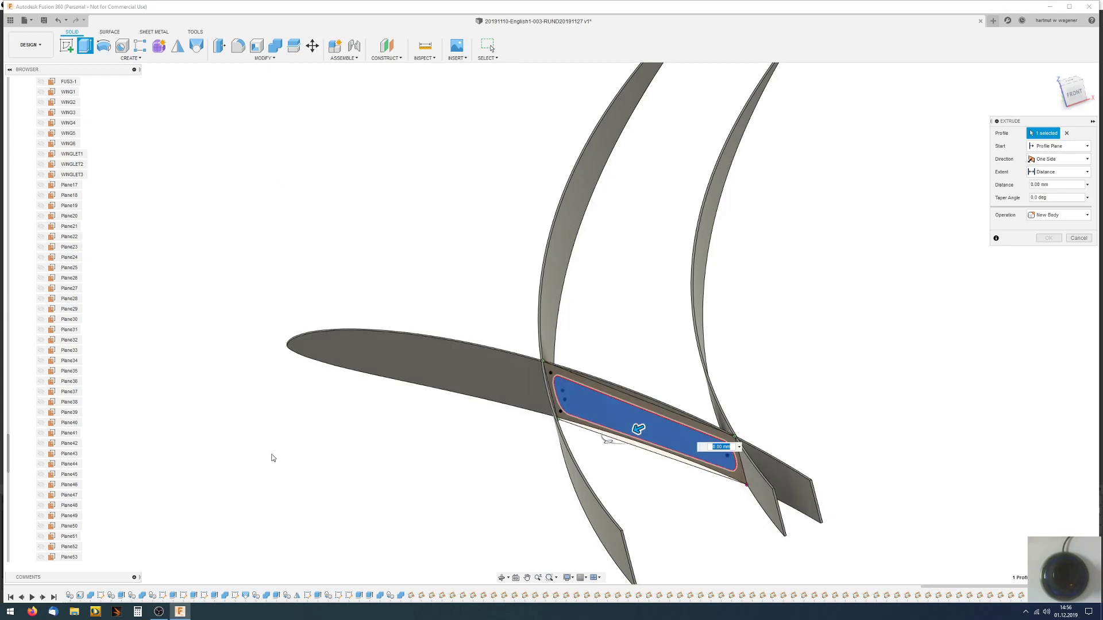
- Hide the curved rib bodies 5 and 4 so that only rib body D remains shown
scroll(67, 432, "down", 2)
scroll(68, 432, "up", 14)
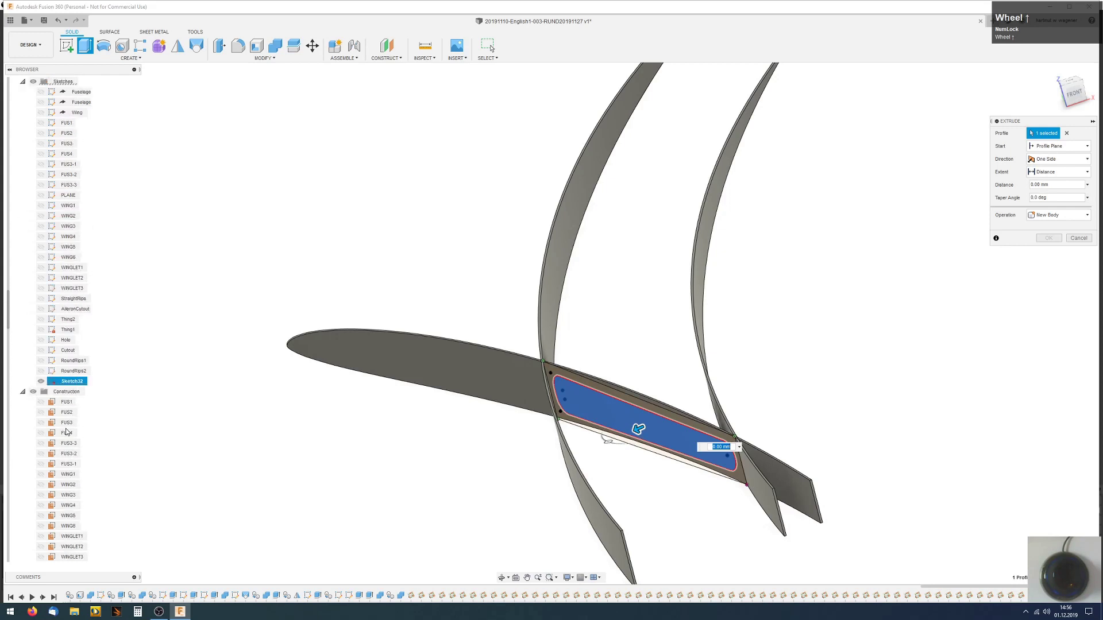
scroll(66, 432, "up", 3)
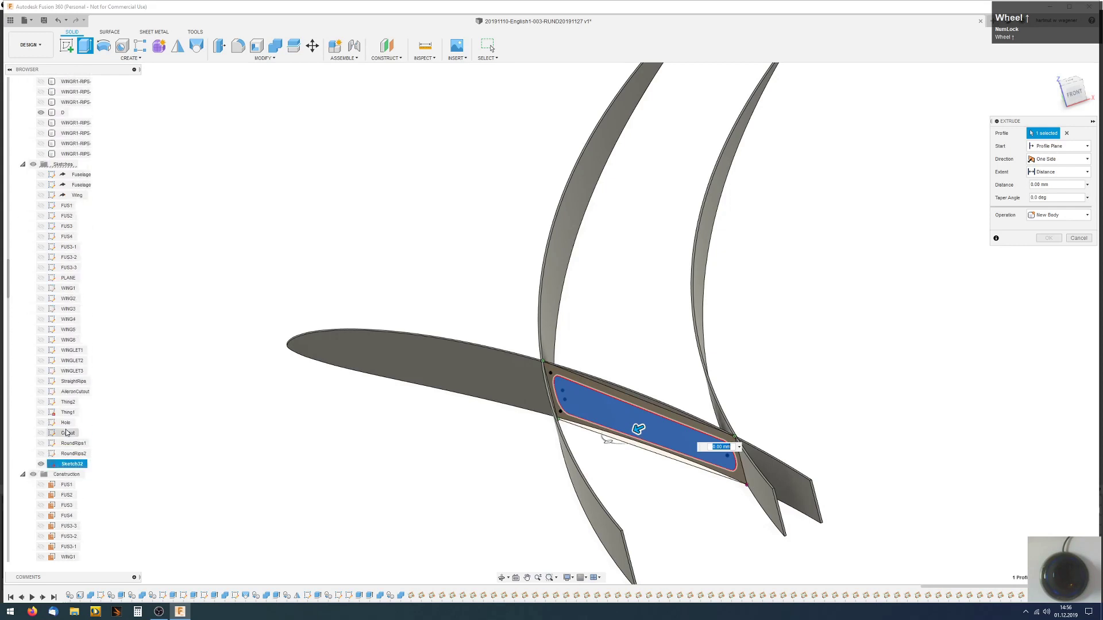
scroll(67, 432, "up", 5)
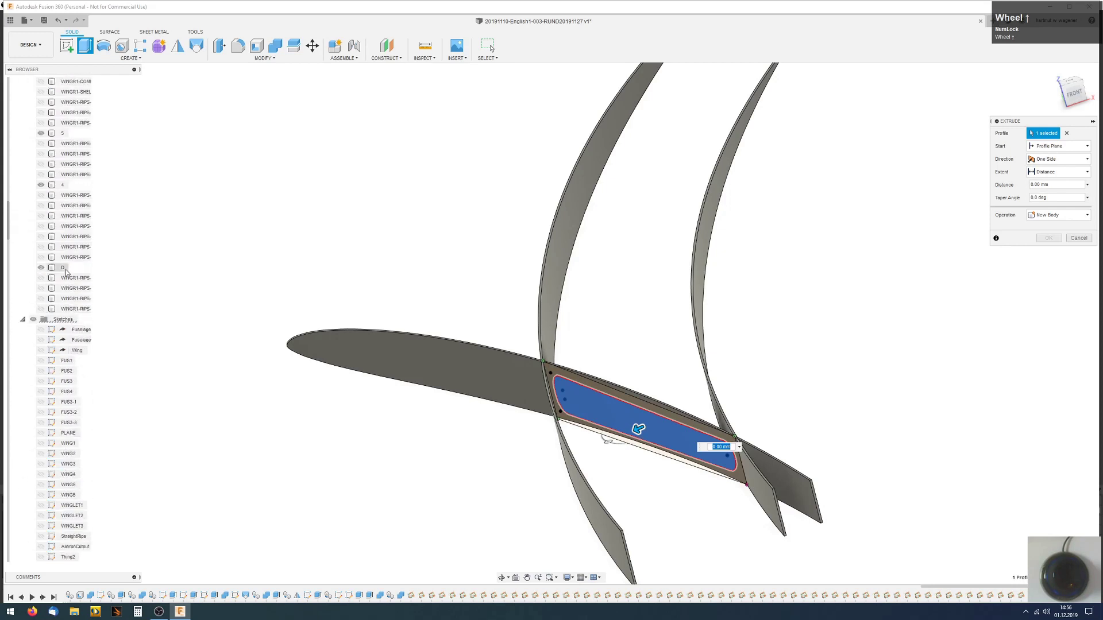
left_click(42, 185)
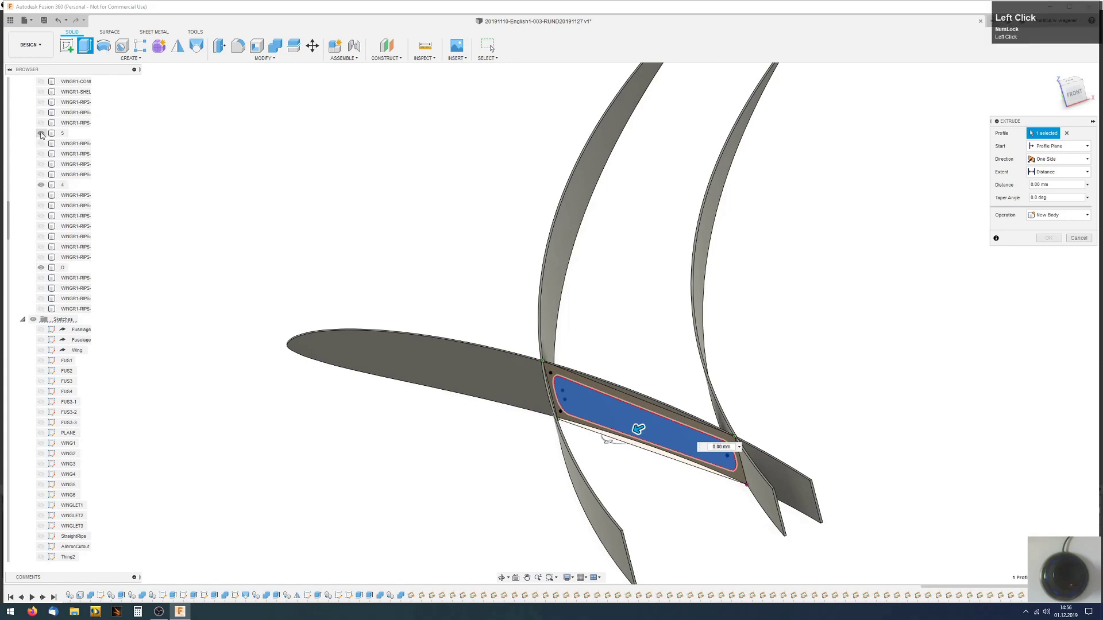
left_click(41, 135)
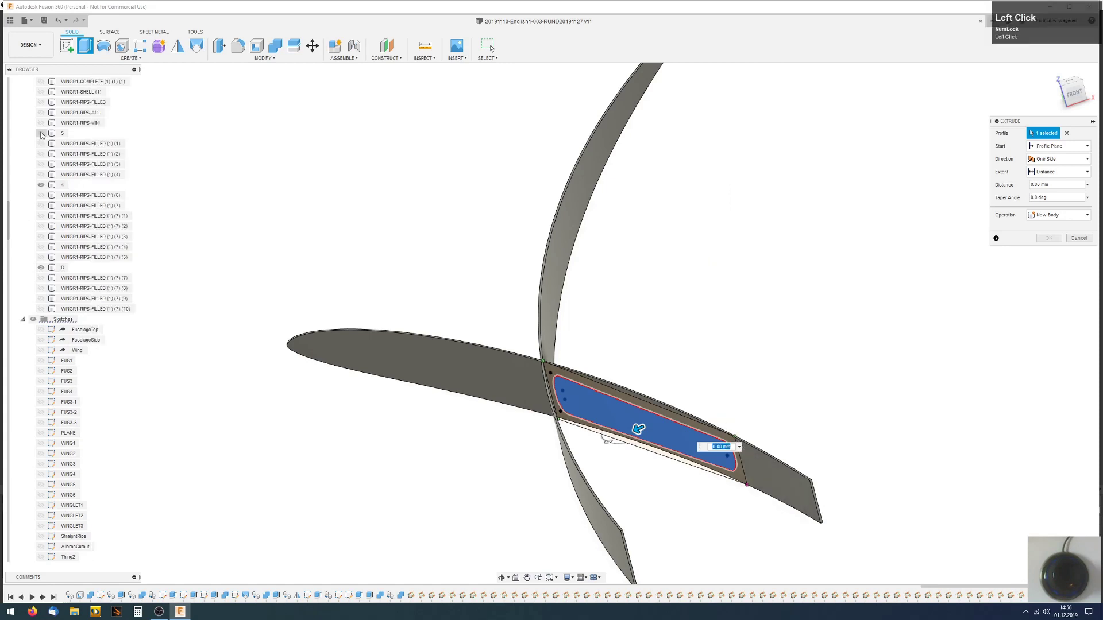
left_click(41, 185)
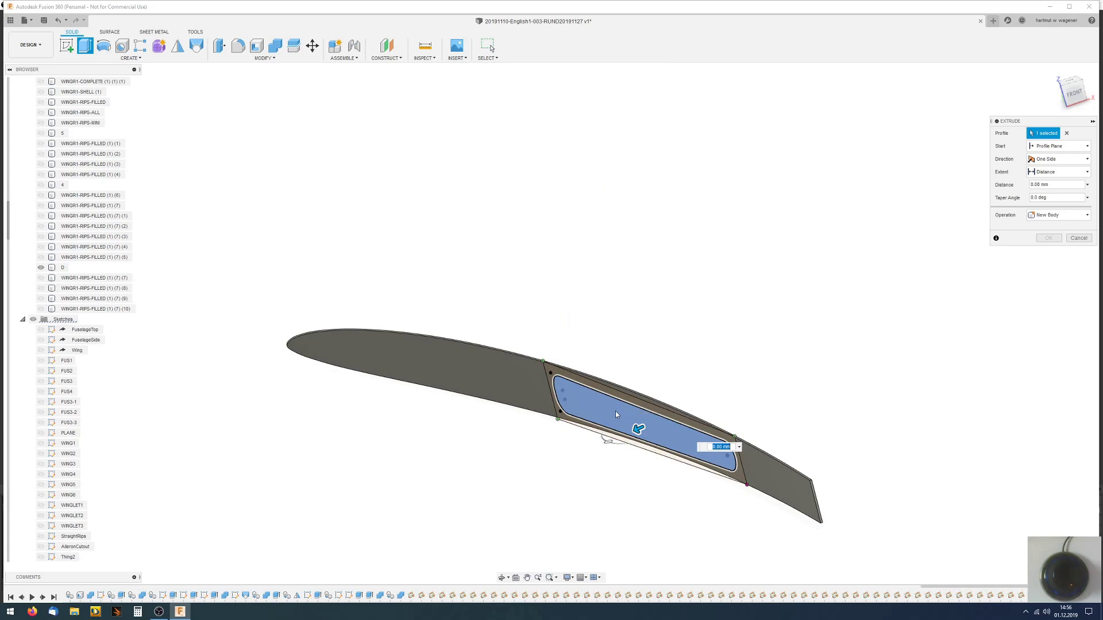
- Extrude the rounded inner profile symmetrically as a cut through rib body D
left_click(1057, 161)
left_click(1049, 192)
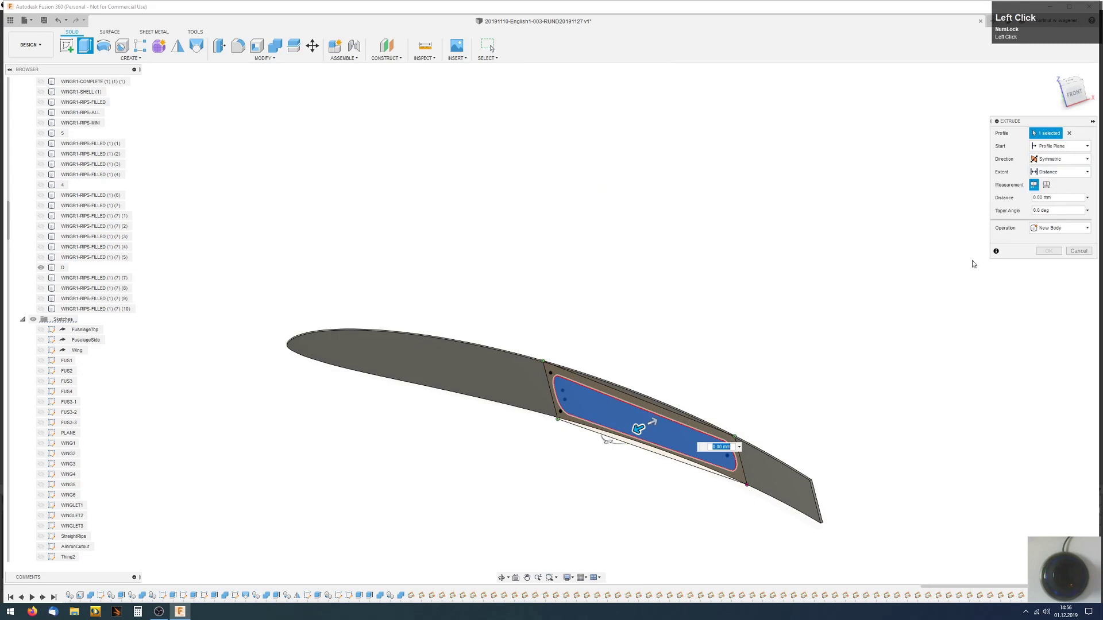
left_click_drag(631, 431, 614, 441)
left_click(1045, 264)
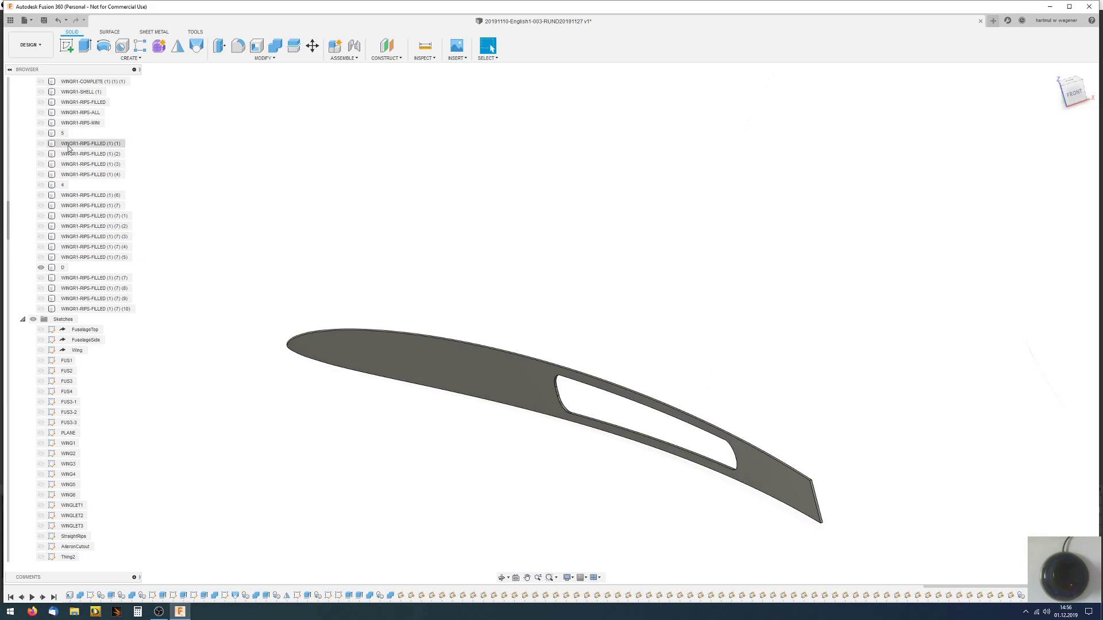
scroll(51, 176, "up", 1)
scroll(52, 177, "up", 3)
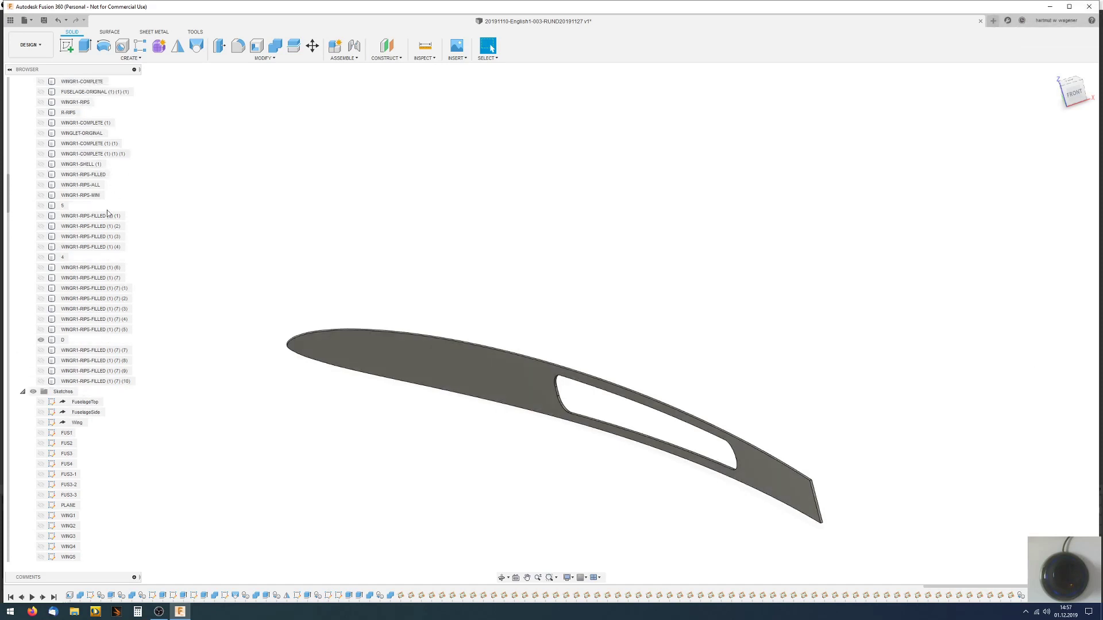
- Show all the rib bodies from 5 through WINGR1-RIPS-FILLED (1) (7) (10), with rib D included
left_click(55, 206)
left_click(42, 208)
left_click(42, 208)
left_click(51, 206)
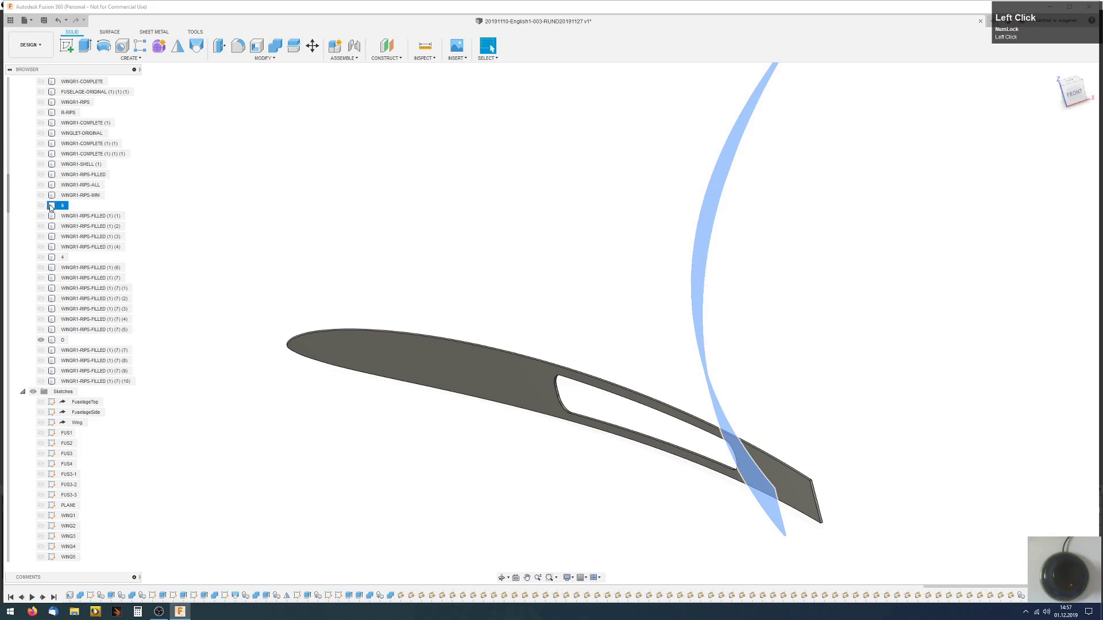
left_click(55, 383, "shift")
key("v")
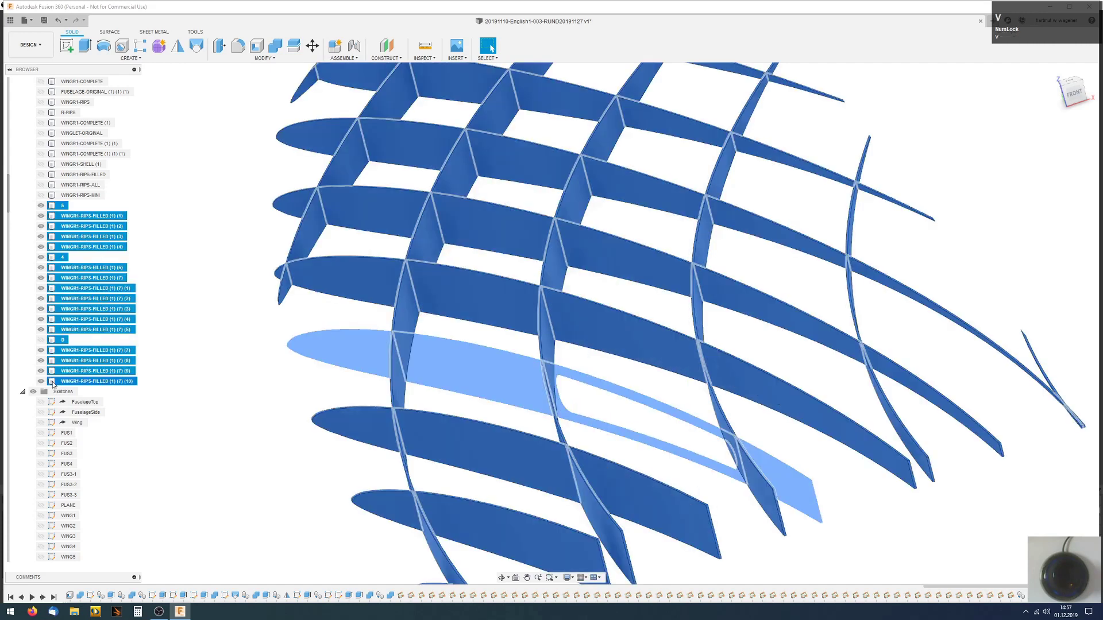
left_click(41, 341)
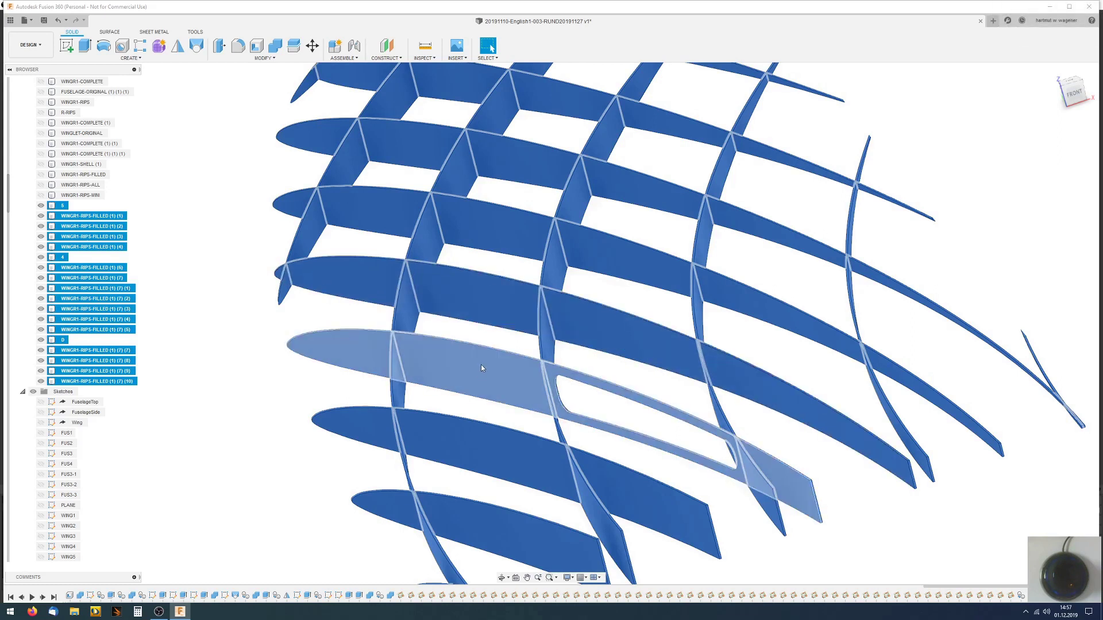
- Rename the curved rib body WINGR1-RIPS-FILLED (1) (2), ahead of rib 4, as 3
left_click(405, 308)
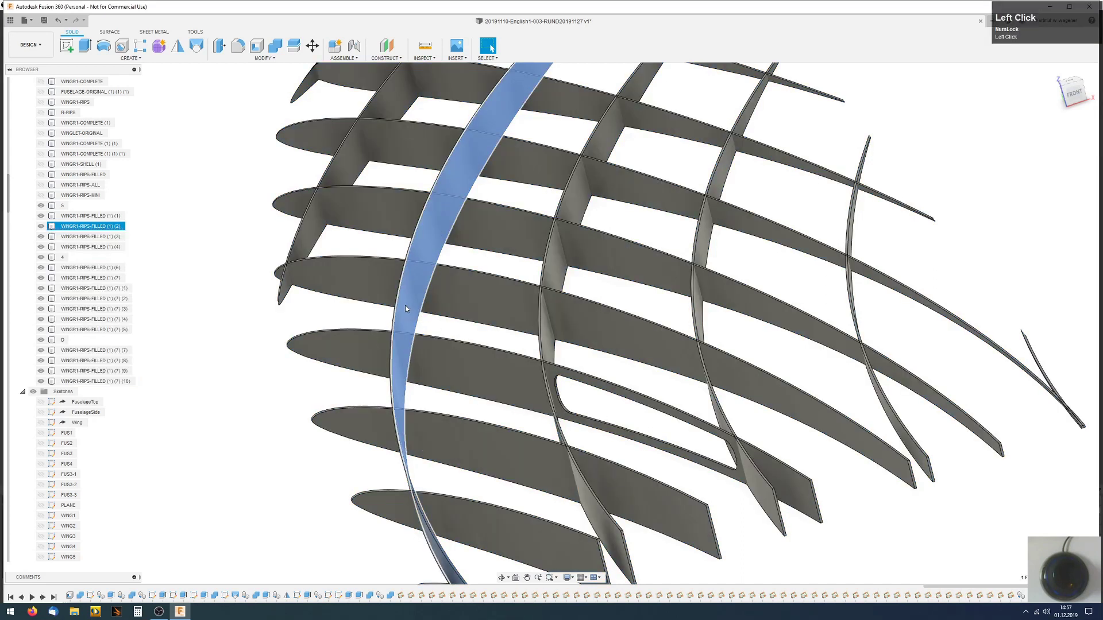
left_click(42, 227)
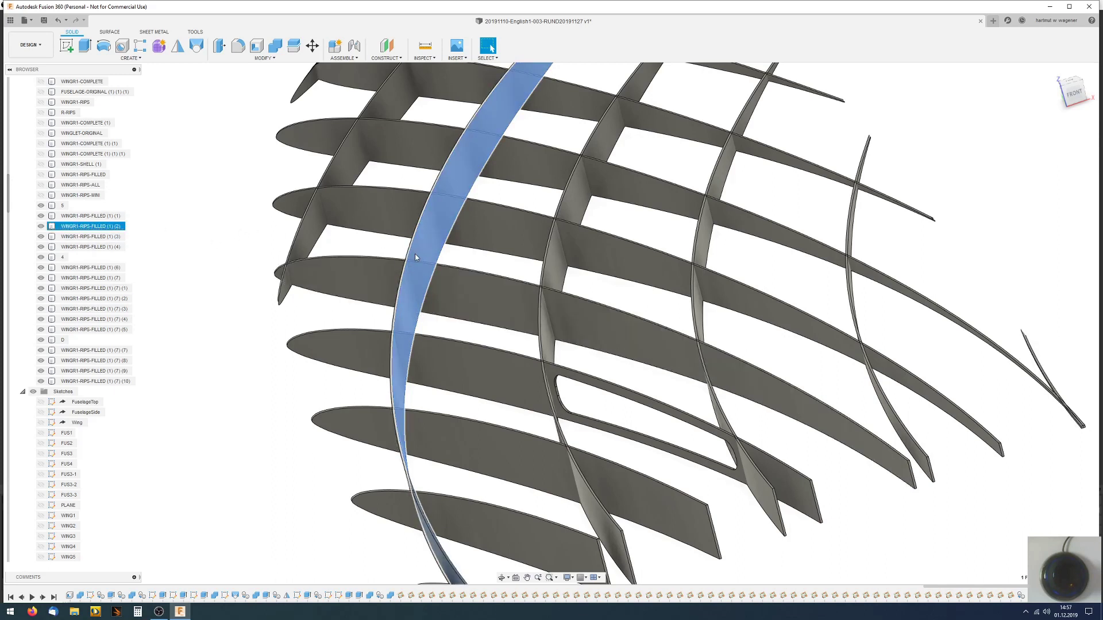
left_click(66, 229)
left_click(66, 228)
type("3")
key("Return")
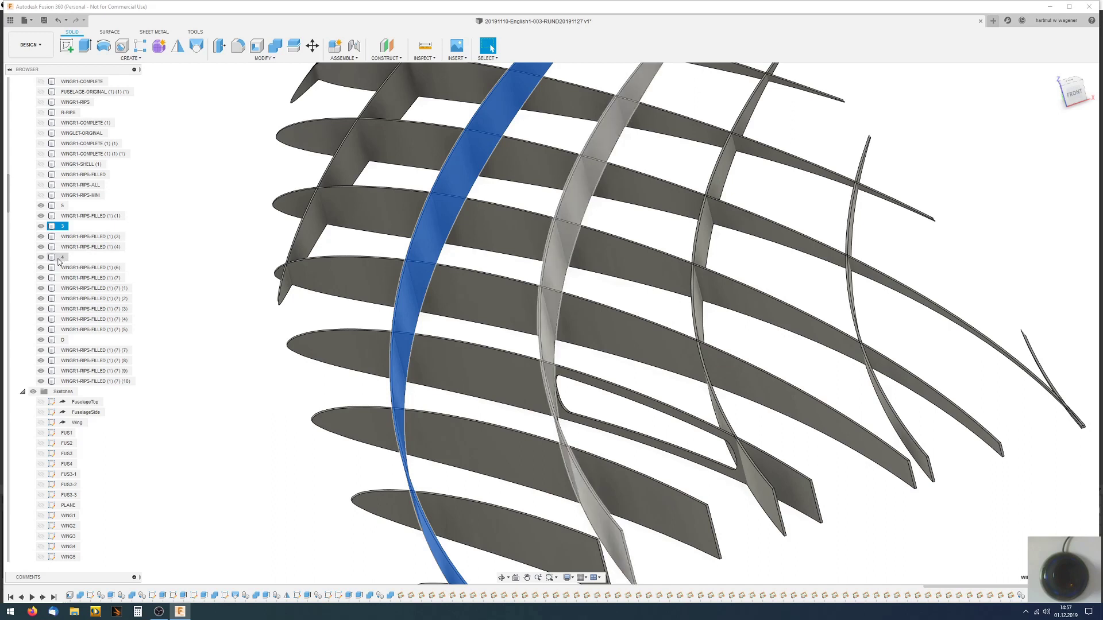
- Hide all the rib bodies from 5 onward except ribs 3, 4 and D
left_click(49, 208)
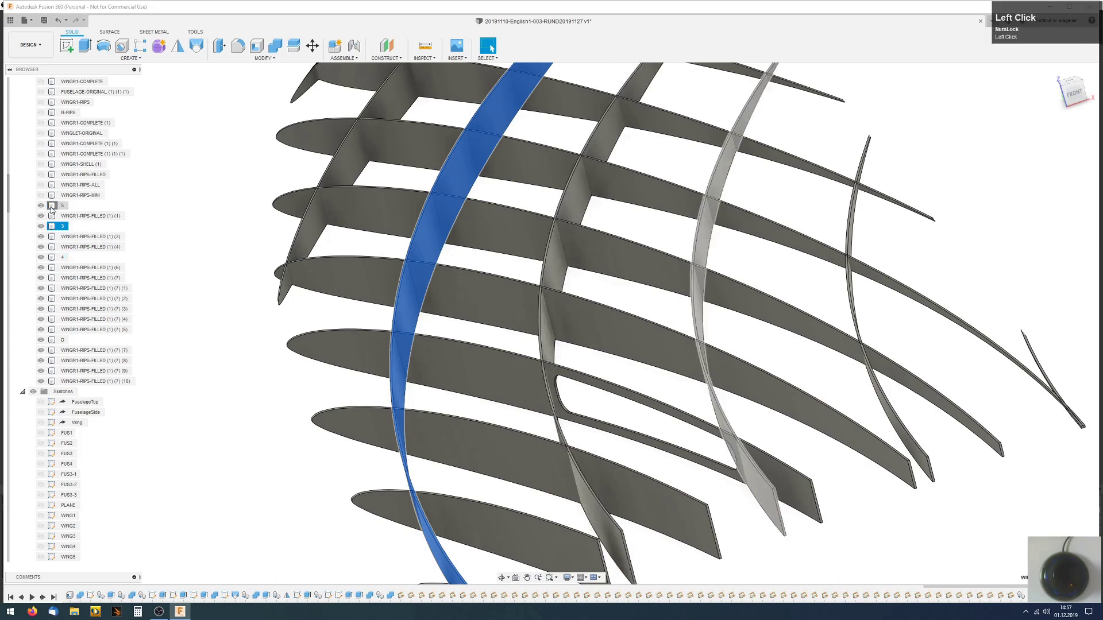
left_click(55, 383, "shift")
key("v")
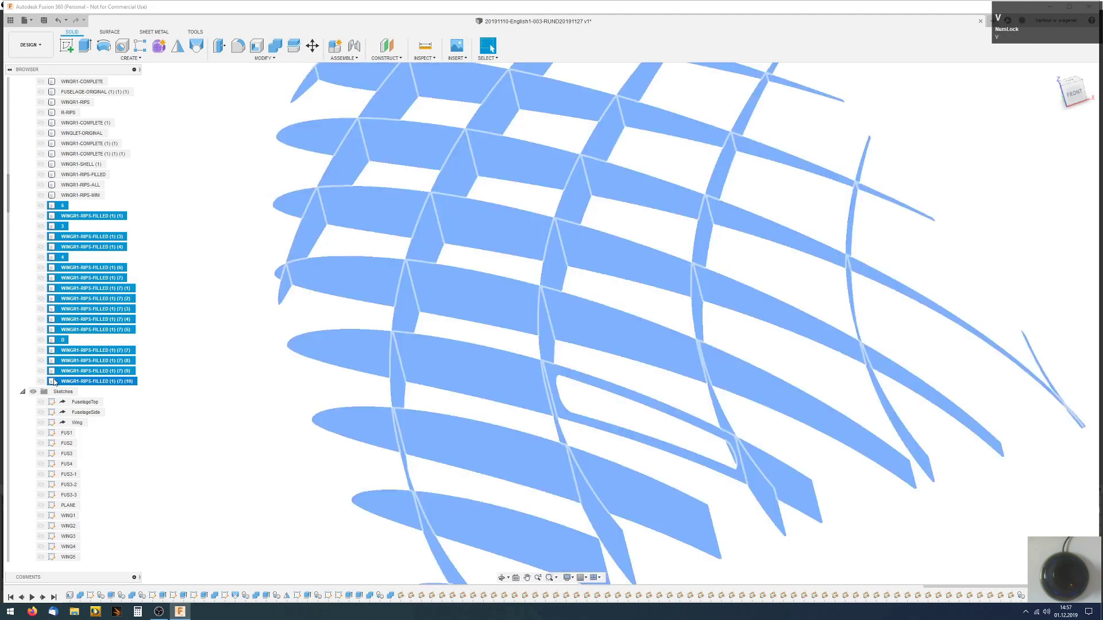
left_click(41, 226)
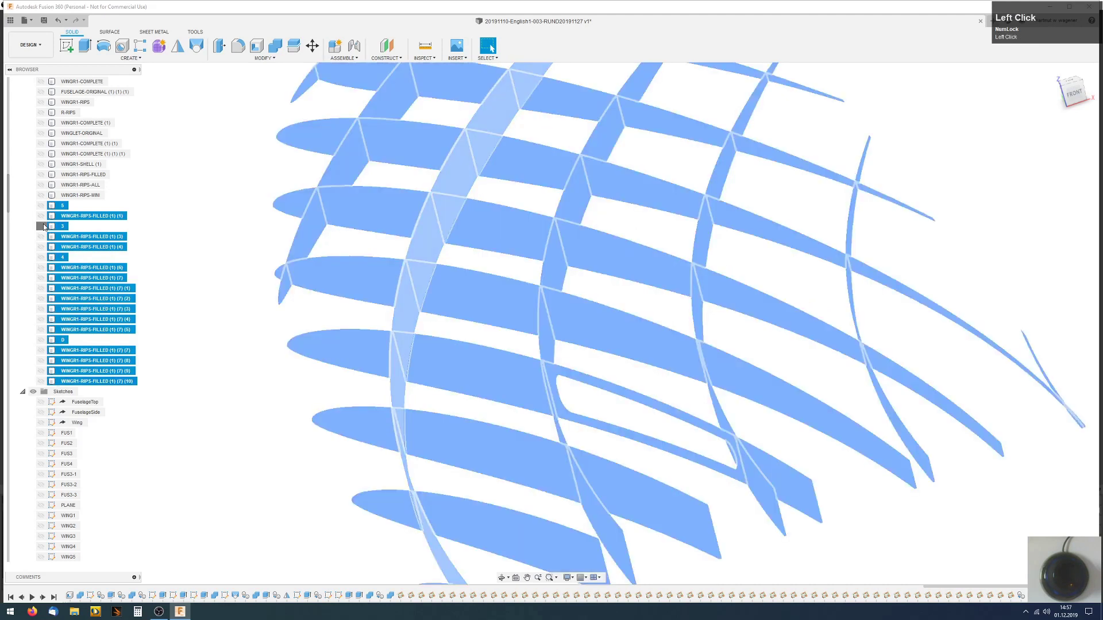
left_click(40, 259)
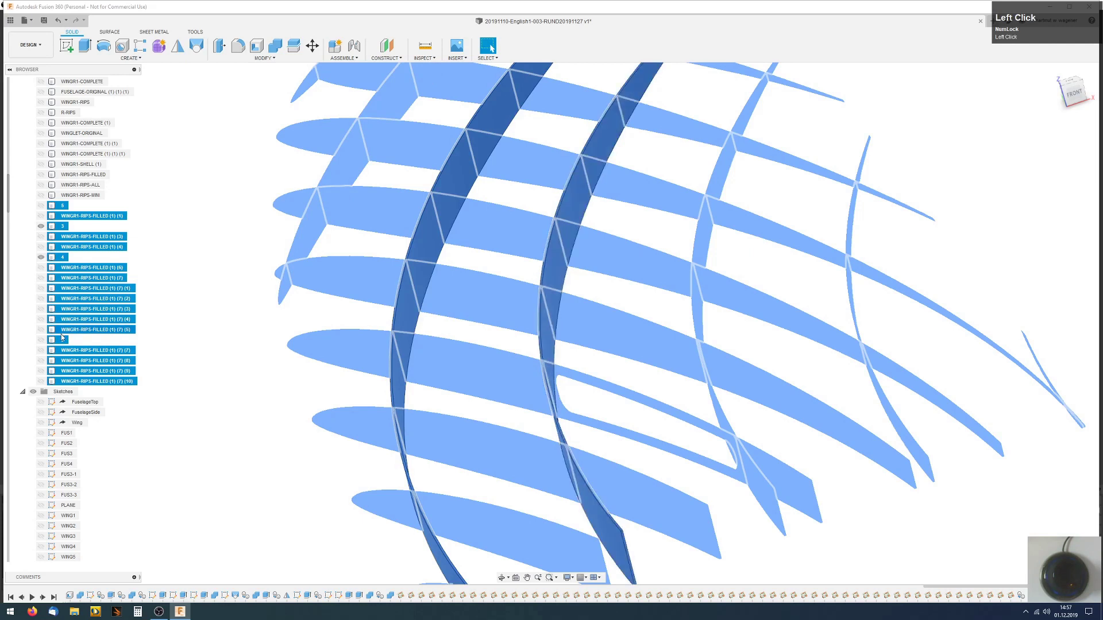
left_click(42, 340)
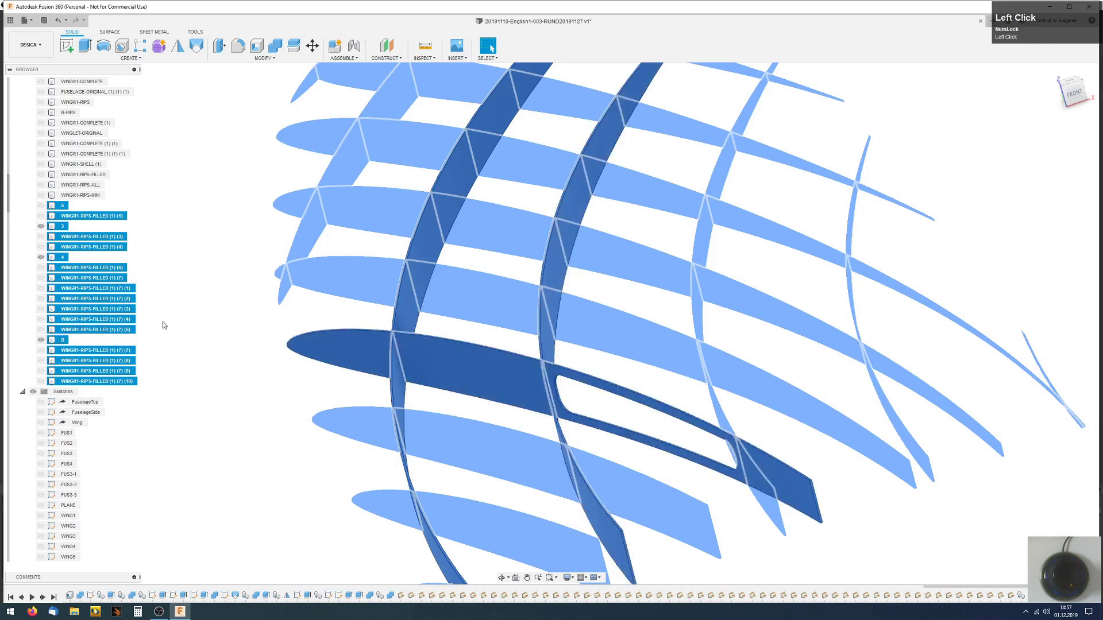
left_click(164, 325)
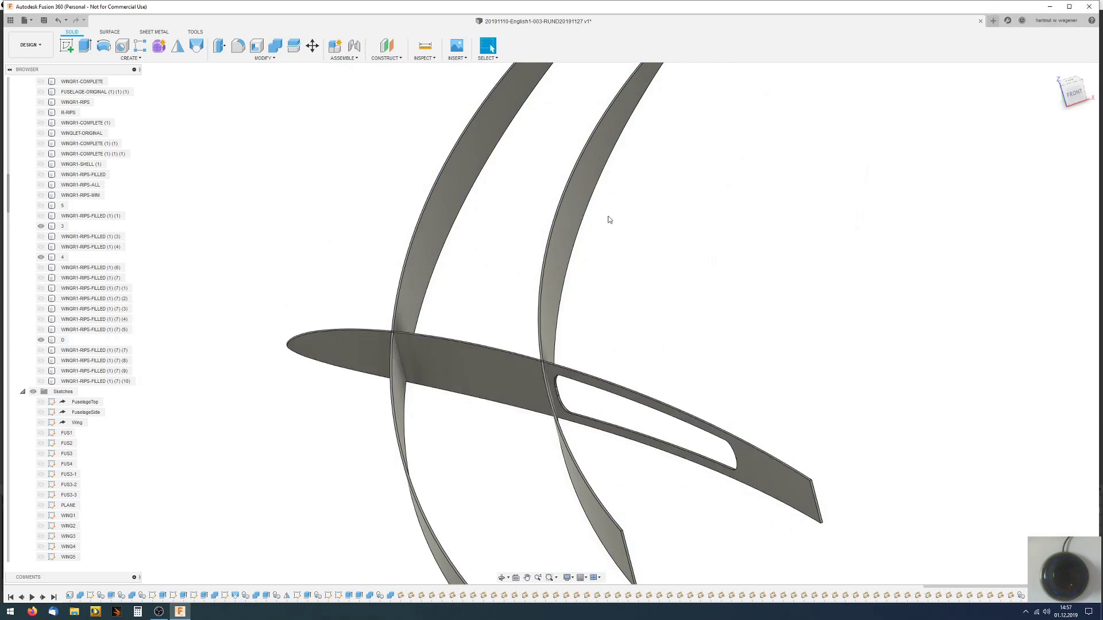
- Show construction planes Plane17 to Plane76 and select the one lying on rib D between ribs 3 and 4
scroll(91, 498, "down", 13)
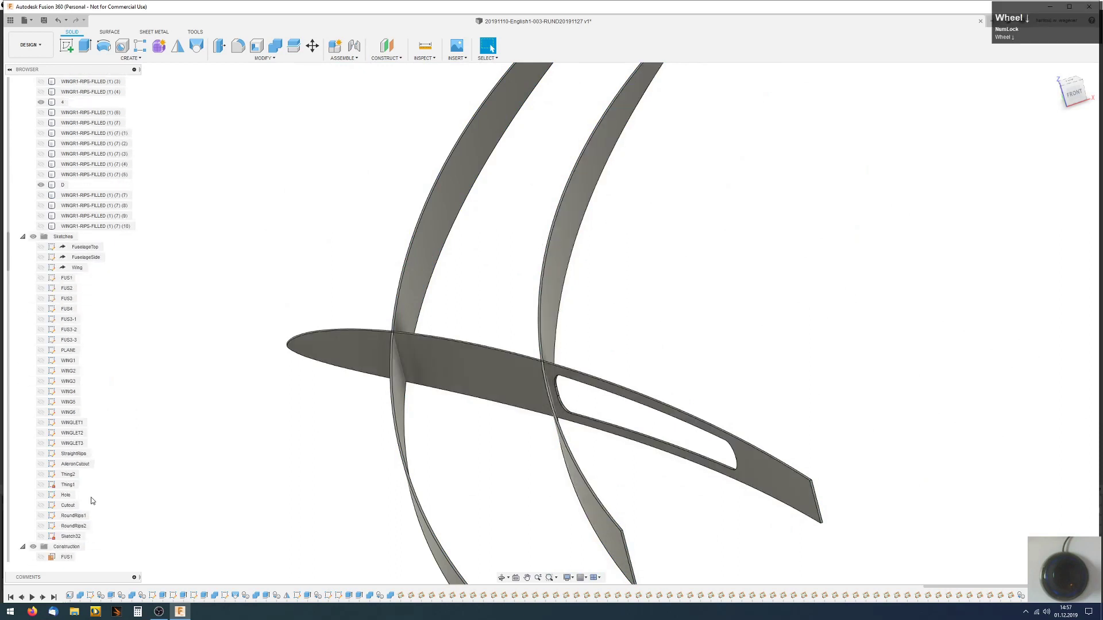
scroll(89, 499, "down", 10)
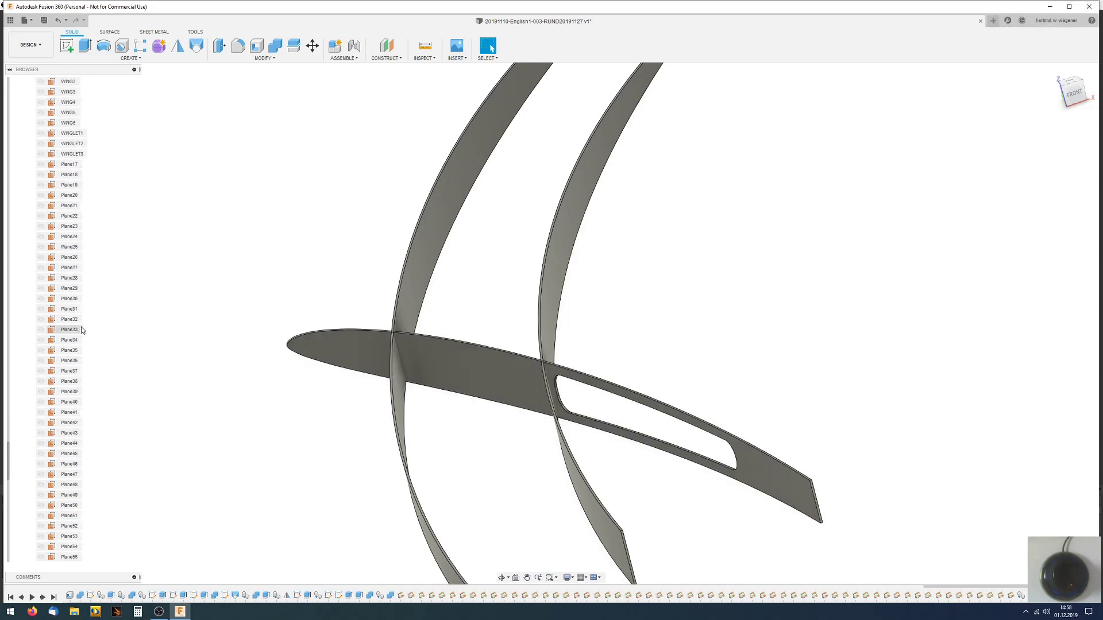
scroll(68, 447, "down", 1)
scroll(68, 447, "down", 4)
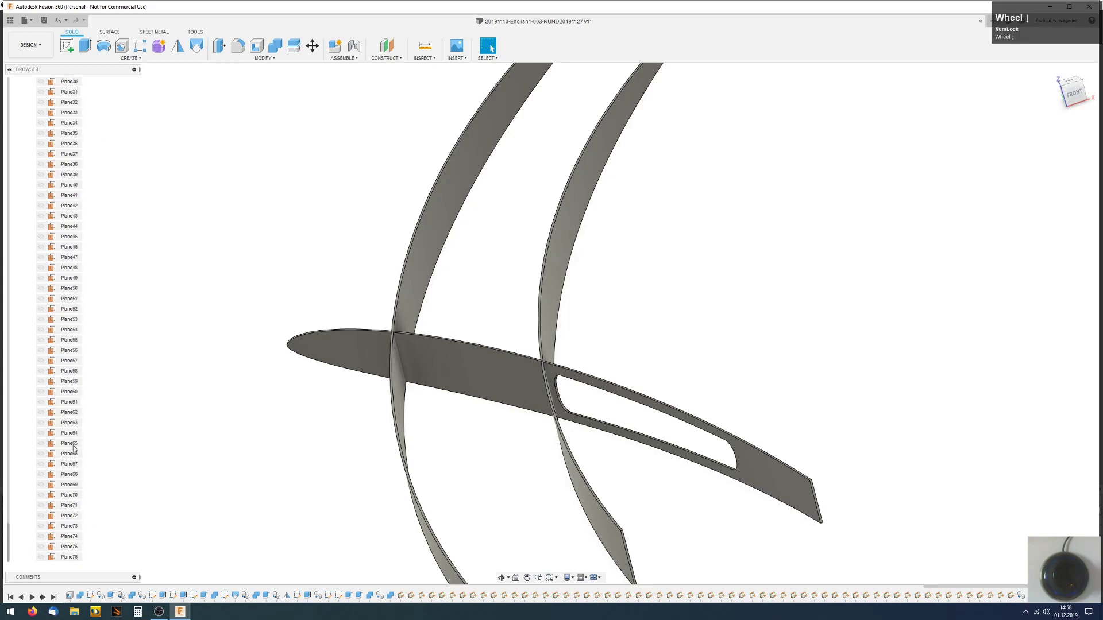
scroll(73, 449, "up", 6)
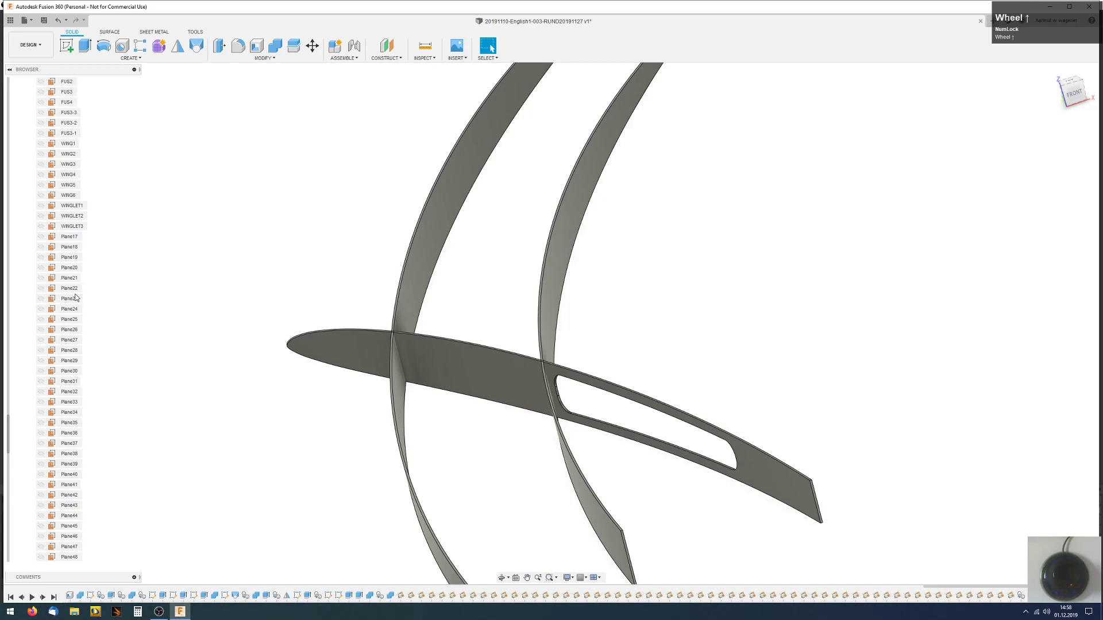
left_click(56, 240)
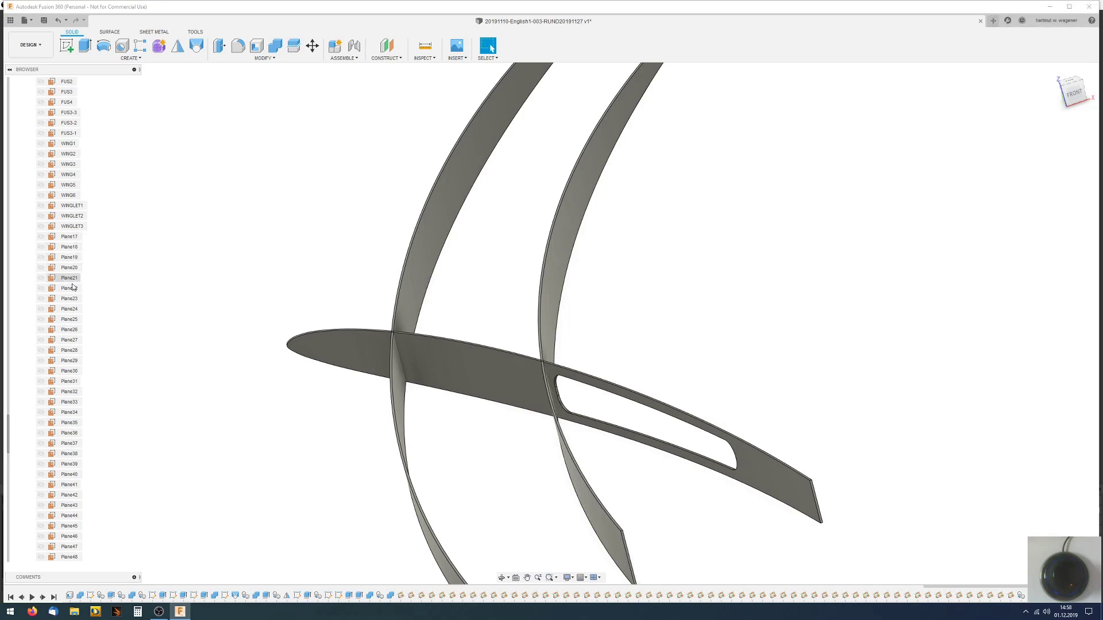
left_click(70, 236)
scroll(73, 299, "down", 2)
scroll(73, 298, "down", 3)
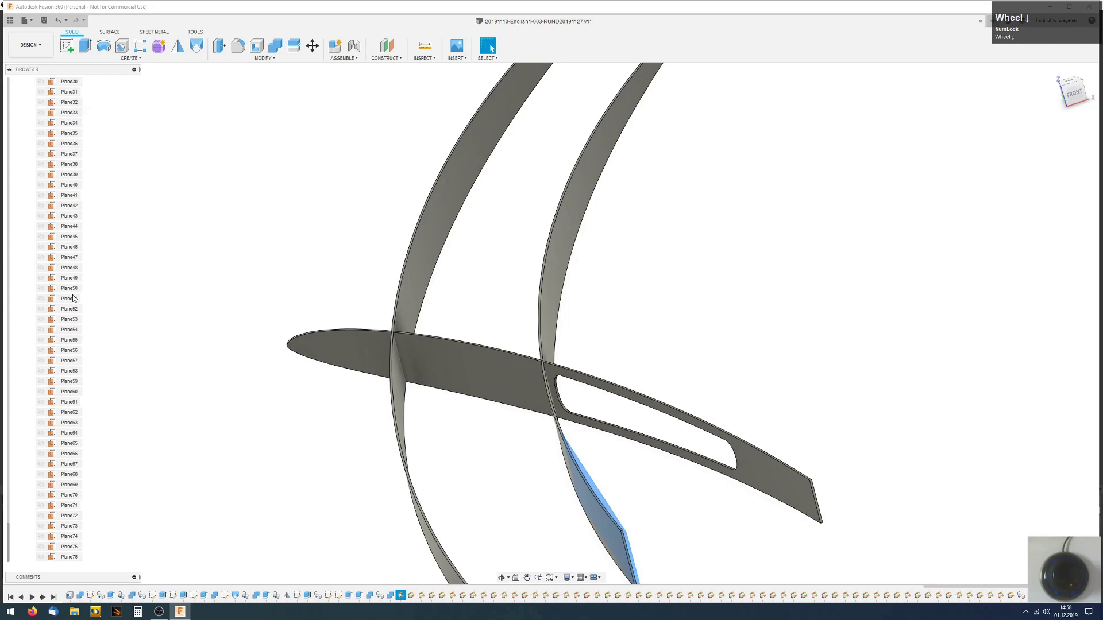
left_click(67, 558, "shift")
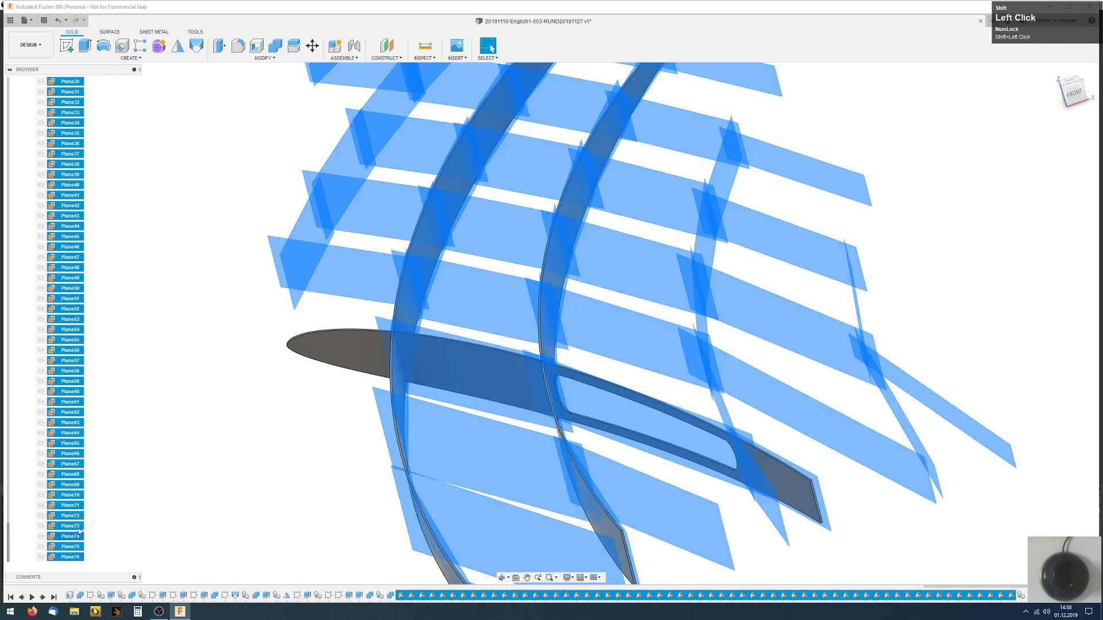
key("v")
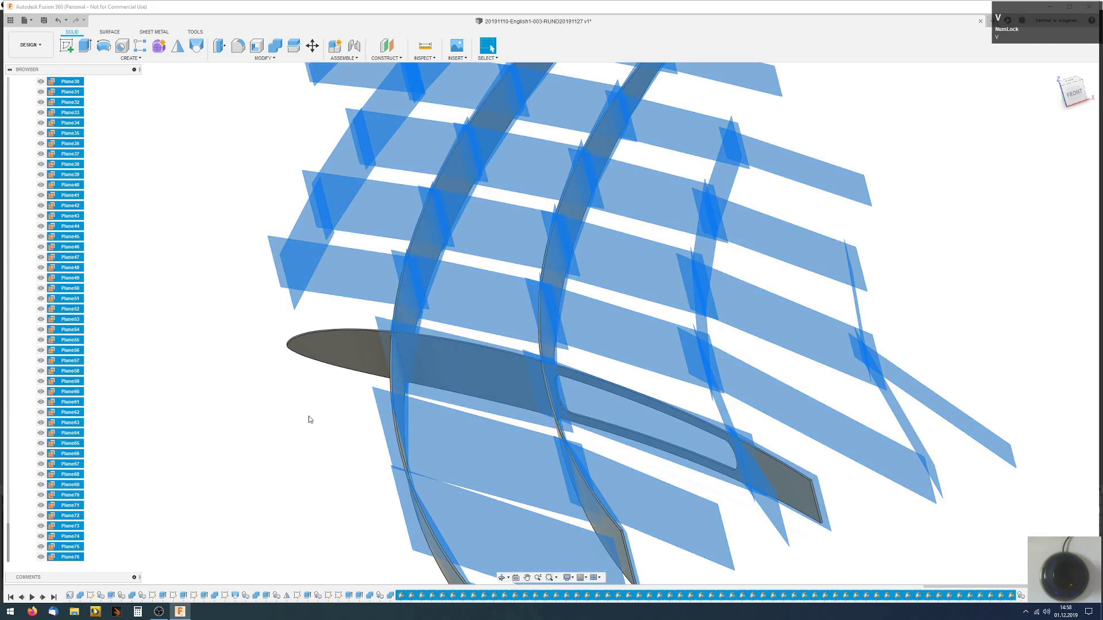
left_click(435, 355)
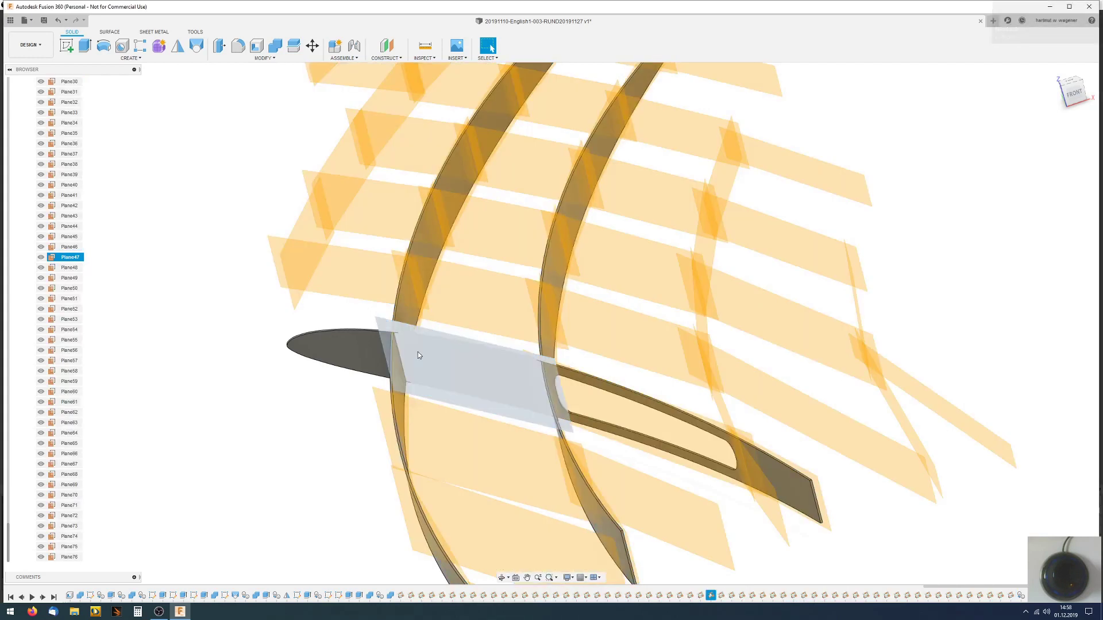
- Hide construction planes Plane17 to Plane76 except Plane47
scroll(74, 242, "up", 3)
scroll(73, 226, "up", 5)
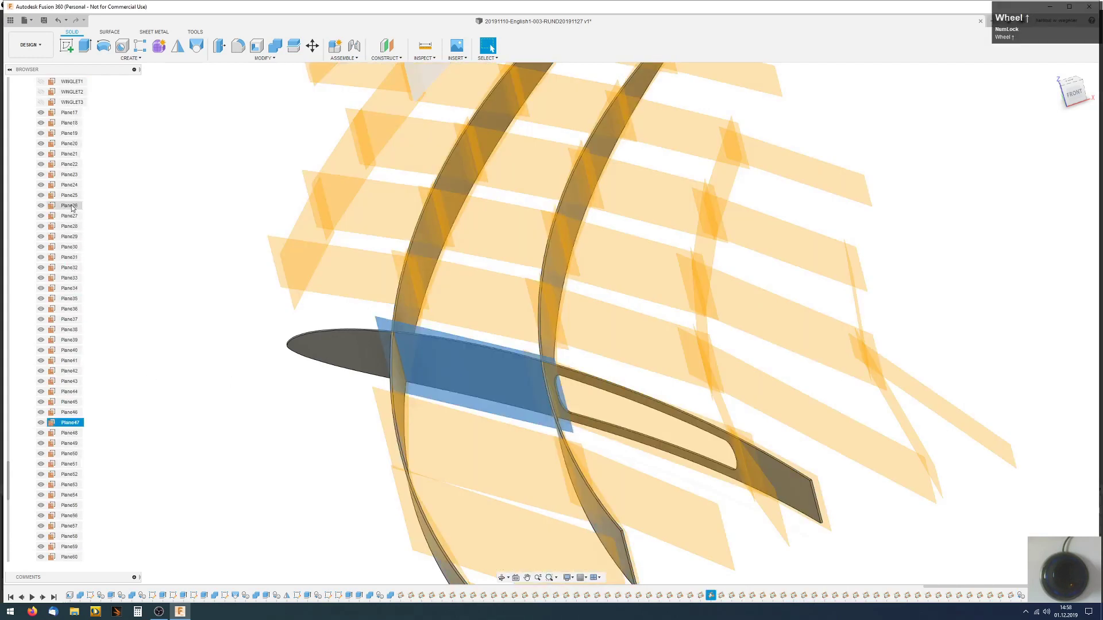
left_click(75, 174)
scroll(114, 310, "down", 5)
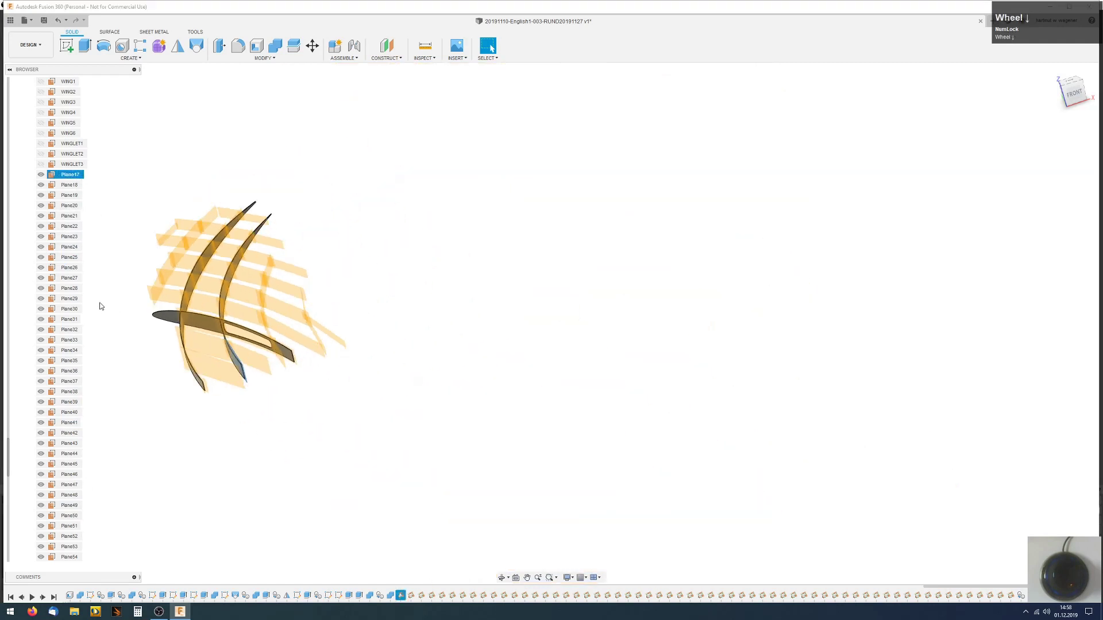
scroll(57, 379, "down", 4)
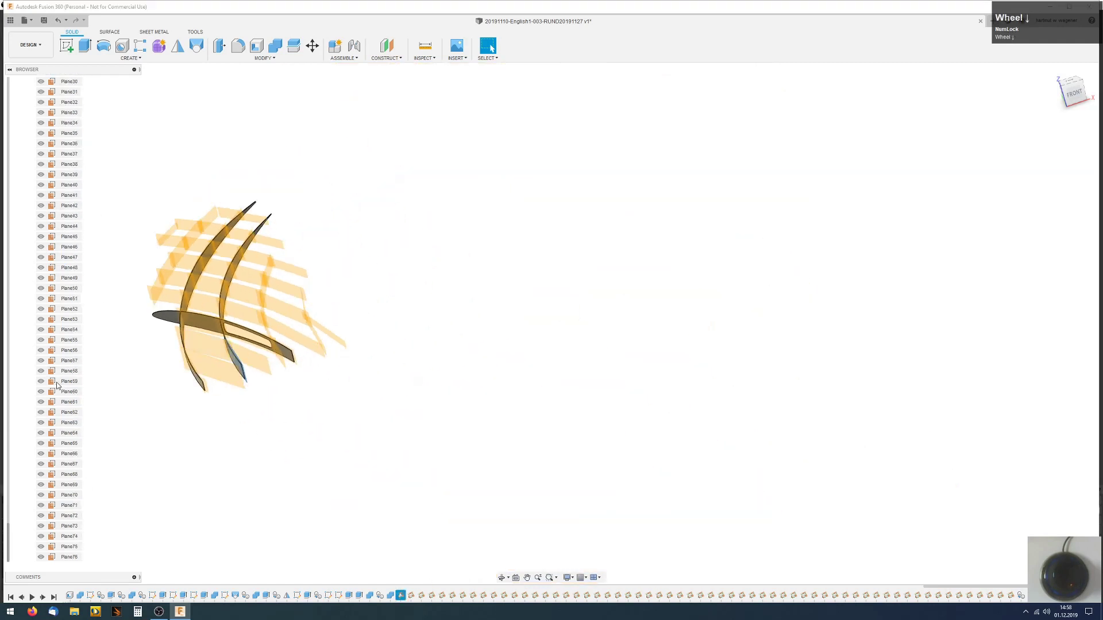
left_click(63, 558, "shift")
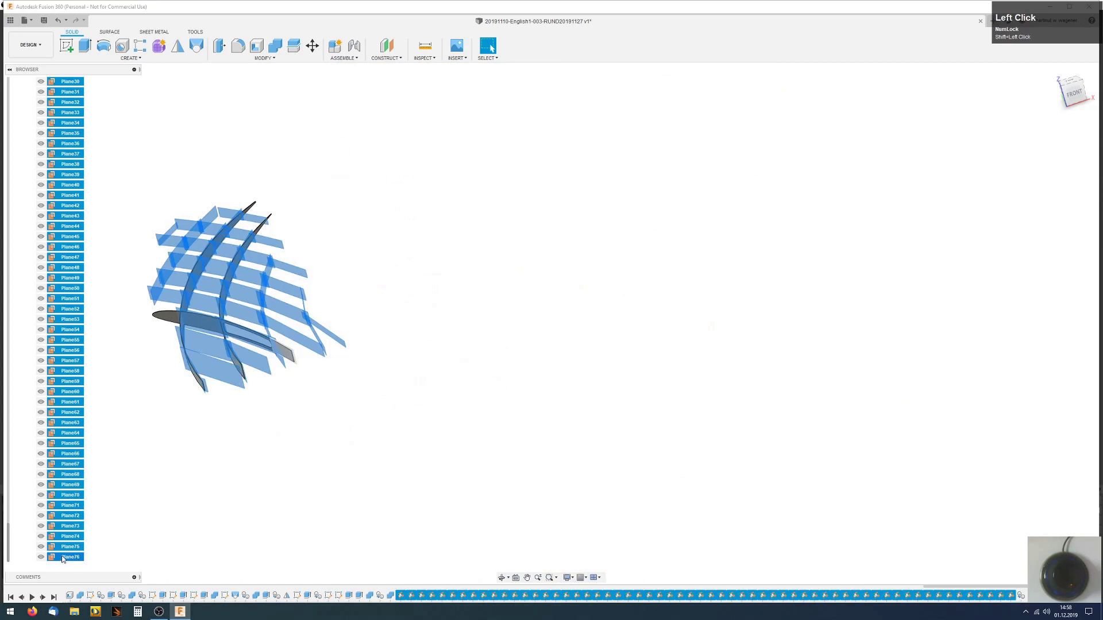
key("v")
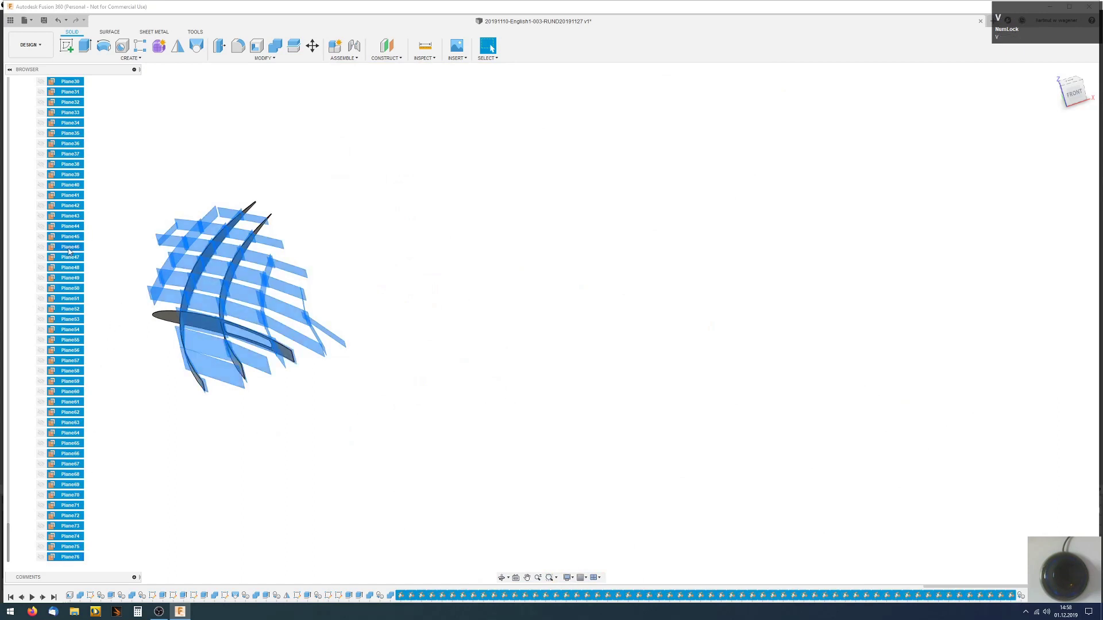
left_click(41, 257)
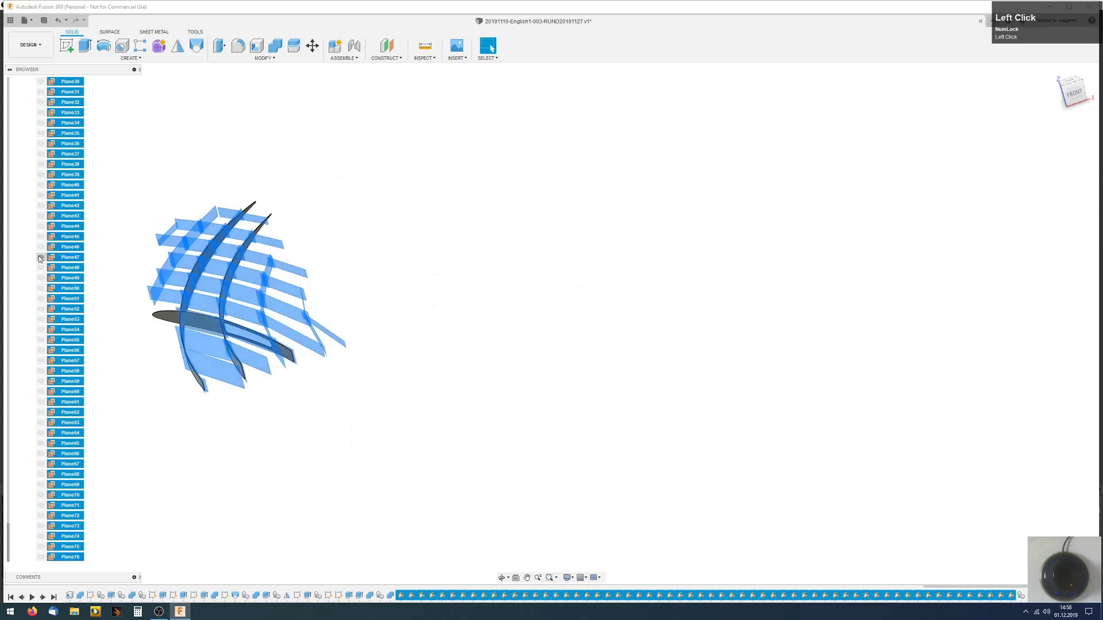
left_click(453, 212)
- Create a new sketch on Plane47, the plane on rib D between ribs 3 and 4
scroll(211, 413, "up", 2)
scroll(210, 413, "up", 3)
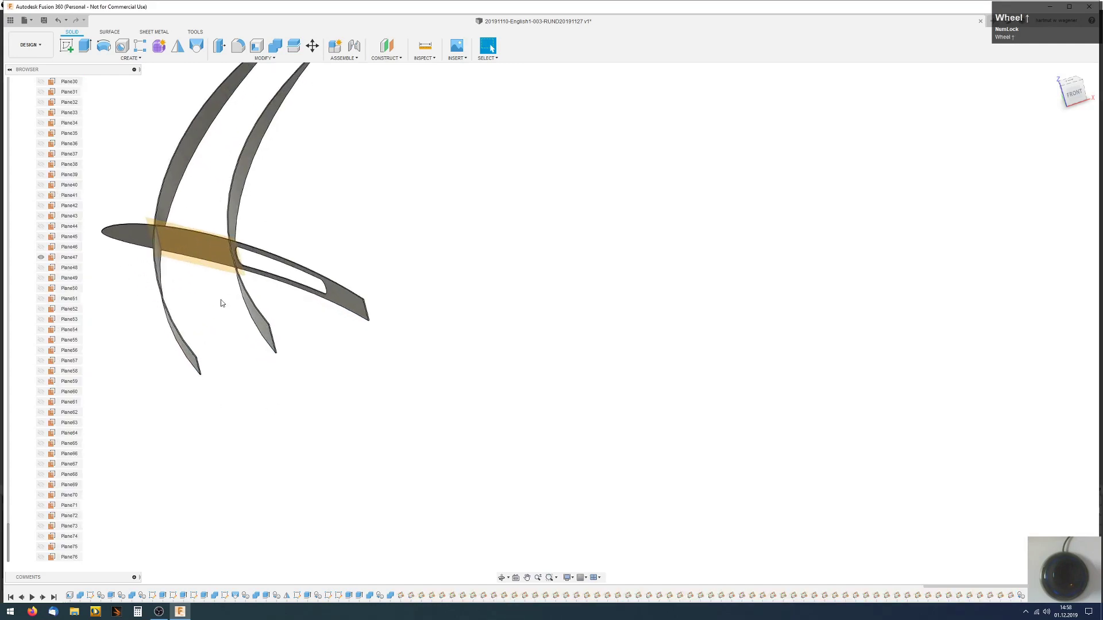
middle_click_drag(310, 205, 416, 301)
scroll(374, 295, "up", 2)
scroll(374, 296, "up", 1)
left_click(297, 286)
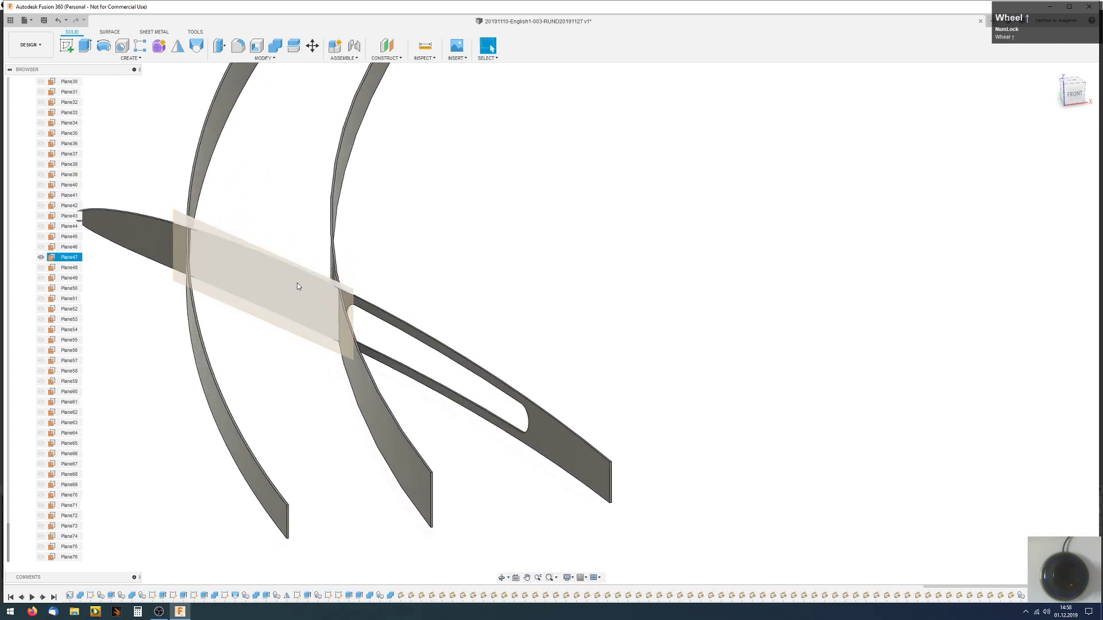
left_click(268, 293)
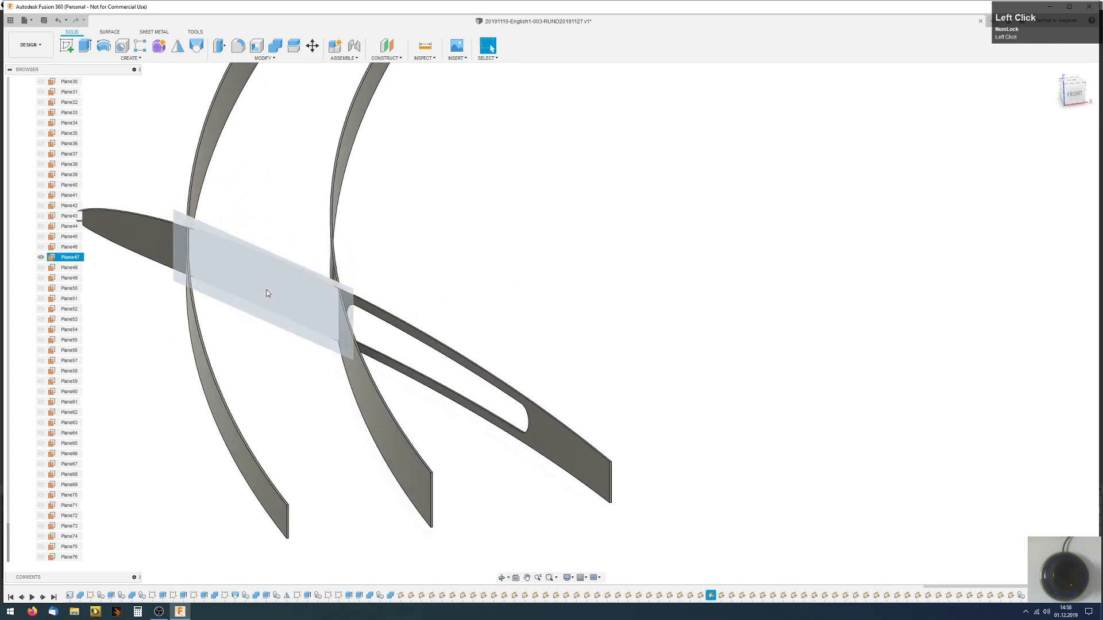
left_click(68, 47)
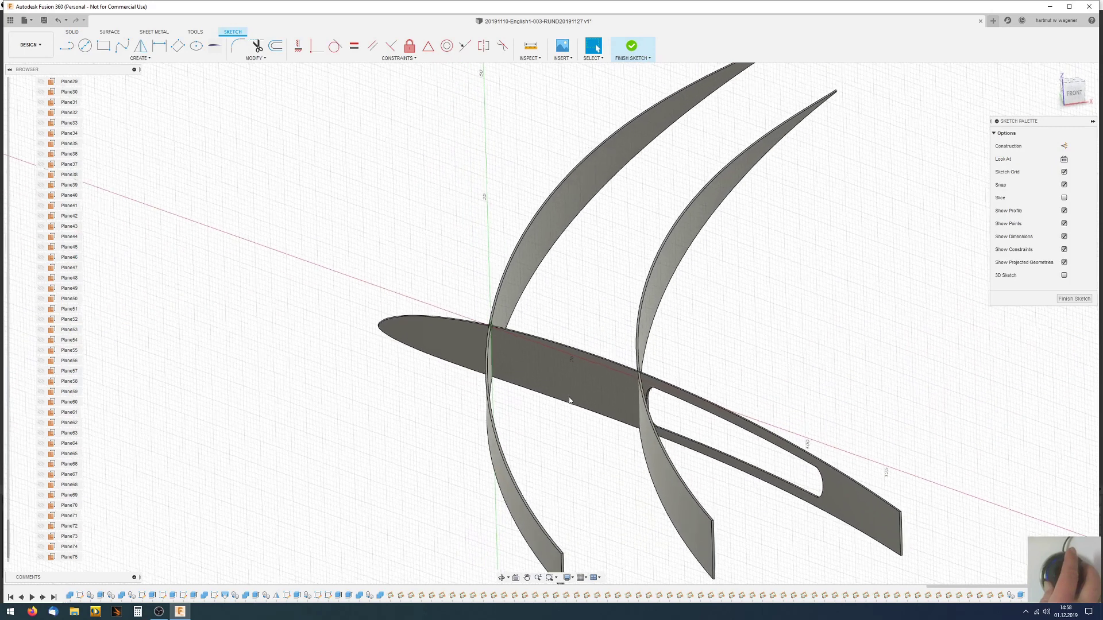
- Draw a closed quadrilateral of lines along the edges of the rib D panel, joining its corners at ribs 3 and 4
scroll(513, 393, "up", 2)
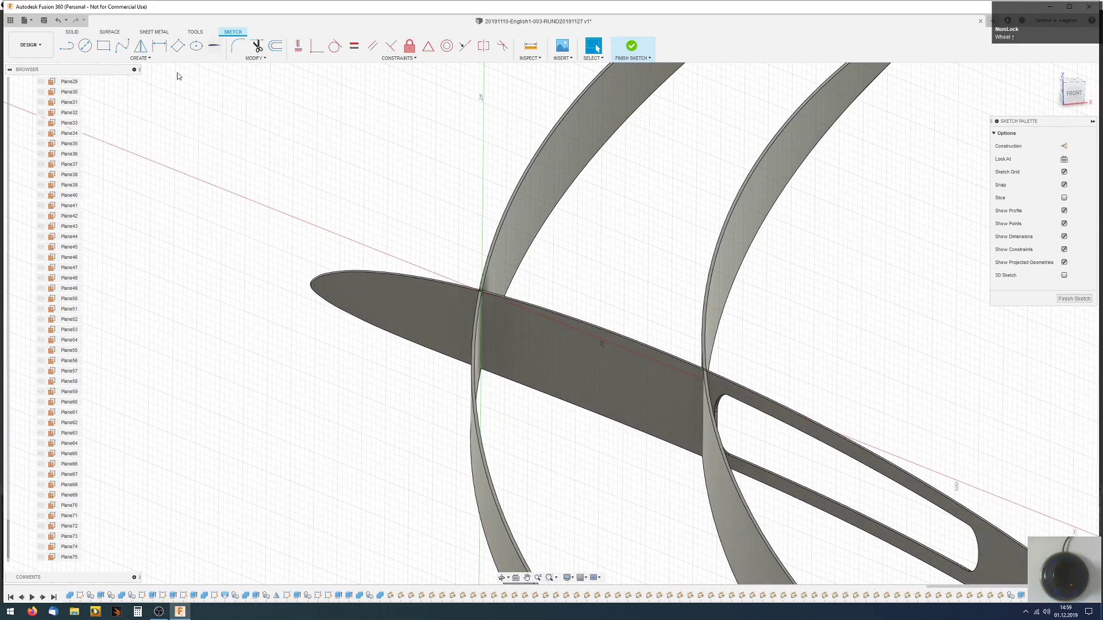
left_click(67, 45)
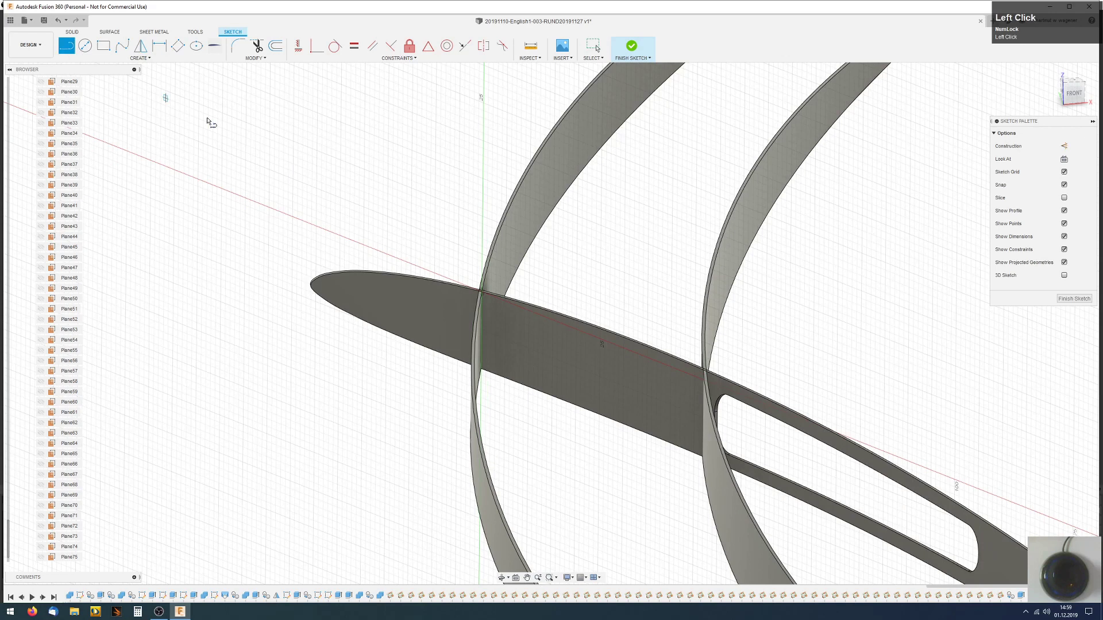
left_click(482, 295)
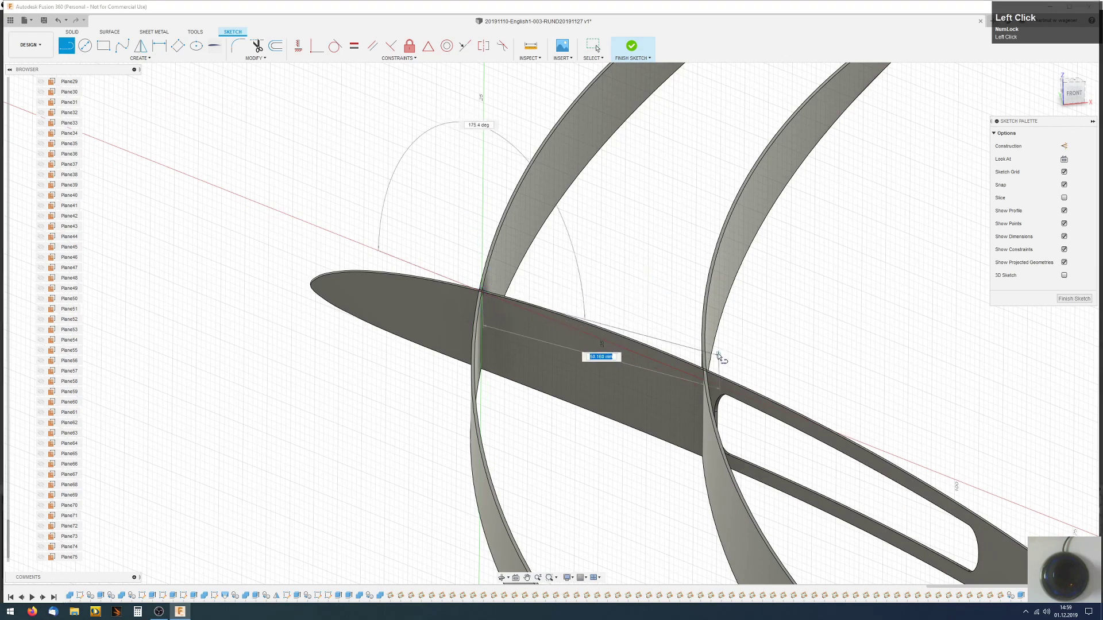
scroll(702, 372, "up", 3)
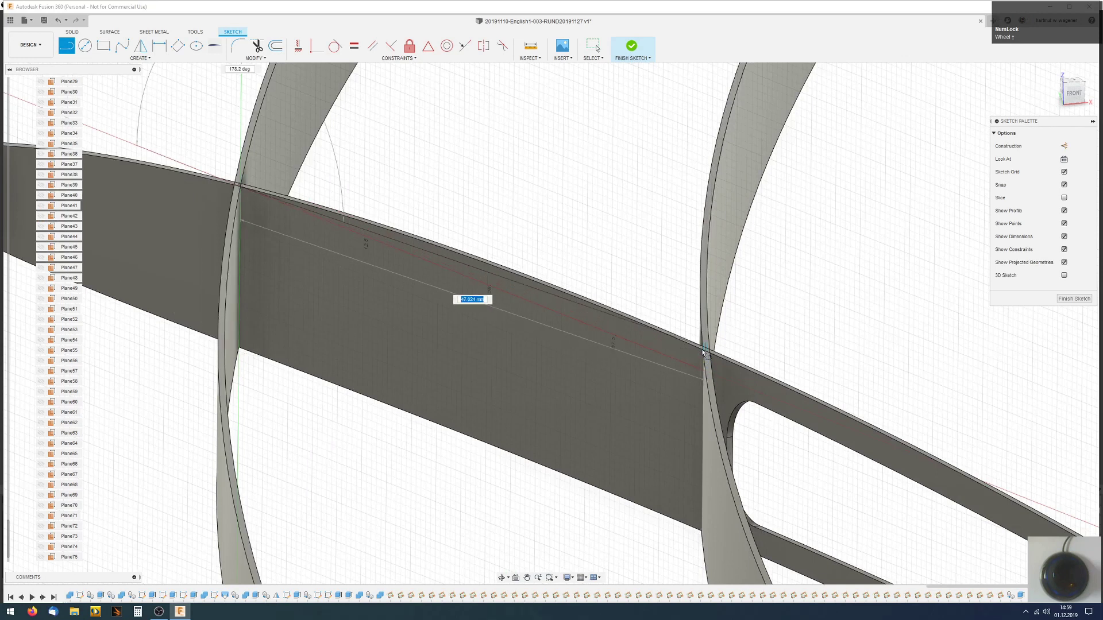
scroll(703, 352, "up", 3)
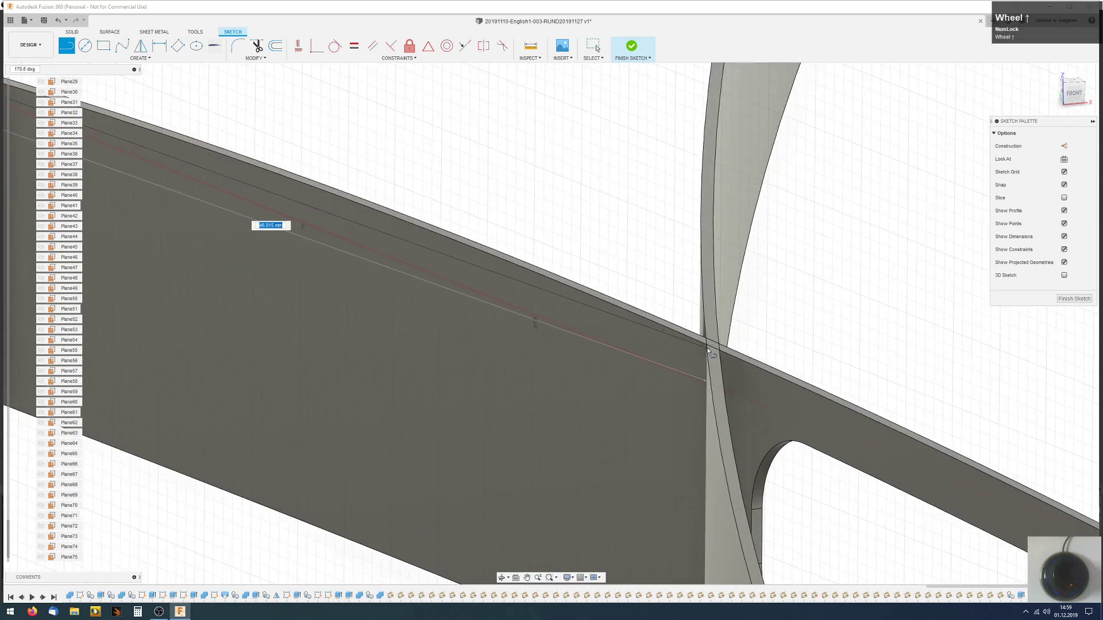
scroll(706, 350, "down", 2)
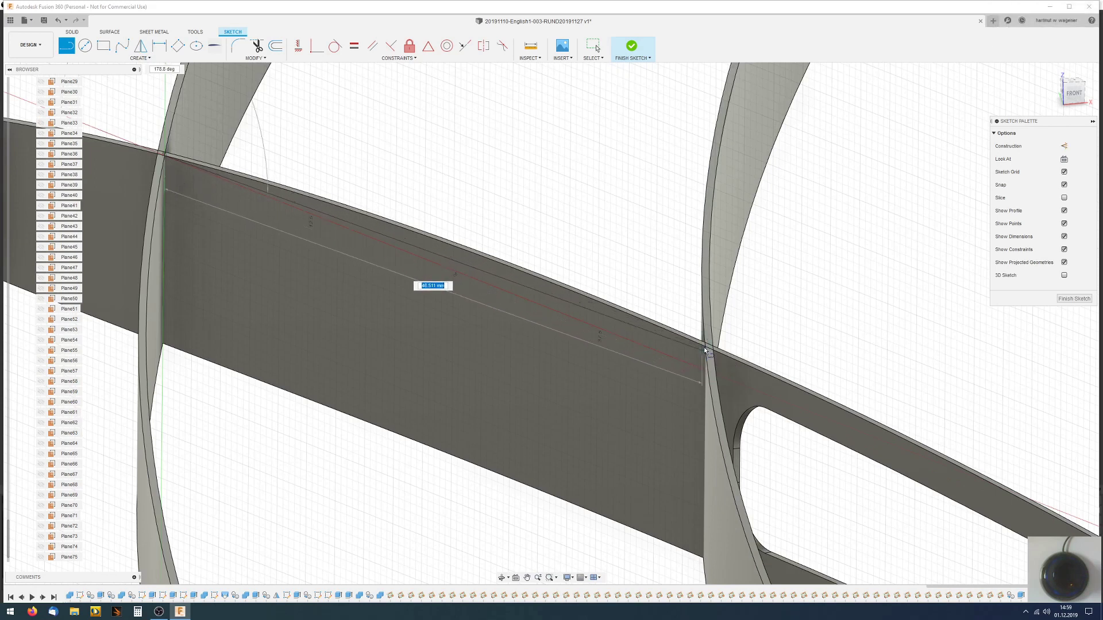
left_click(705, 347)
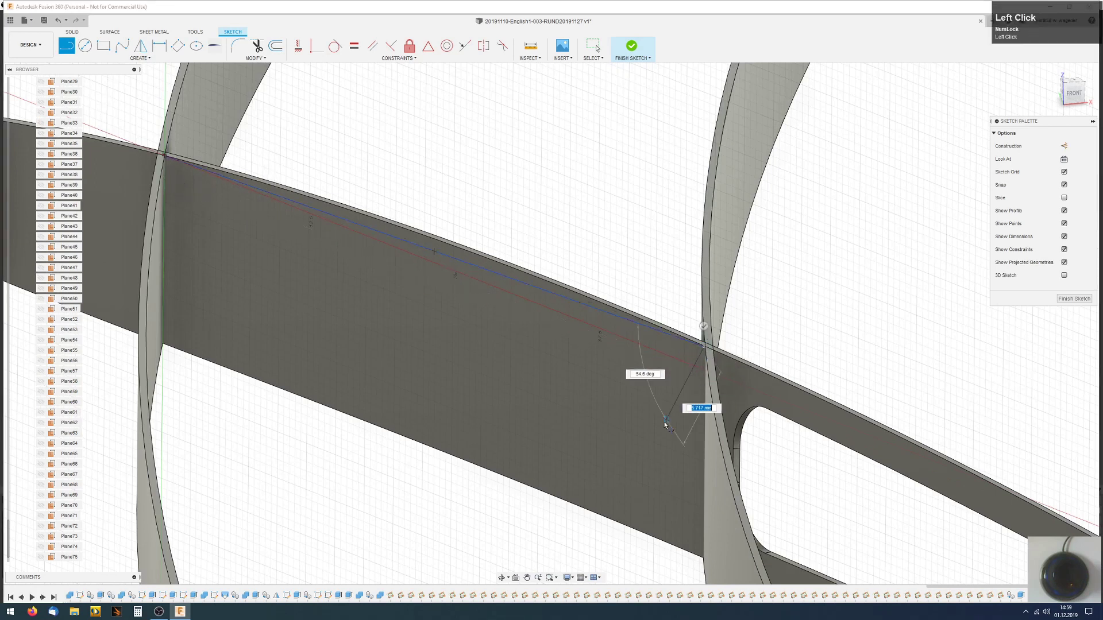
left_click(702, 556)
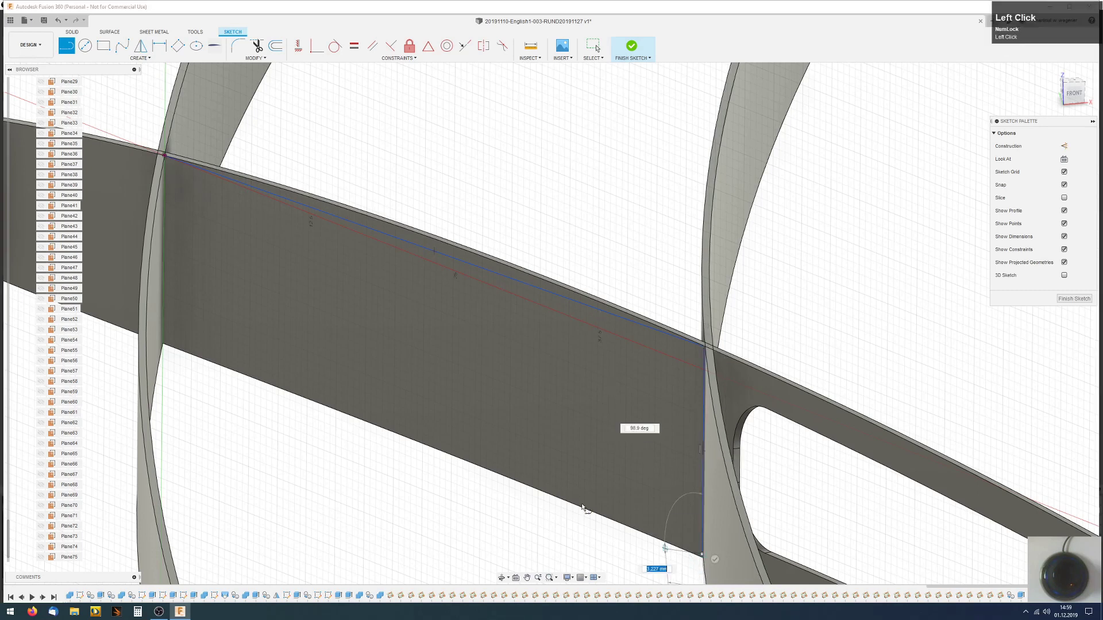
left_click(164, 343)
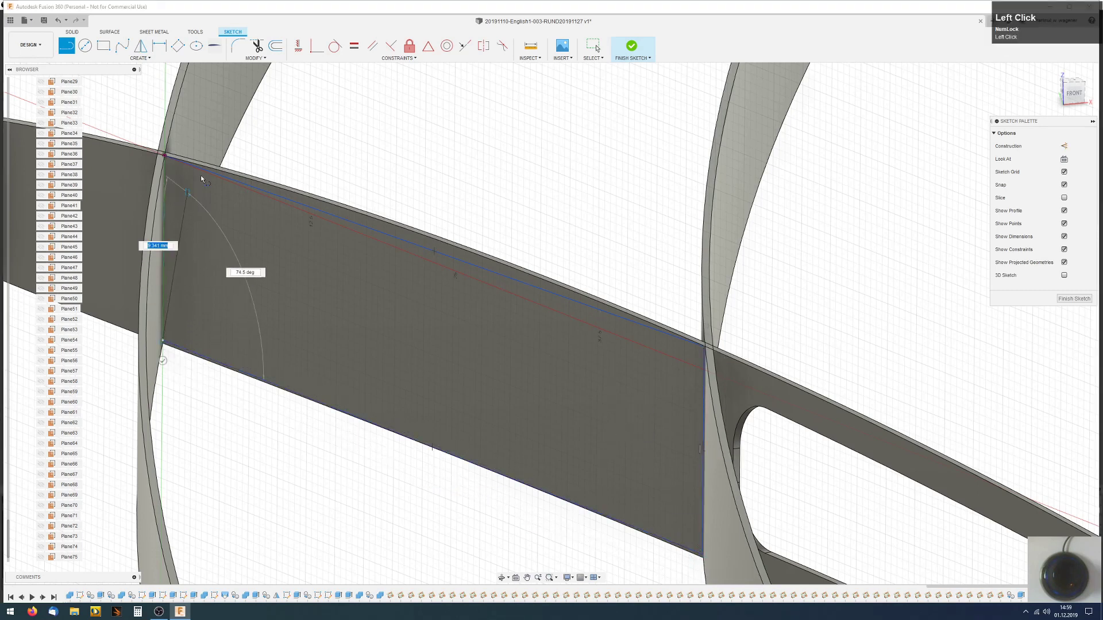
left_click(168, 158)
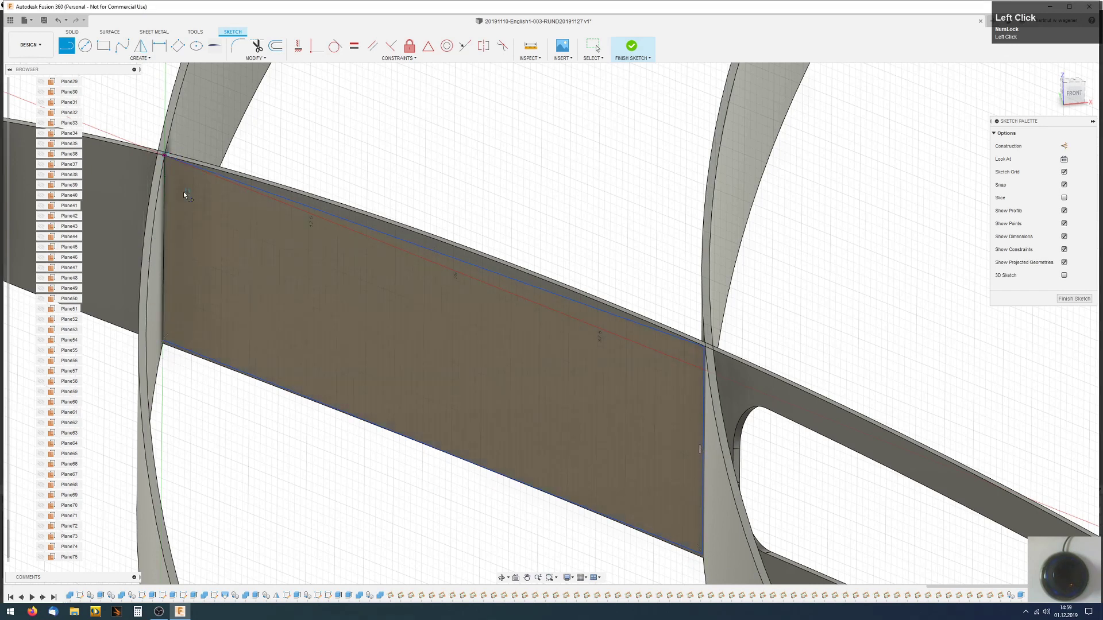
- Fix all four corner points of the outer quadrilateral in place
scroll(186, 192, "down", 3)
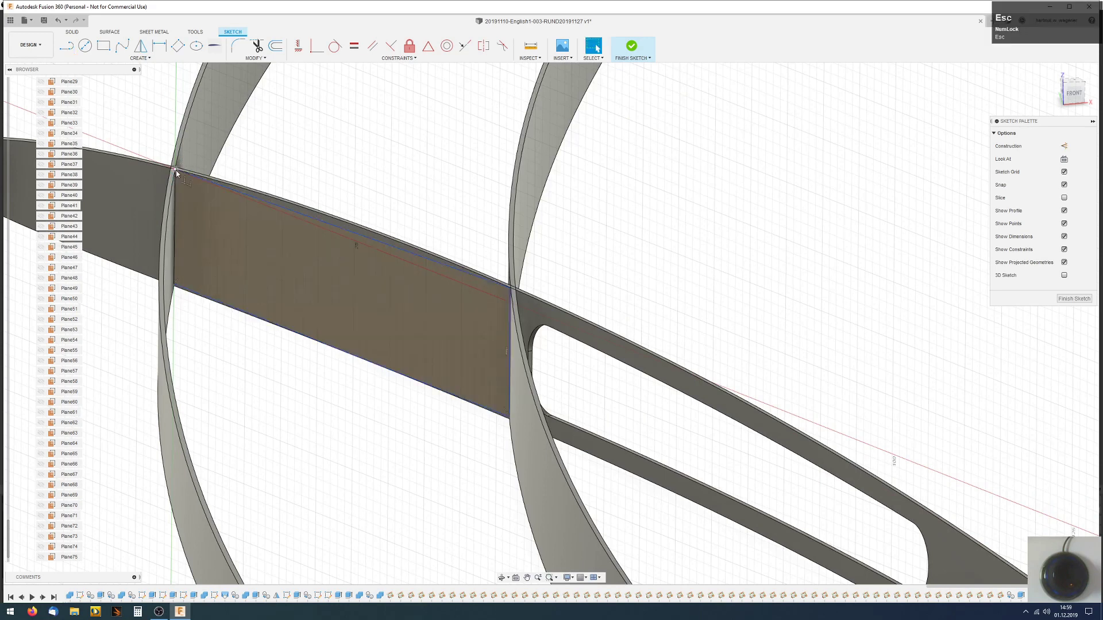
right_click(175, 171)
left_click(164, 218)
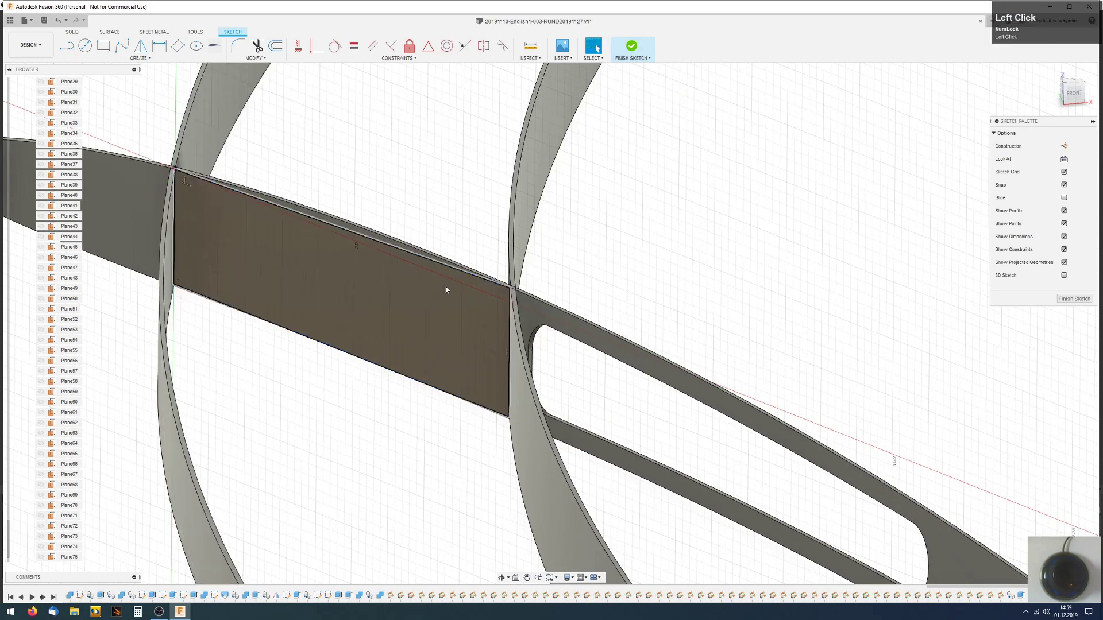
right_click(506, 293)
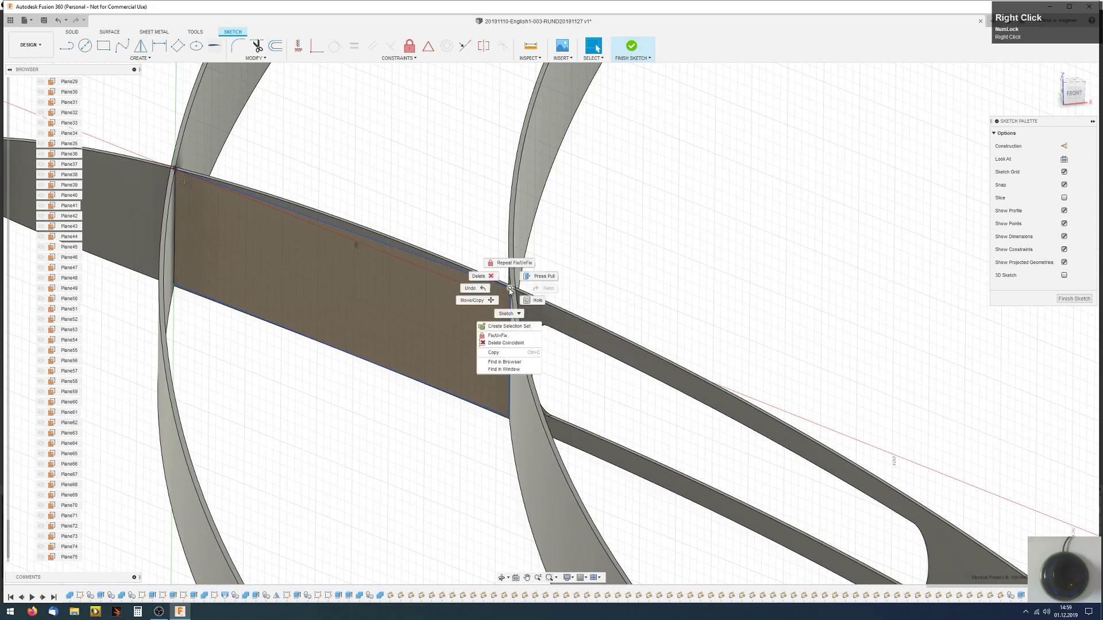
left_click(501, 339)
right_click(509, 419)
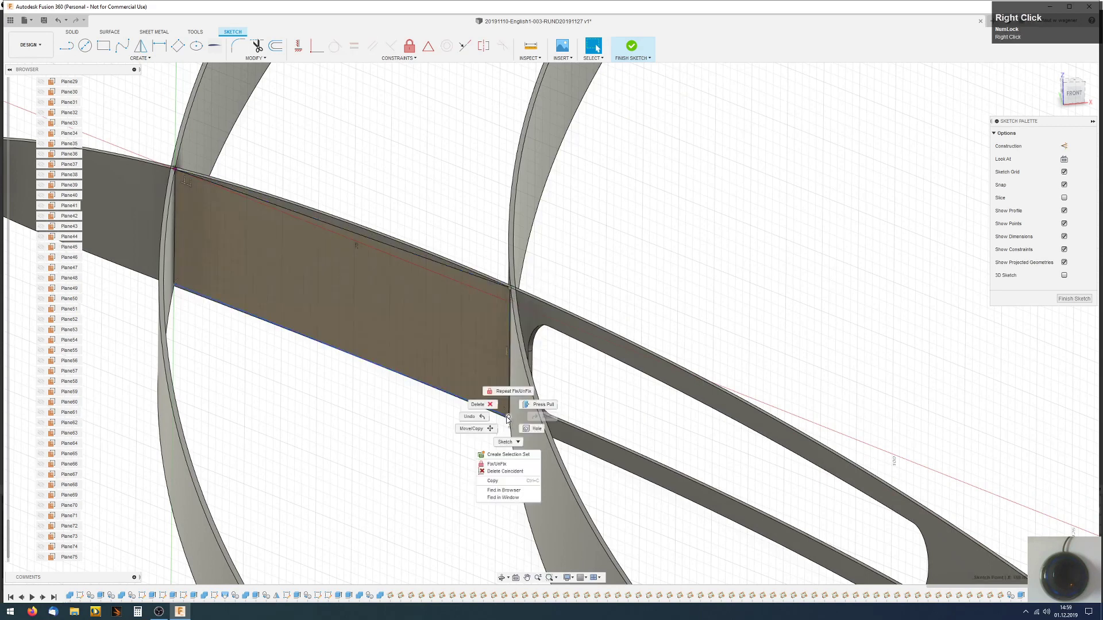
left_click(500, 466)
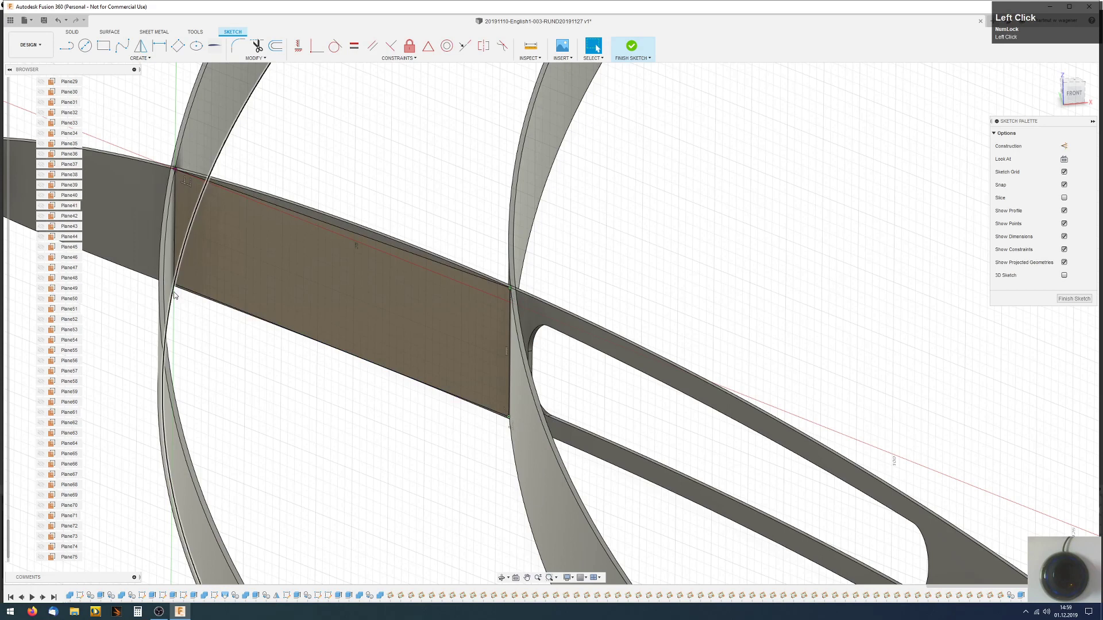
right_click(174, 285)
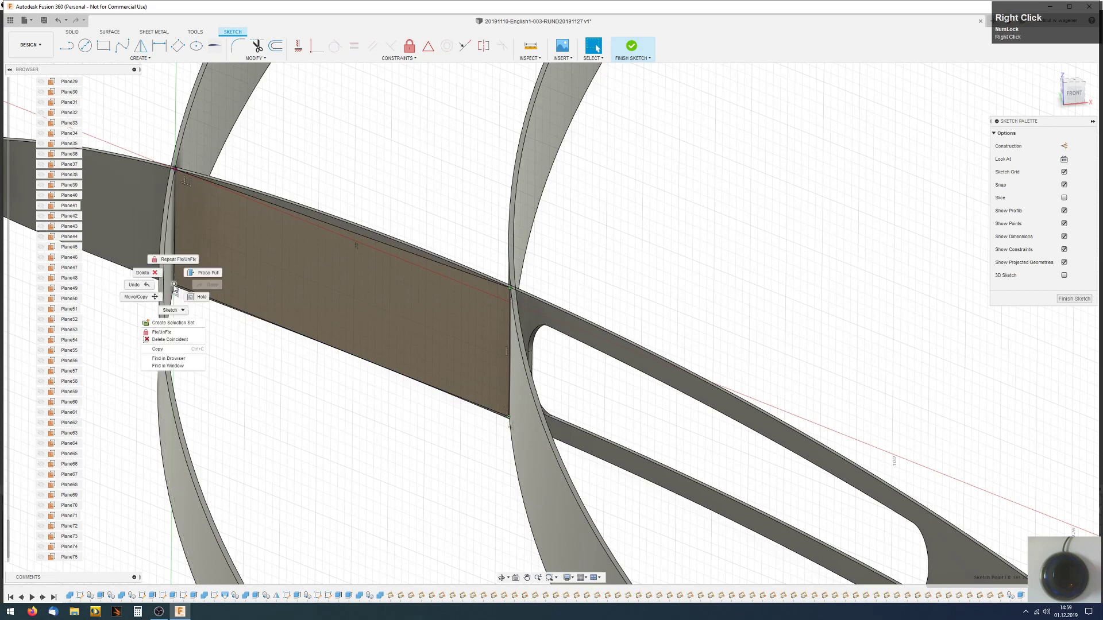
left_click(172, 333)
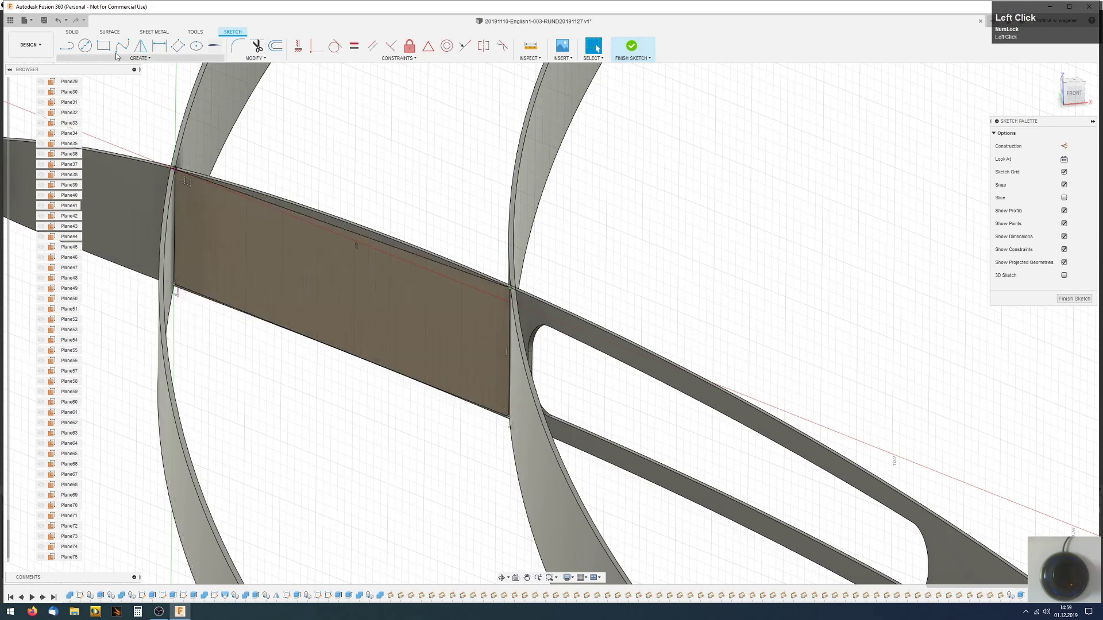
- Draw a second closed quadrilateral of lines inside the outer one, slightly inset from all four sides
key("l")
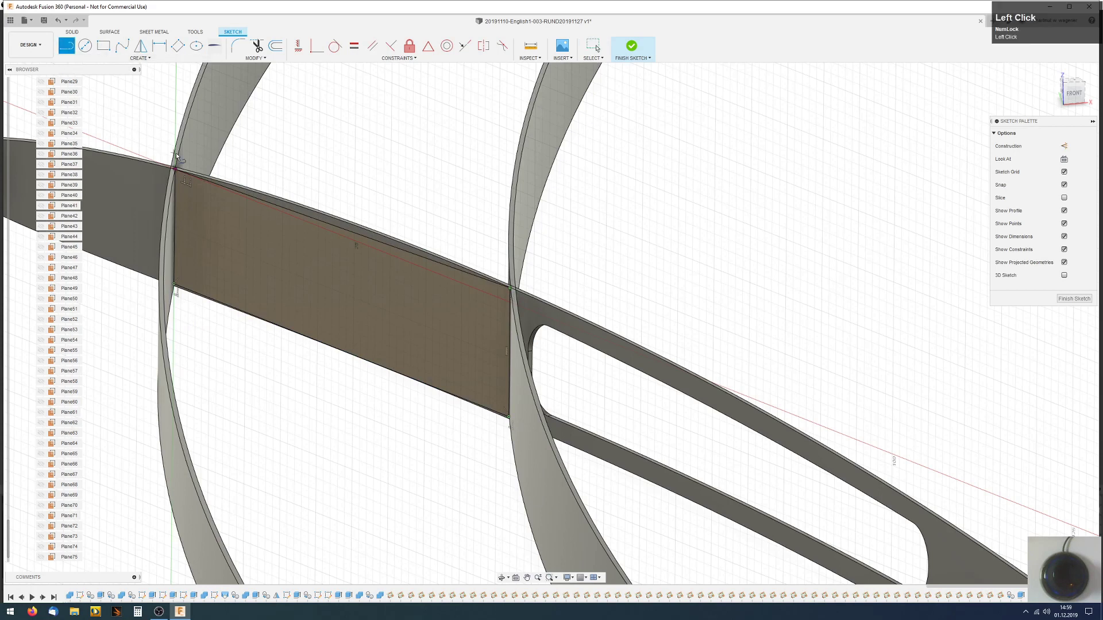
left_click(188, 186)
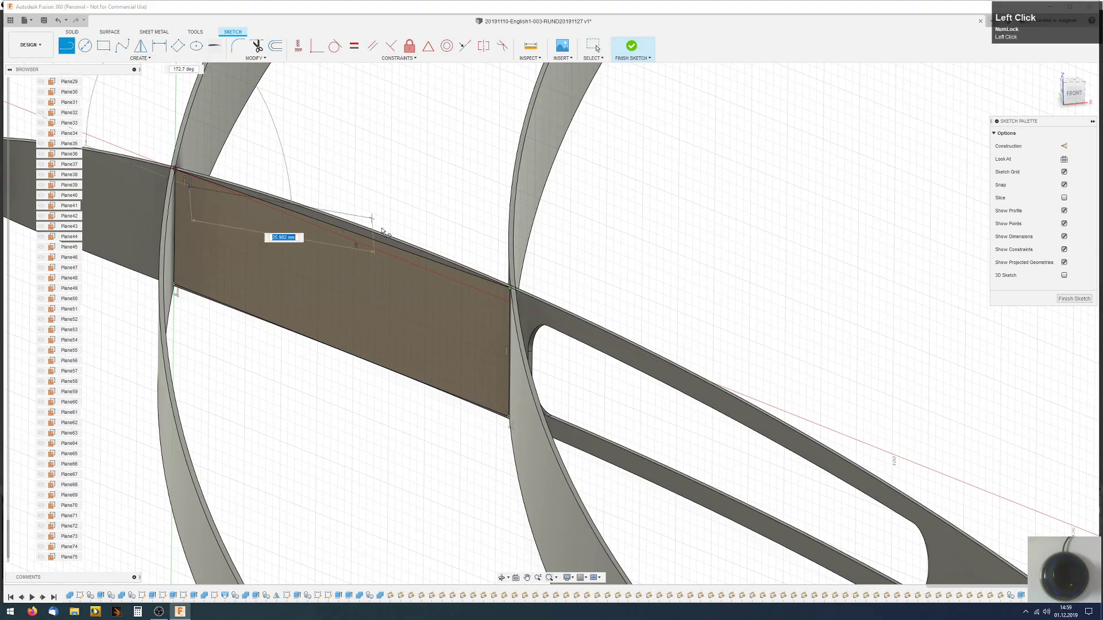
left_click(495, 300)
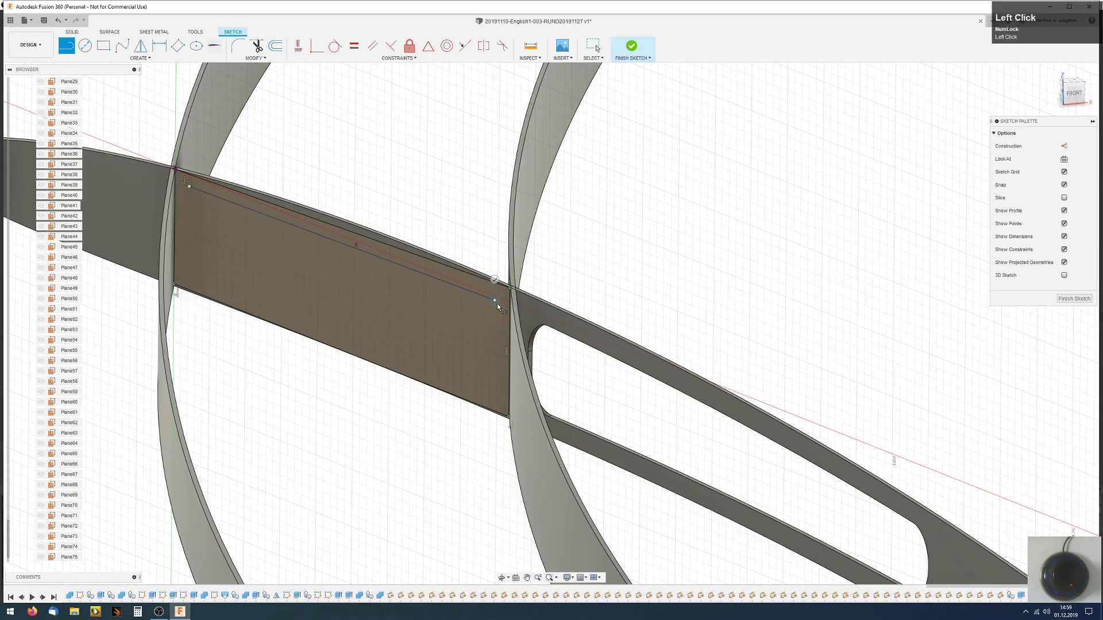
left_click(489, 397)
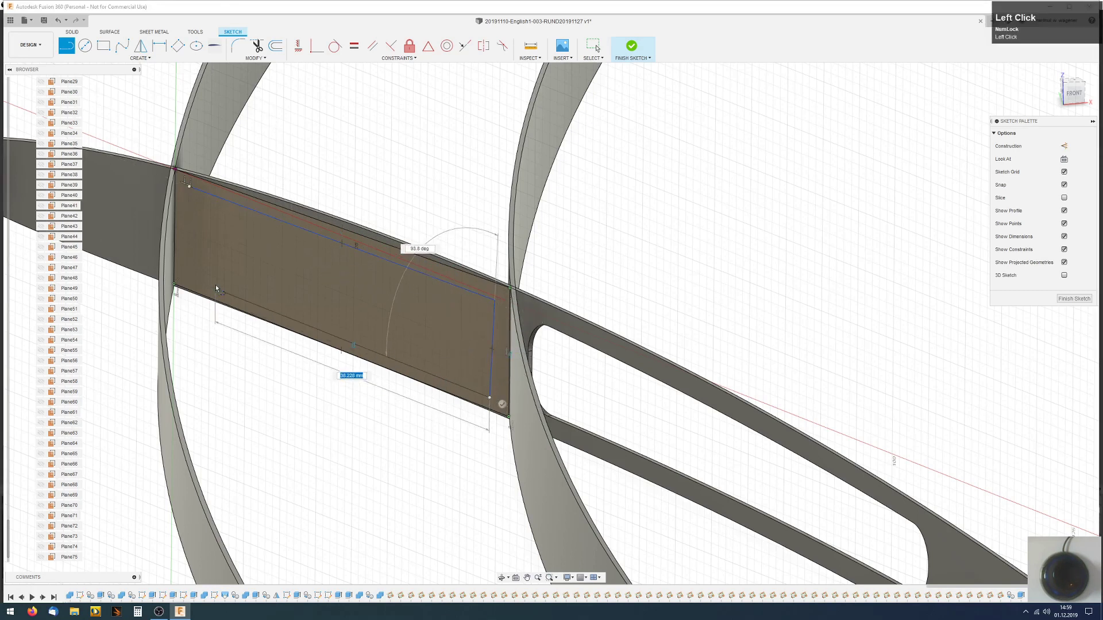
left_click(188, 278)
left_click(189, 186)
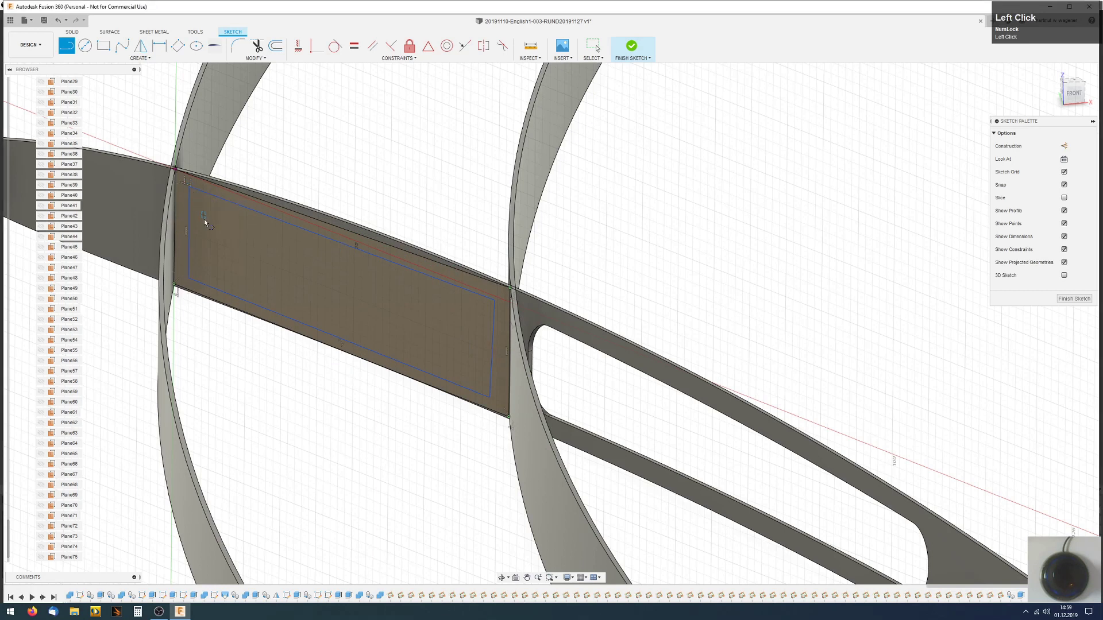
key("Escape")
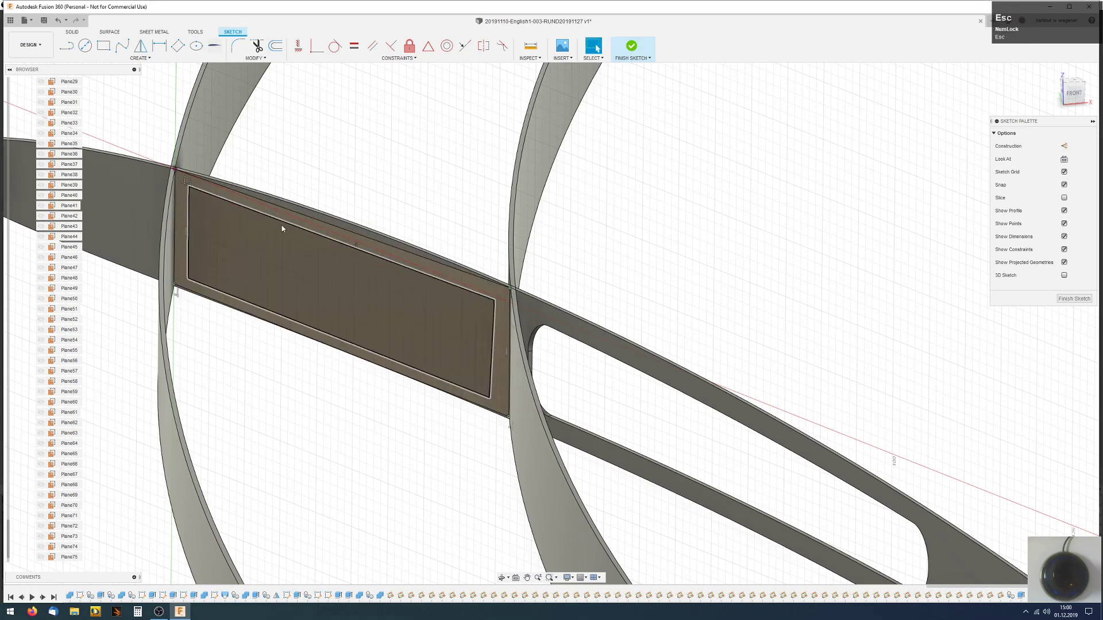
- Constrain the inner quadrilateral's two long lines parallel to the matching upper and lower lines of the outer quadrilateral
scroll(281, 225, "up", 2)
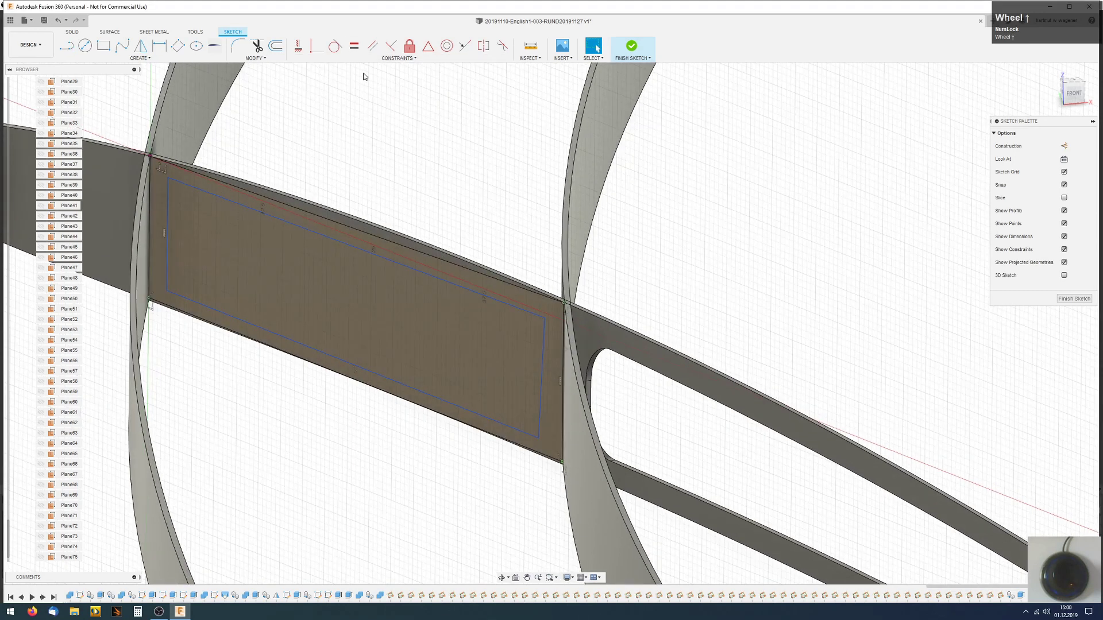
left_click(283, 223)
left_click(292, 211)
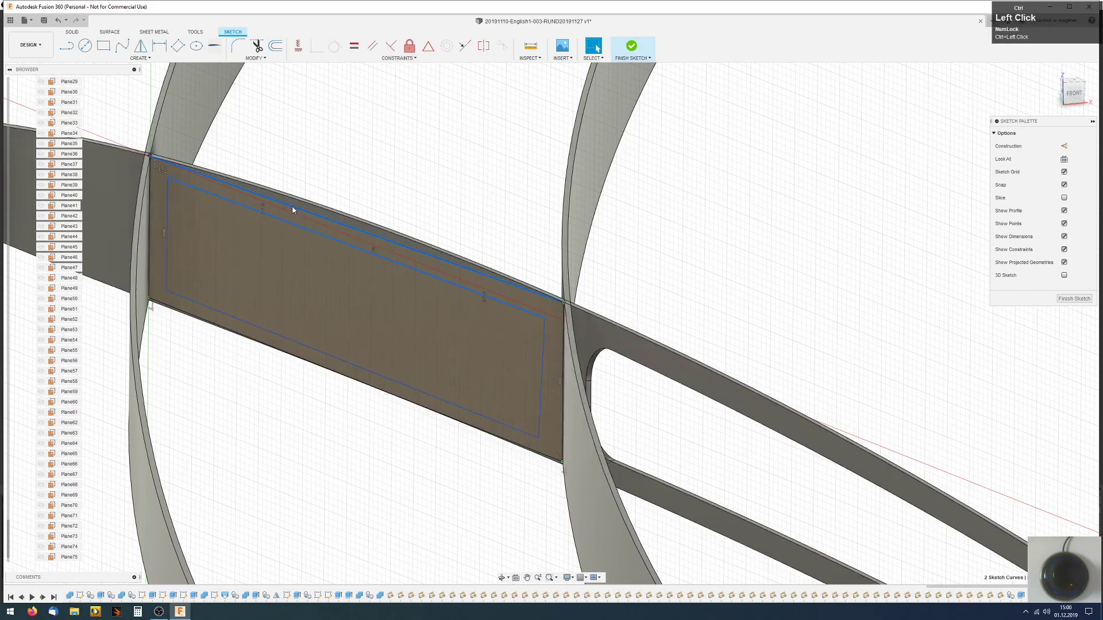
left_click(373, 49)
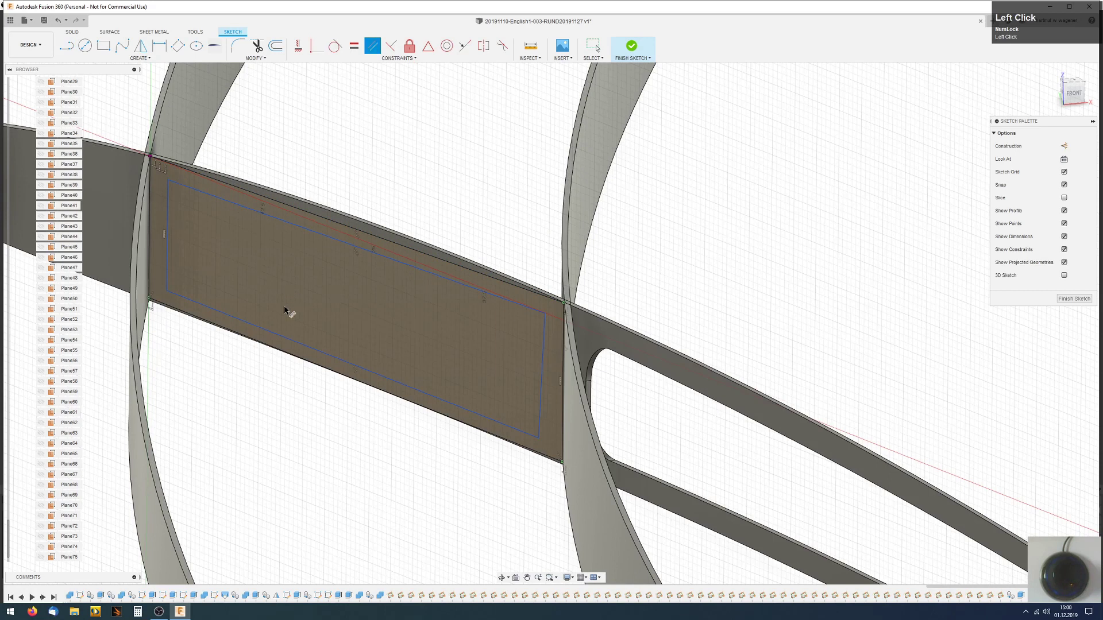
left_click(281, 351, "ctrl")
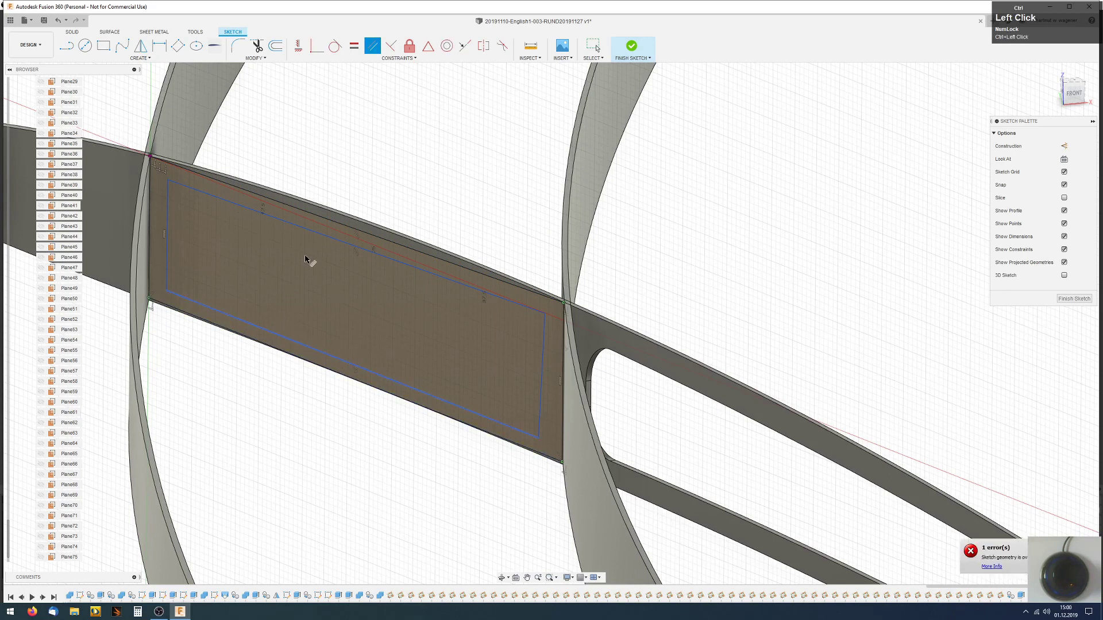
left_click(374, 47)
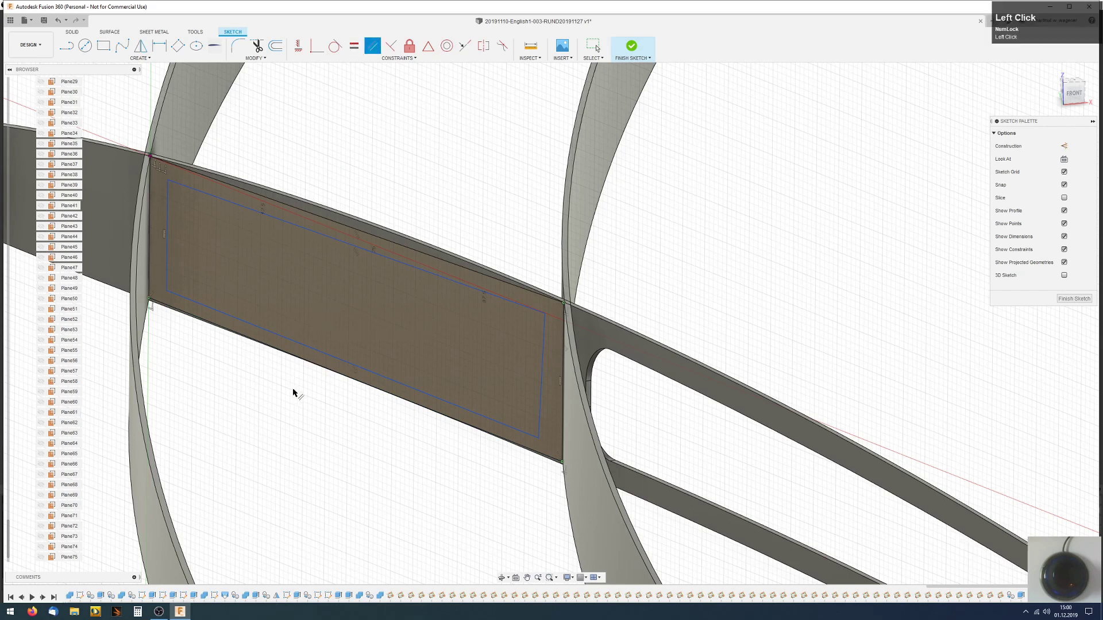
scroll(339, 316, "up", 1)
scroll(348, 305, "up", 1)
right_click(367, 261)
key("Escape")
scroll(372, 307, "down", 1)
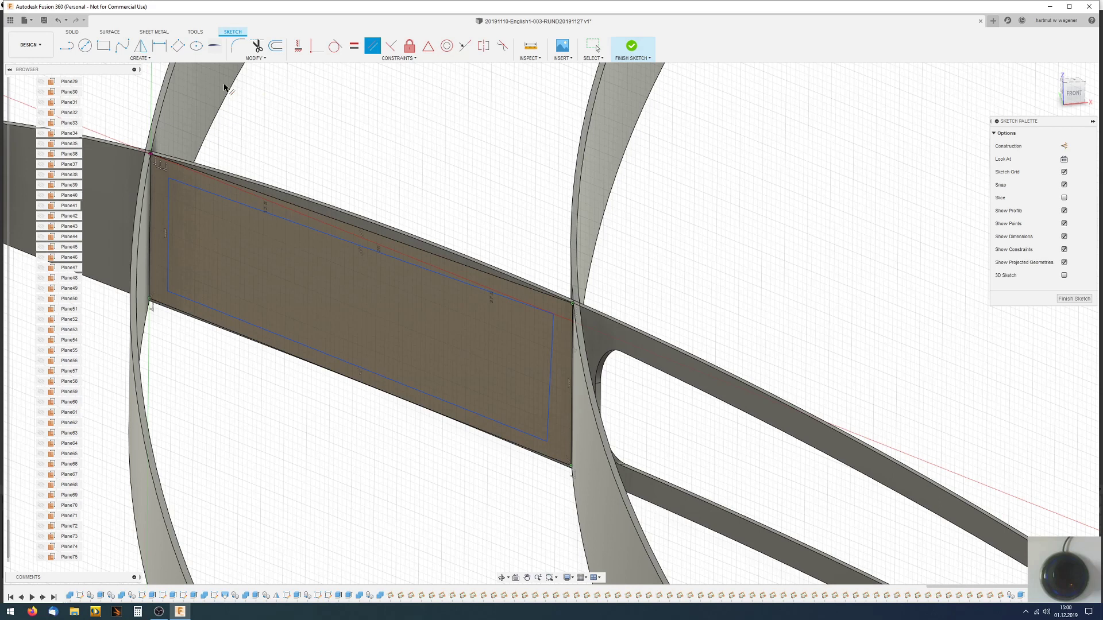
- Dimension the inner quadrilateral's upper corner at 2 mm from the outer short line on the side away from the existing opening
left_click(159, 48)
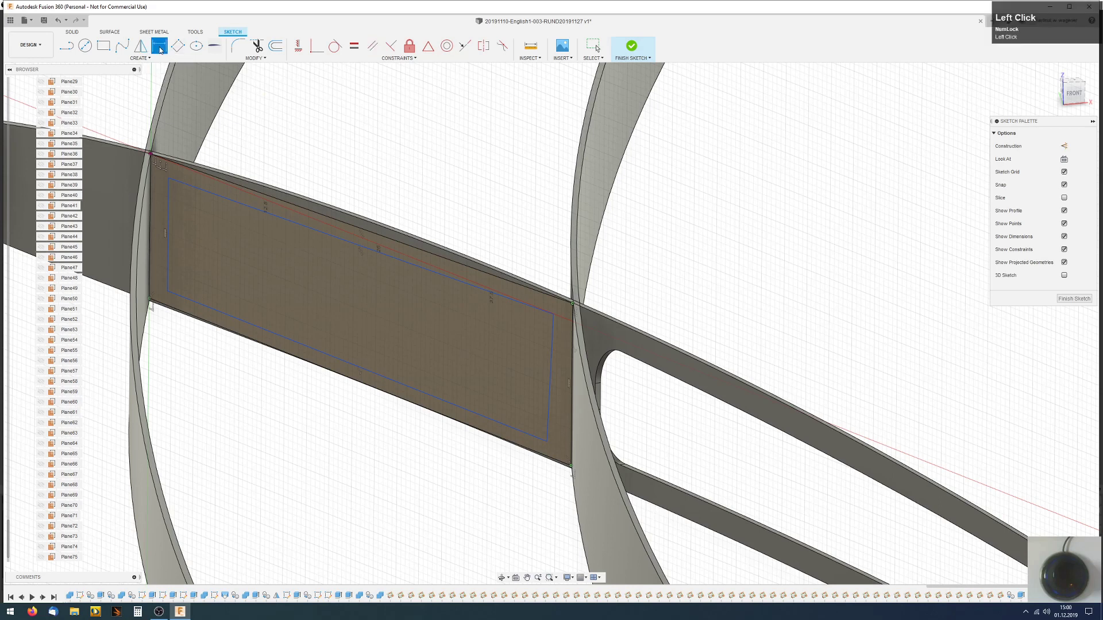
left_click(168, 178)
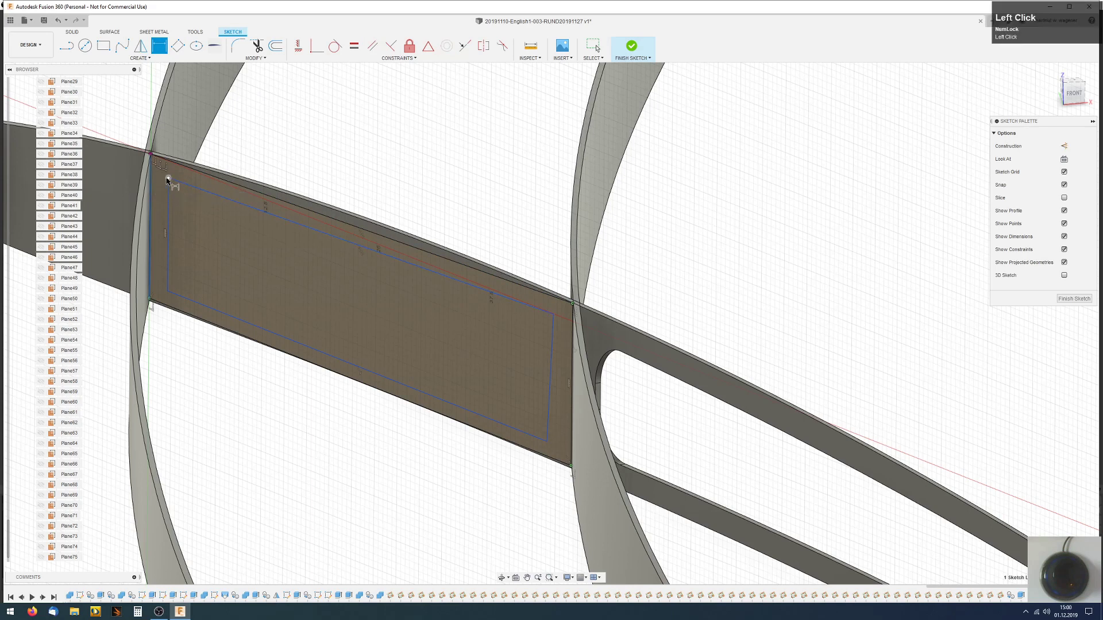
left_click(170, 128)
left_click(152, 119)
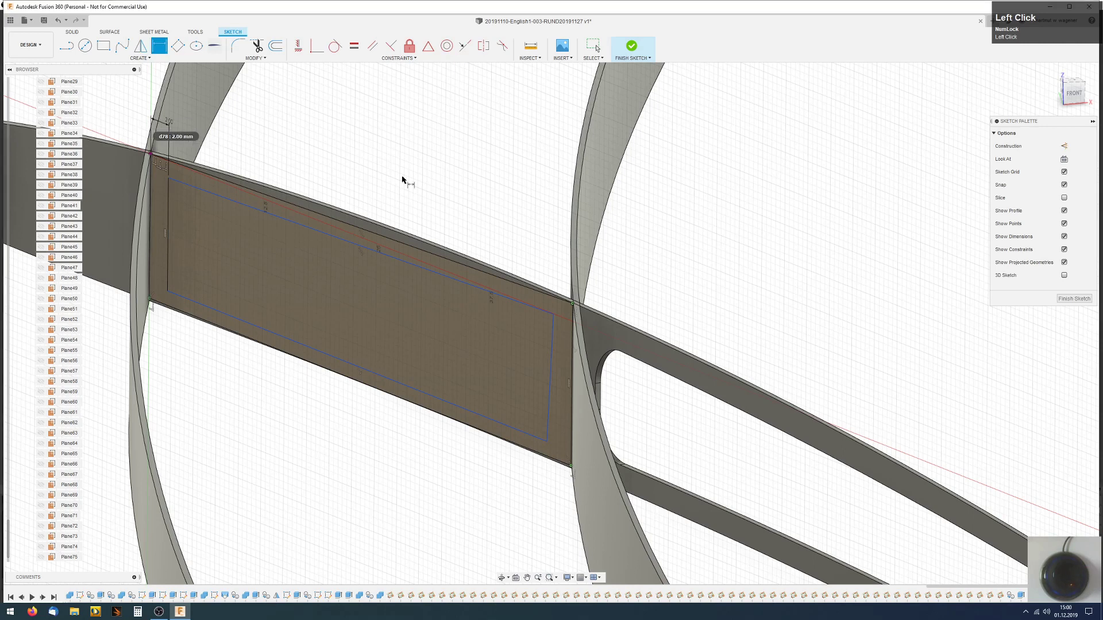
- Dimension the inner quadrilateral's upper corner nearest the existing opening at 2 mm from the outer short line
left_click(562, 313)
left_click(572, 328)
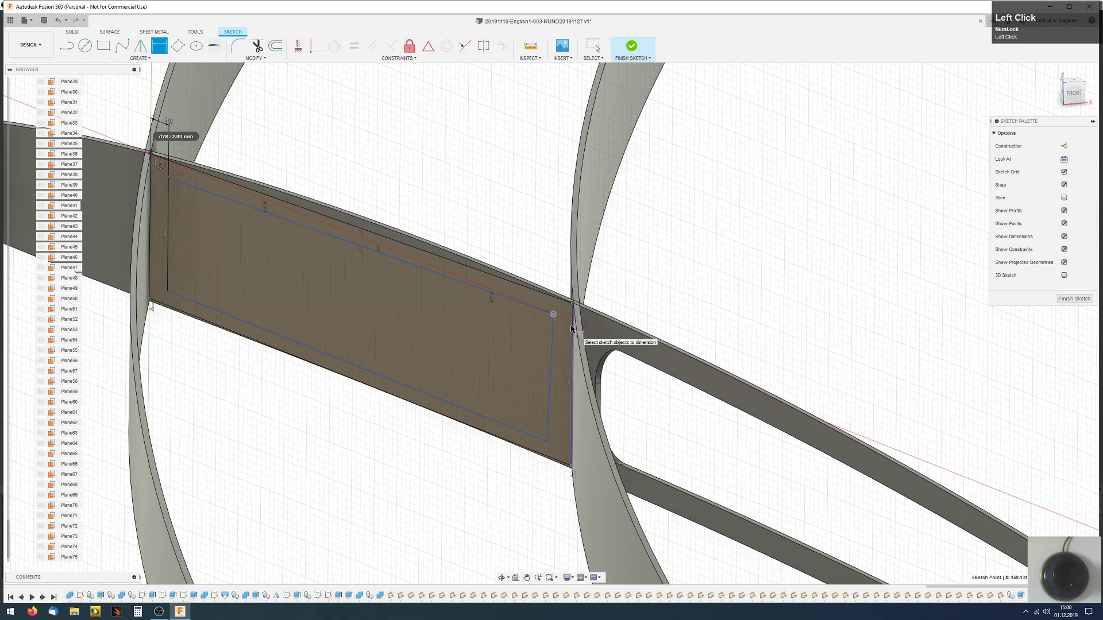
left_click(564, 255)
type("2")
key("Return")
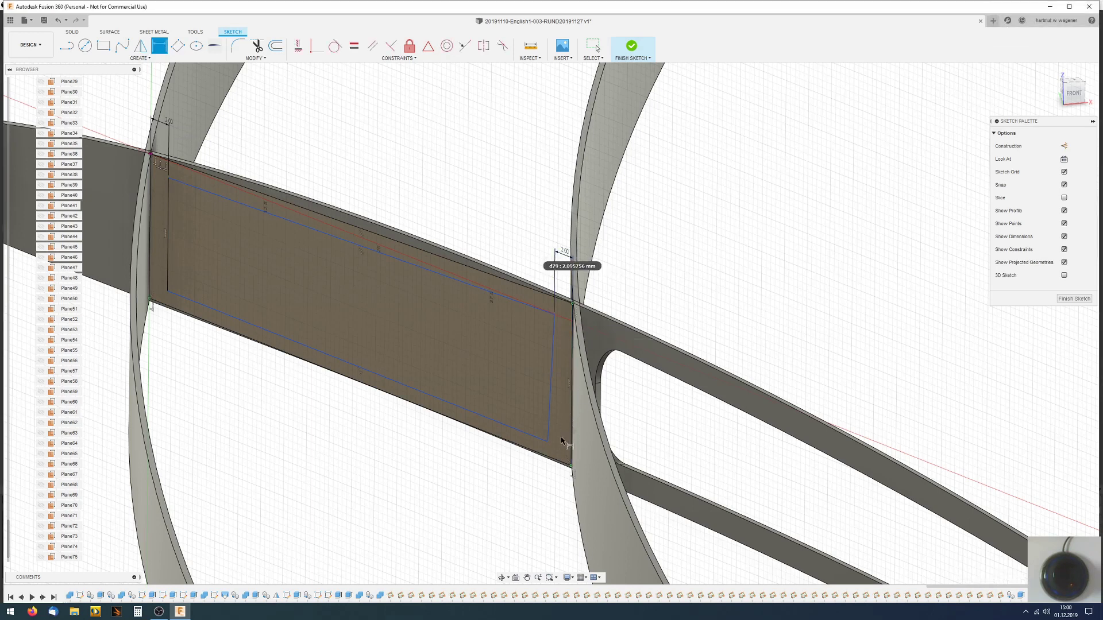
key("Escape")
- Constrain the inner quadrilateral's short line nearest the existing opening parallel to the adjacent outer short line
left_click(551, 377)
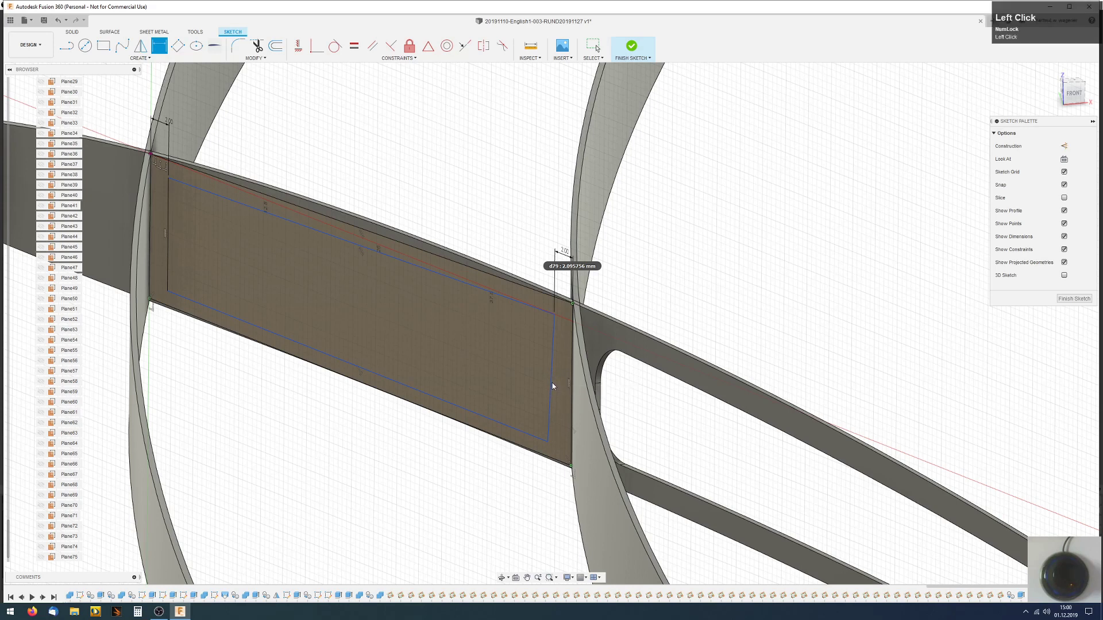
scroll(554, 381, "up", 2)
left_click(550, 376)
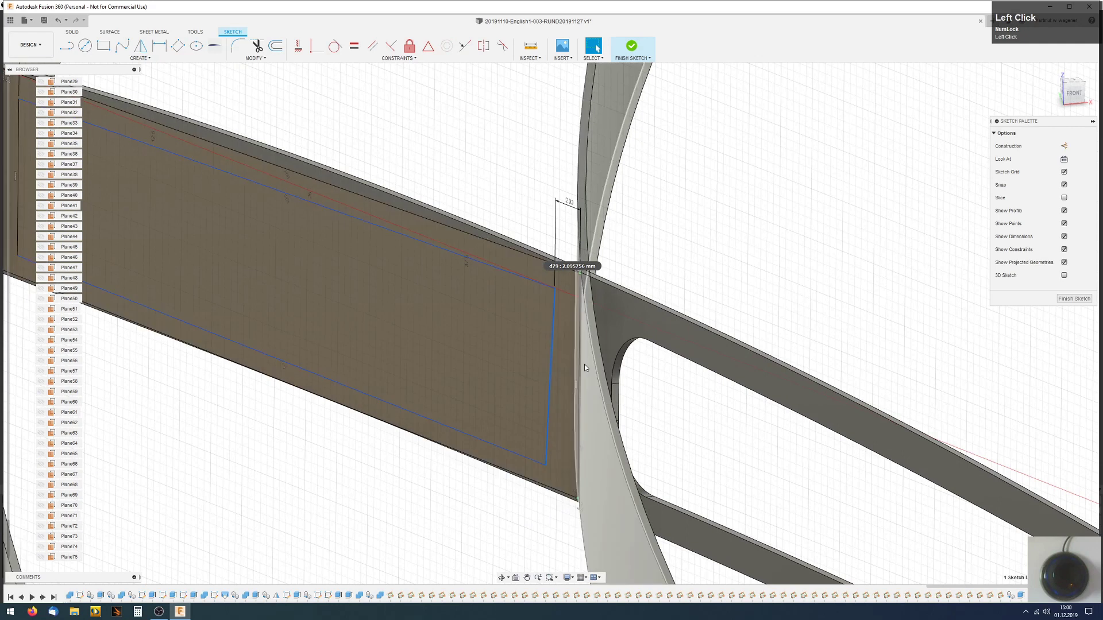
left_click(551, 360, "ctrl")
left_click(372, 46)
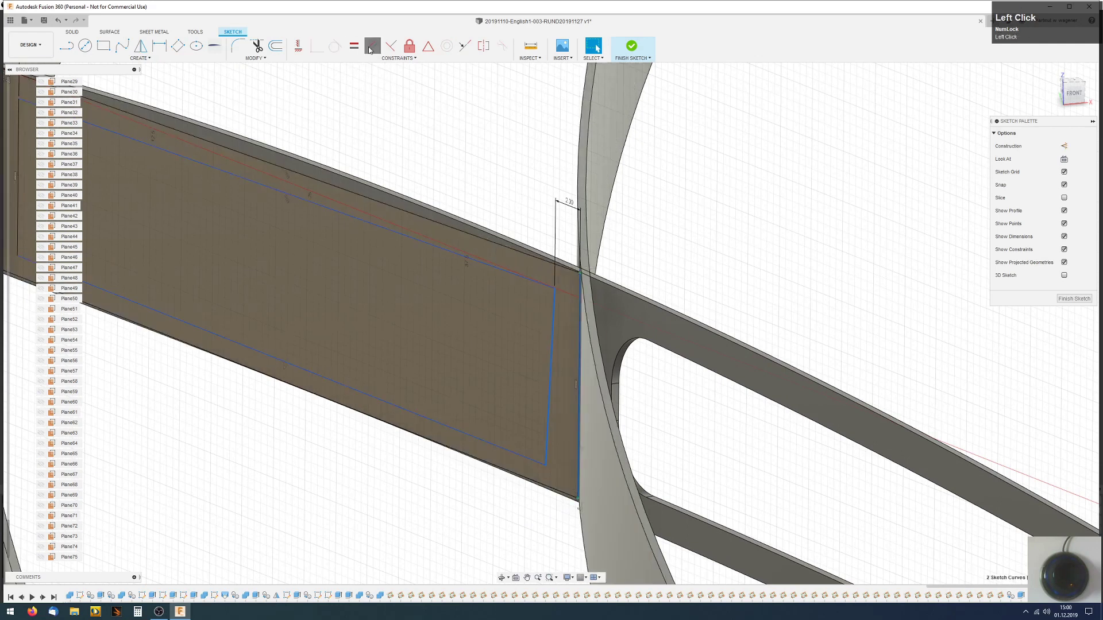
scroll(422, 317, "down", 2)
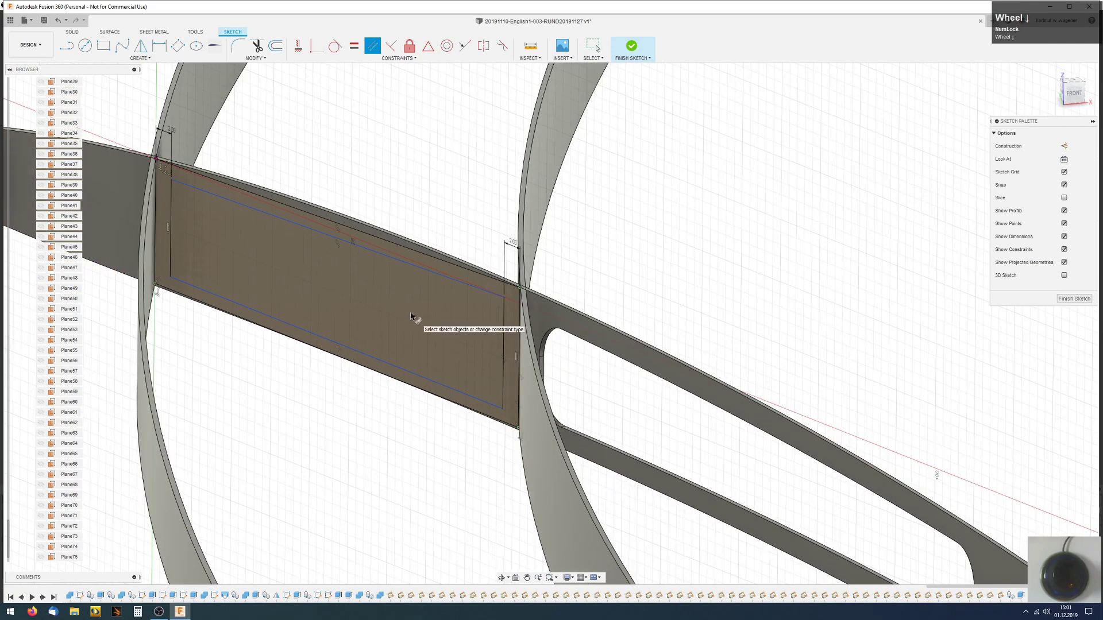
scroll(183, 287, "up", 3)
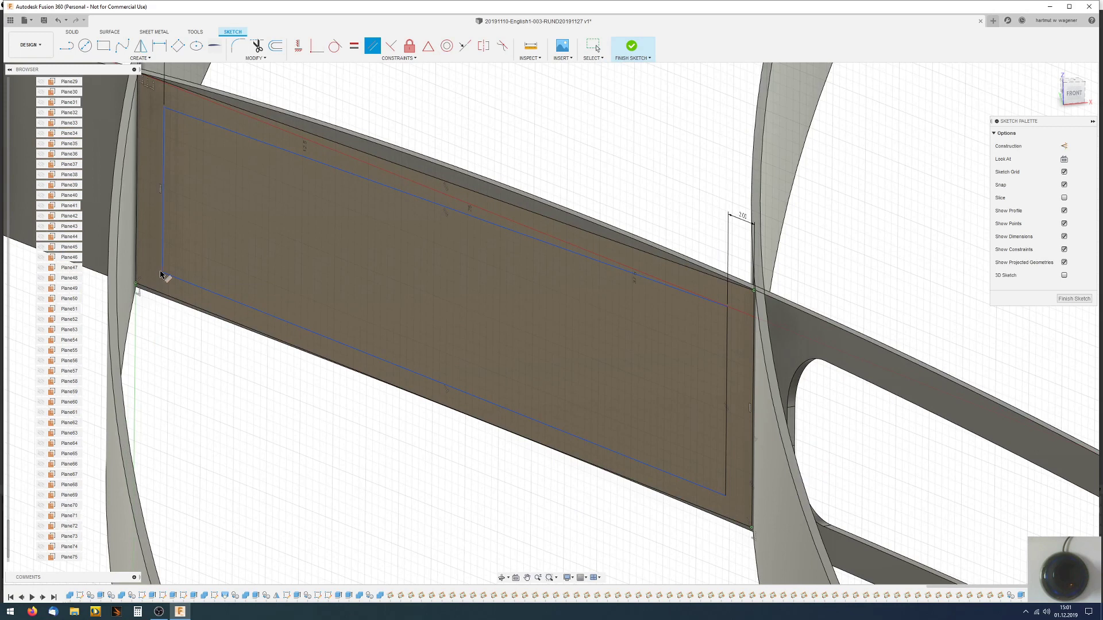
- Dimension the inner quadrilateral's lower corner farthest from the existing opening at 2 mm from the lower outer line
key("Escape")
left_click(159, 46)
left_click(162, 273)
left_click(164, 304)
left_click(182, 365)
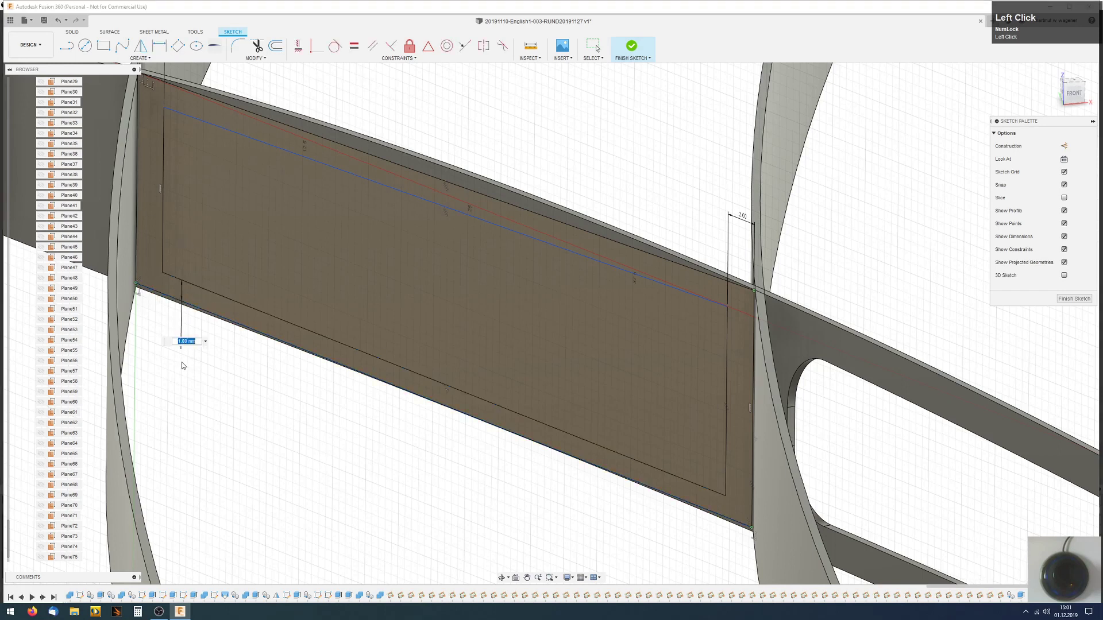
type("2")
key("Return")
- Fillet the inner quadrilateral's two corners farthest from the existing opening with a 3 mm radius
scroll(246, 248, "down", 2)
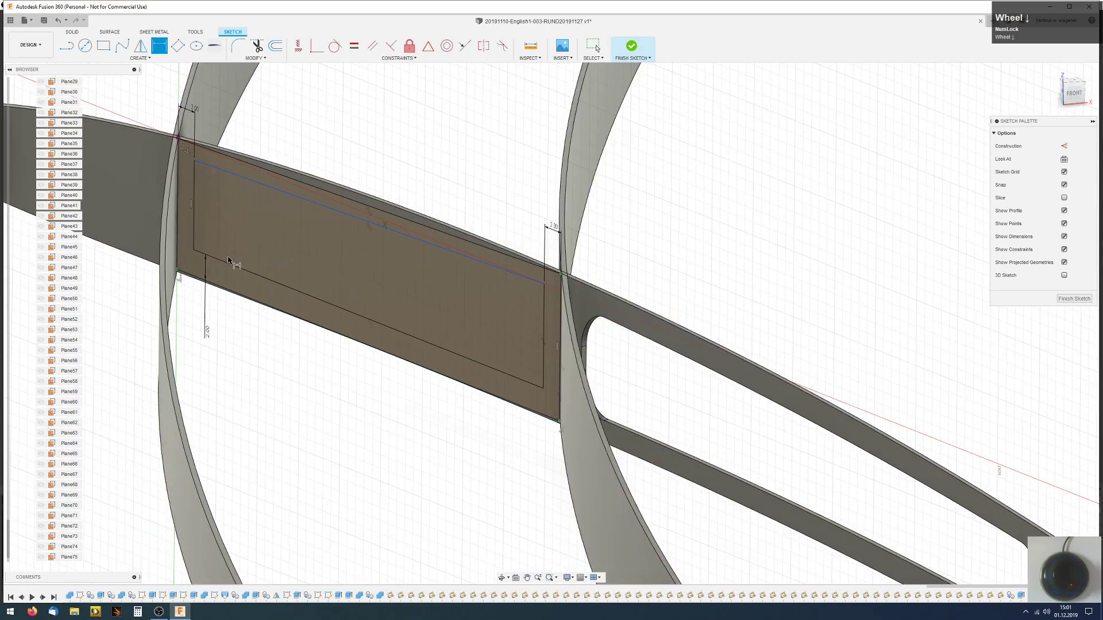
left_click(238, 45)
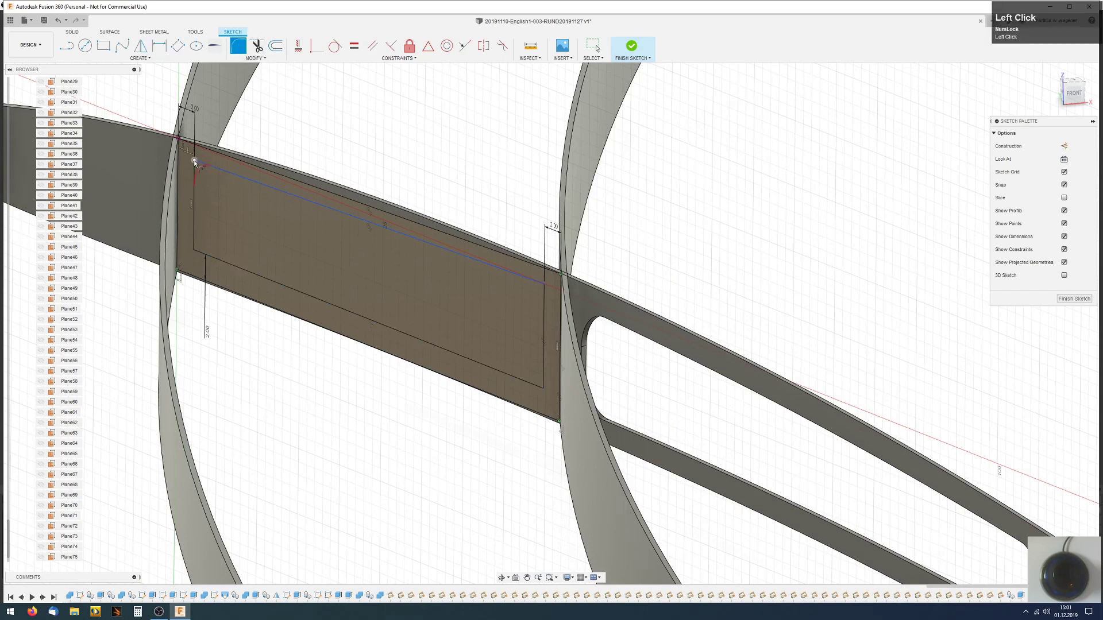
left_click(194, 161)
type("3")
key("Return")
left_click(193, 251)
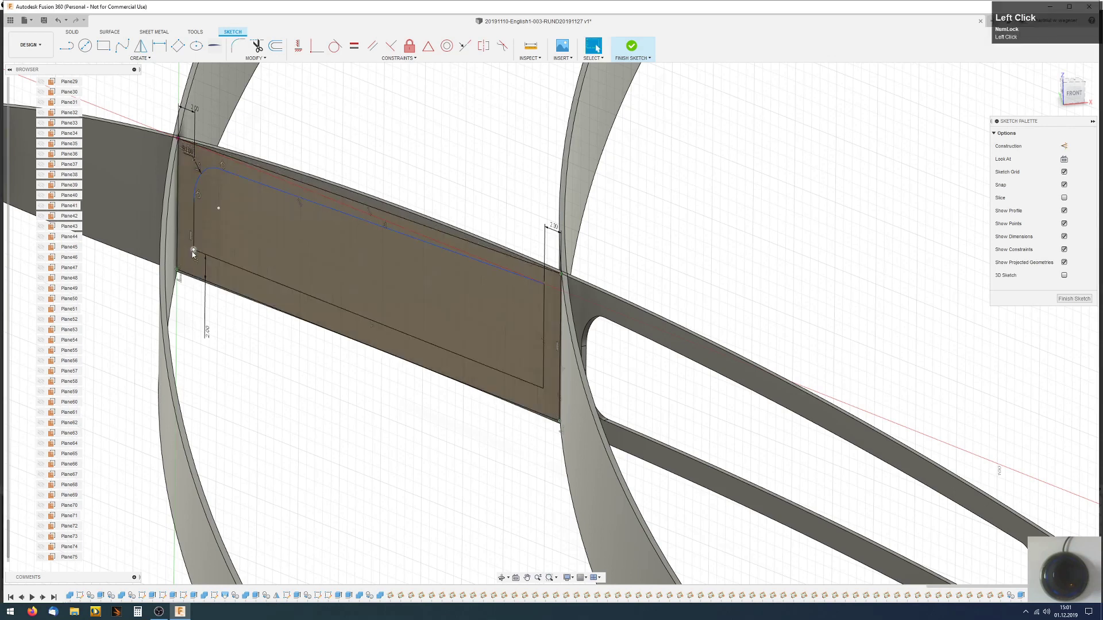
left_click(238, 46)
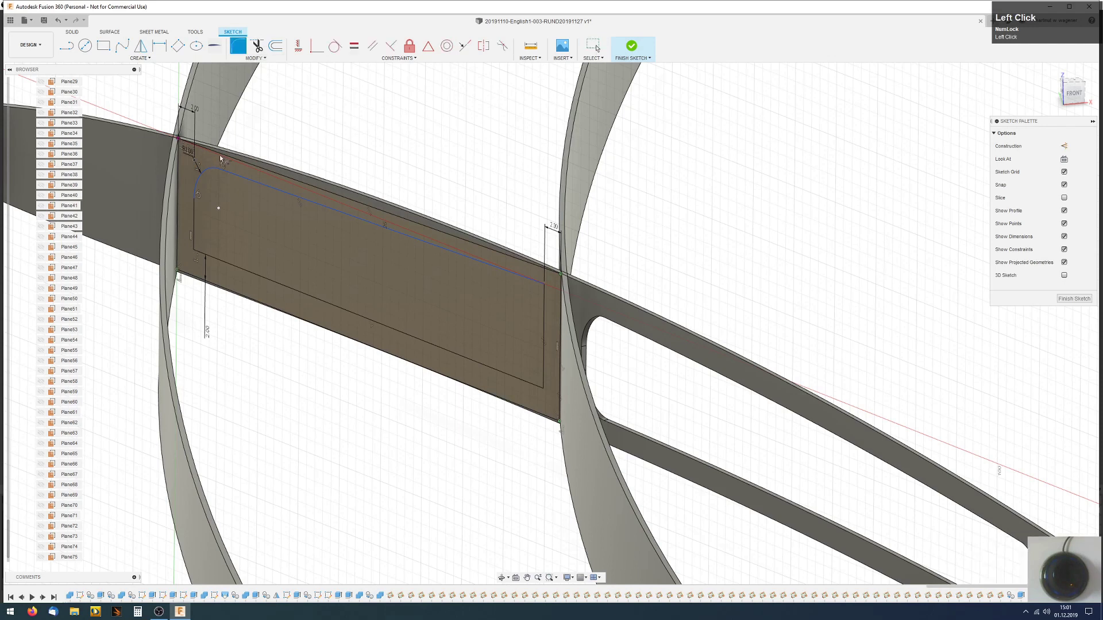
left_click(193, 251)
key("Return")
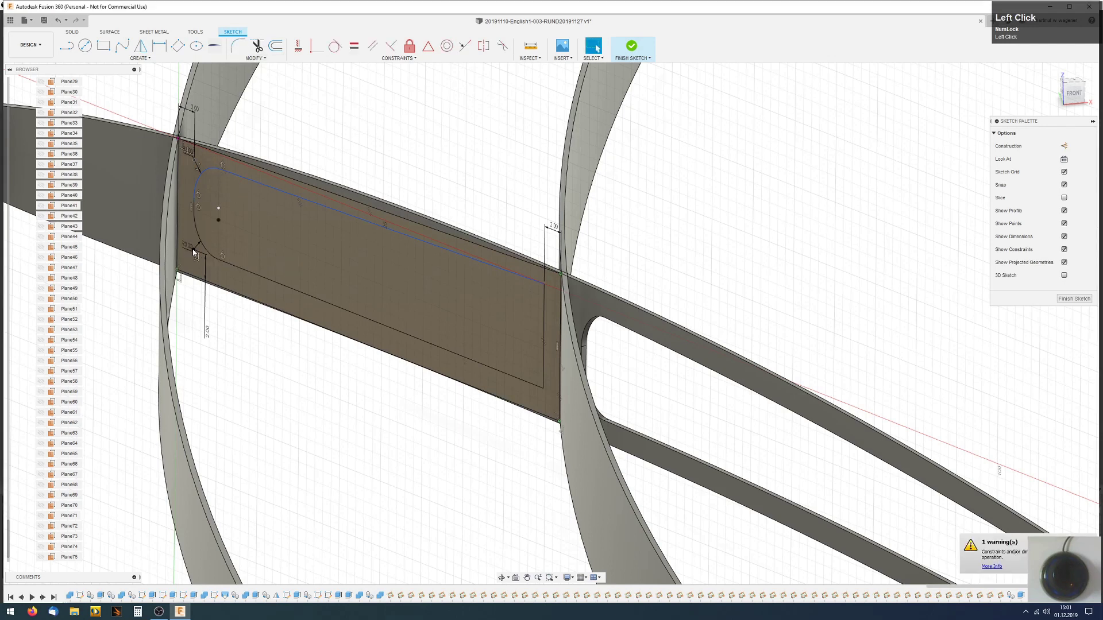
- Fillet the inner quadrilateral's two corners nearest the existing opening with a 3 mm radius
left_click(238, 46)
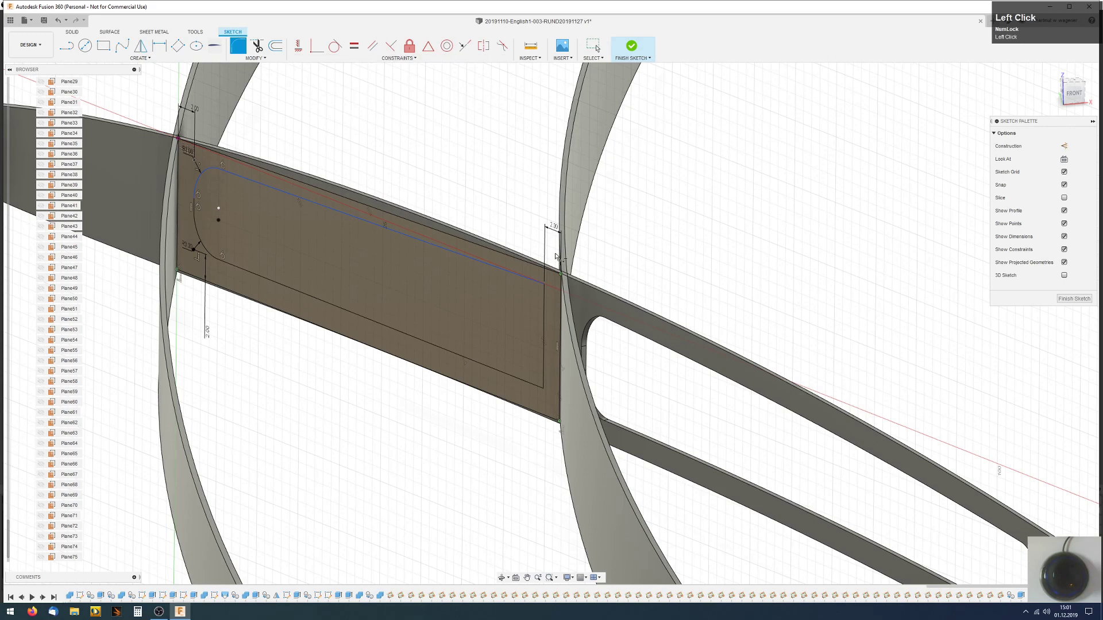
left_click(544, 281)
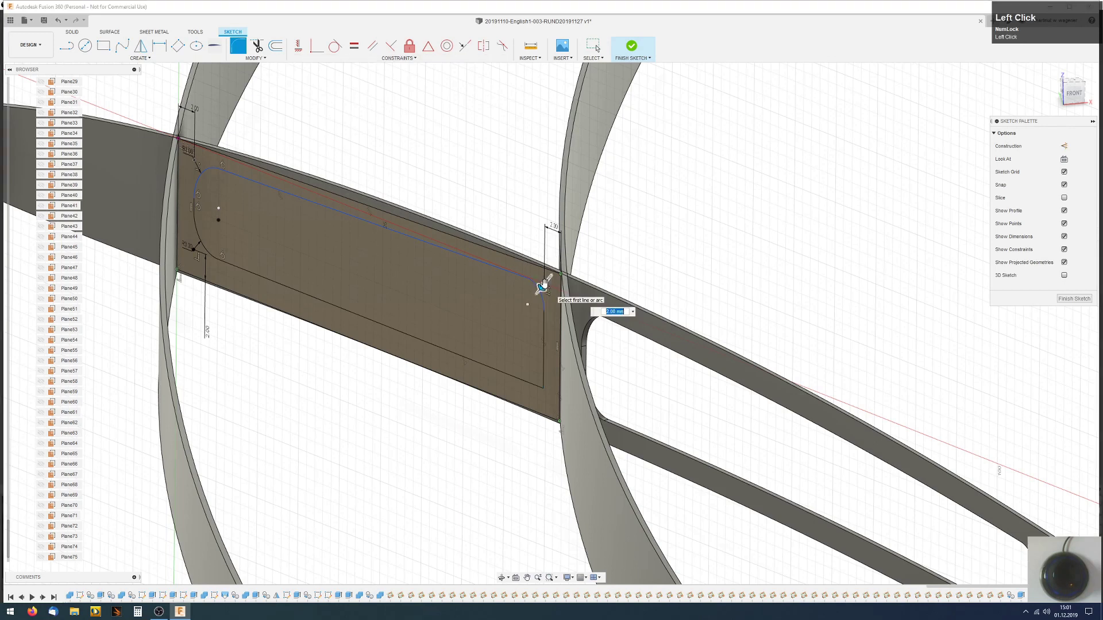
type("3")
key("Return")
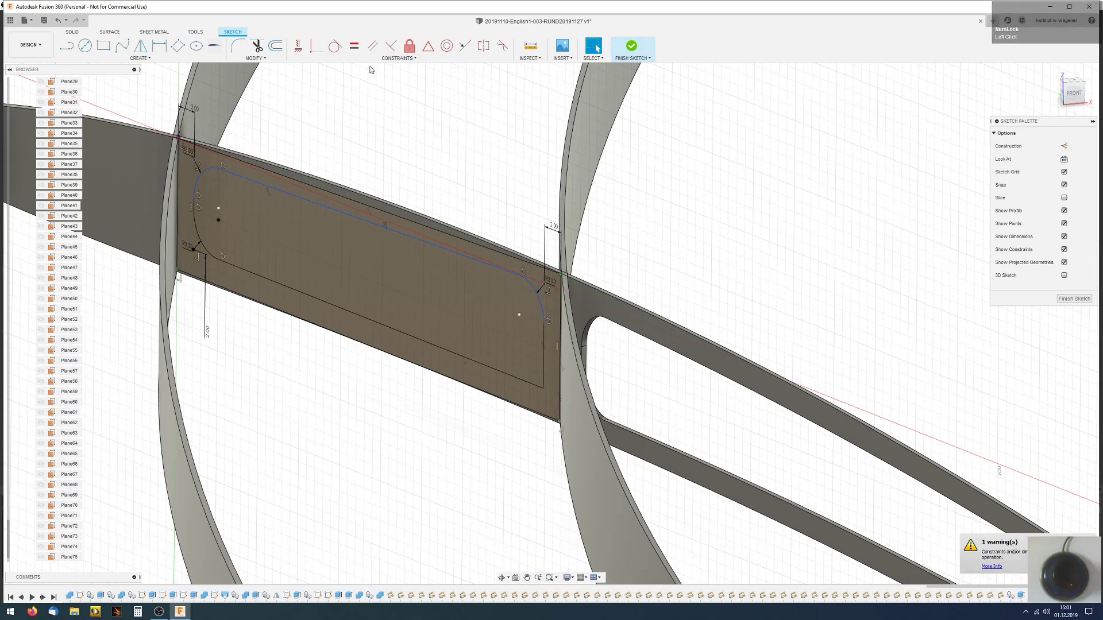
left_click(239, 48)
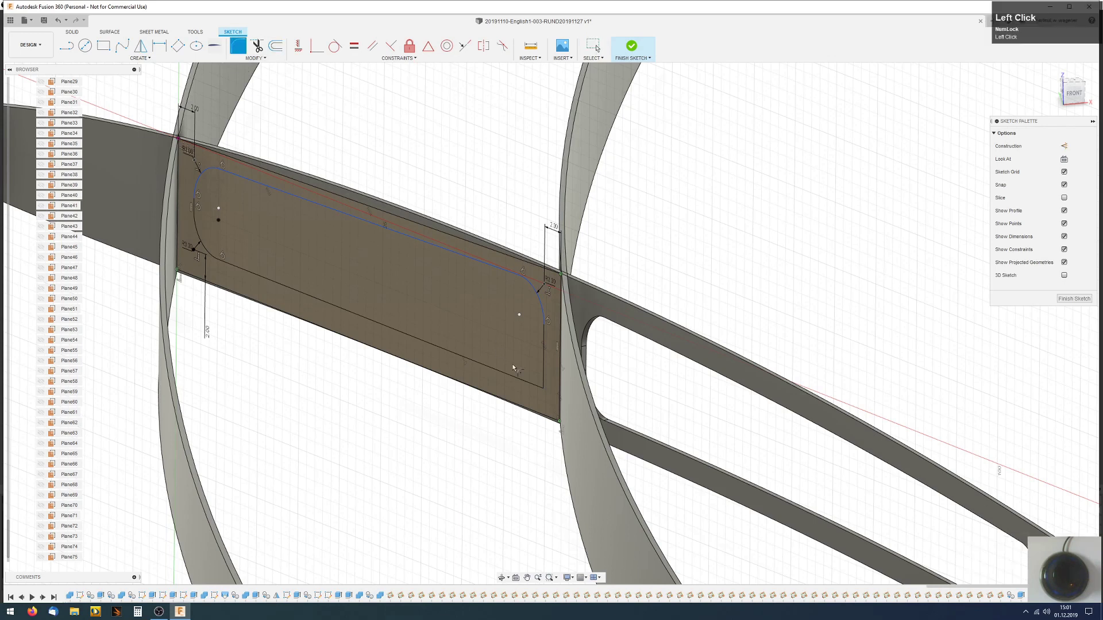
left_click(543, 389)
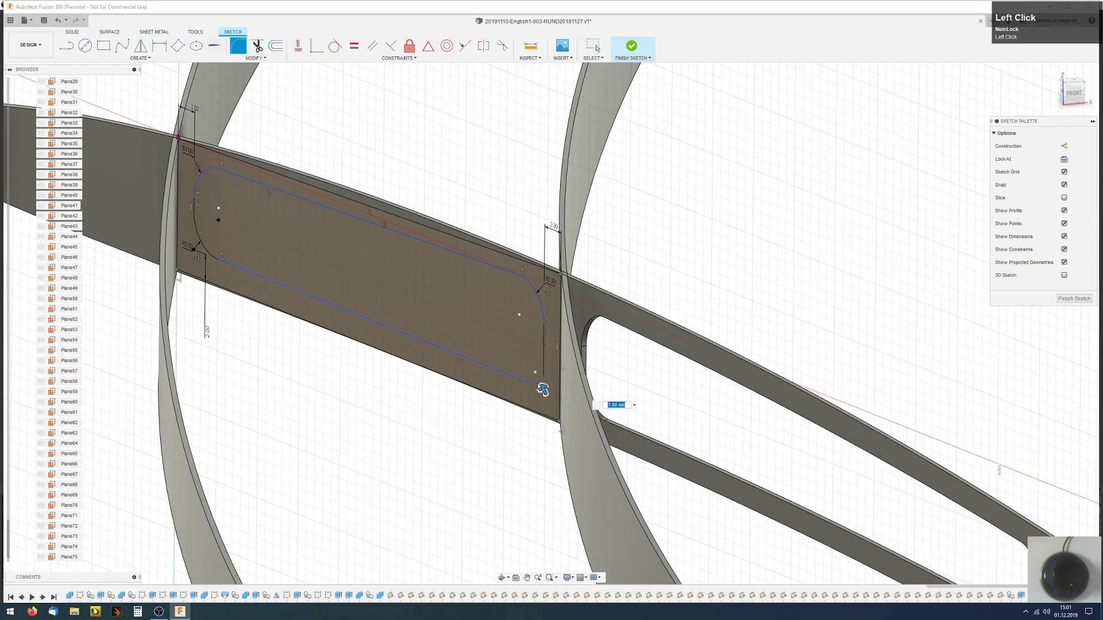
type("3")
key("Return")
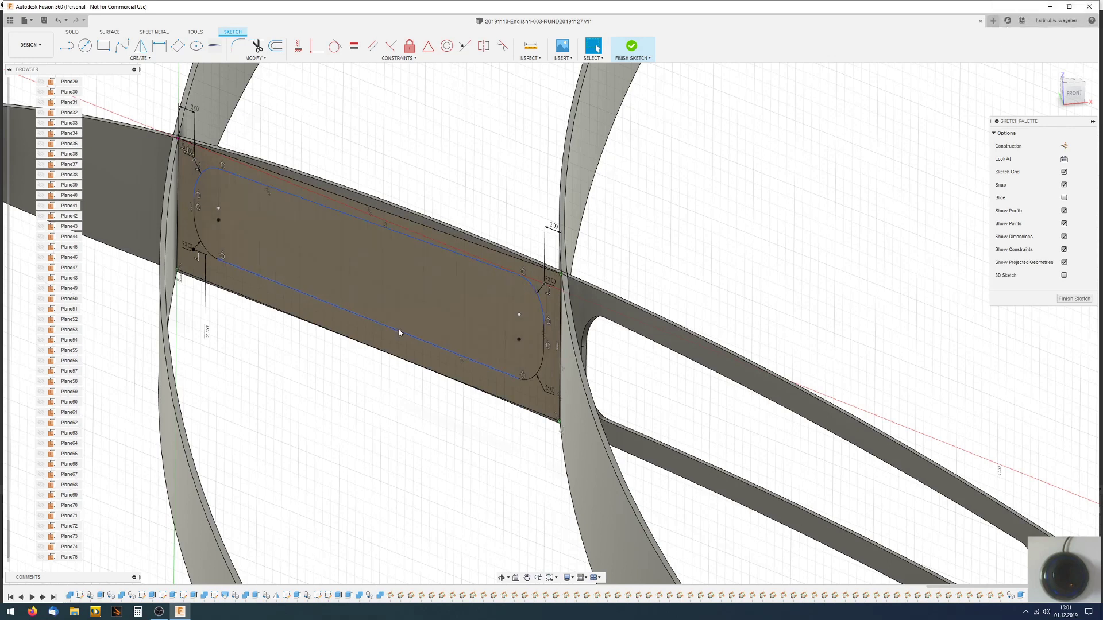
- Finish the sketch and hide the bodies of ribs 4 and 3 so only rib D remains shown
scroll(398, 330, "down", 3)
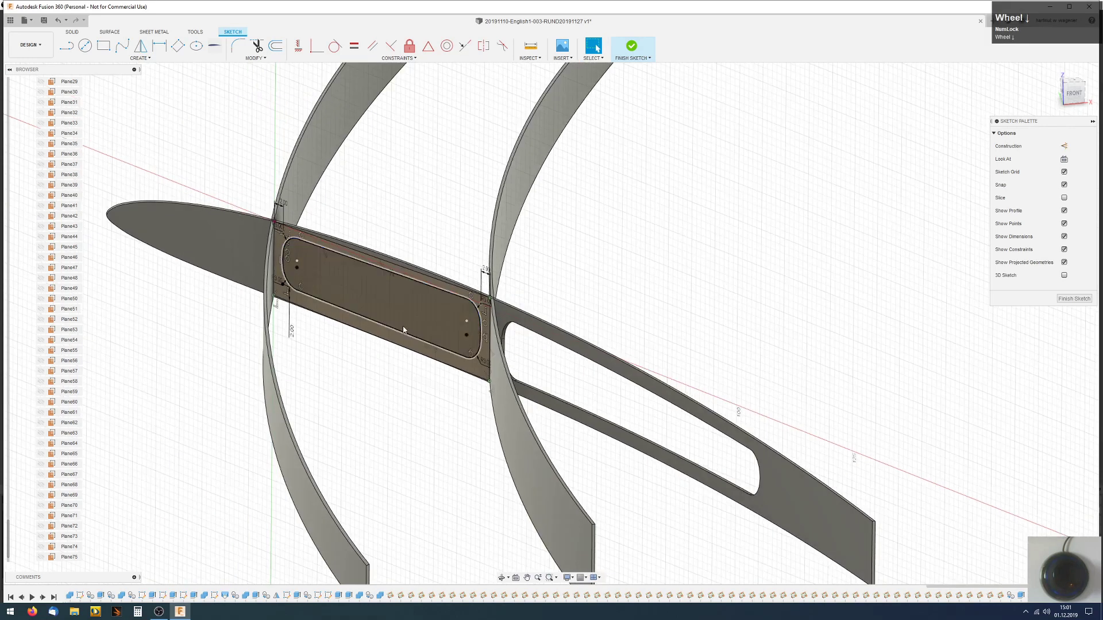
left_click(631, 46)
scroll(69, 405, "up", 3)
scroll(66, 124, "up", 15)
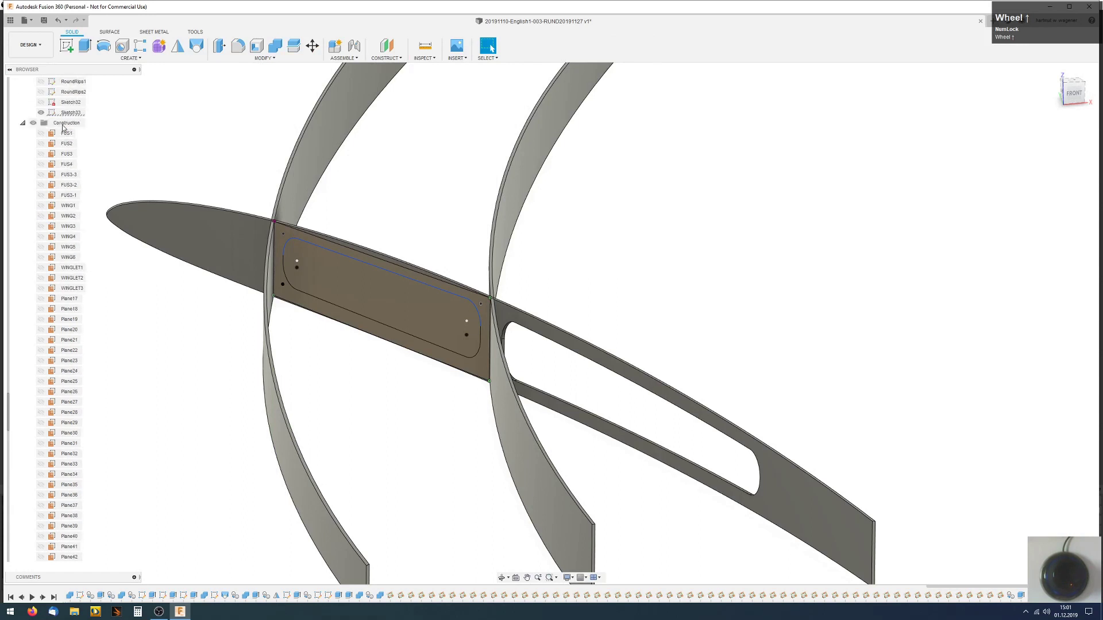
scroll(63, 128, "up", 3)
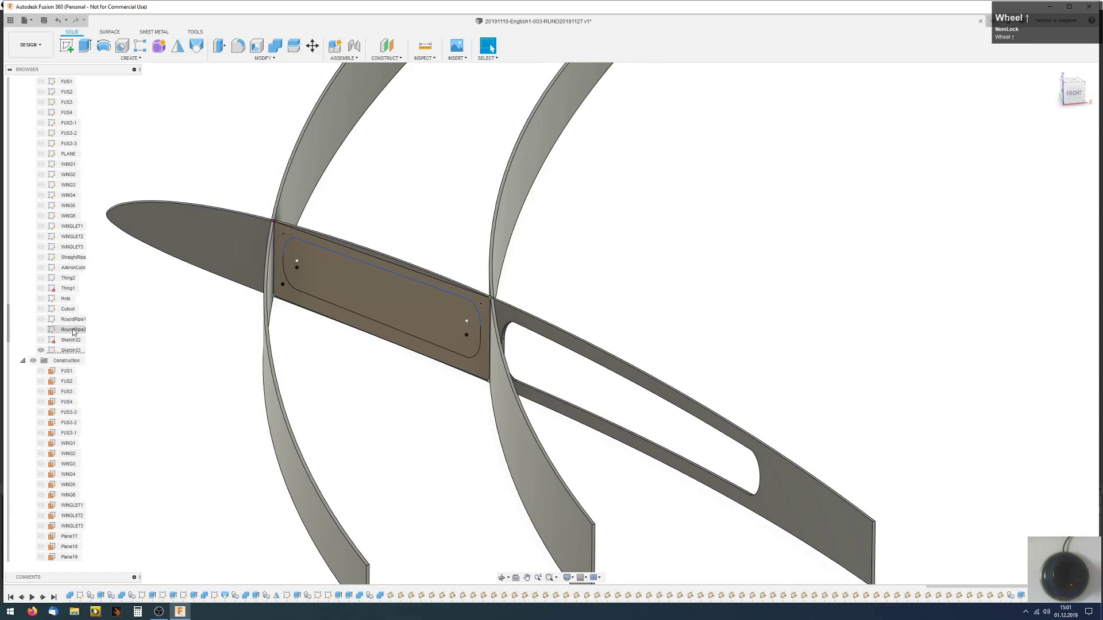
scroll(66, 185, "up", 7)
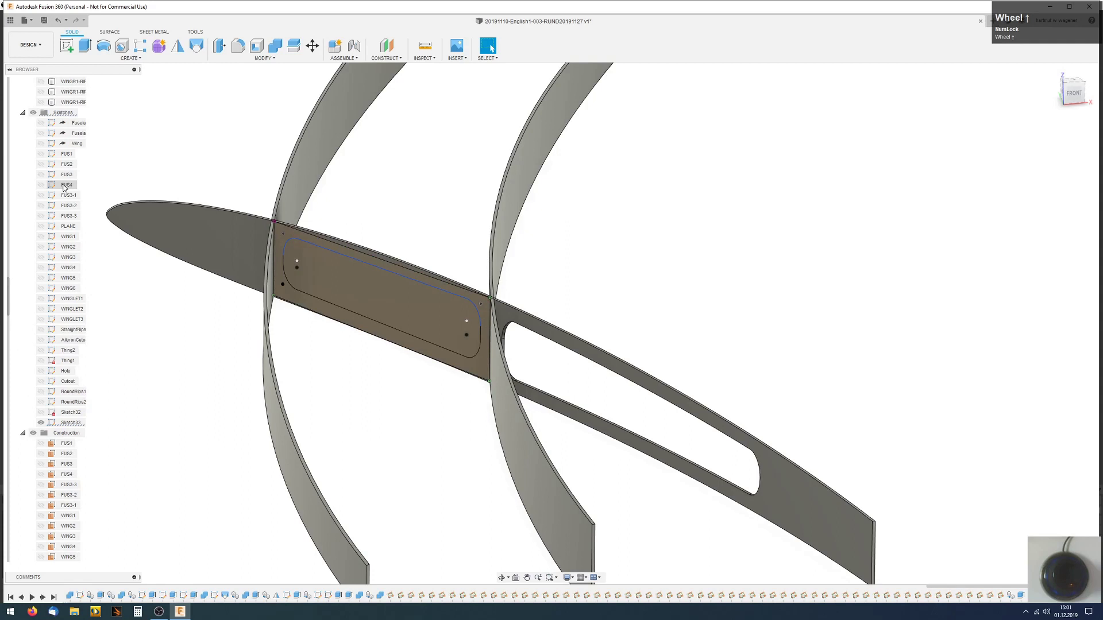
scroll(66, 185, "up", 2)
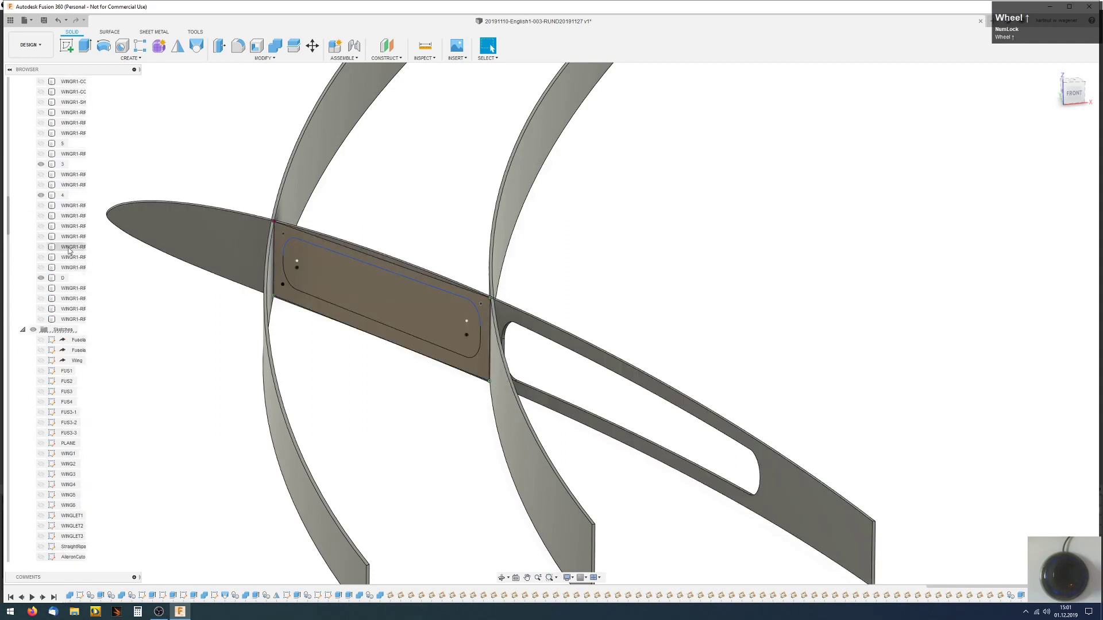
left_click(41, 196)
left_click(41, 165)
- Extrude the rounded inner profile symmetrically by 2 mm as a cut through rib D
left_click(372, 296)
left_click(85, 46)
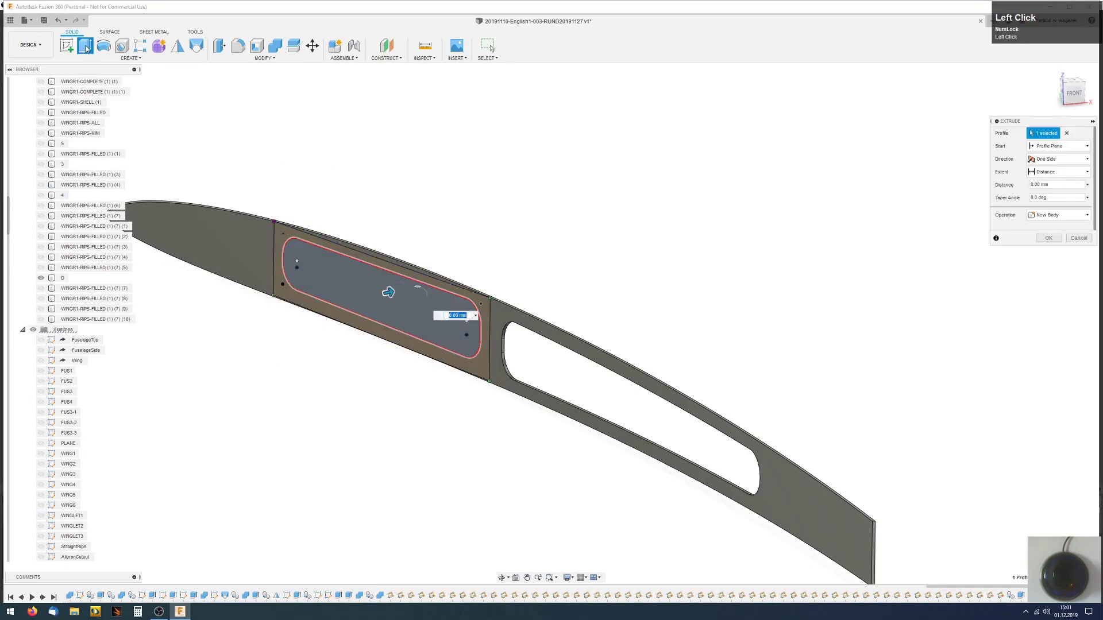
left_click(1060, 160)
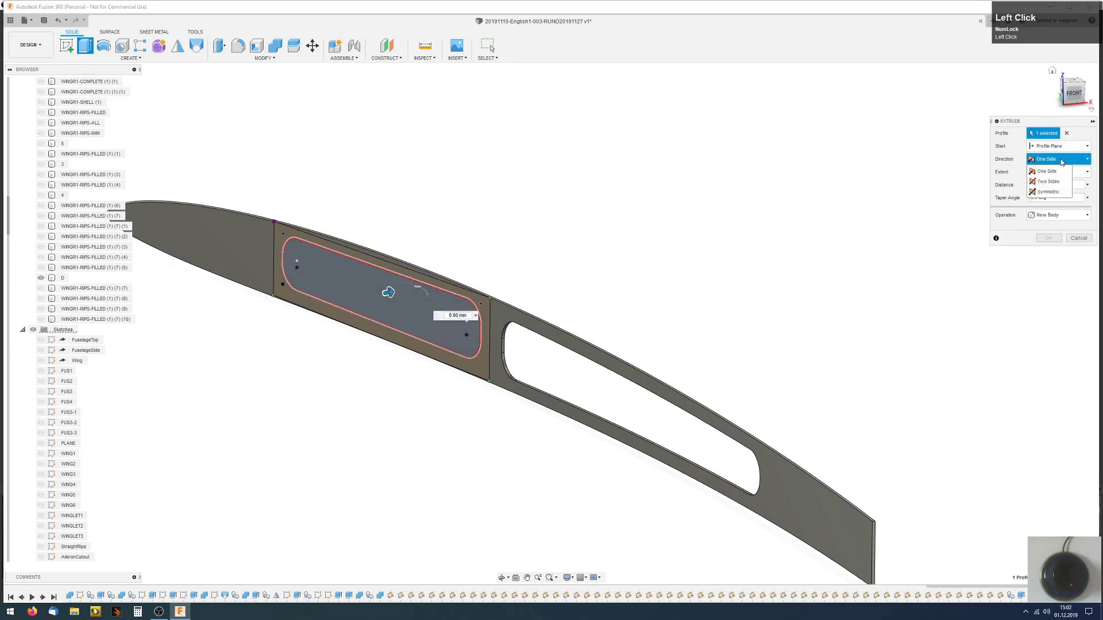
left_click(1051, 193)
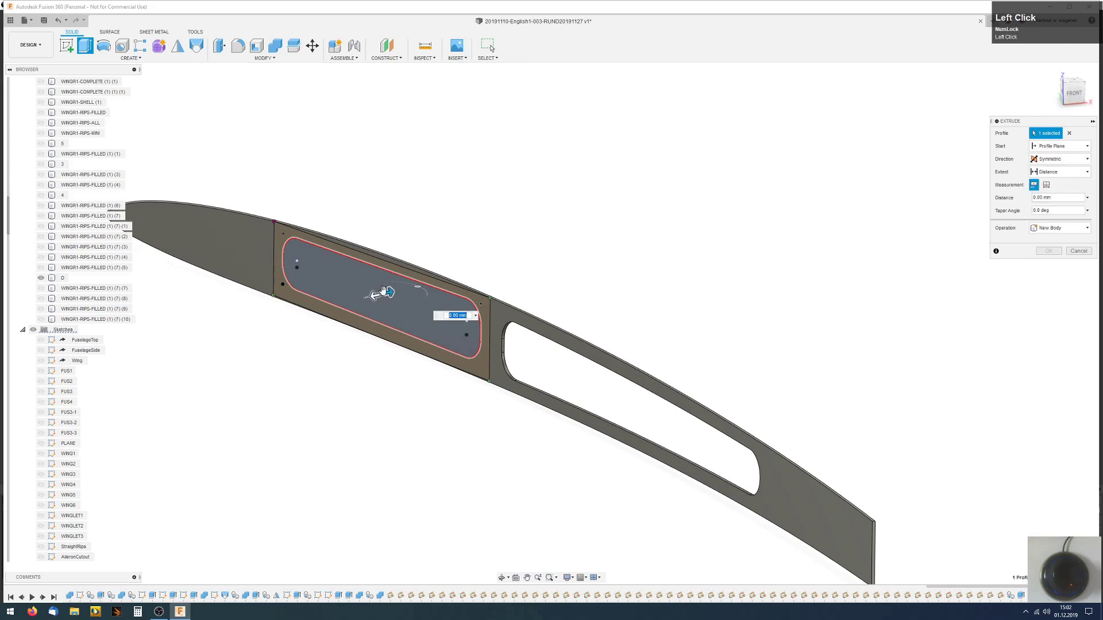
left_click_drag(388, 293, 402, 294)
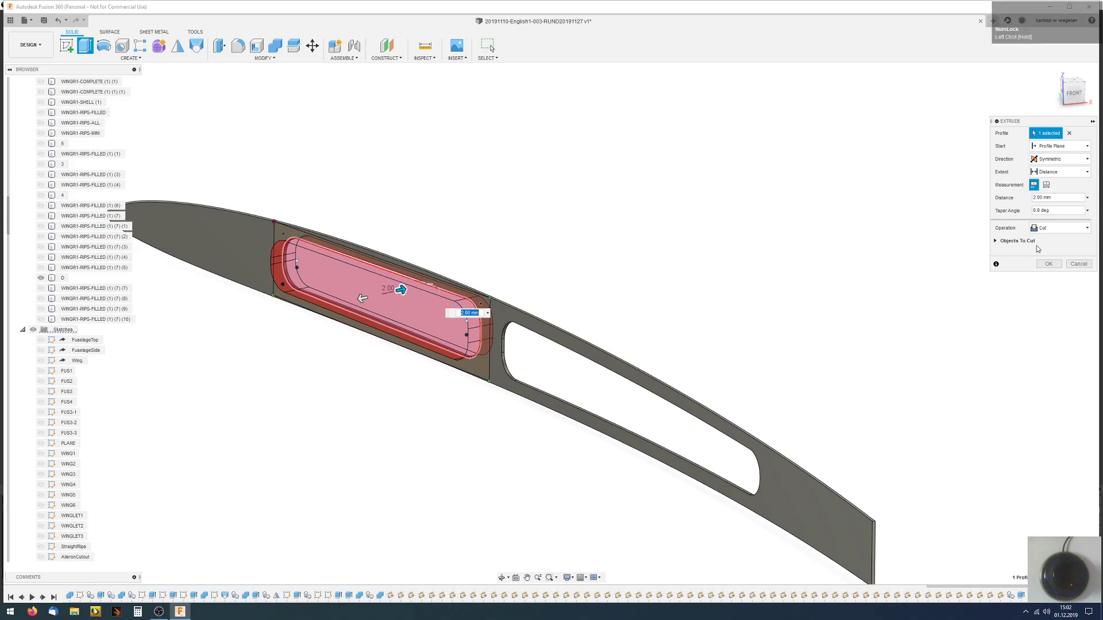
left_click(1047, 264)
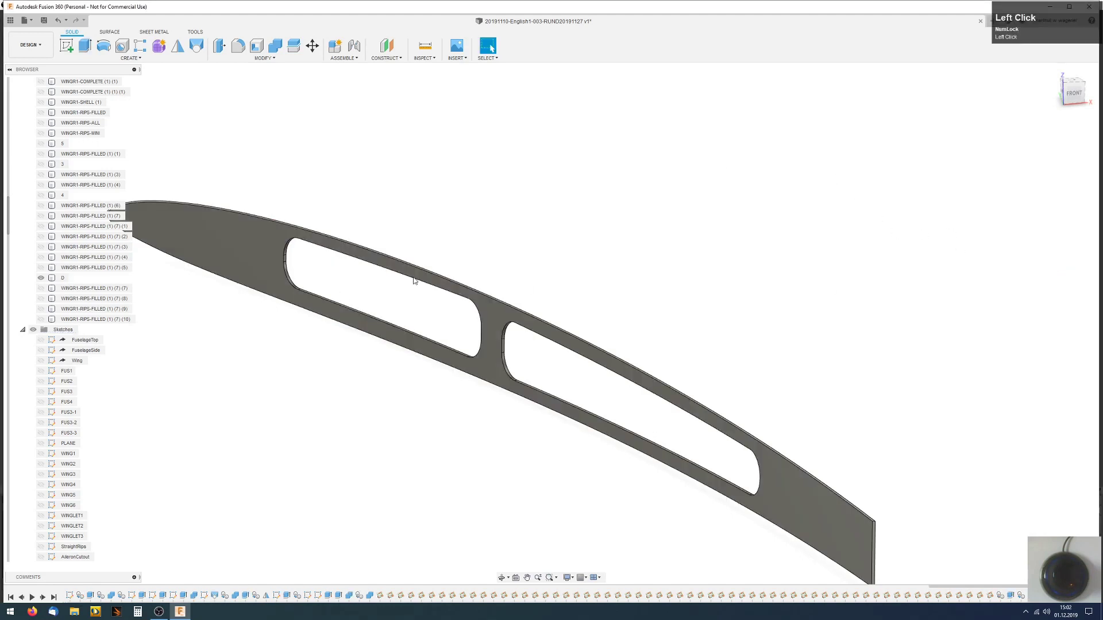
- Check rib 5's position by showing and hiding it, and show rib 3 alongside rib D
scroll(412, 279, "down", 3)
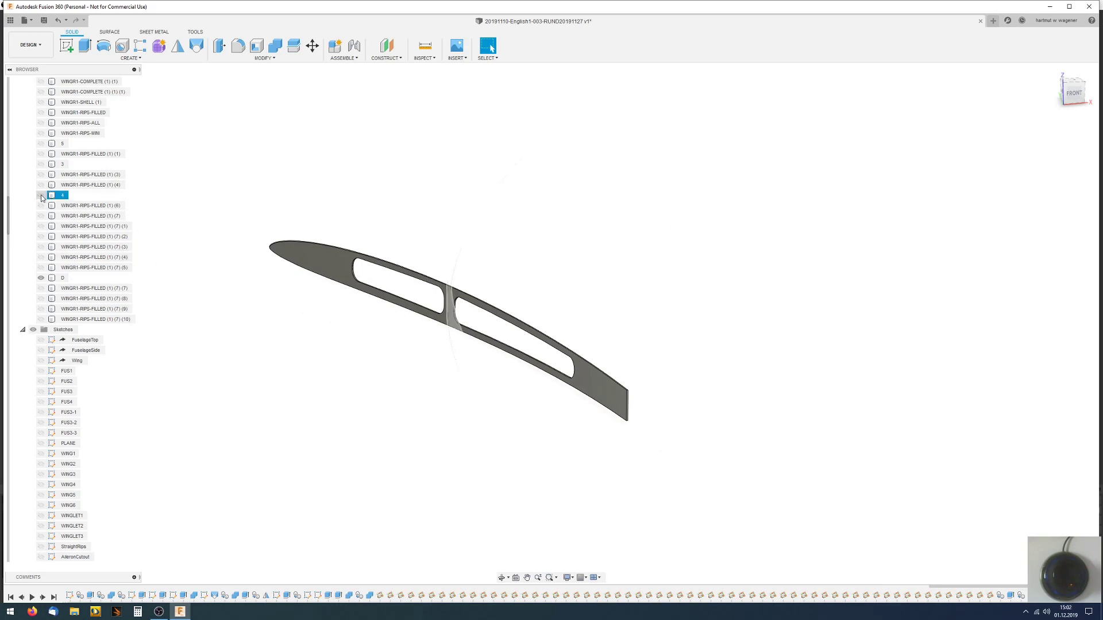
left_click(41, 144)
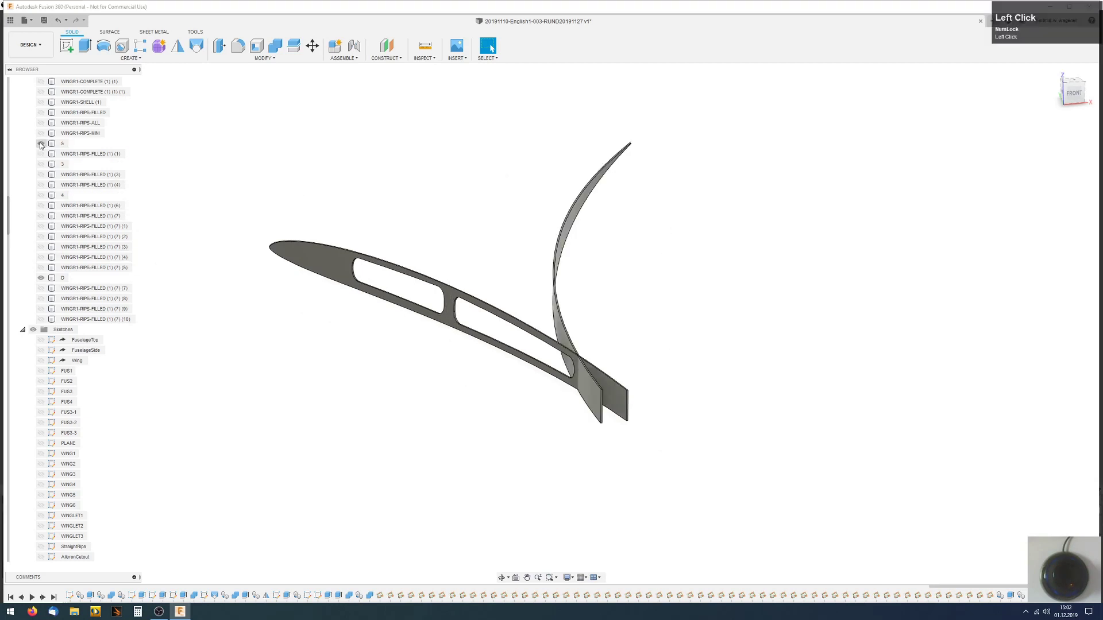
left_click(41, 144)
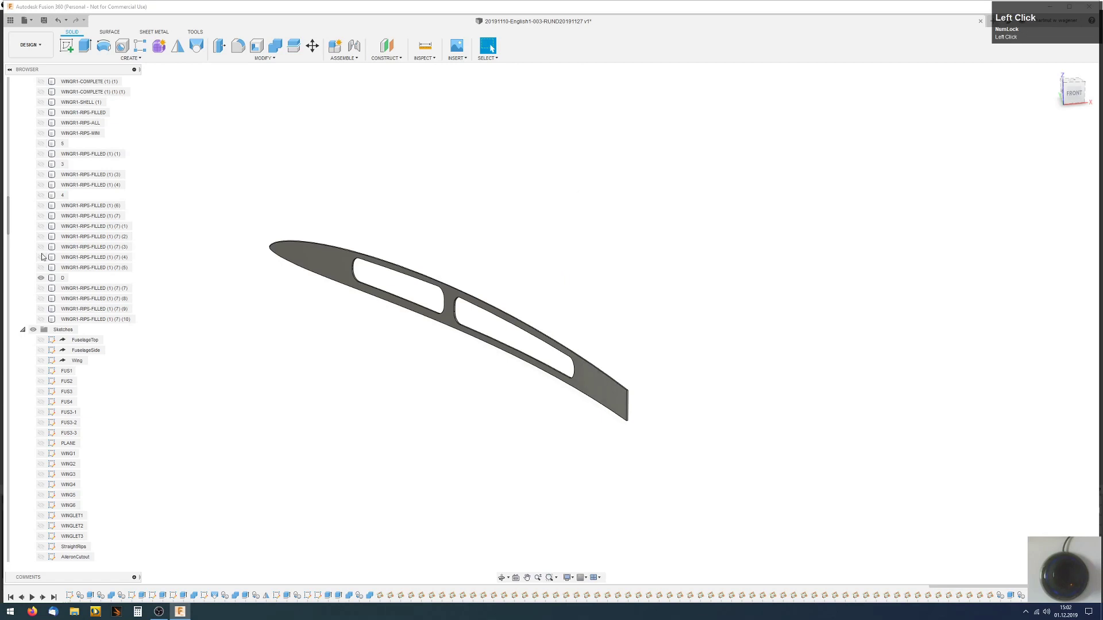
left_click(40, 165)
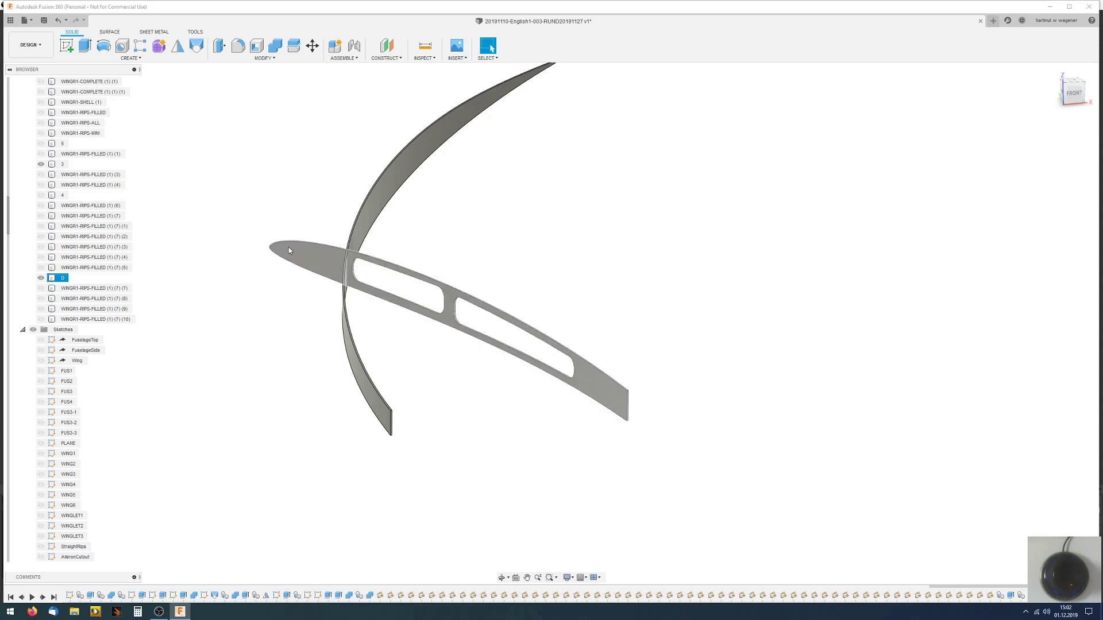
- Reopen Sketch33 for editing and sketch a small circle inside the nose section of rib D
scroll(111, 443, "down", 5)
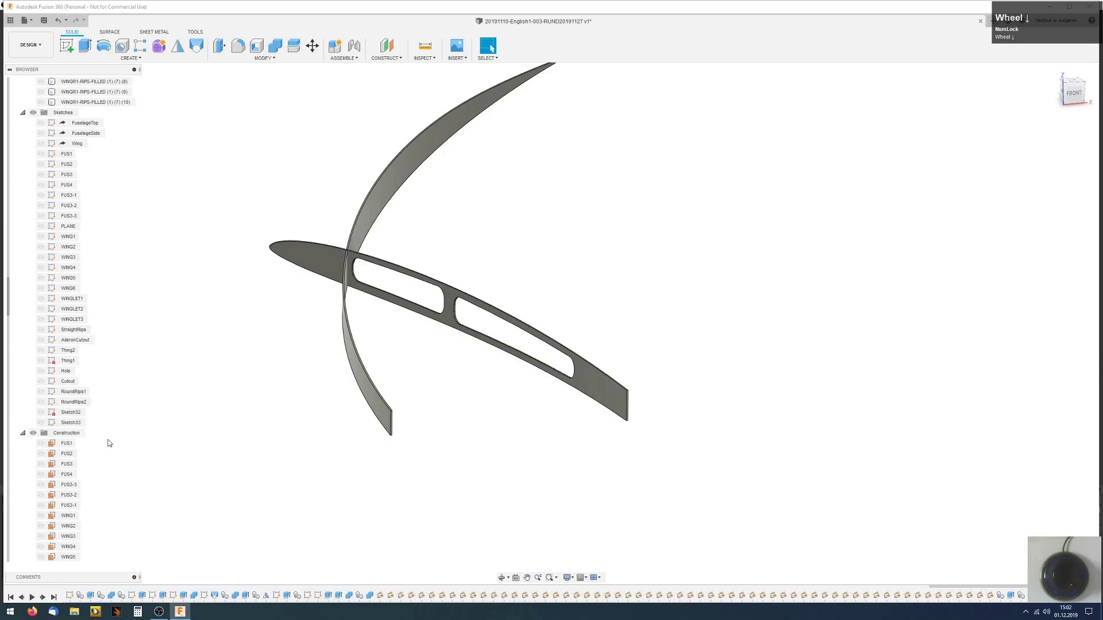
left_click(71, 423)
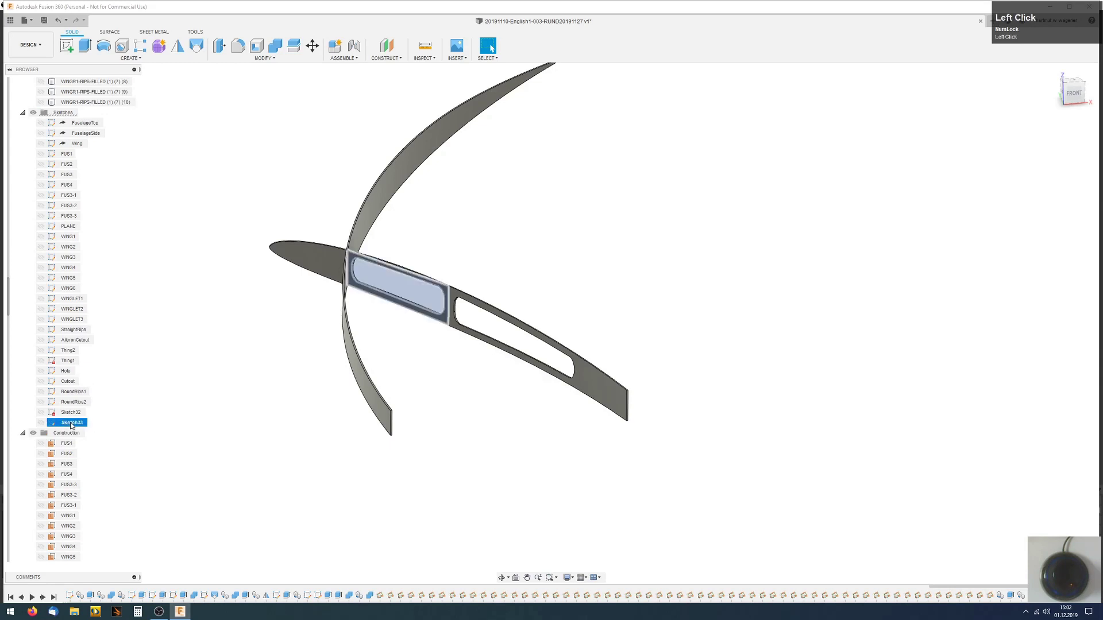
right_click(71, 426)
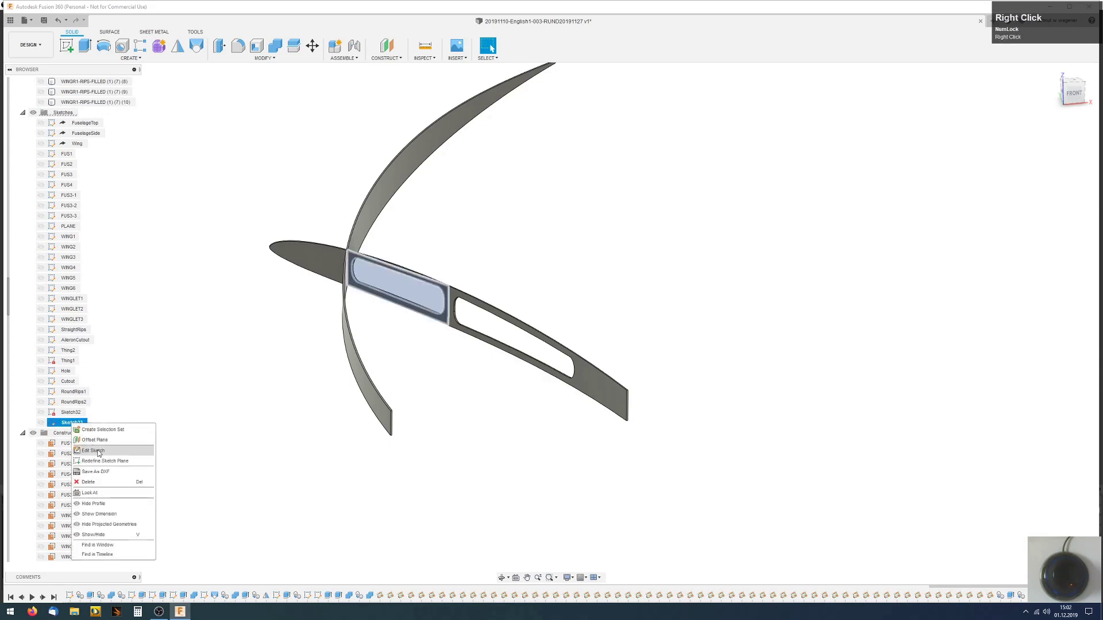
left_click(93, 451)
scroll(413, 272, "up", 1)
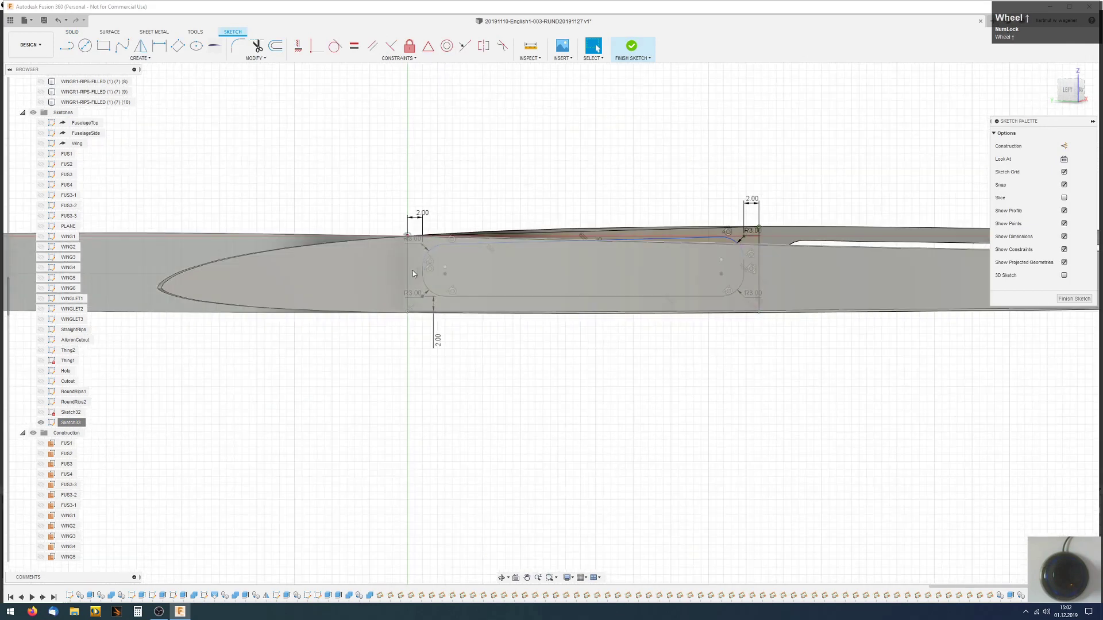
scroll(408, 263, "down", 1)
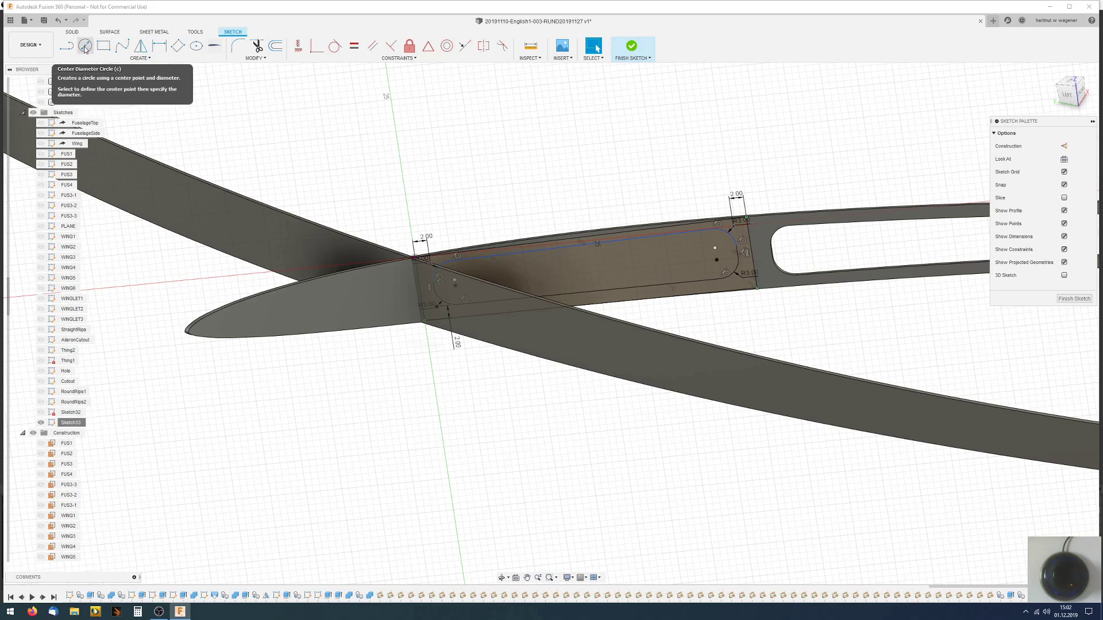
left_click(85, 47)
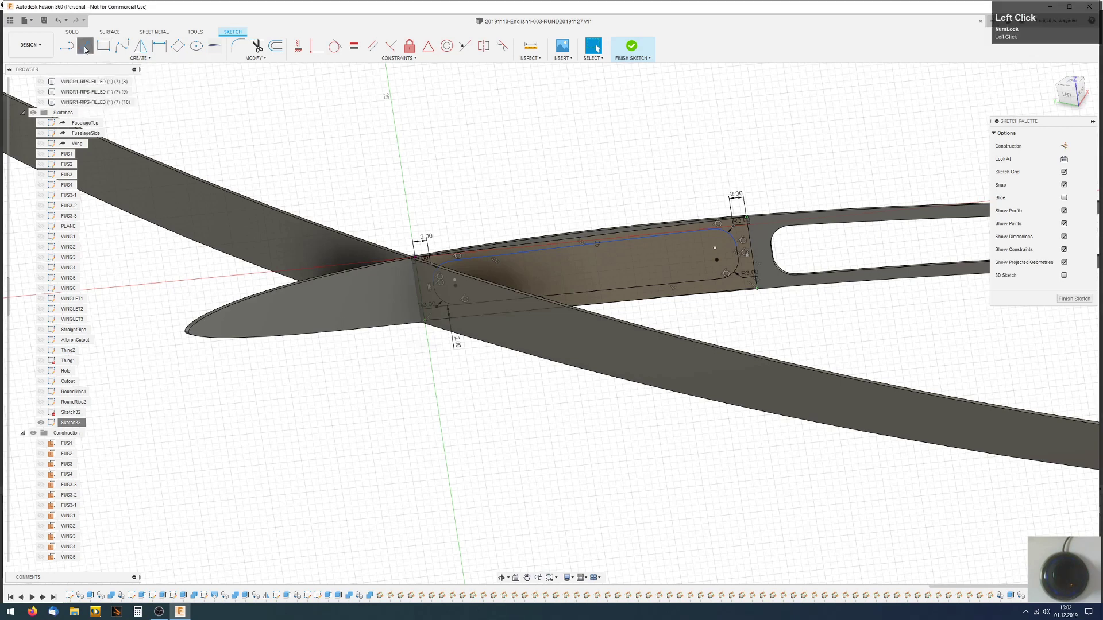
left_click(262, 318)
left_click(268, 329)
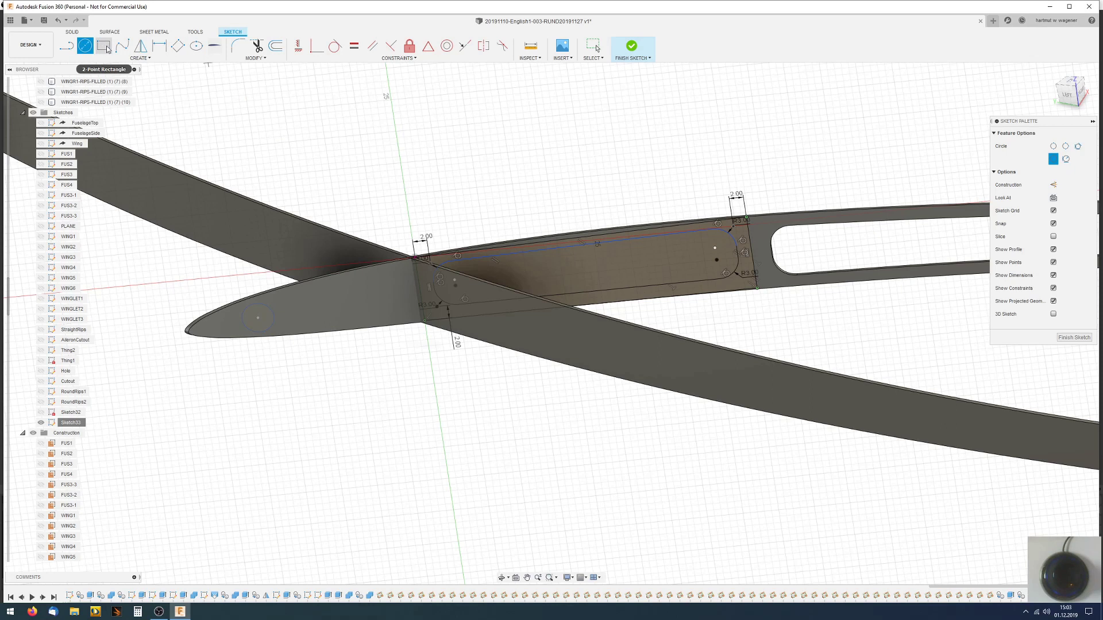
- Draw three connected lines from the circle's upper side, down alongside rib 3, and back to the circle's lower side
left_click(67, 45)
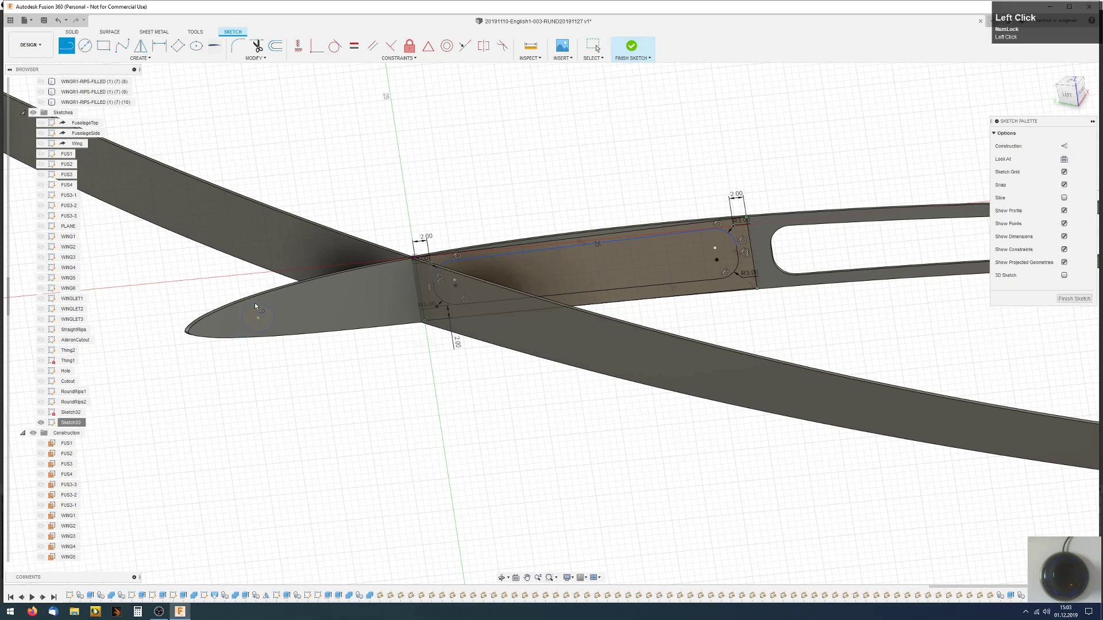
left_click(253, 304)
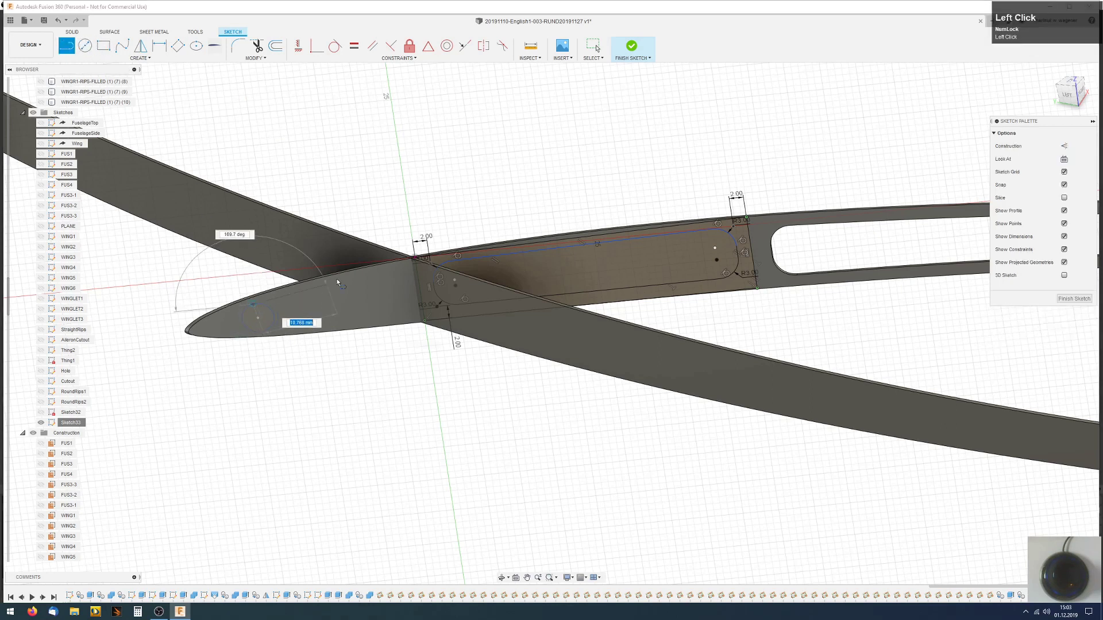
left_click(403, 272)
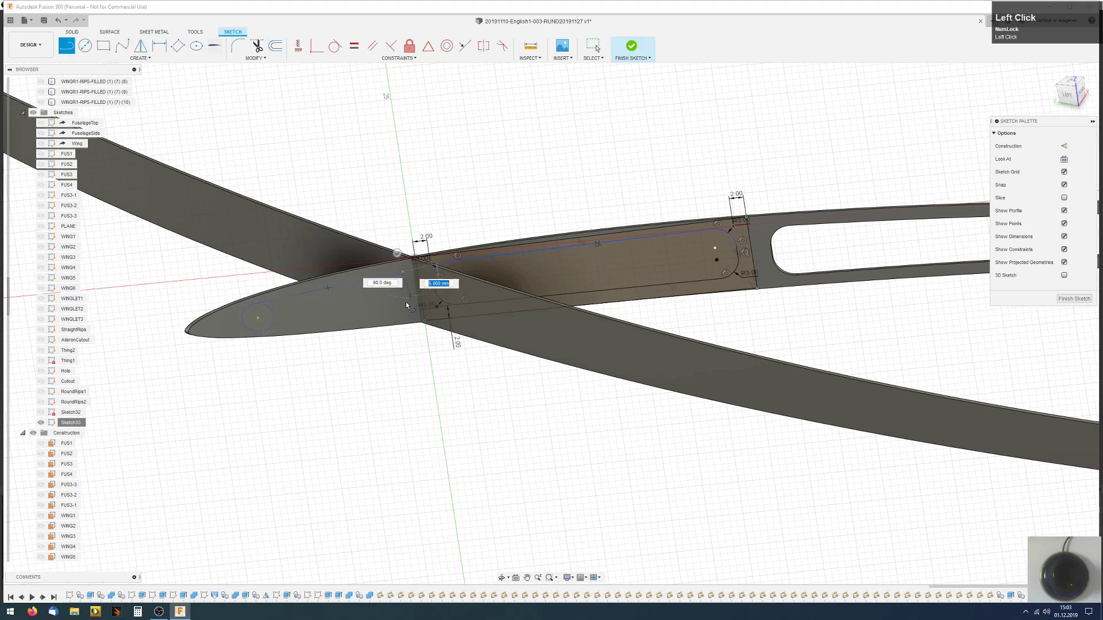
left_click(409, 316)
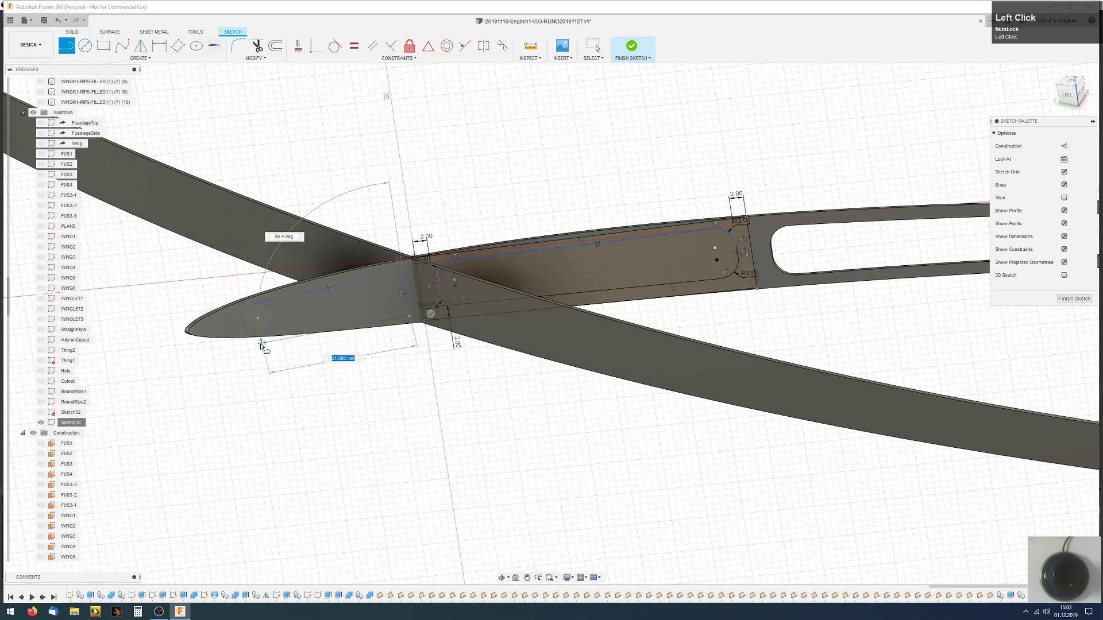
left_click(263, 337)
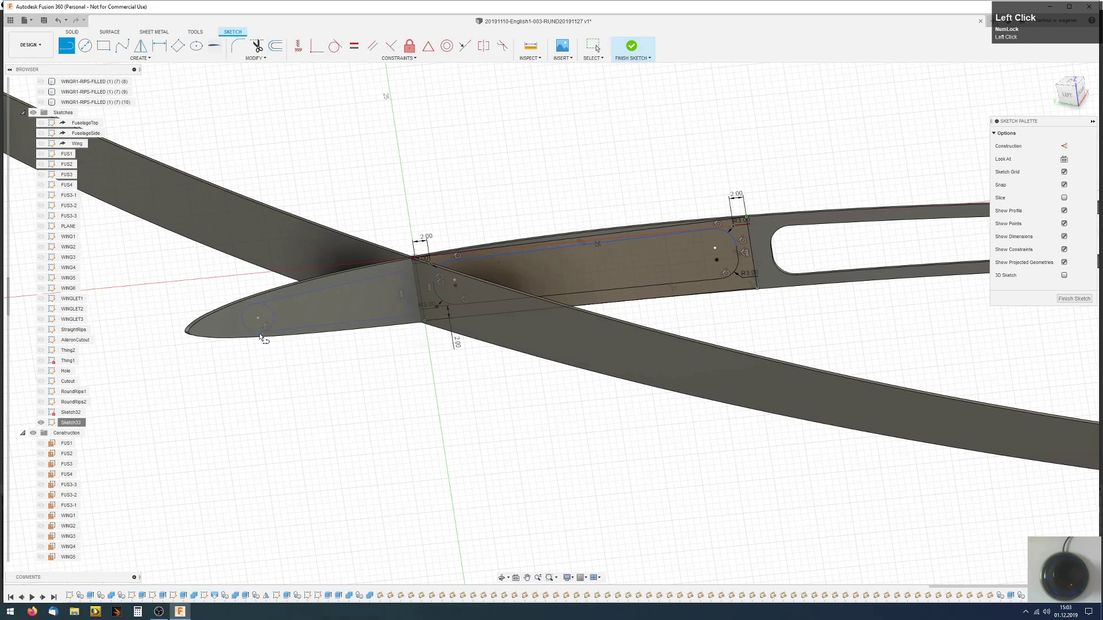
key("Escape")
- Trim the circle's inner part and move the corner and arc-centre points so the profile fits the nose outline
scroll(276, 351, "up", 4)
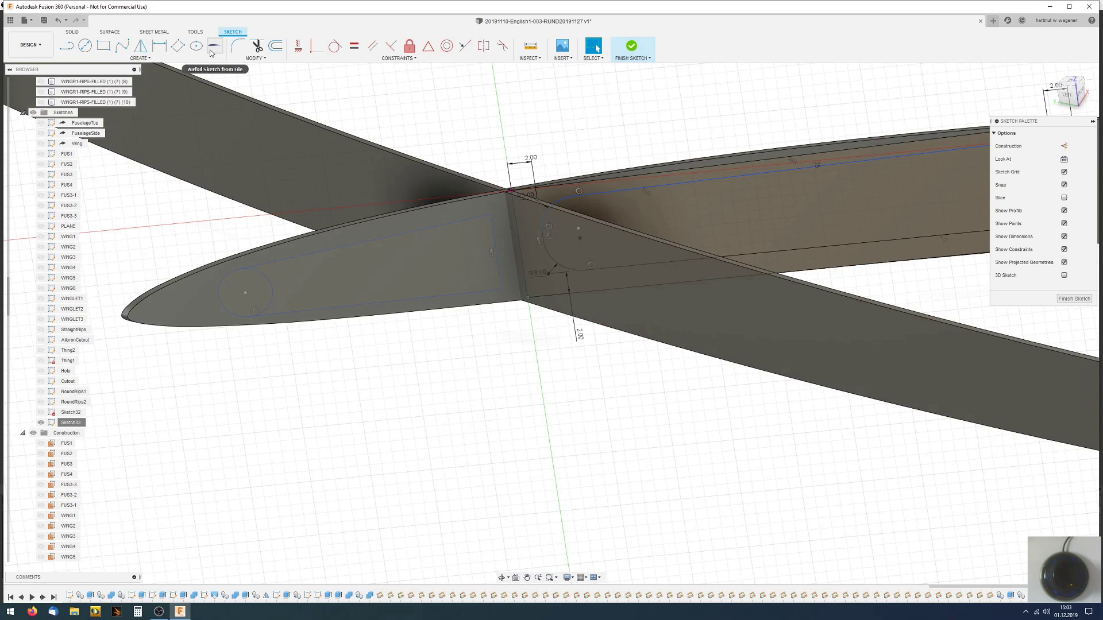
left_click(258, 47)
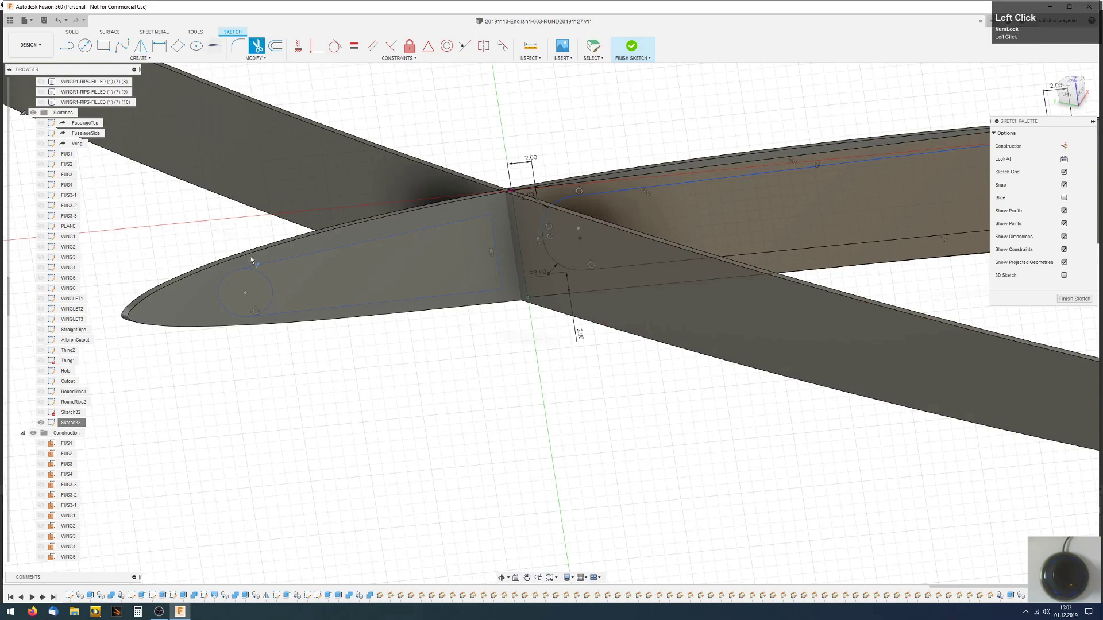
left_click(264, 281)
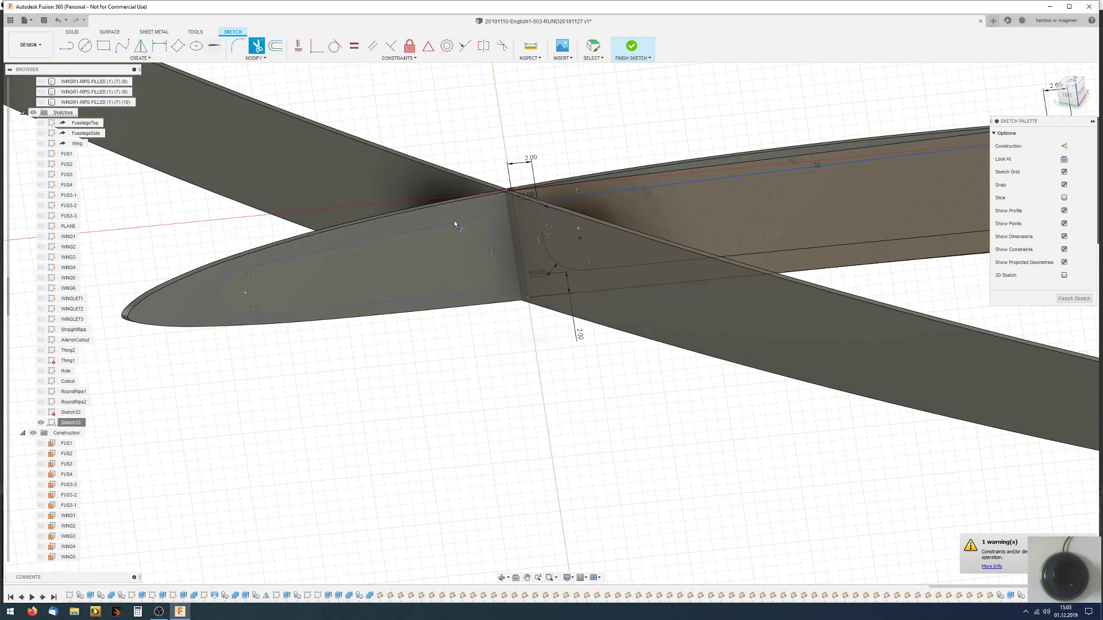
key("Escape")
left_click_drag(490, 215, 494, 210)
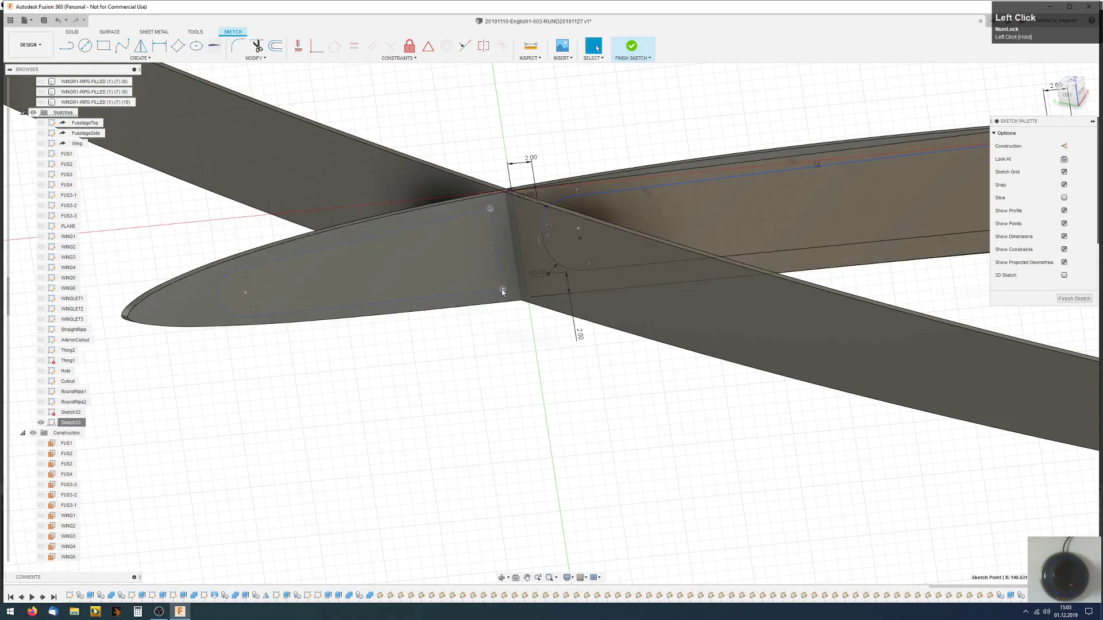
left_click_drag(245, 293, 226, 295)
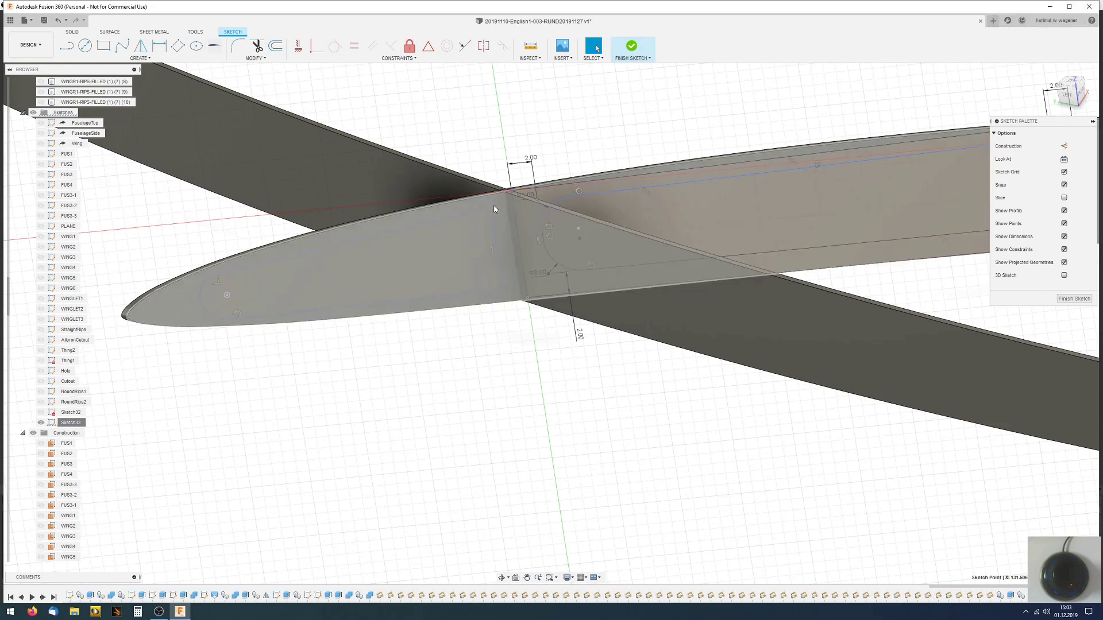
- Fillet the nose profile's two corners next to rib 3 with a 3 mm radius
left_click(260, 49)
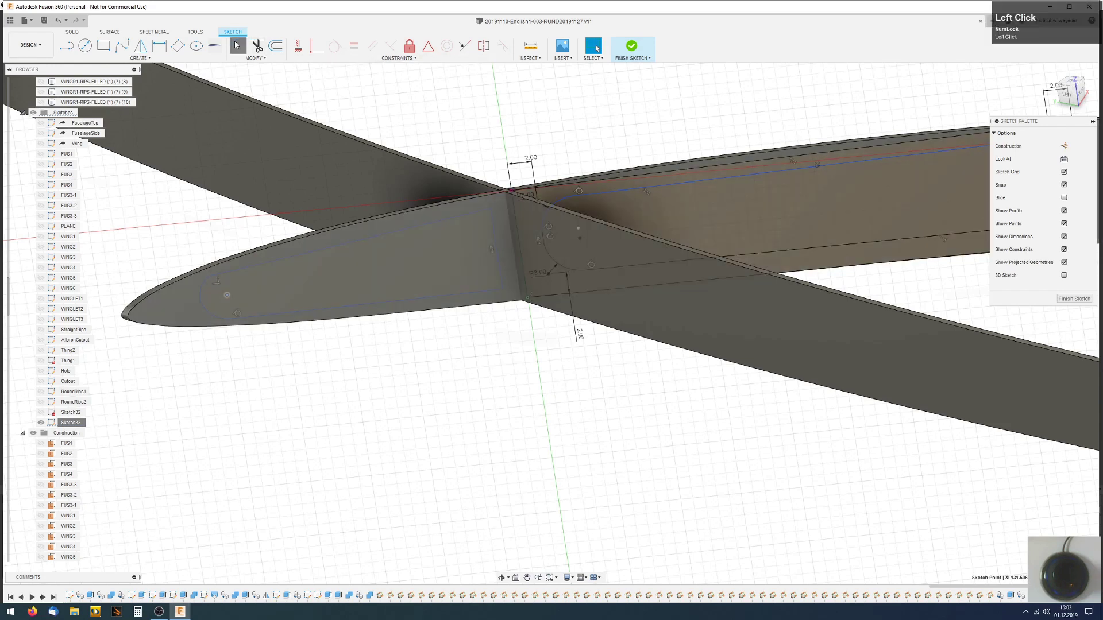
left_click(489, 209)
type("3")
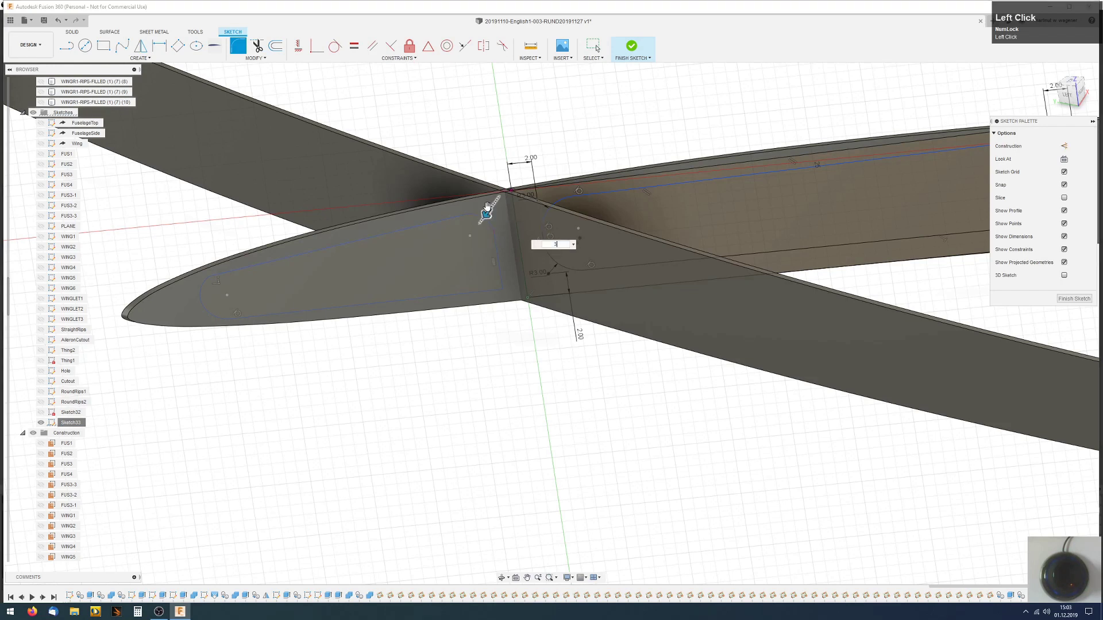
key("Return")
key("Escape")
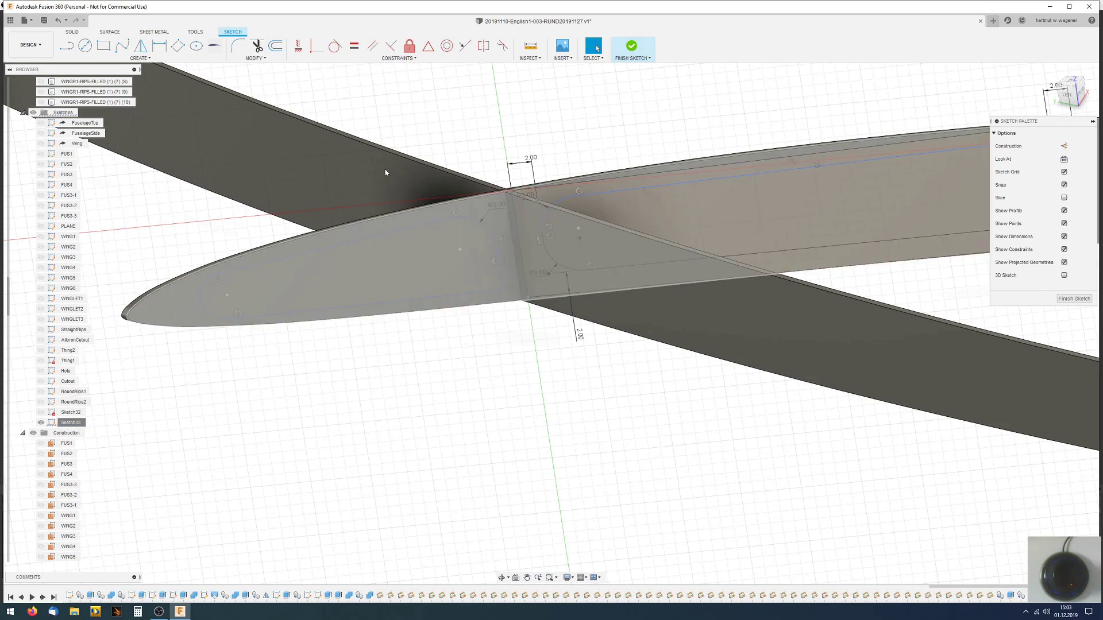
left_click(238, 46)
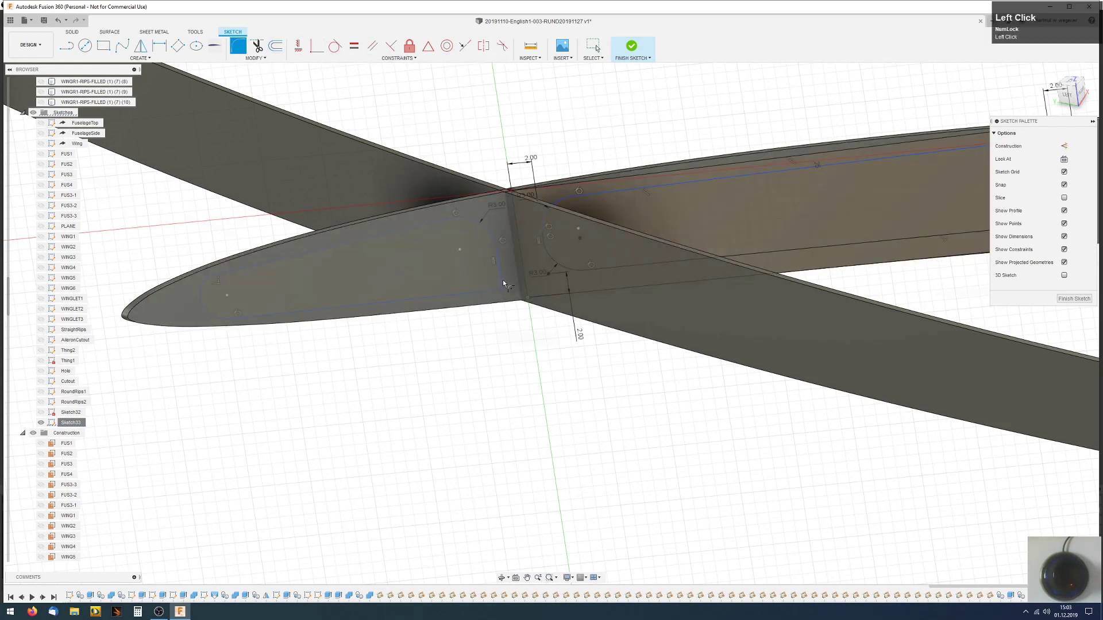
left_click(501, 287)
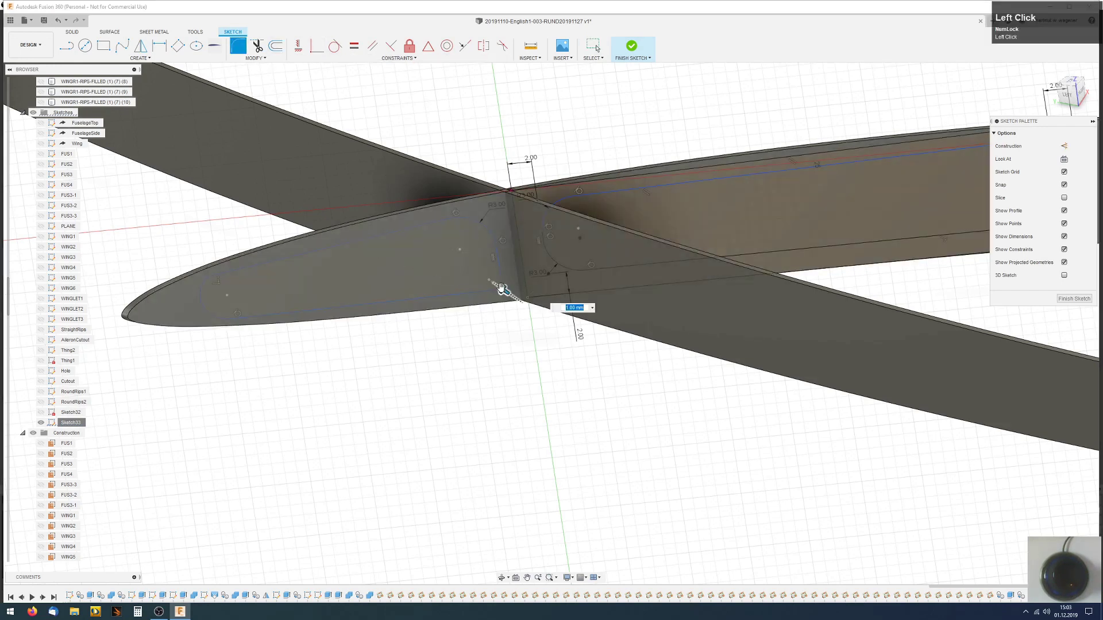
key("Return")
key("Escape")
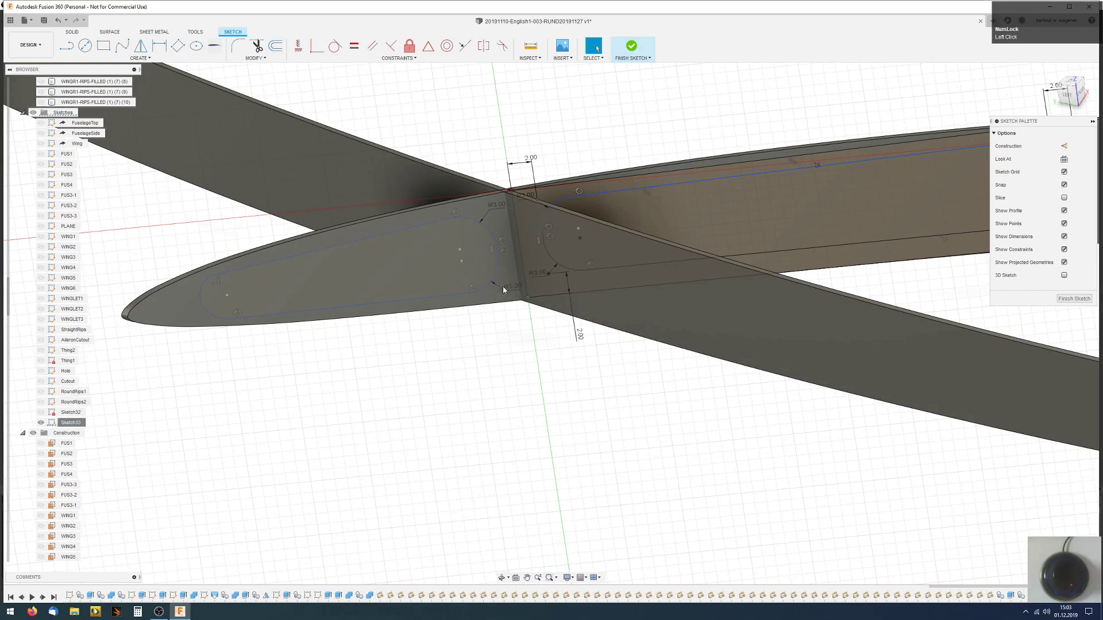
- Finish the sketch and make Sketch33 visible on rib D
left_click(644, 58)
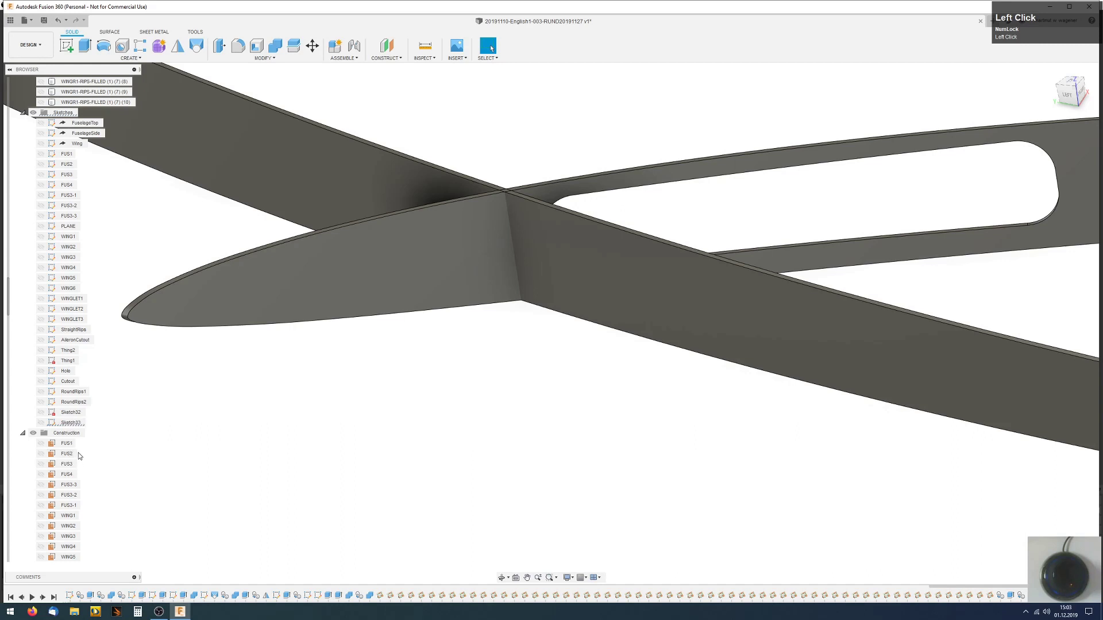
left_click(41, 424)
left_click(41, 423)
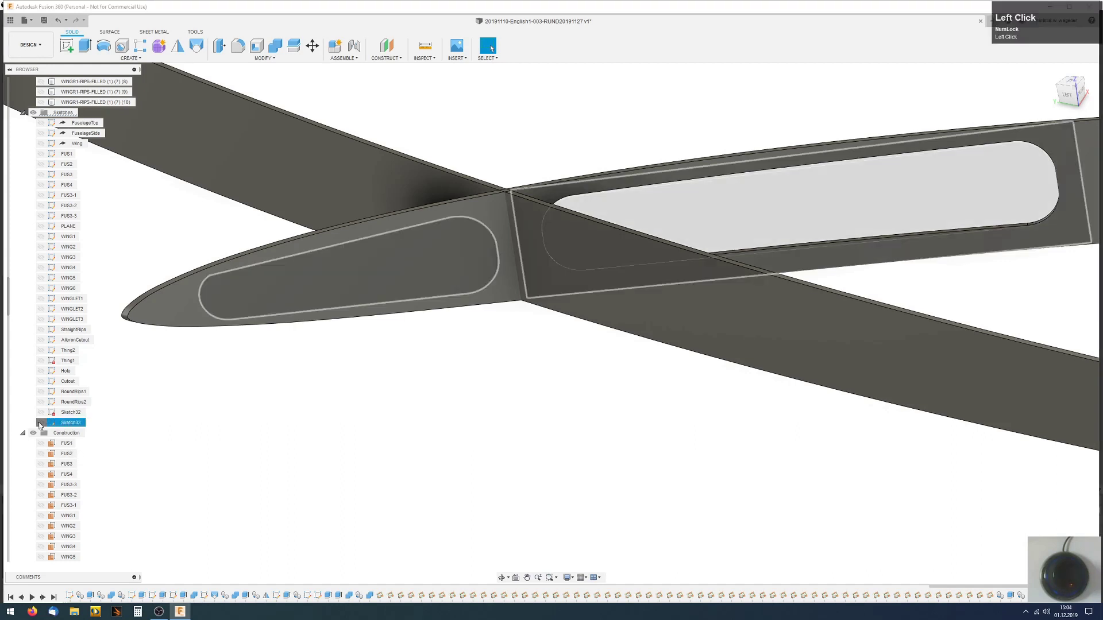
left_click(348, 271)
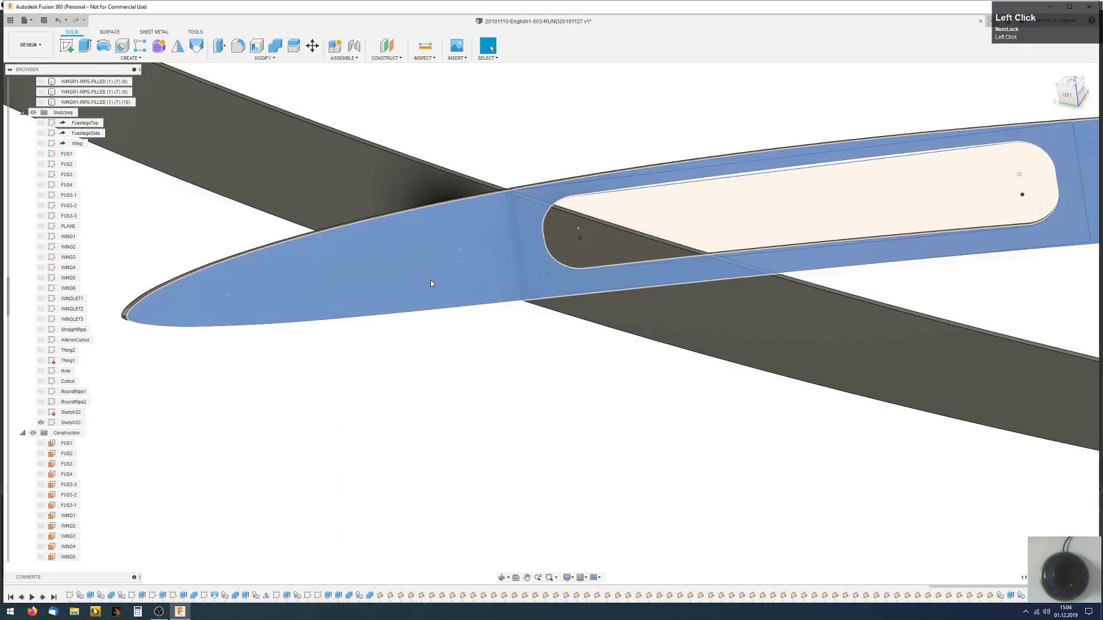
left_click(404, 423)
- Hide the body of rib 3 so only rib D remains shown
scroll(330, 330, "down", 3)
scroll(67, 219, "up", 5)
scroll(67, 219, "up", 3)
left_click(41, 176)
left_click(40, 175)
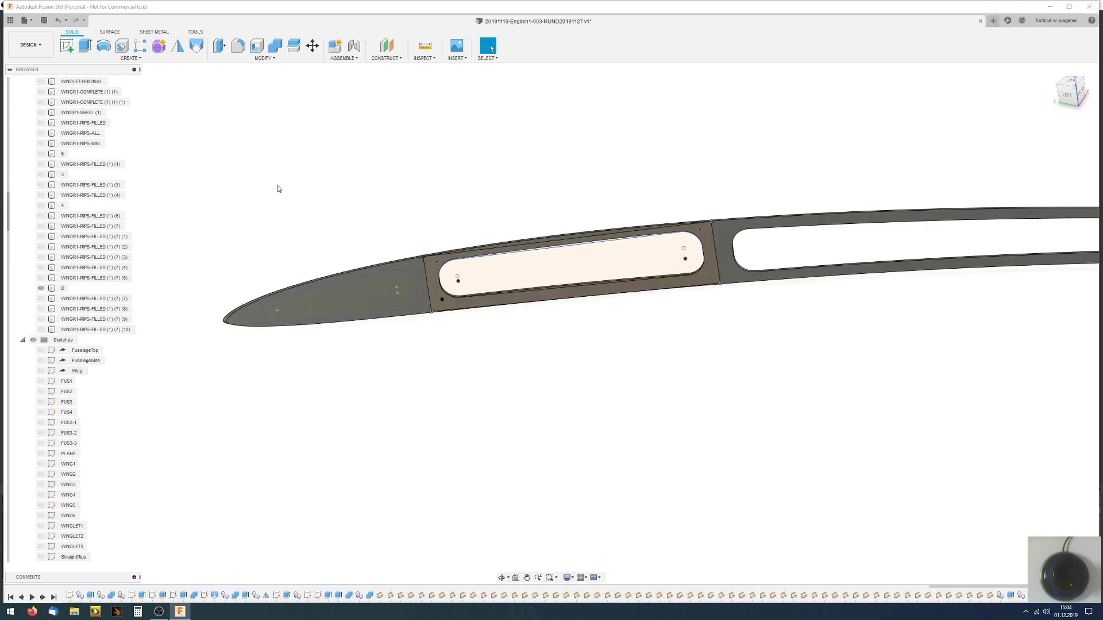
- Extrude the rounded nose profile symmetrically by 6 mm as a cut through rib D
left_click(85, 46)
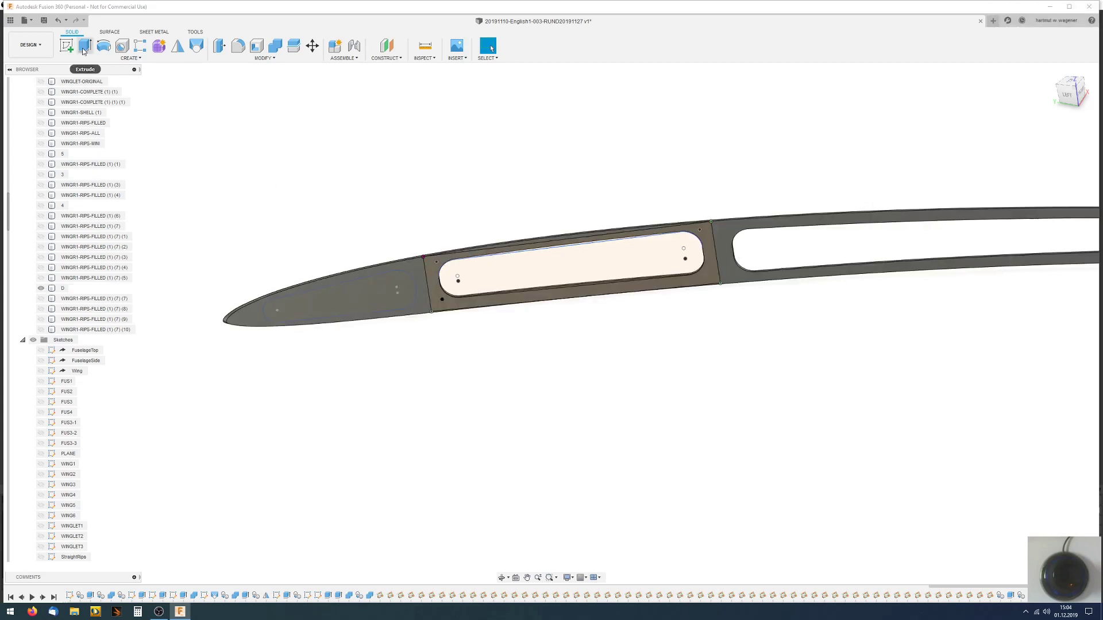
left_click(354, 304)
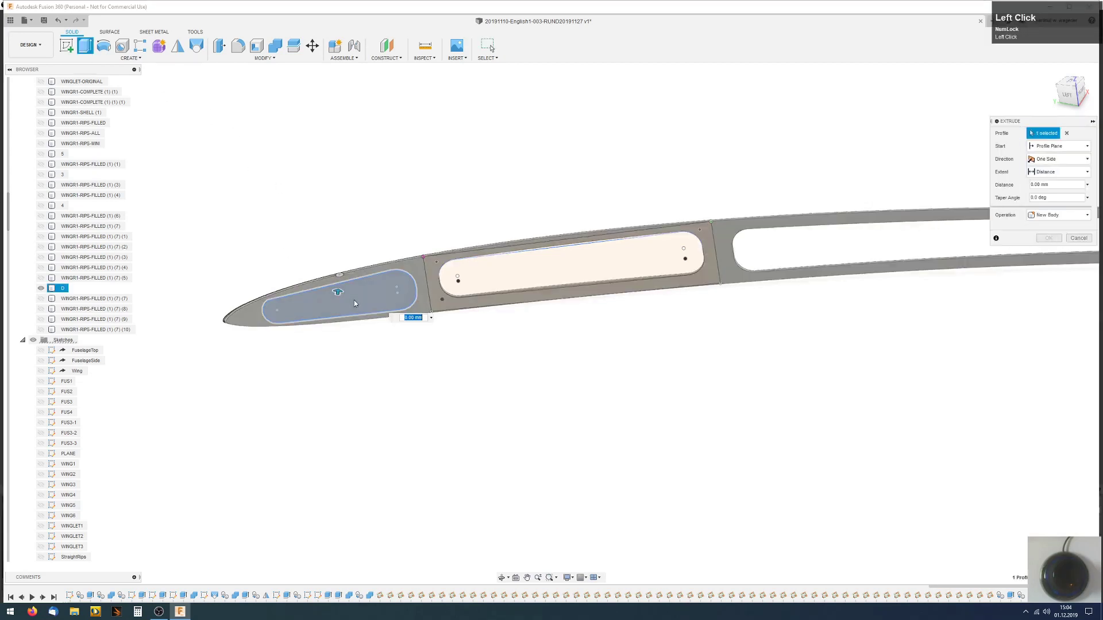
left_click(1054, 161)
left_click(1048, 193)
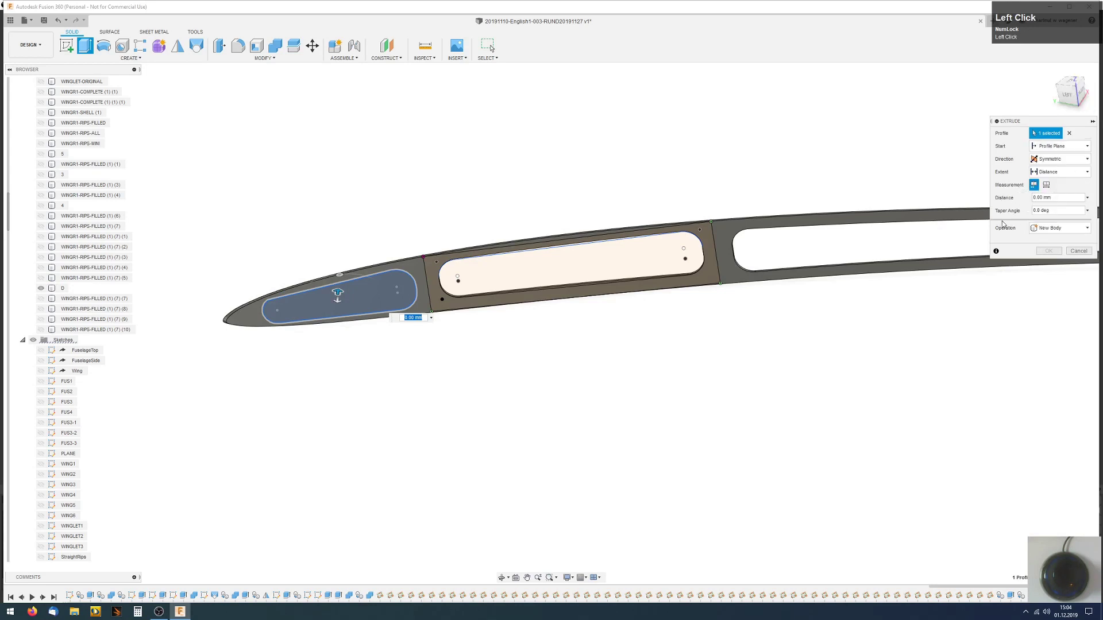
left_click_drag(338, 293, 341, 274)
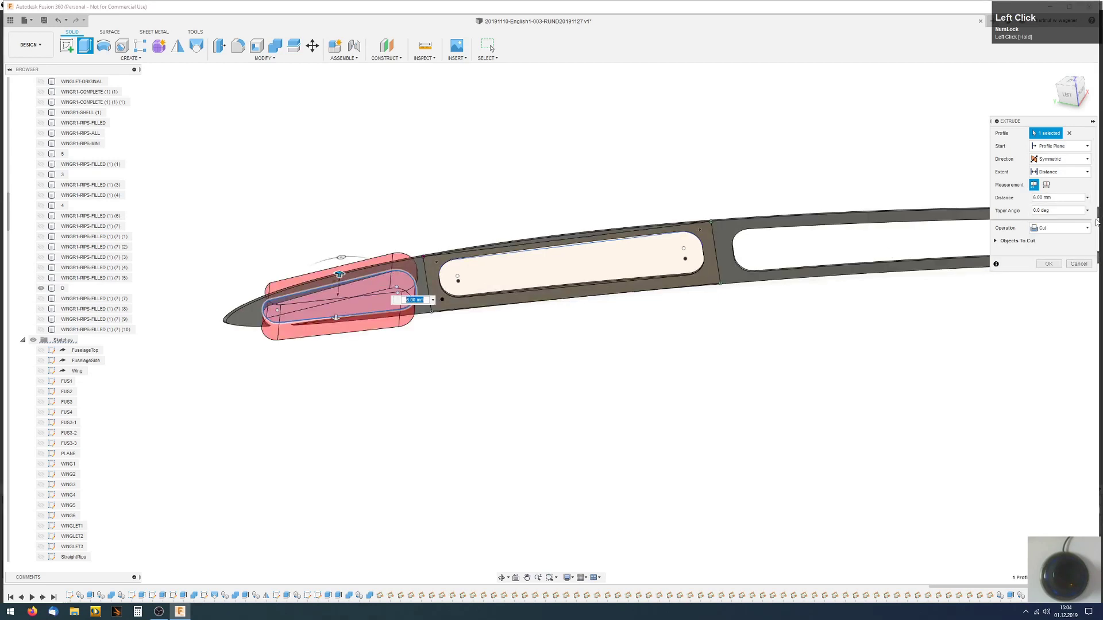
left_click(1049, 264)
- Undo the nose opening's cut through rib D
scroll(476, 417, "down", 4)
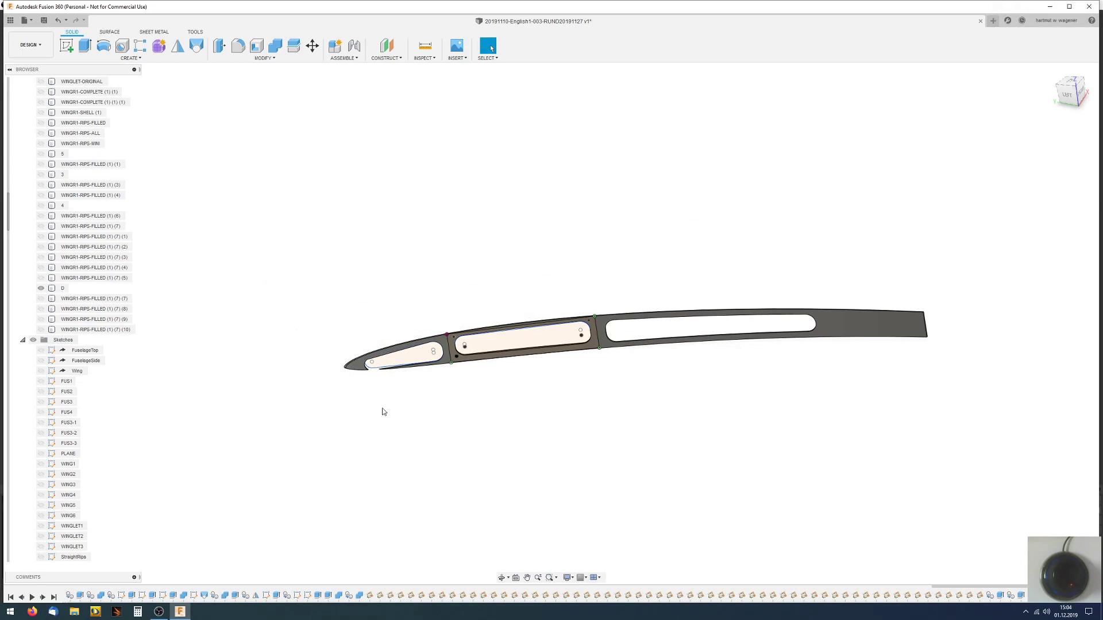
scroll(373, 219, "down", 1, "ctrl")
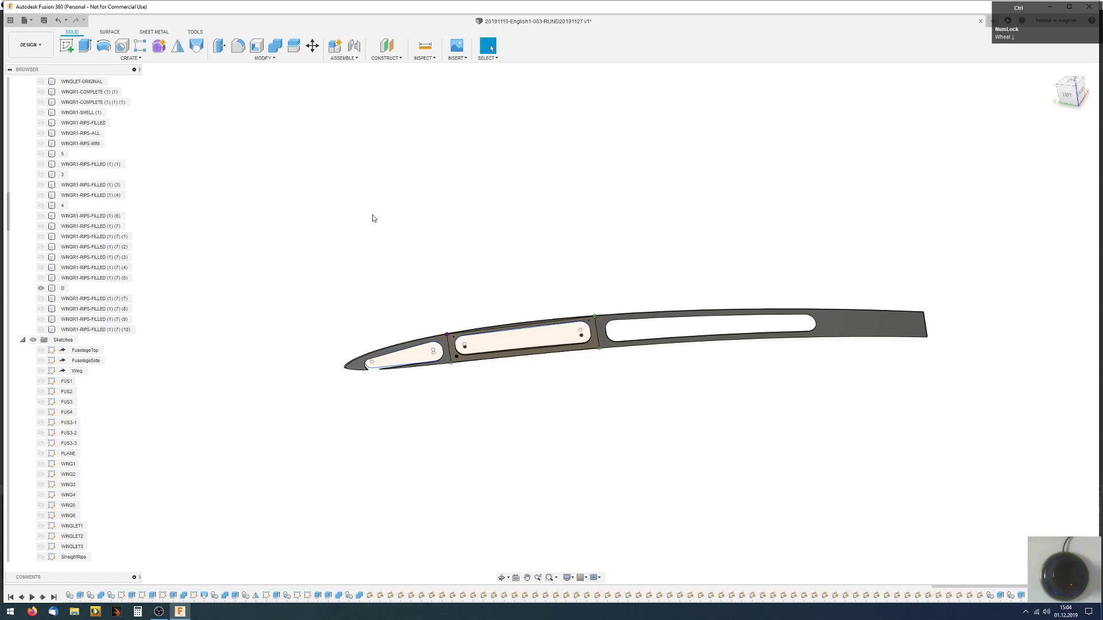
key("ctrl+z")
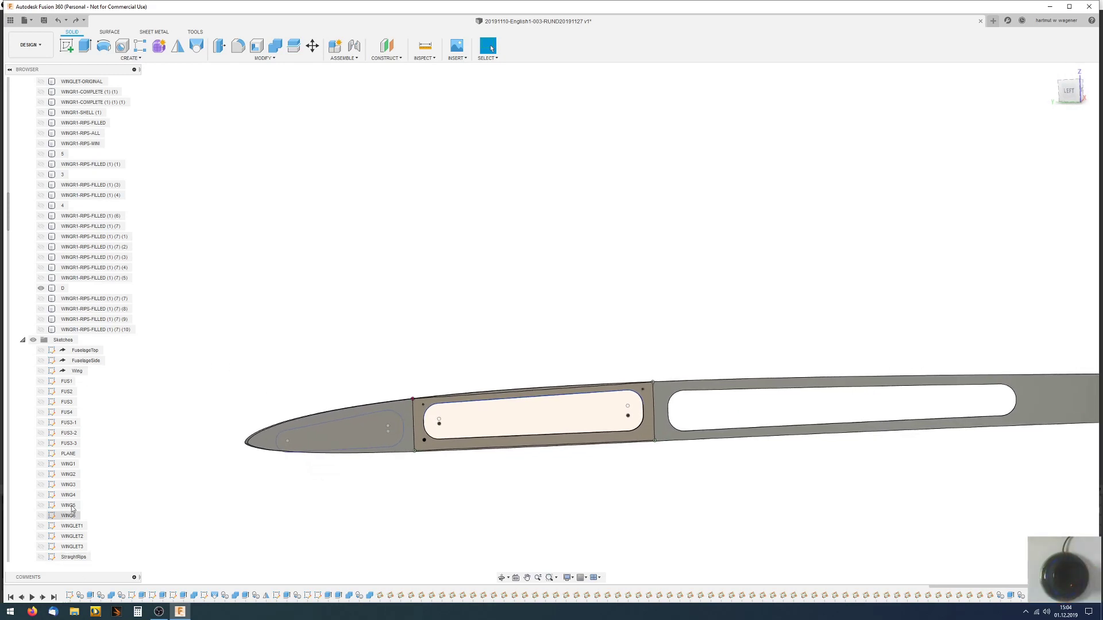
- Edit Sketch33, pull the front end of the nose opening's profile slightly upward to reshape its rounded tip, and finish the sketch
scroll(70, 441, "down", 4)
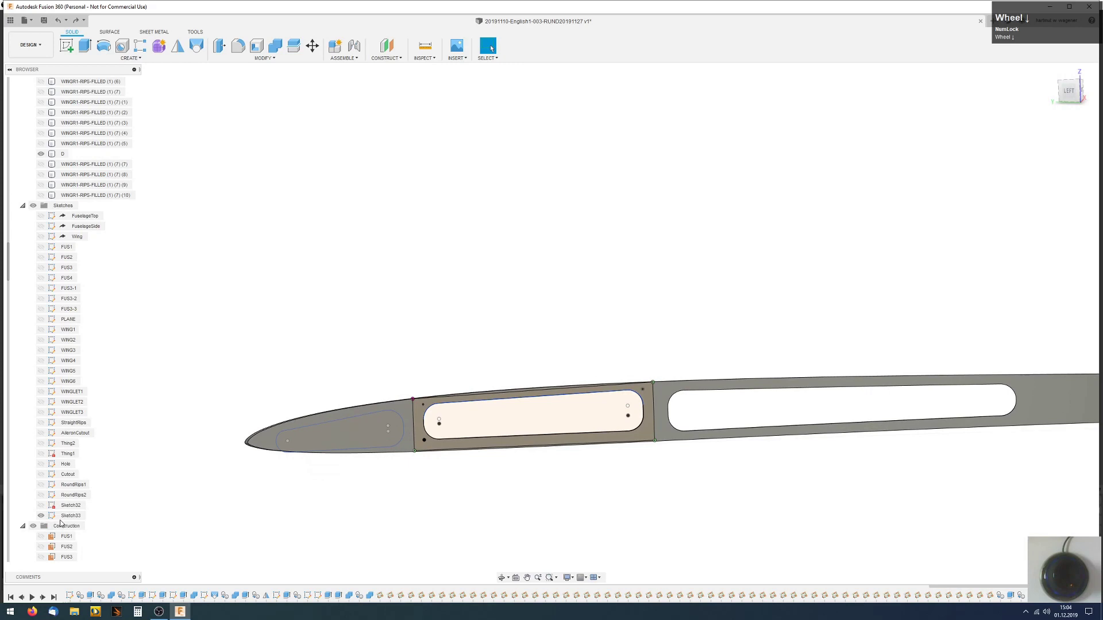
right_click(69, 516)
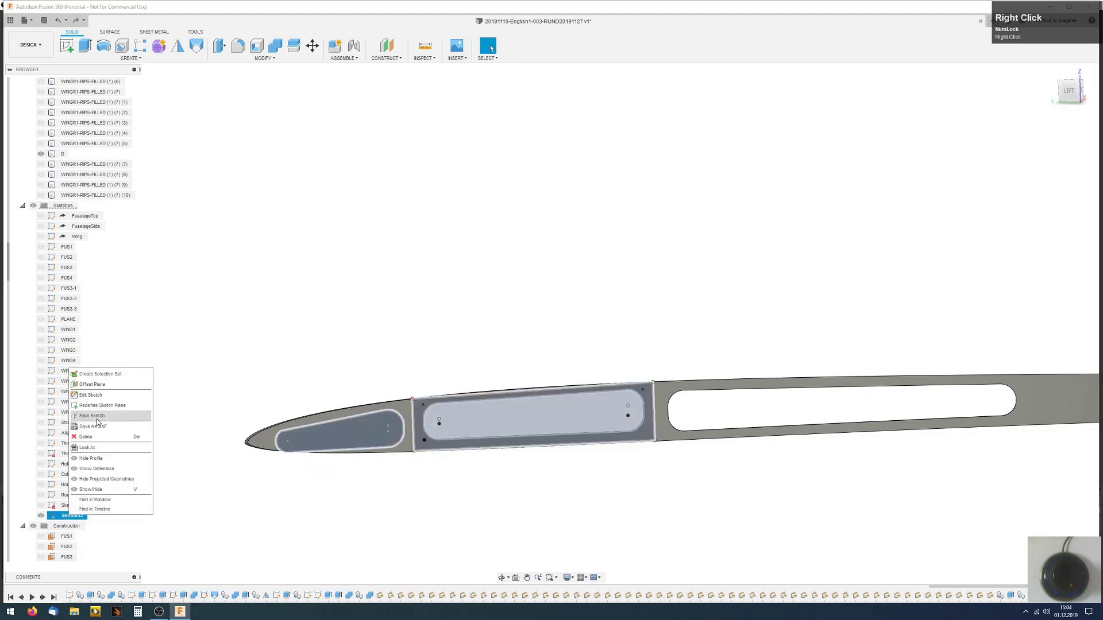
left_click(92, 395)
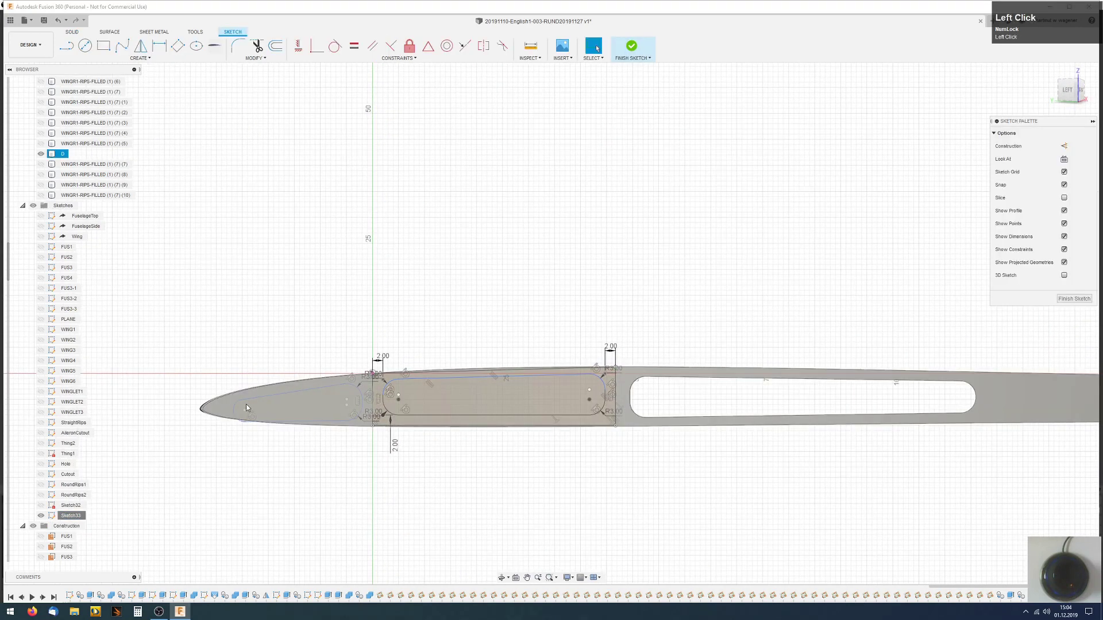
left_click_drag(246, 405, 248, 396)
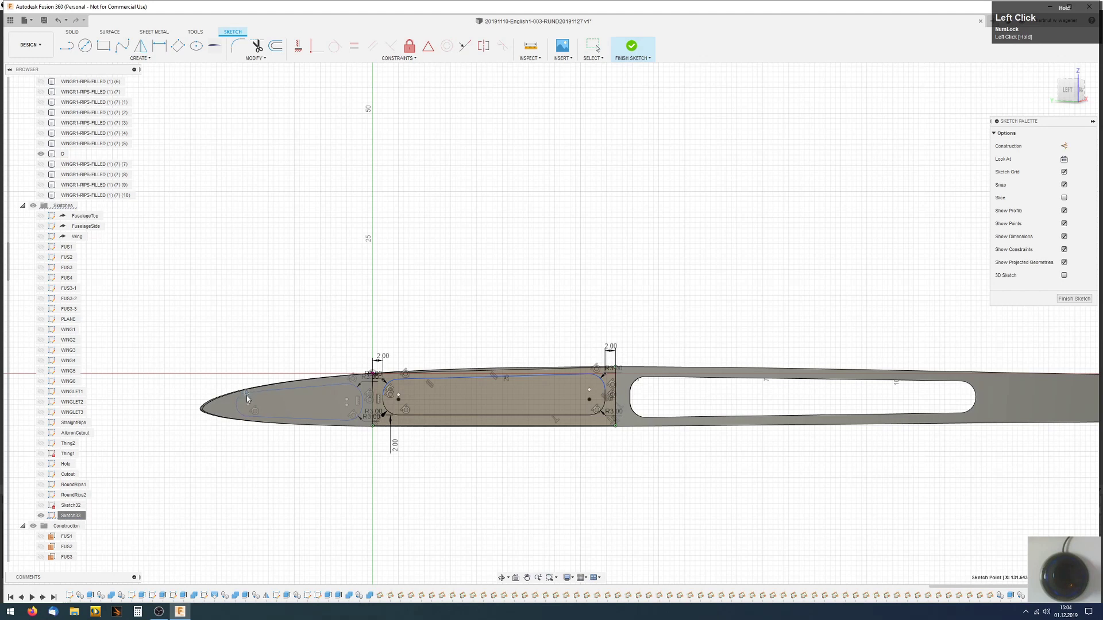
scroll(246, 401, "up", 5)
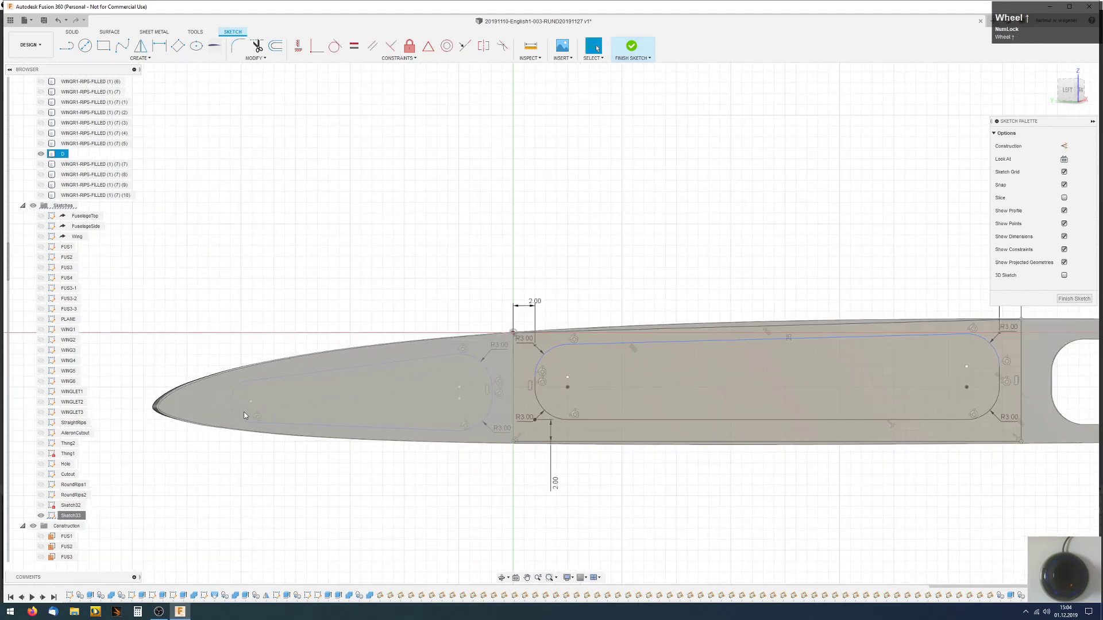
left_click_drag(250, 370, 249, 365)
scroll(471, 380, "down", 3)
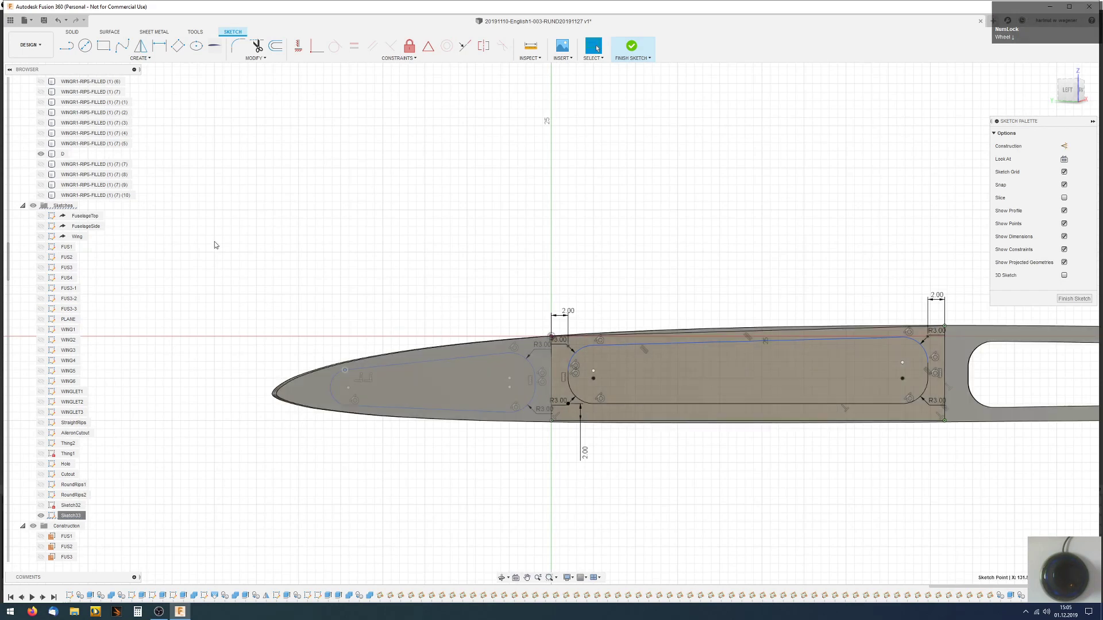
left_click(632, 51)
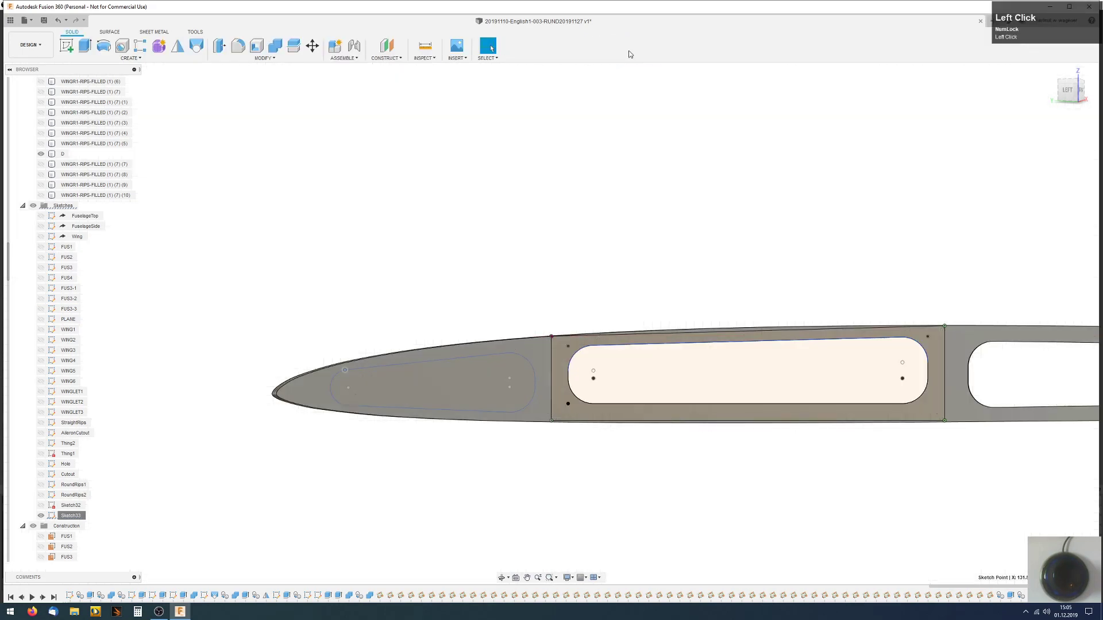
- Extrude the reshaped nose profile symmetrically by 3 mm as a cut through rib D
left_click(85, 45)
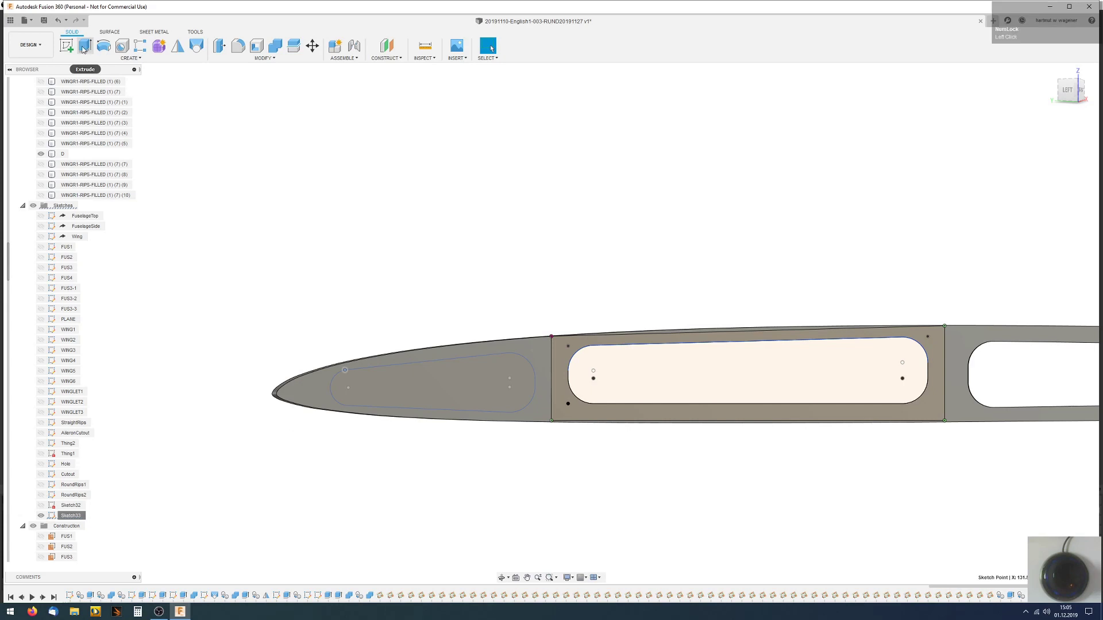
left_click(431, 389)
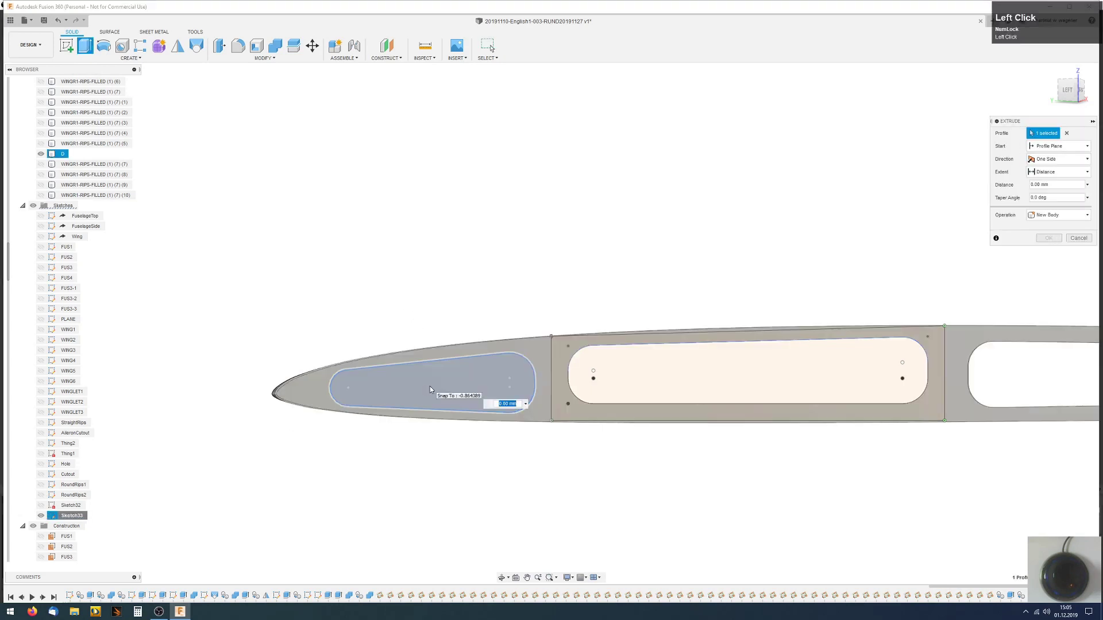
middle_click_drag(547, 172, 459, 418, "shift")
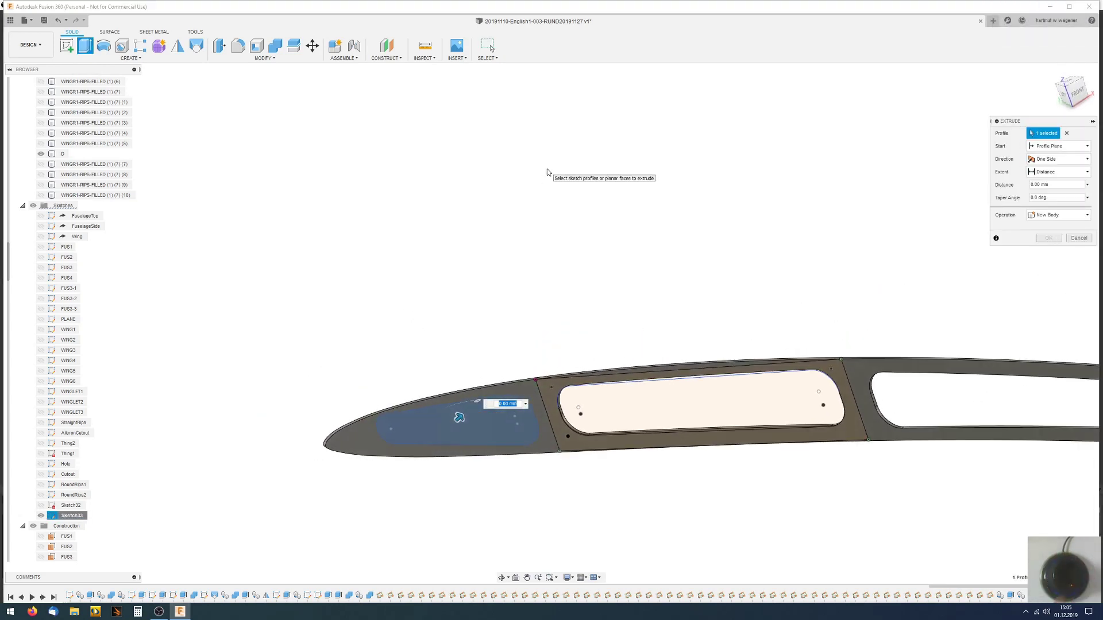
left_click(1055, 163)
left_click(1048, 192)
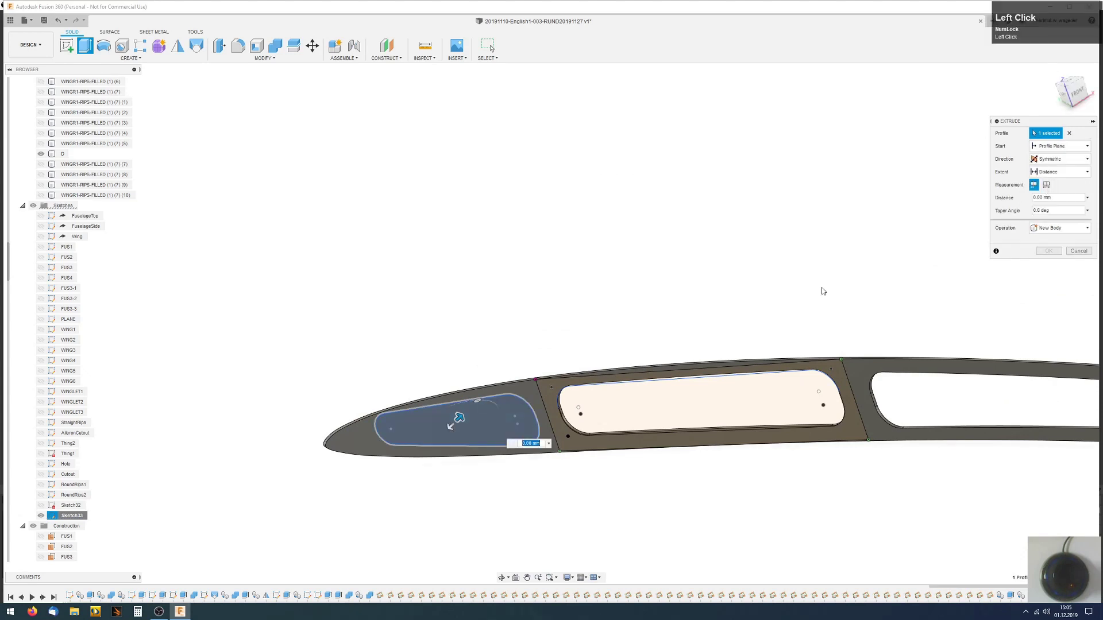
left_click_drag(458, 418, 911, 346)
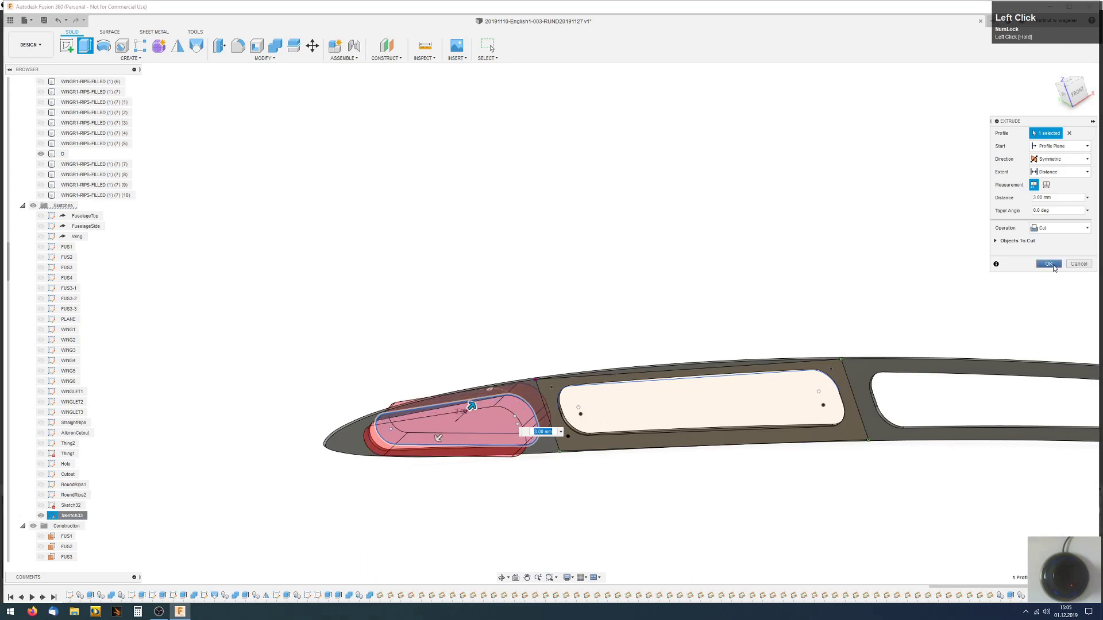
left_click(1049, 264)
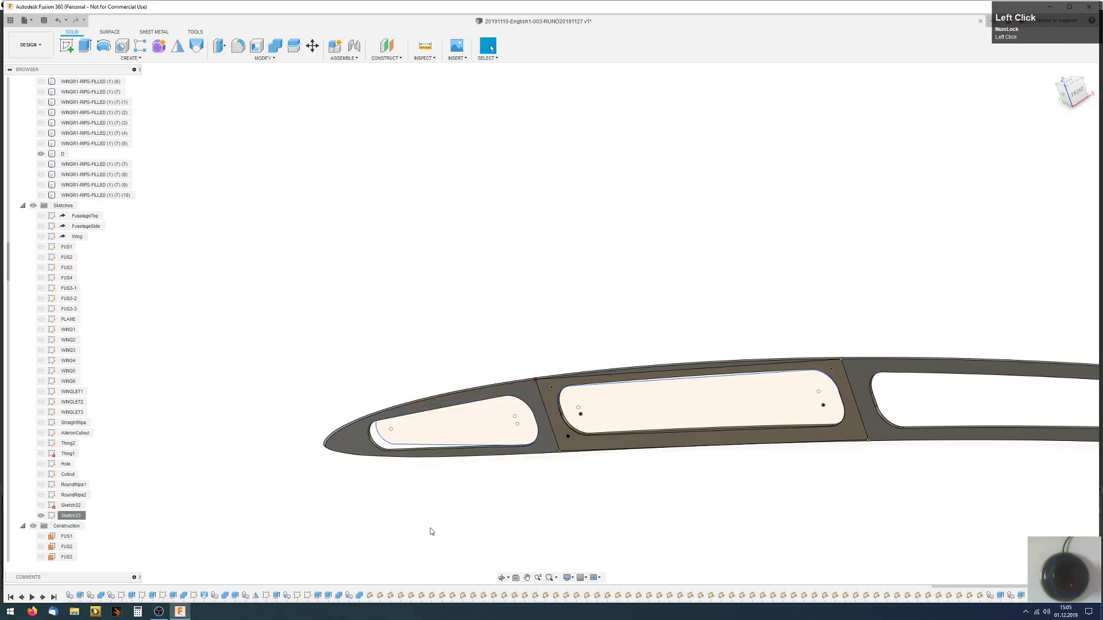
scroll(431, 530, "down", 2)
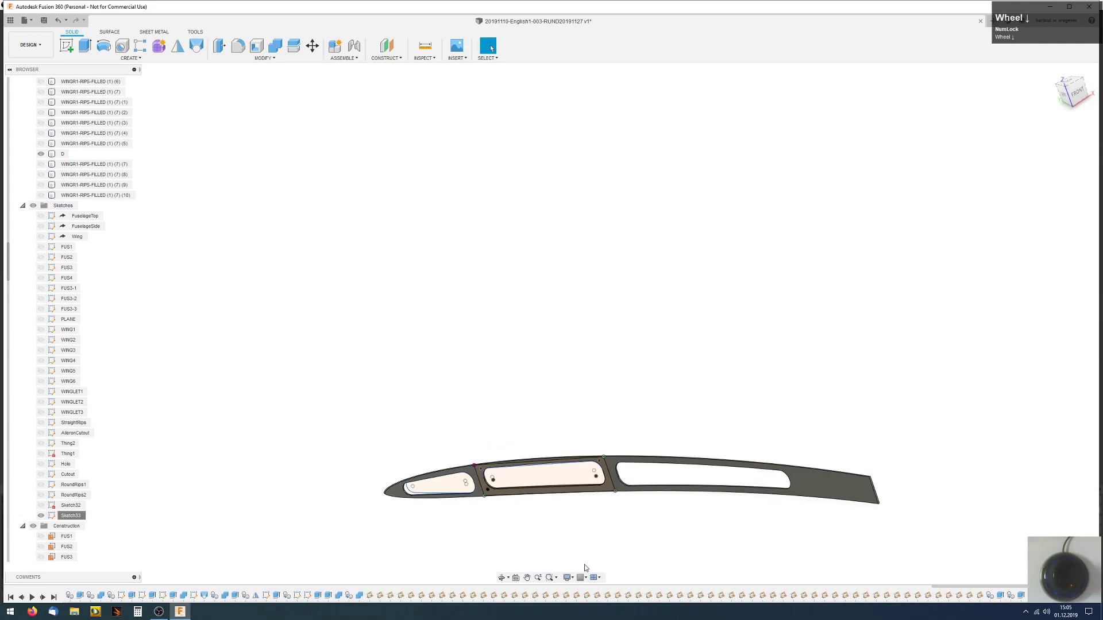